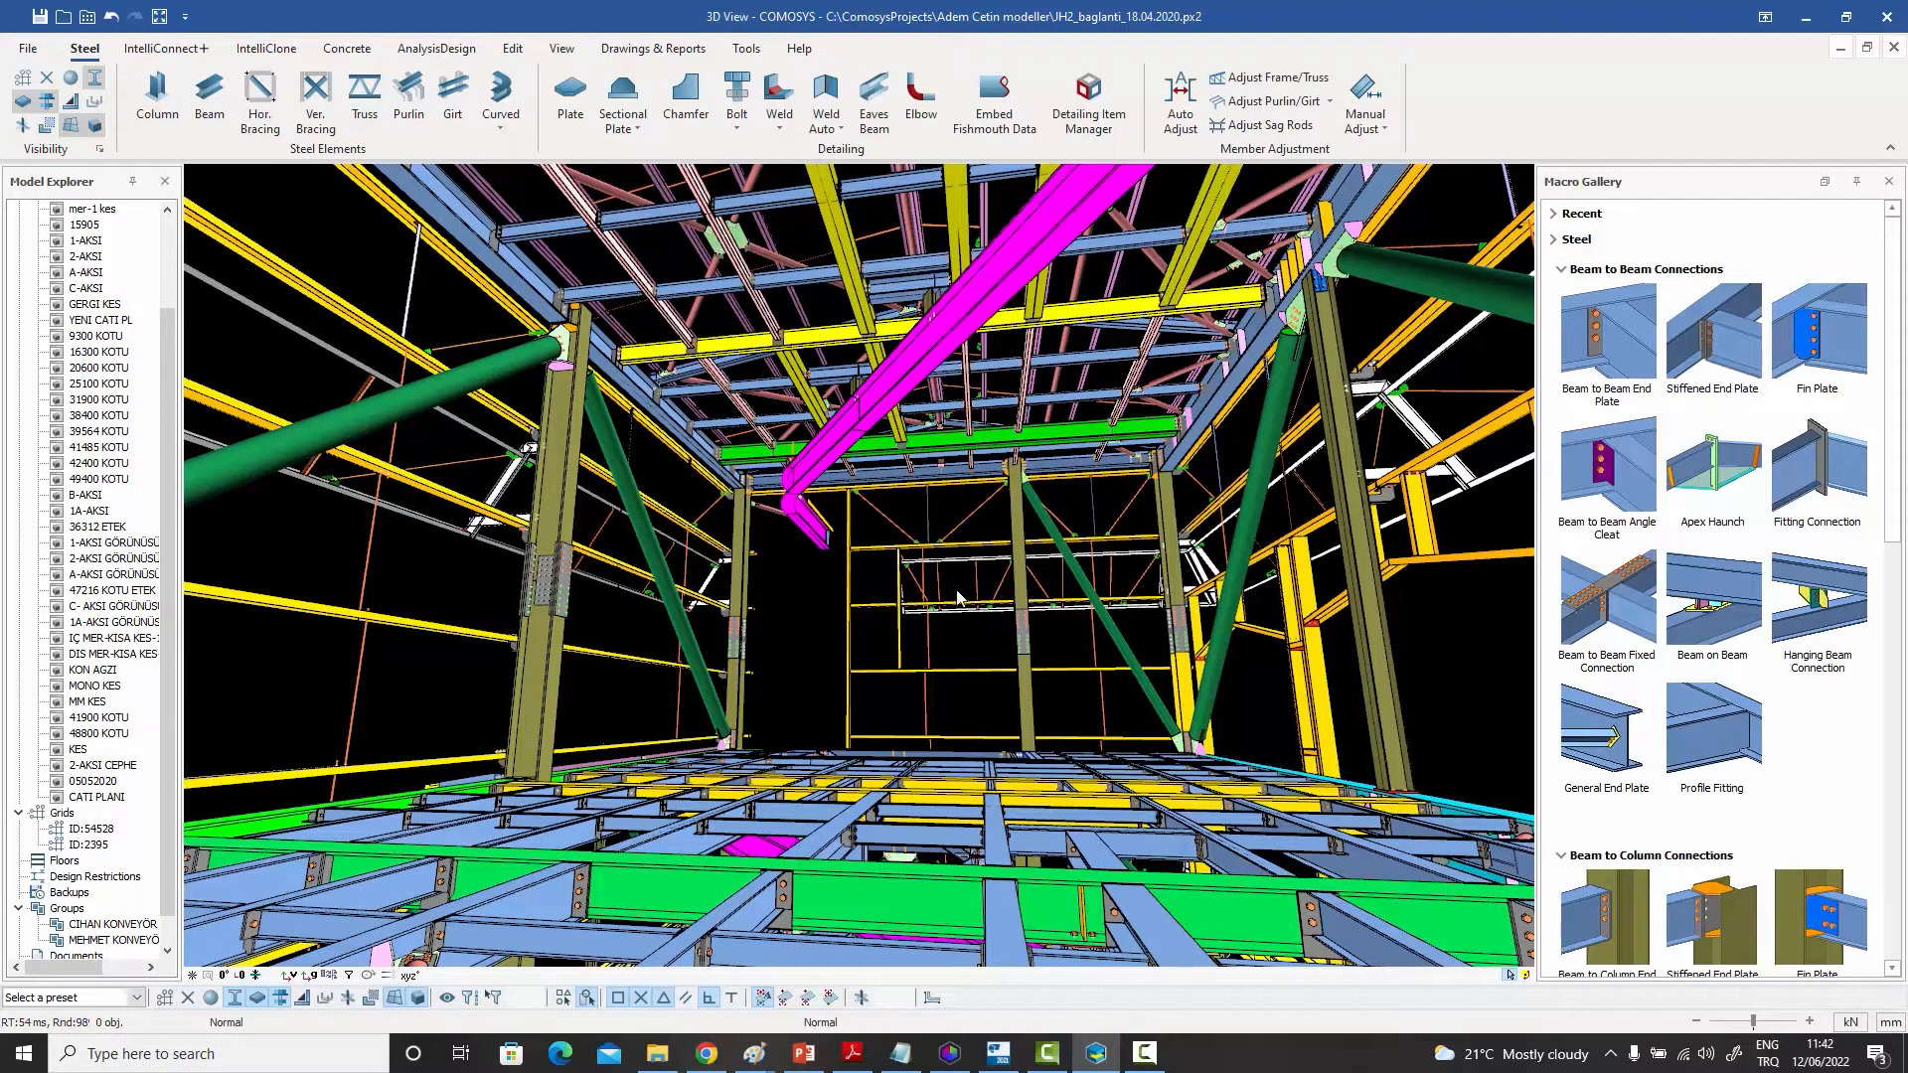
Examine the bolted connection plate, the magenta beam below it and a neighbouring end plate in the floor framing.
{"action": "mouse_move", "coordinate": [893, 594]}
{"action": "middle_mouse_down"}
{"action": "mouse_move", "coordinate": [894, 427]}
{"action": "mouse_move", "coordinate": [876, 590]}
{"action": "middle_mouse_up"}
{"action": "scroll", "coordinate": [876, 590], "scroll_direction": "up", "scroll_amount": 1}
{"action": "scroll", "coordinate": [876, 590], "scroll_direction": "up", "scroll_amount": 5}
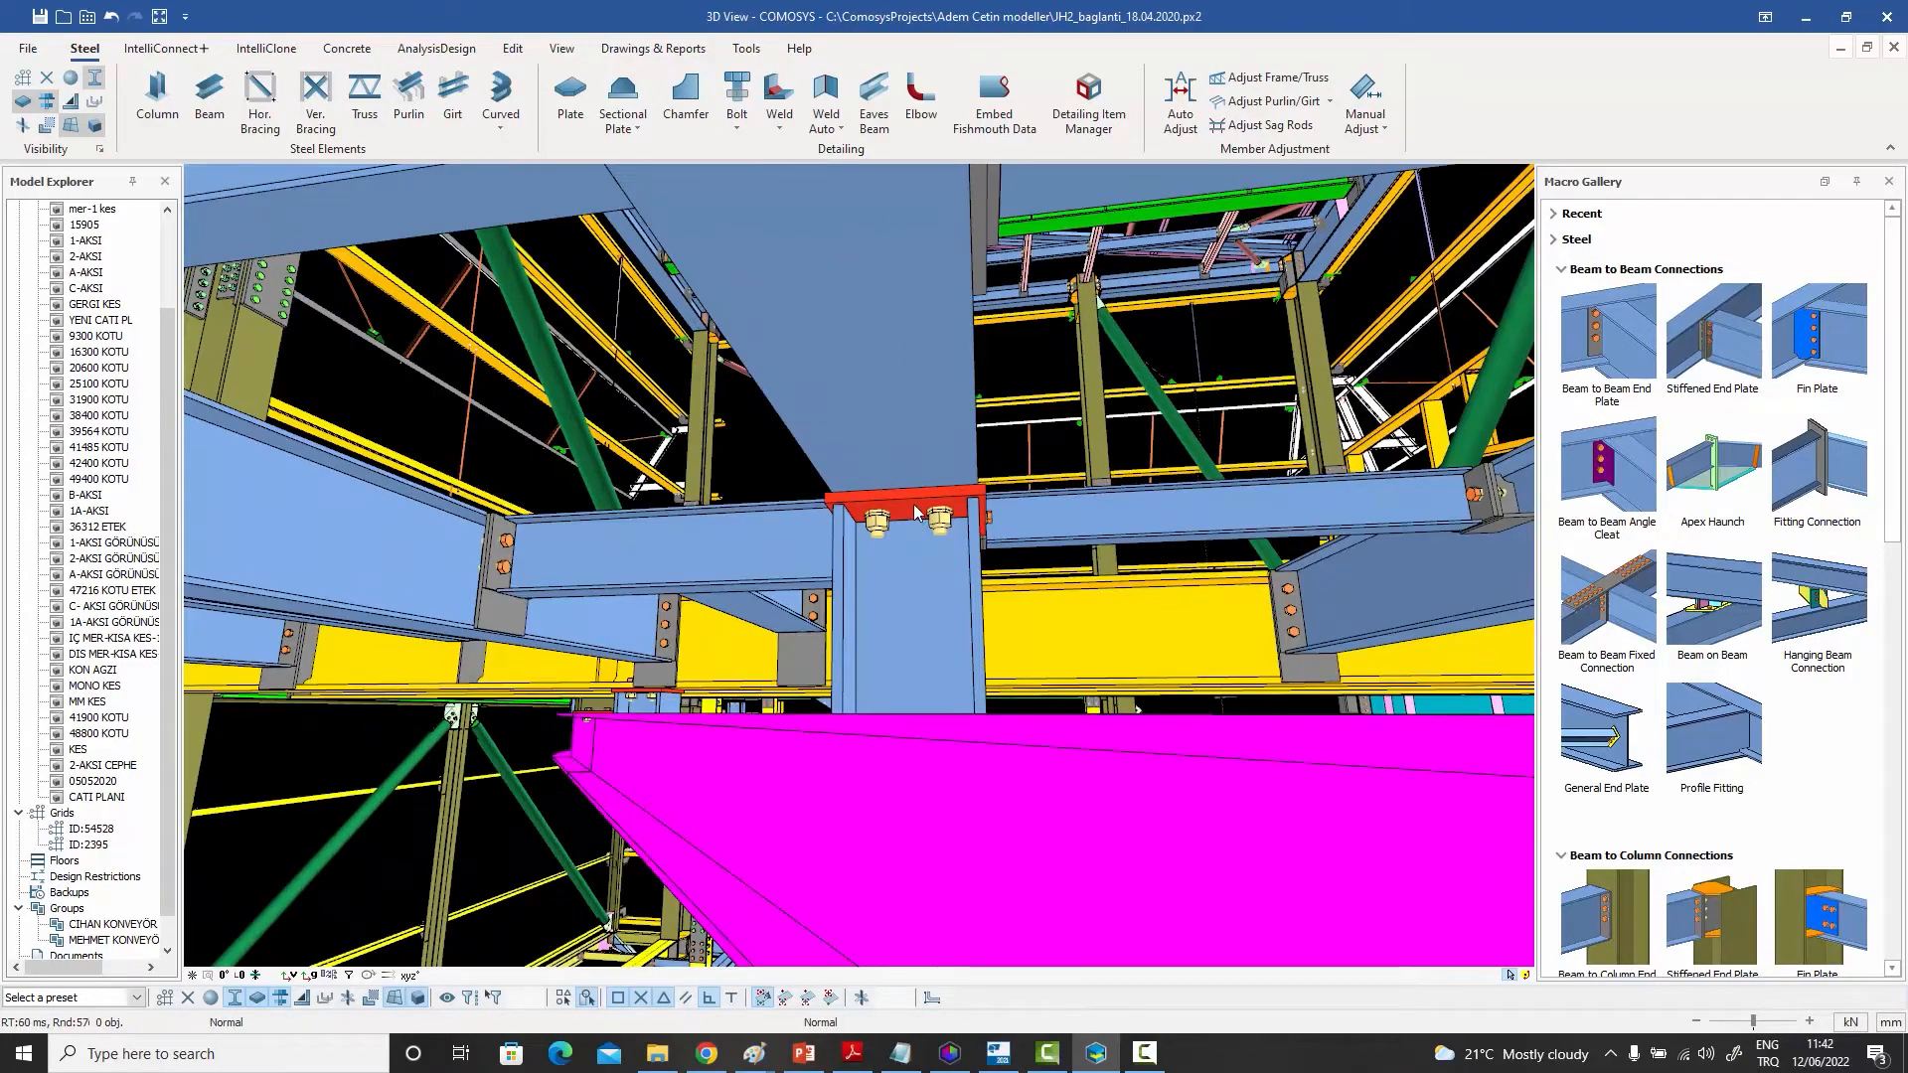
{"action": "left_click", "coordinate": [914, 504]}
{"action": "left_click", "coordinate": [719, 787]}
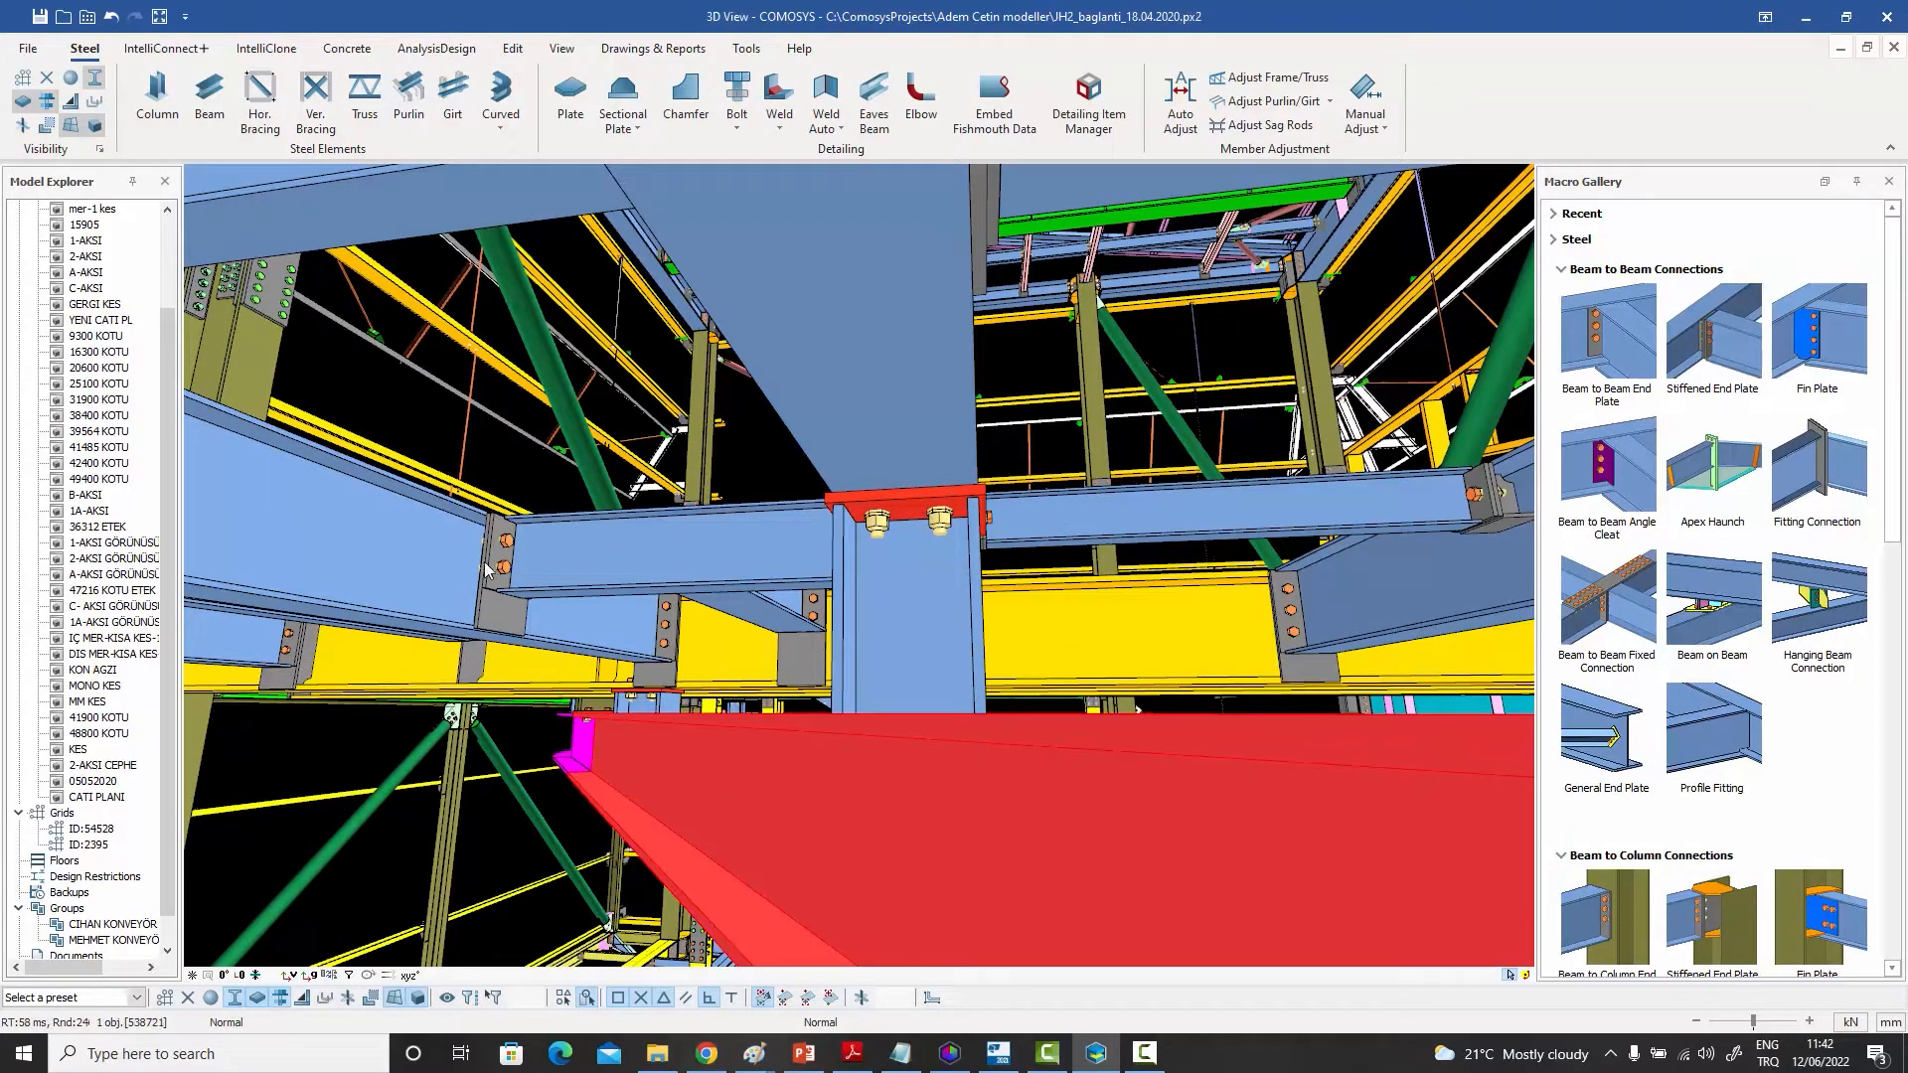
{"action": "left_click", "coordinate": [493, 606]}
{"action": "scroll", "coordinate": [530, 613], "scroll_direction": "down", "scroll_amount": 2}
{"action": "scroll", "coordinate": [624, 635], "scroll_direction": "down", "scroll_amount": 6}
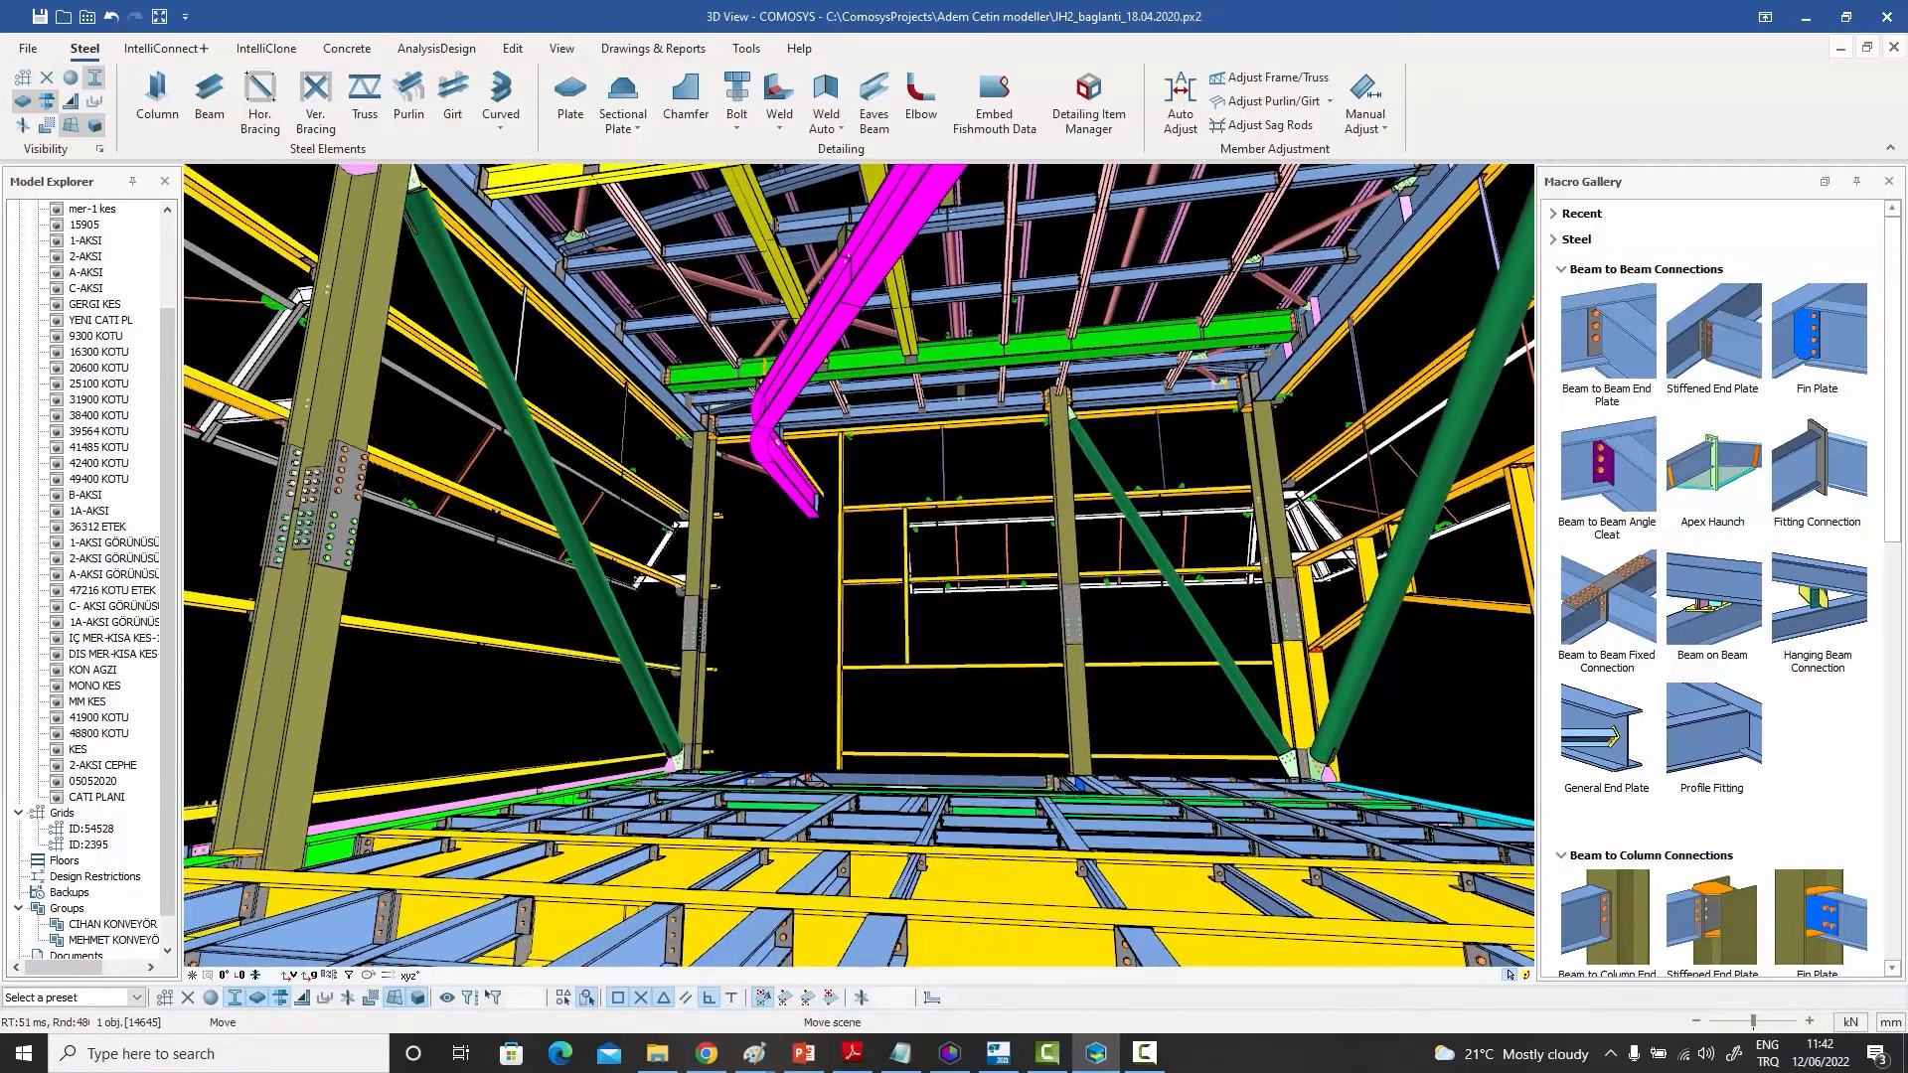
Highlight the separate segments of the magenta bent beam under the roof to see how it is made up.
{"action": "middle_click_drag", "start_coordinate": [527, 526], "coordinate": [539, 566]}
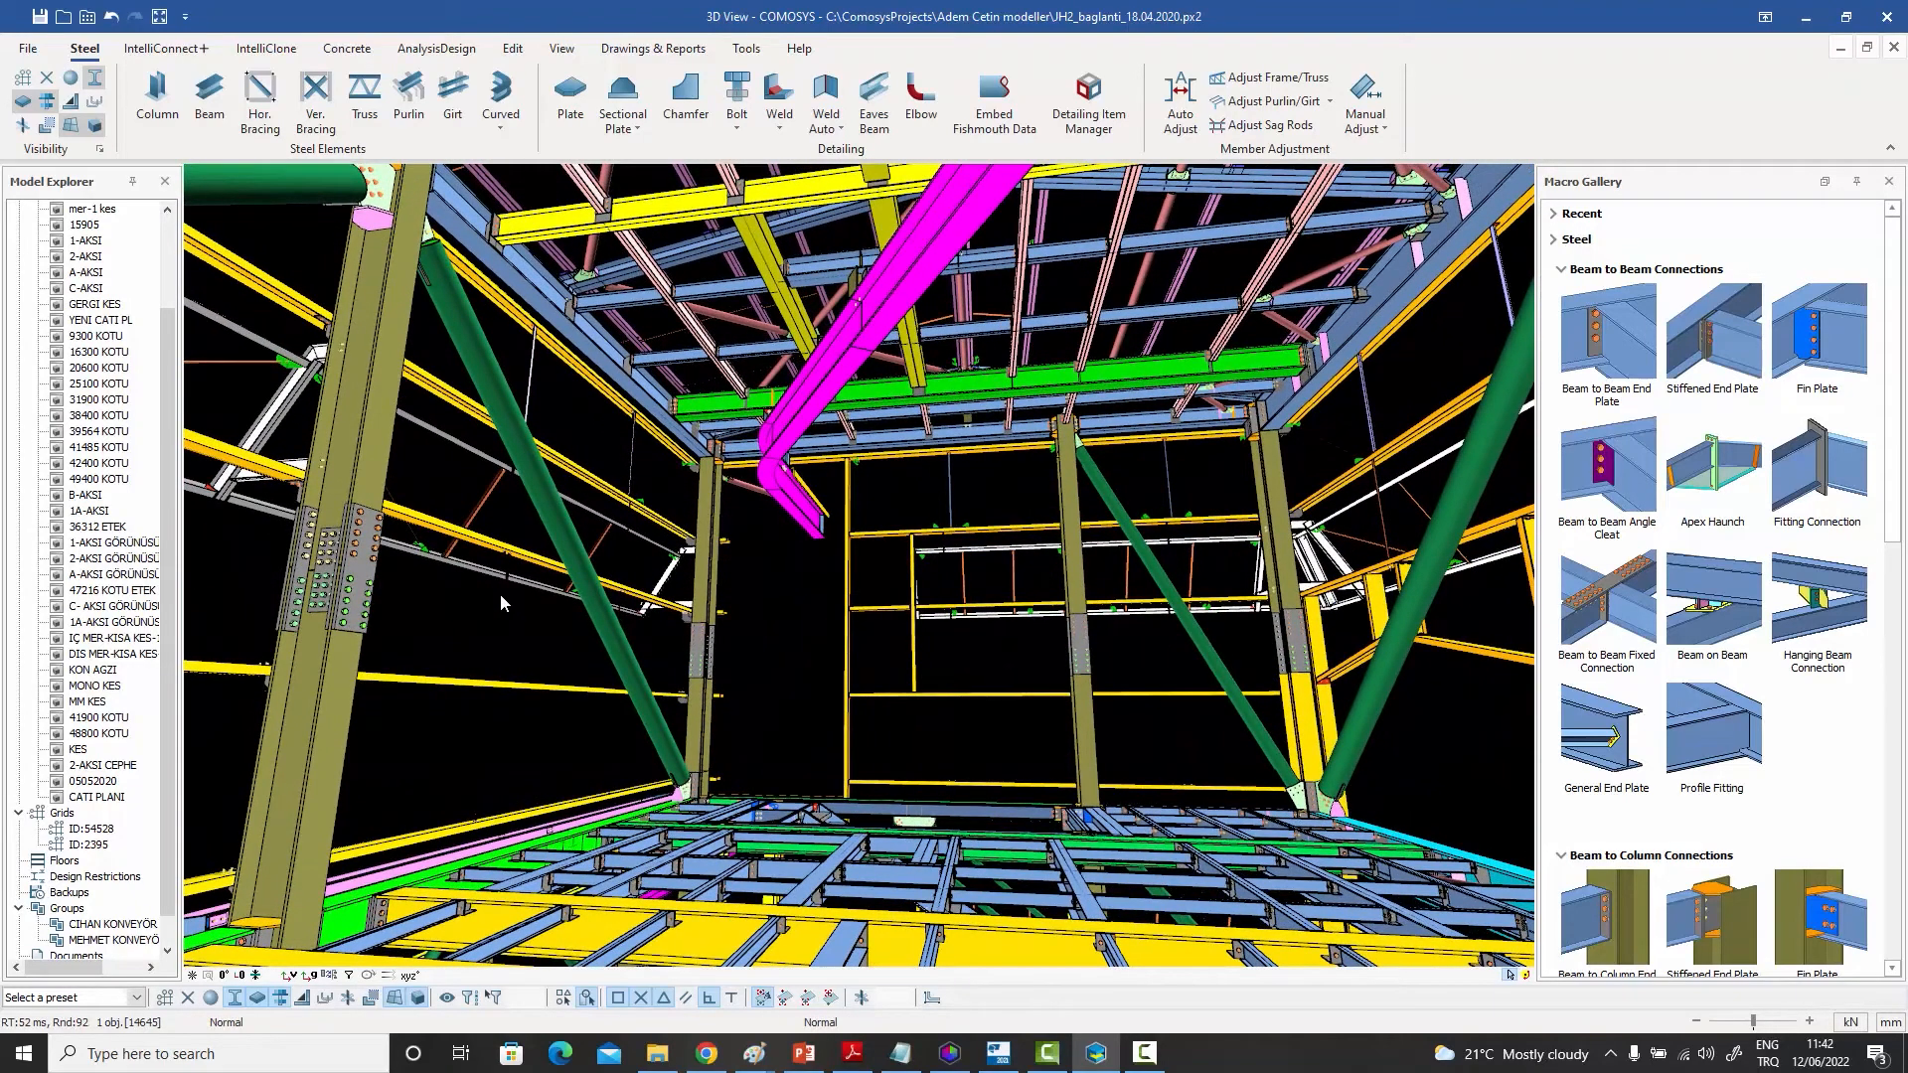
{"action": "middle_click_drag", "start_coordinate": [664, 583], "coordinate": [672, 611]}
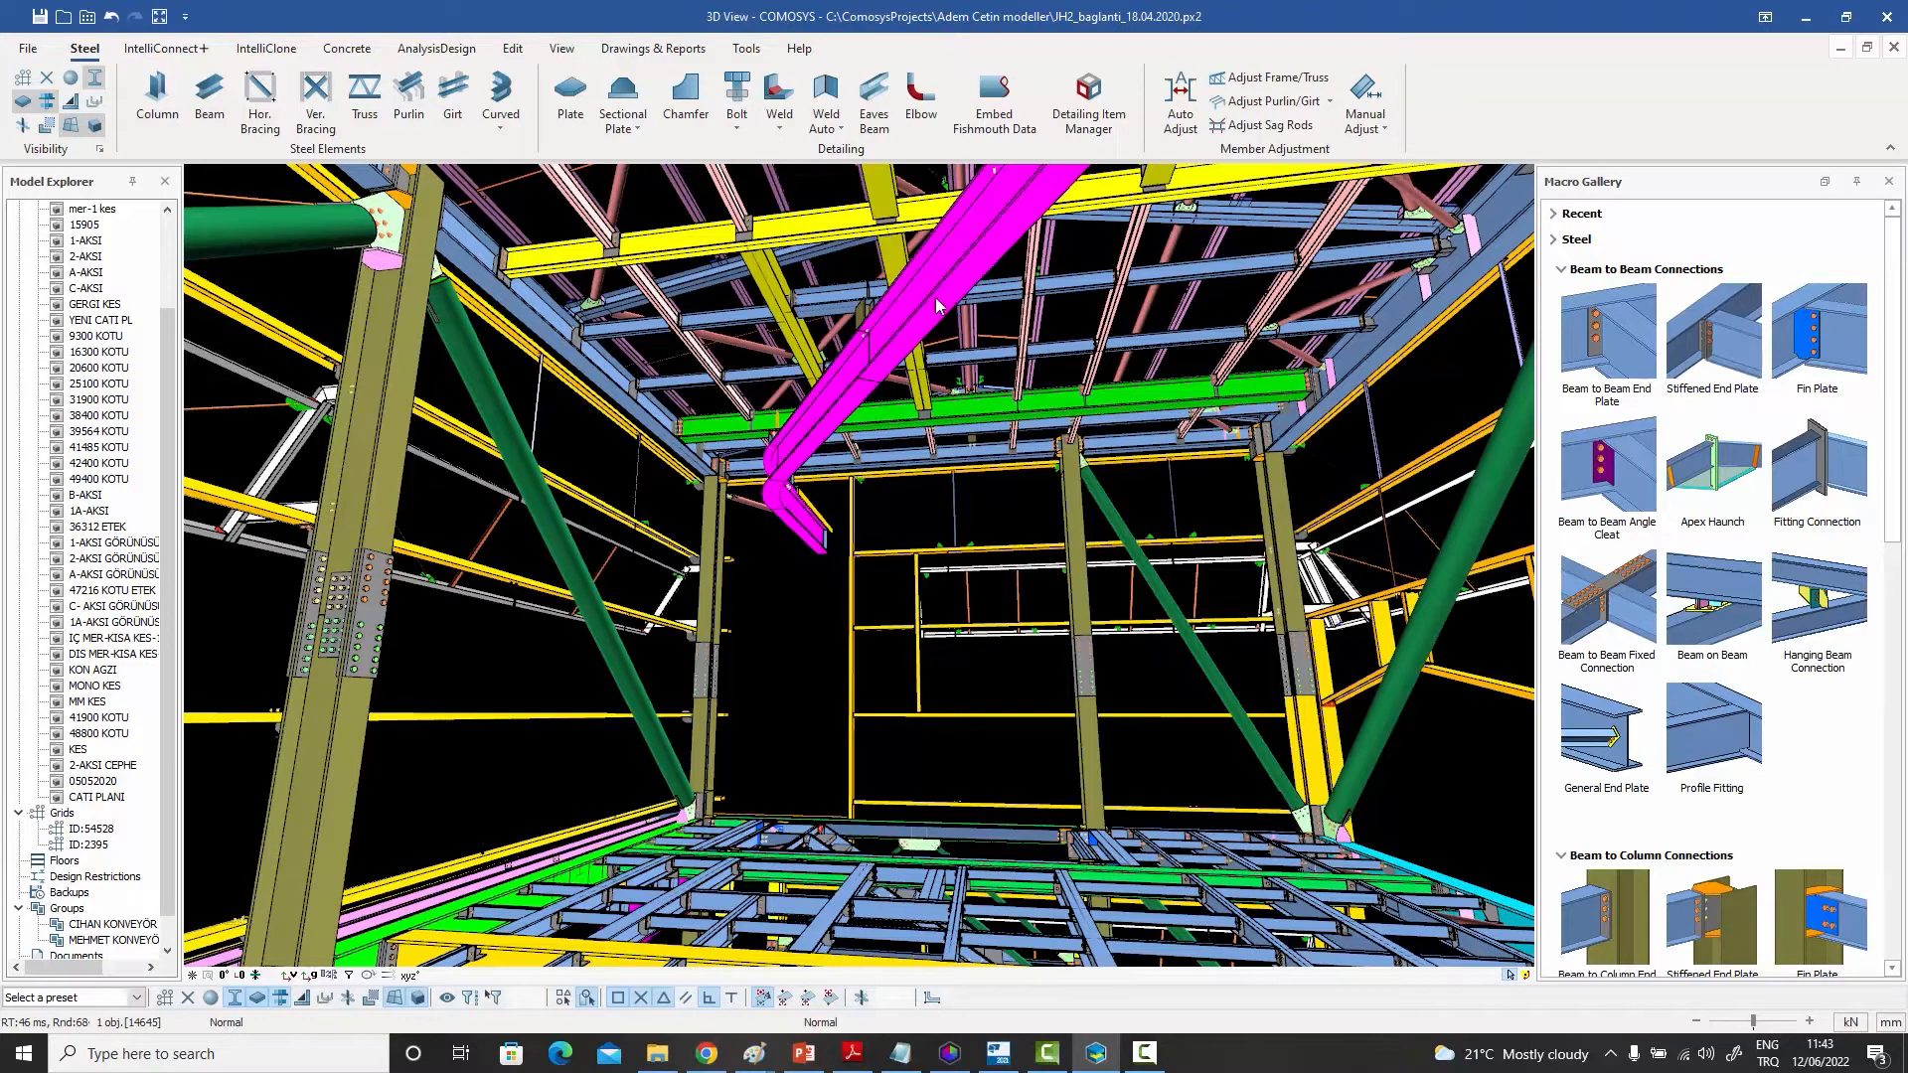
{"action": "left_click", "coordinate": [854, 415]}
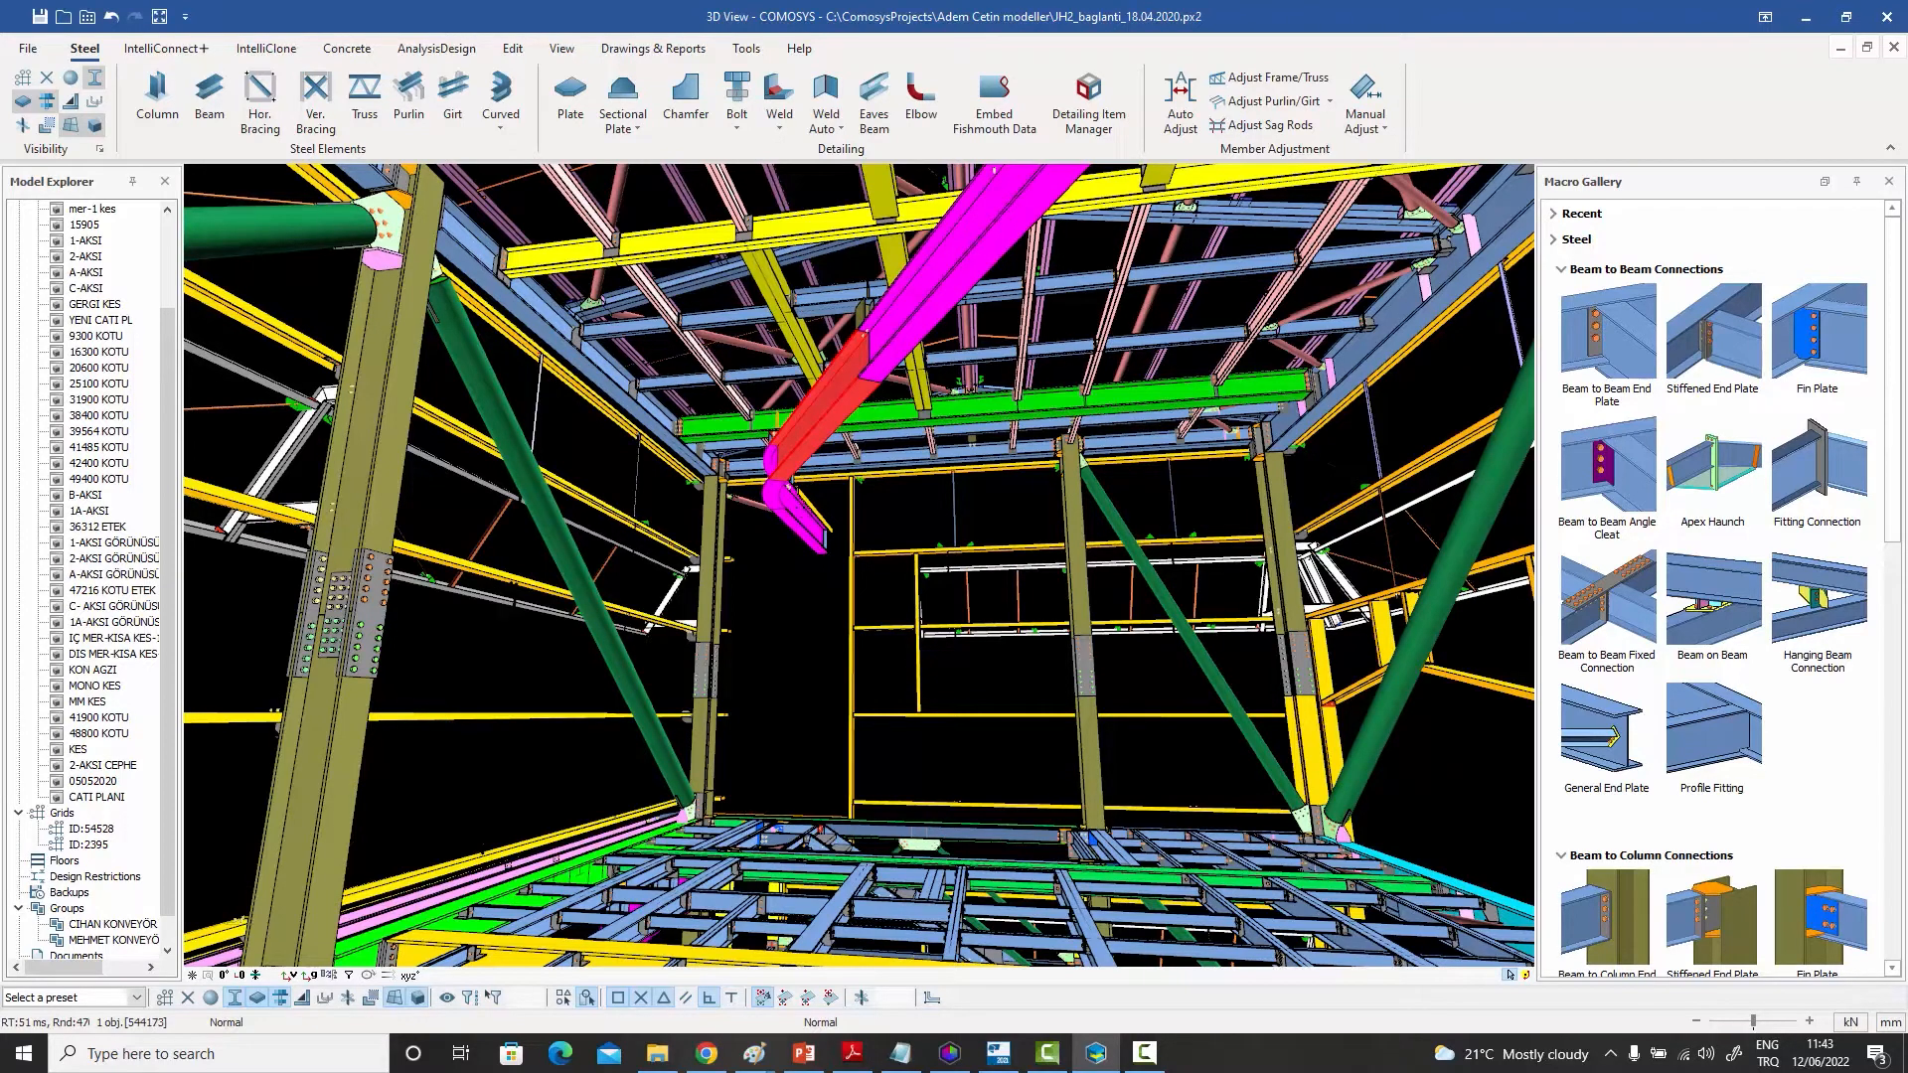
{"action": "left_click", "coordinate": [803, 525]}
{"action": "left_click", "coordinate": [774, 494]}
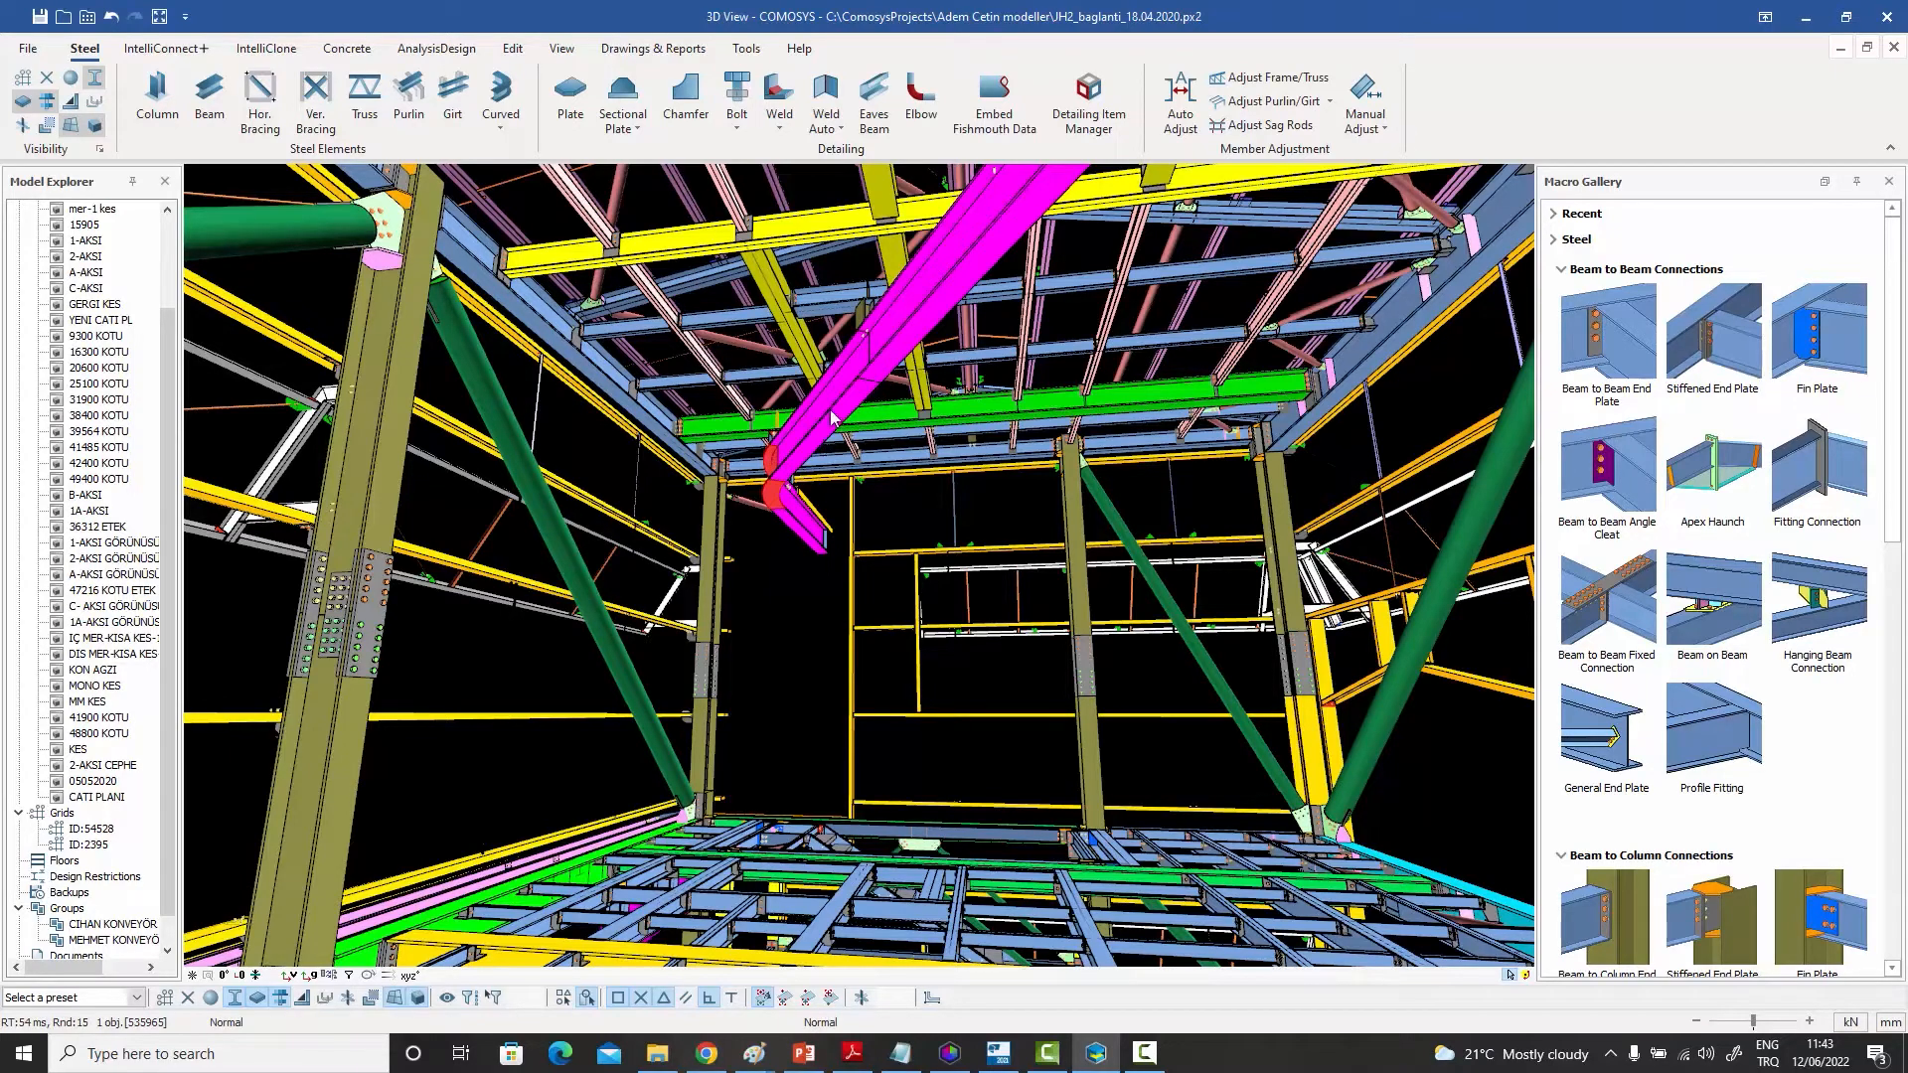
Open the properties of the plate at the column head and review its general and detailing definitions.
{"action": "scroll", "coordinate": [381, 262], "scroll_direction": "up", "scroll_amount": 5}
{"action": "double_click", "coordinate": [379, 263]}
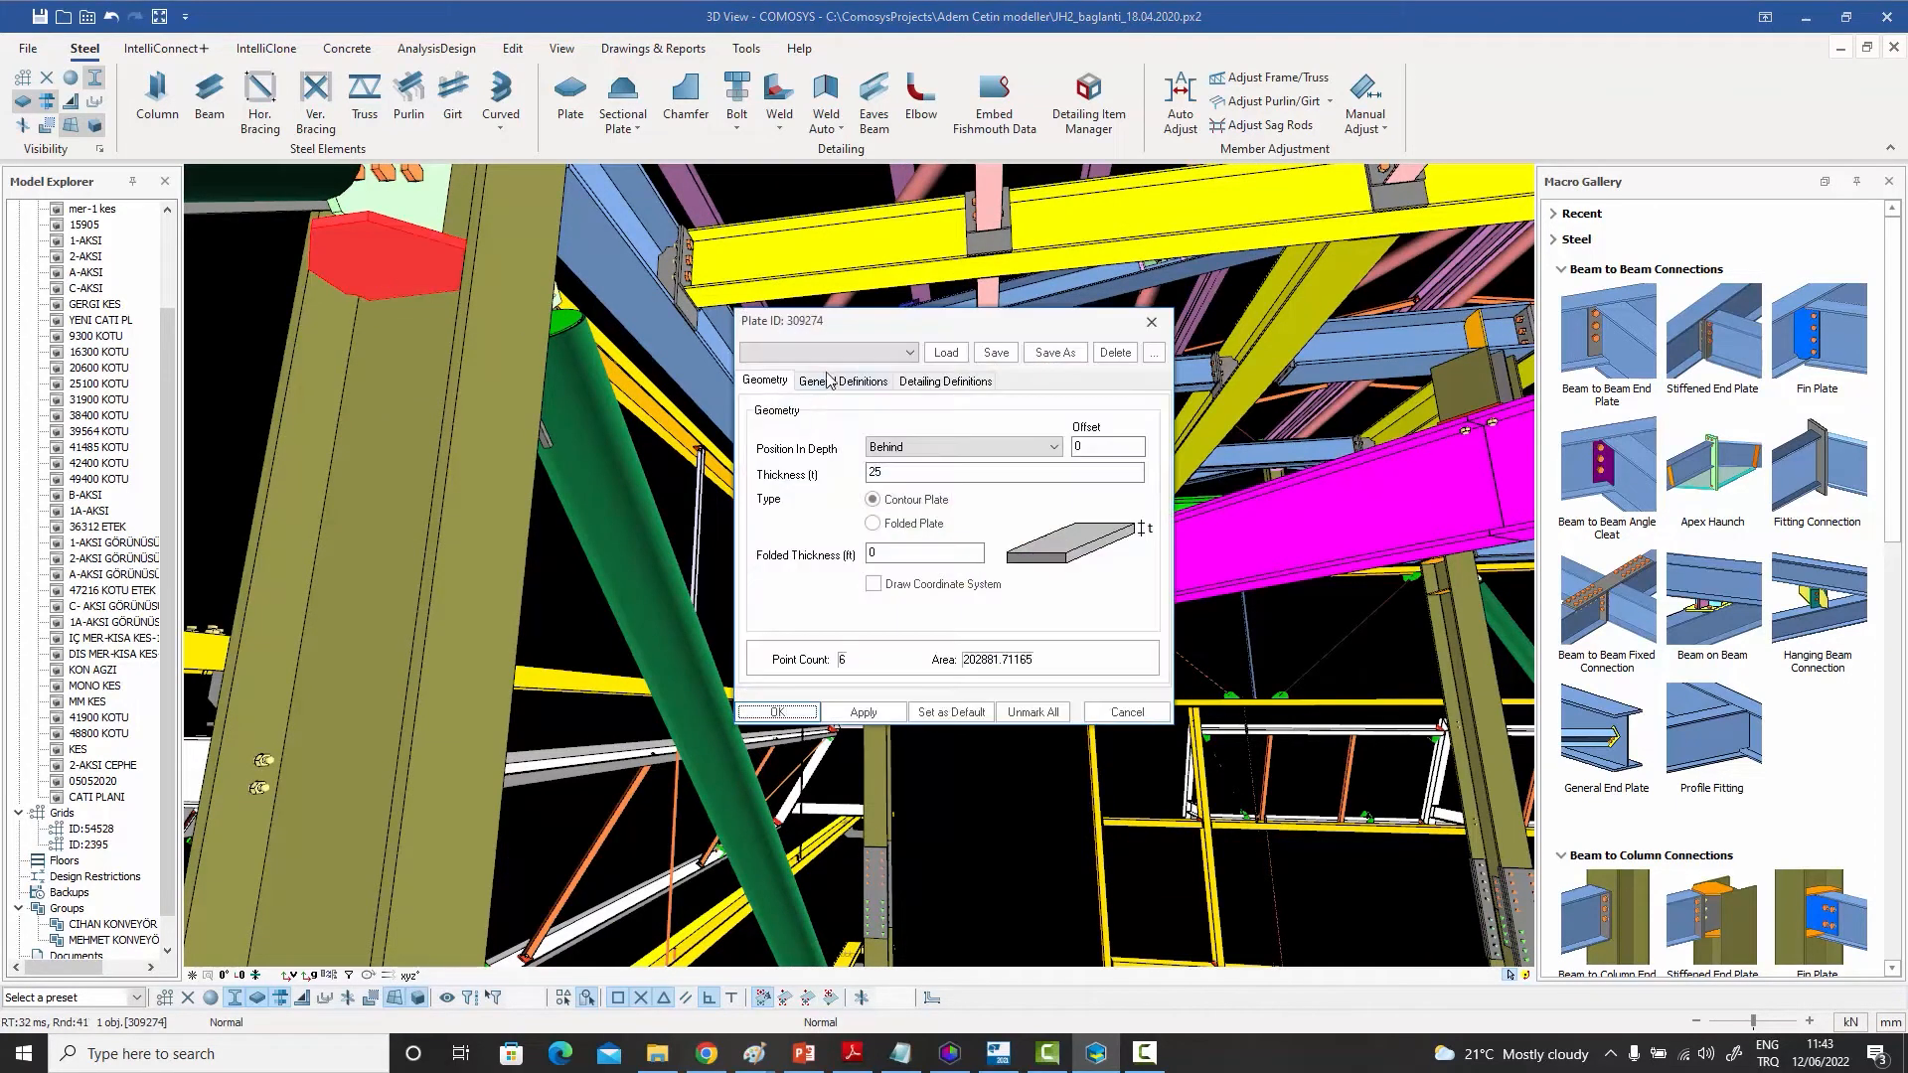
{"action": "left_click", "coordinate": [845, 382]}
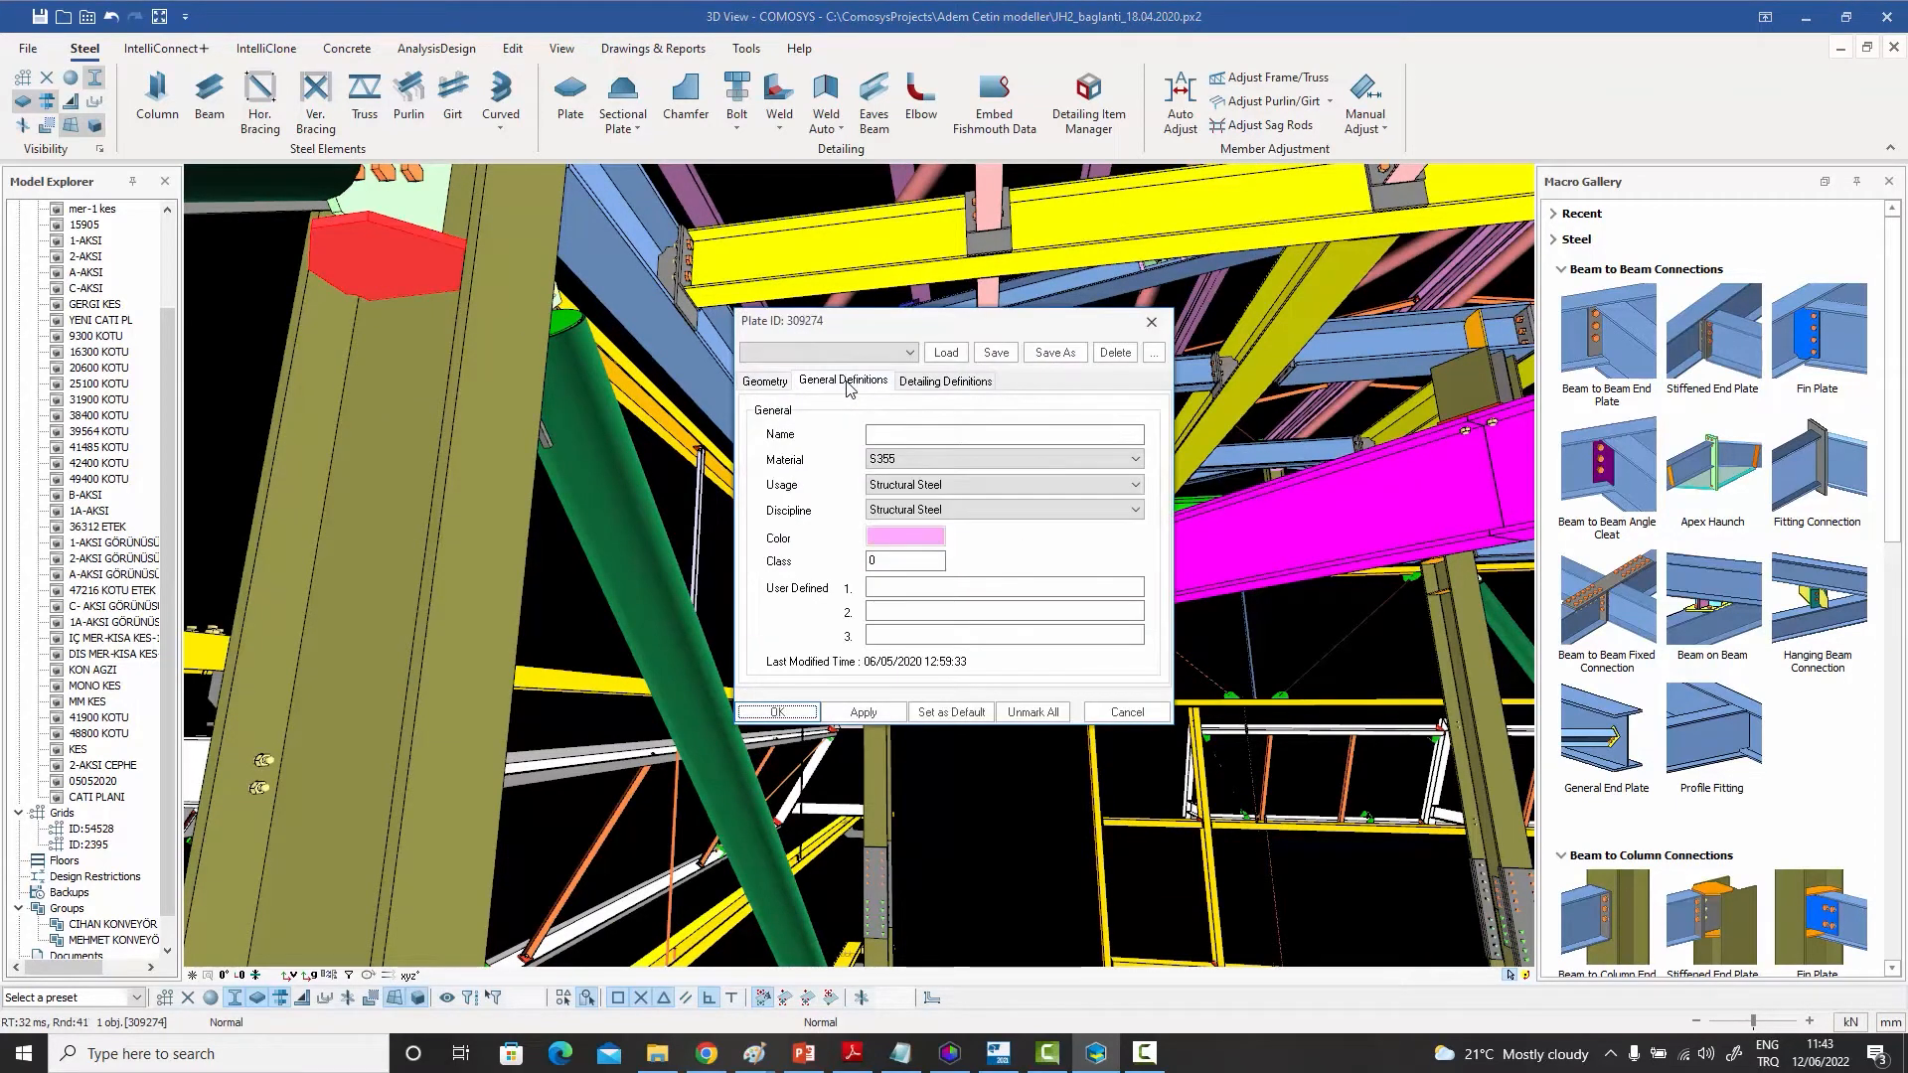
{"action": "left_click", "coordinate": [929, 392]}
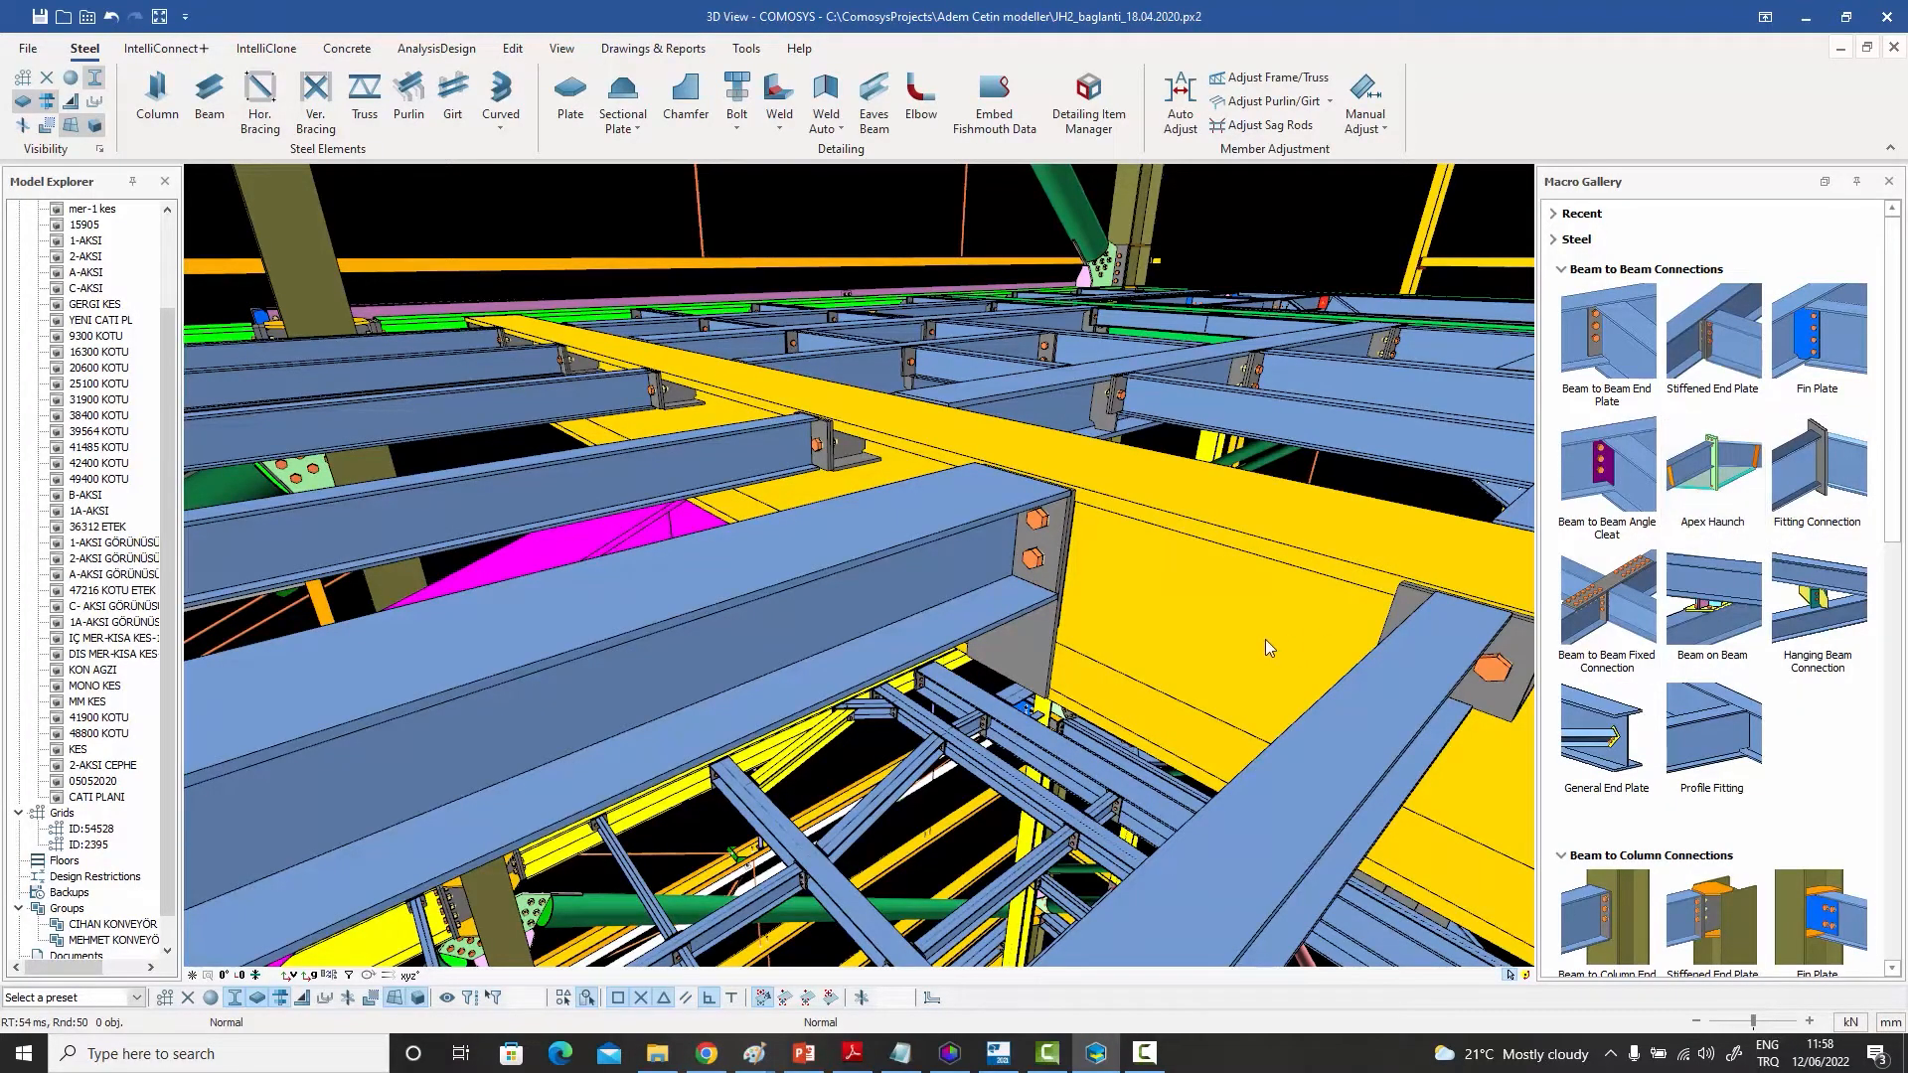
Check the part and assembly numbering of the plate at the beam joint and of the yellow main beam.
{"action": "double_click", "coordinate": [1030, 675]}
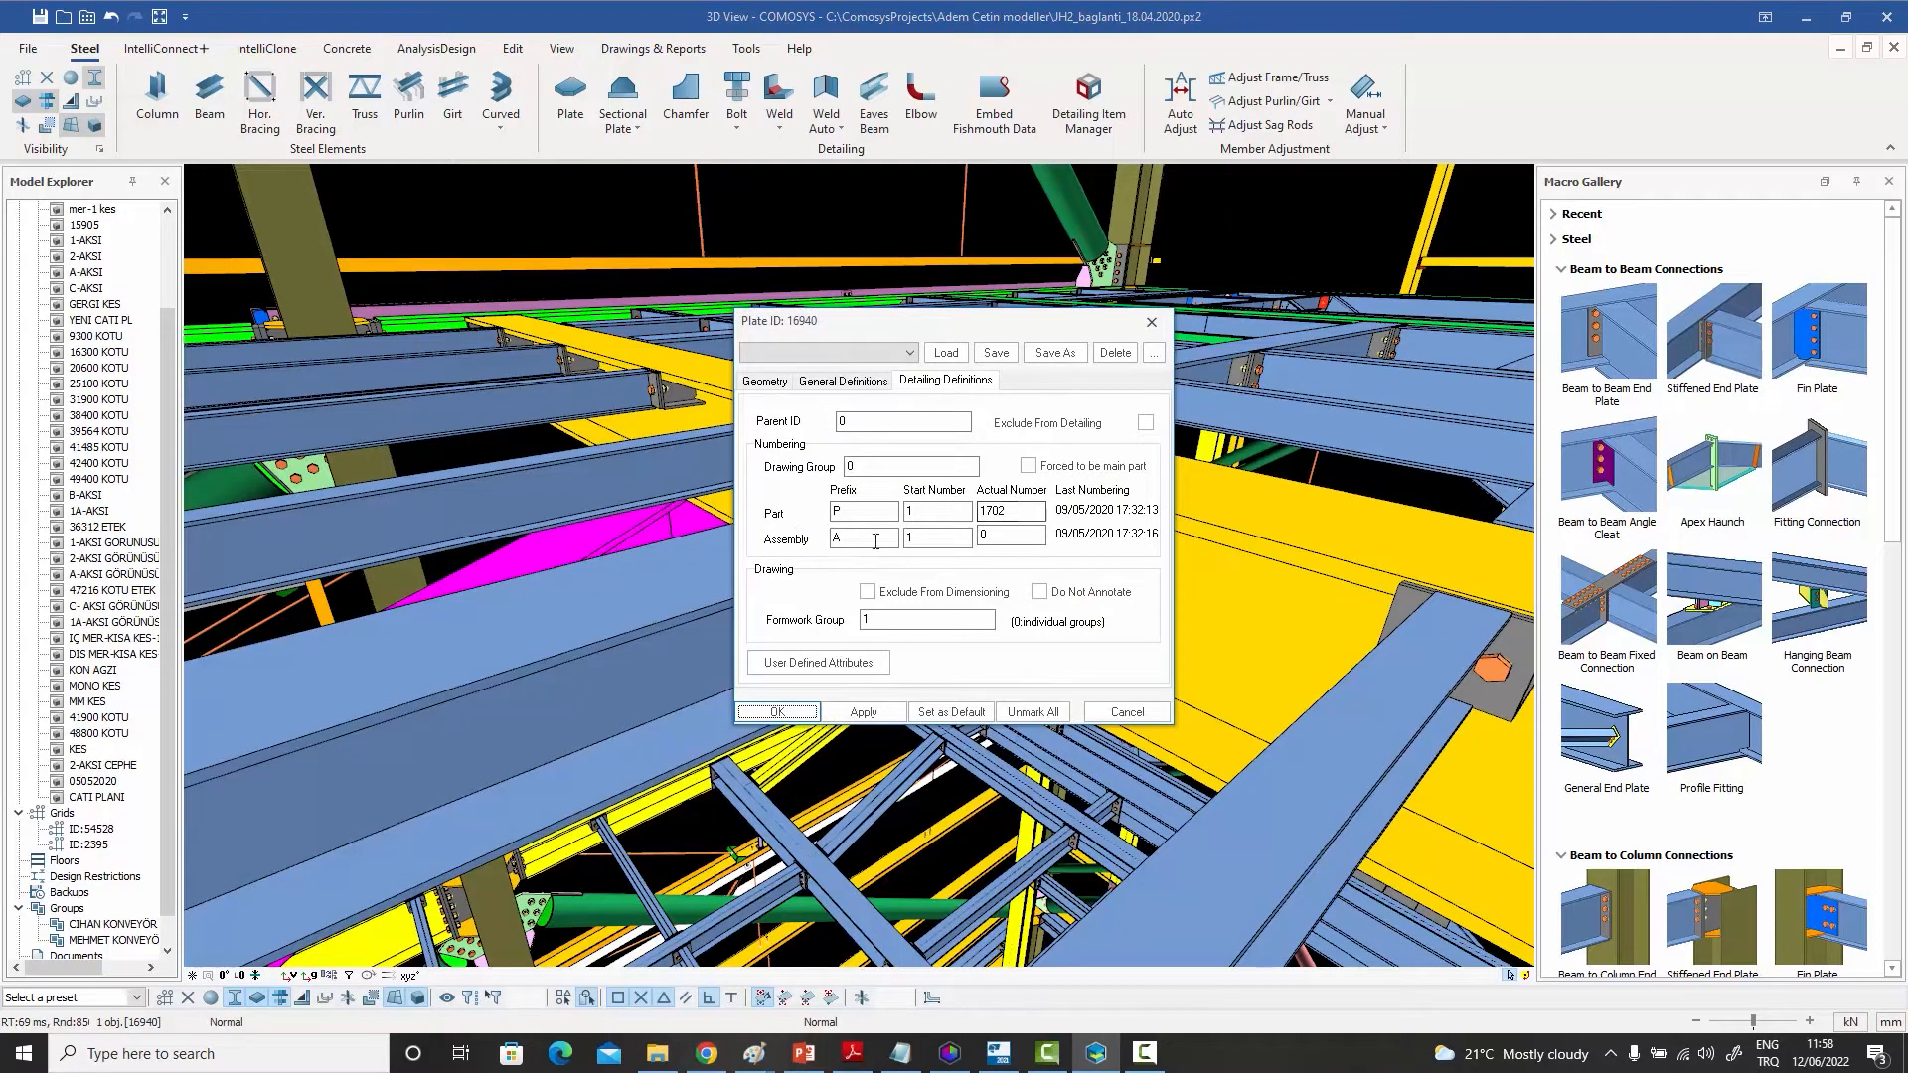
{"action": "left_click", "coordinate": [1152, 320]}
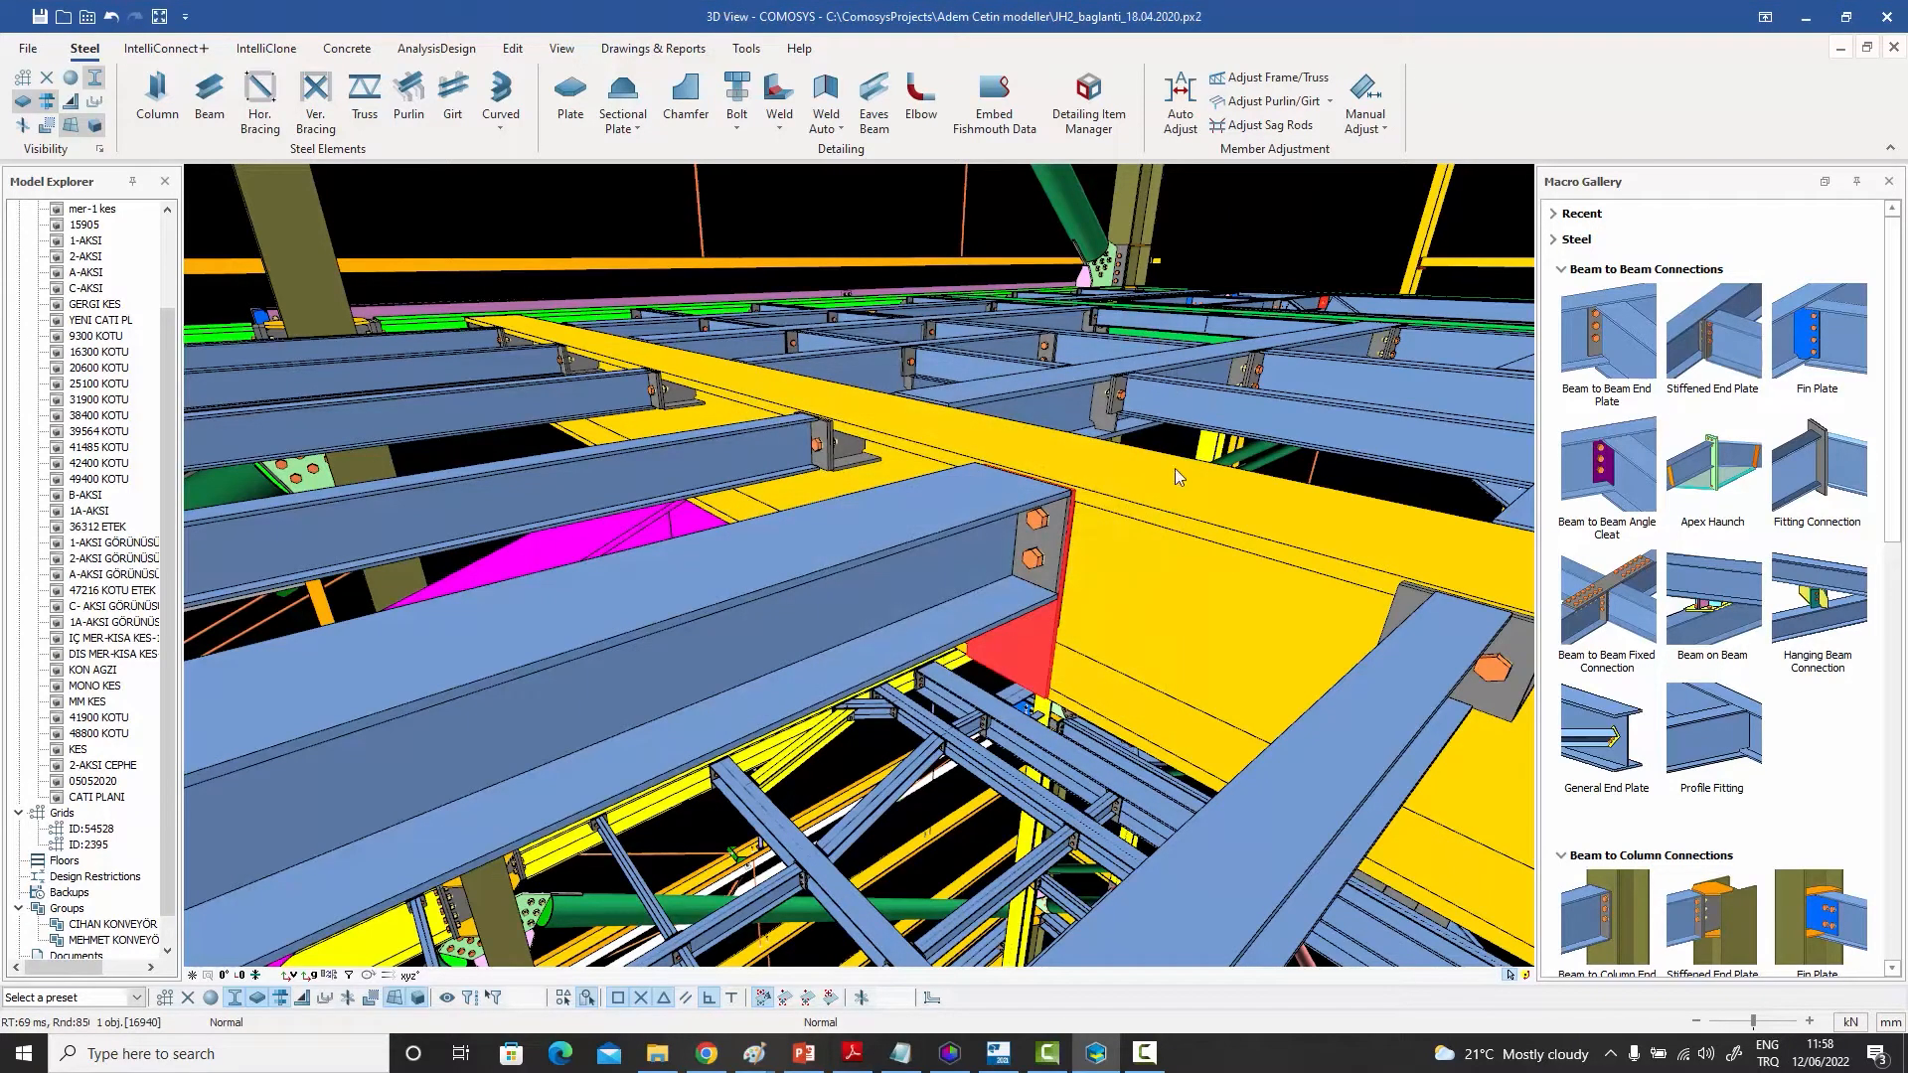
{"action": "double_click", "coordinate": [1158, 624]}
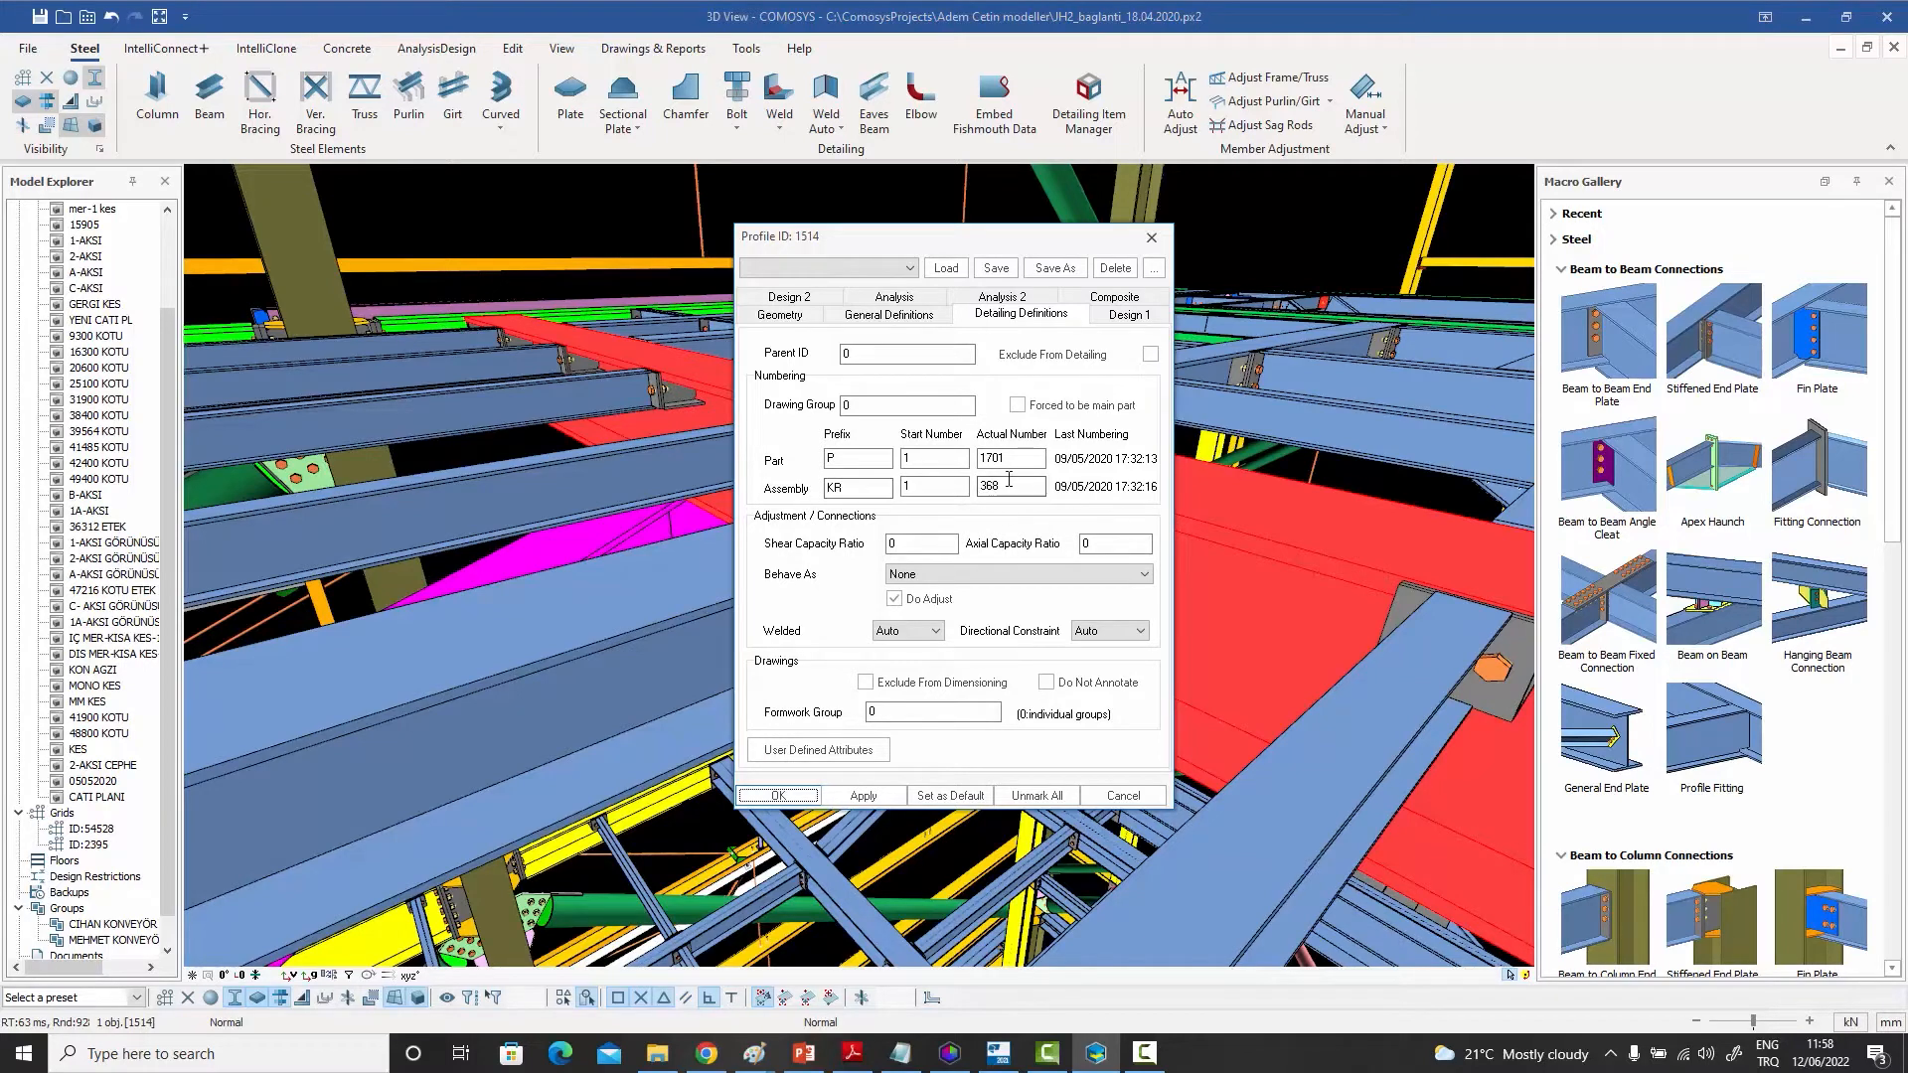
{"action": "left_click", "coordinate": [1151, 240]}
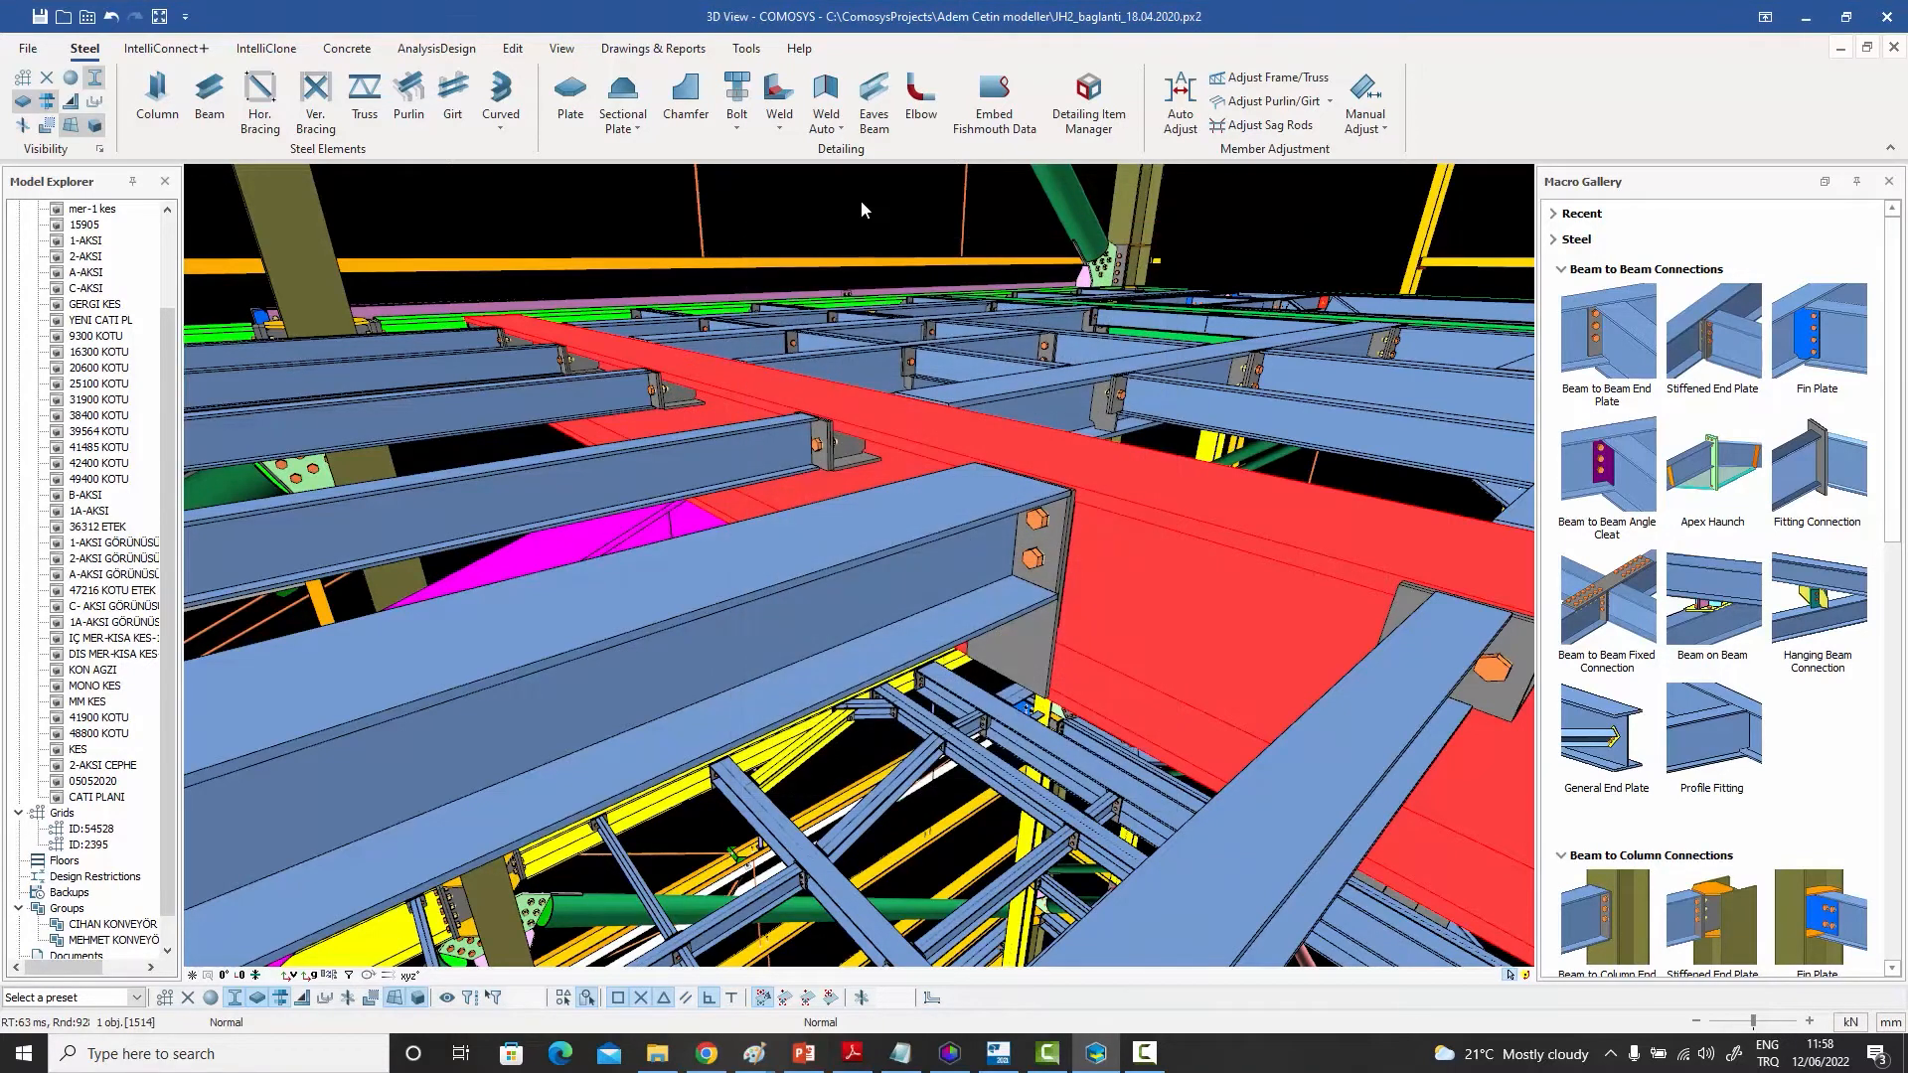
Select the whole assembly of the yellow main beam and show only that assembly in the 3D view.
{"action": "left_click", "coordinate": [1183, 586]}
{"action": "right_click", "coordinate": [1183, 584]}
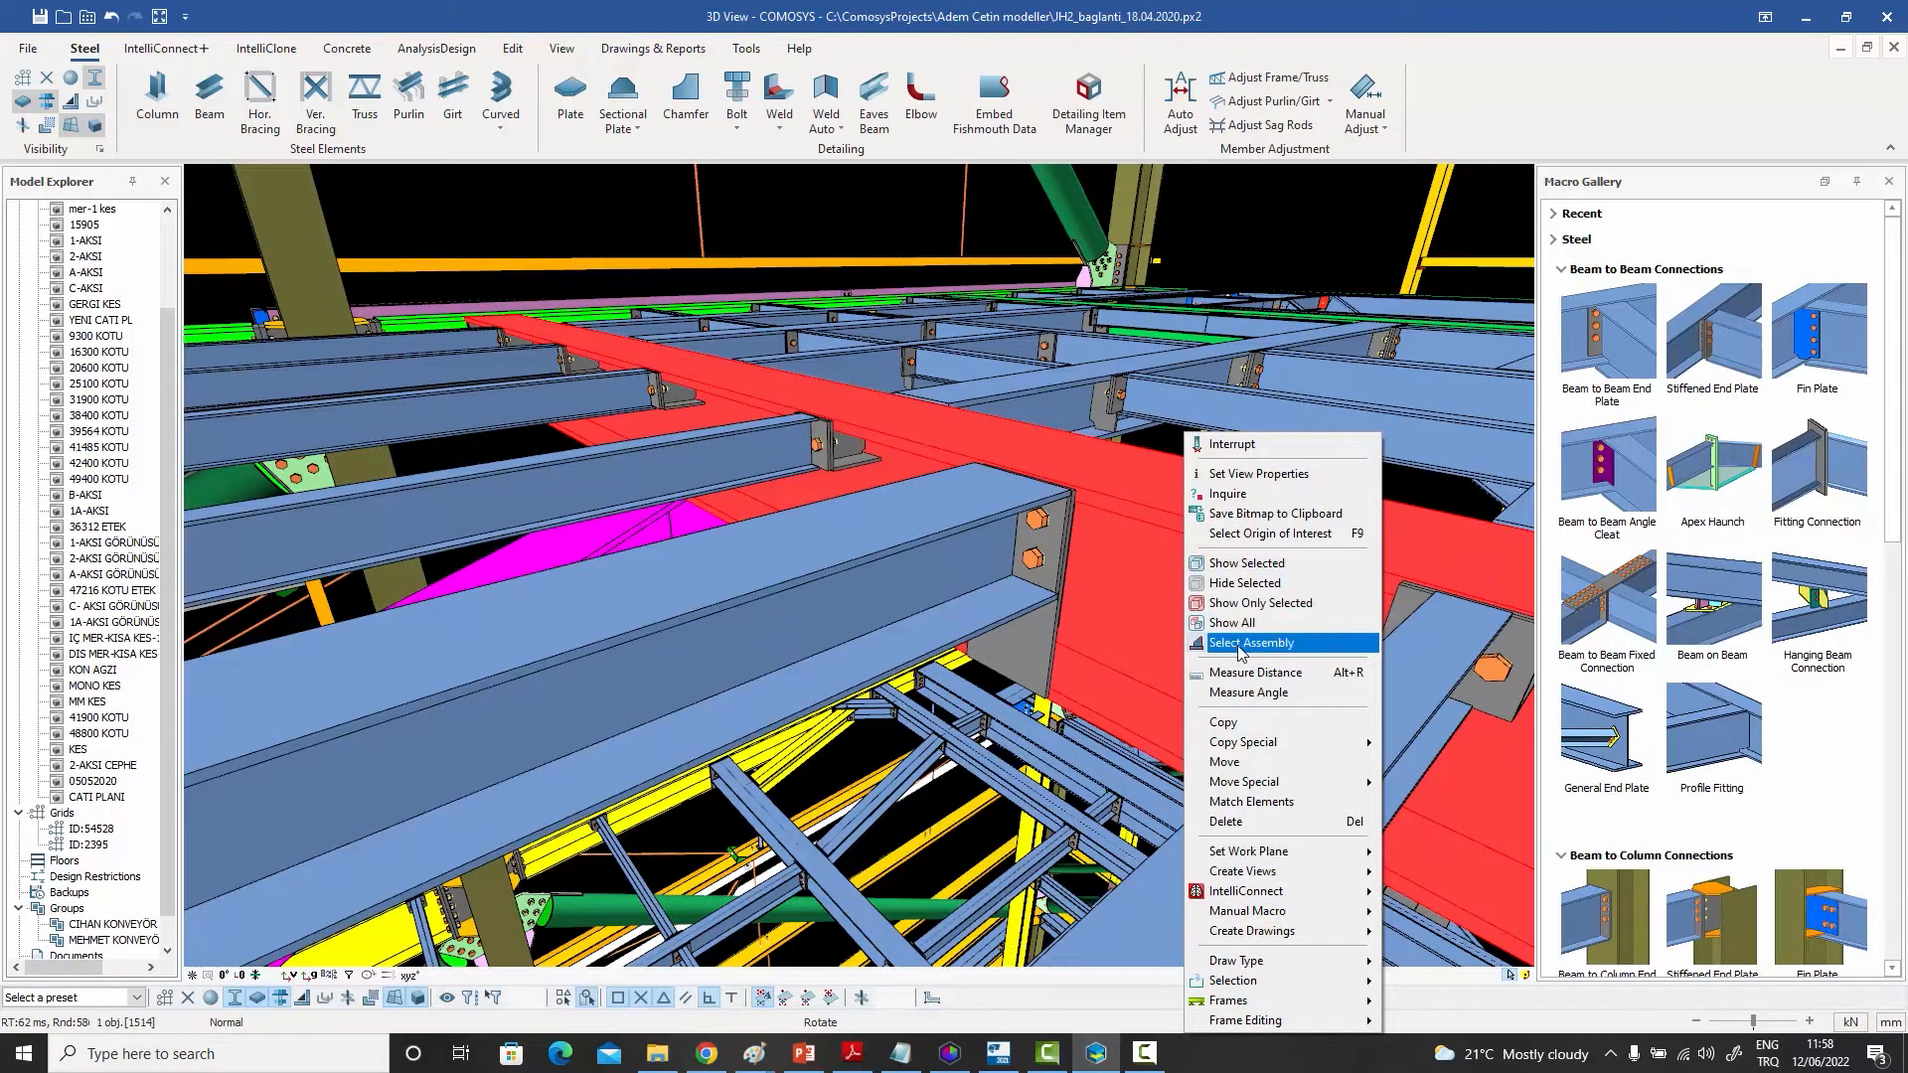
{"action": "left_click", "coordinate": [1240, 644]}
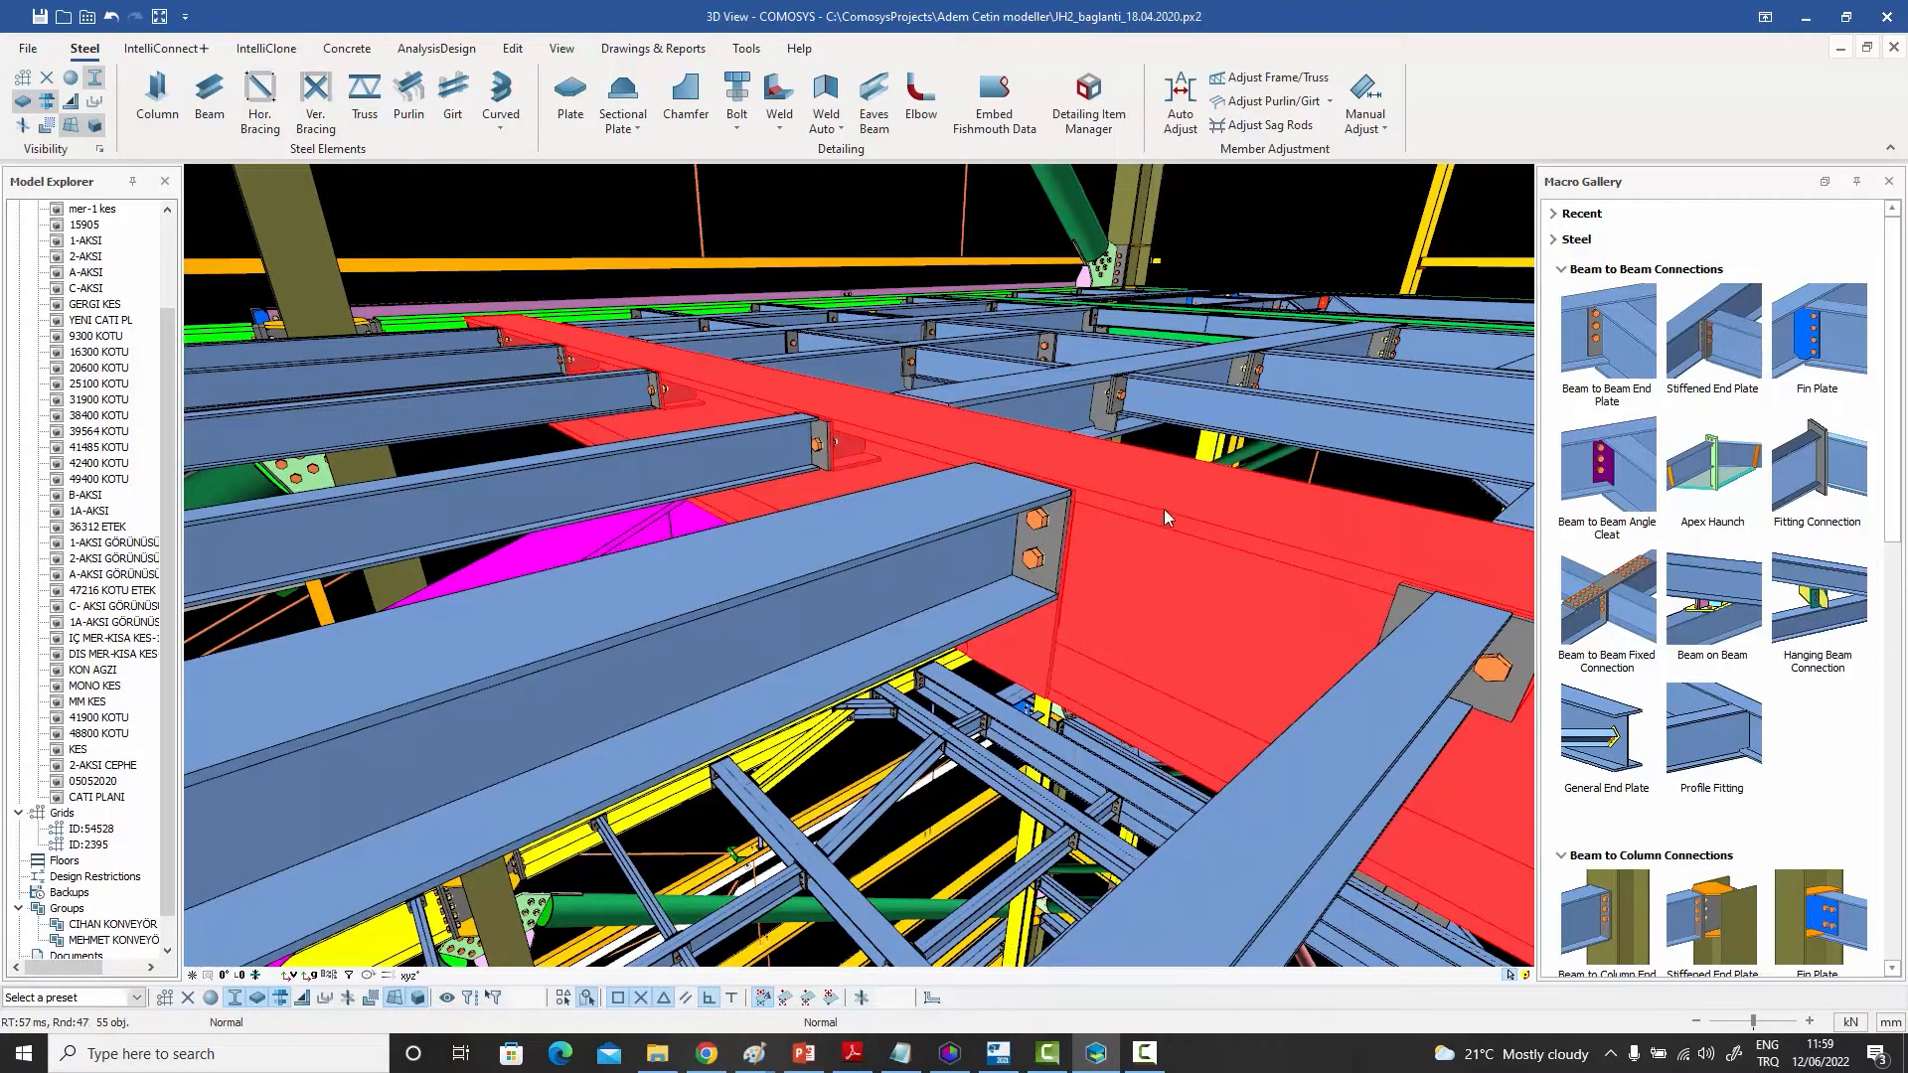
{"action": "right_click", "coordinate": [873, 207]}
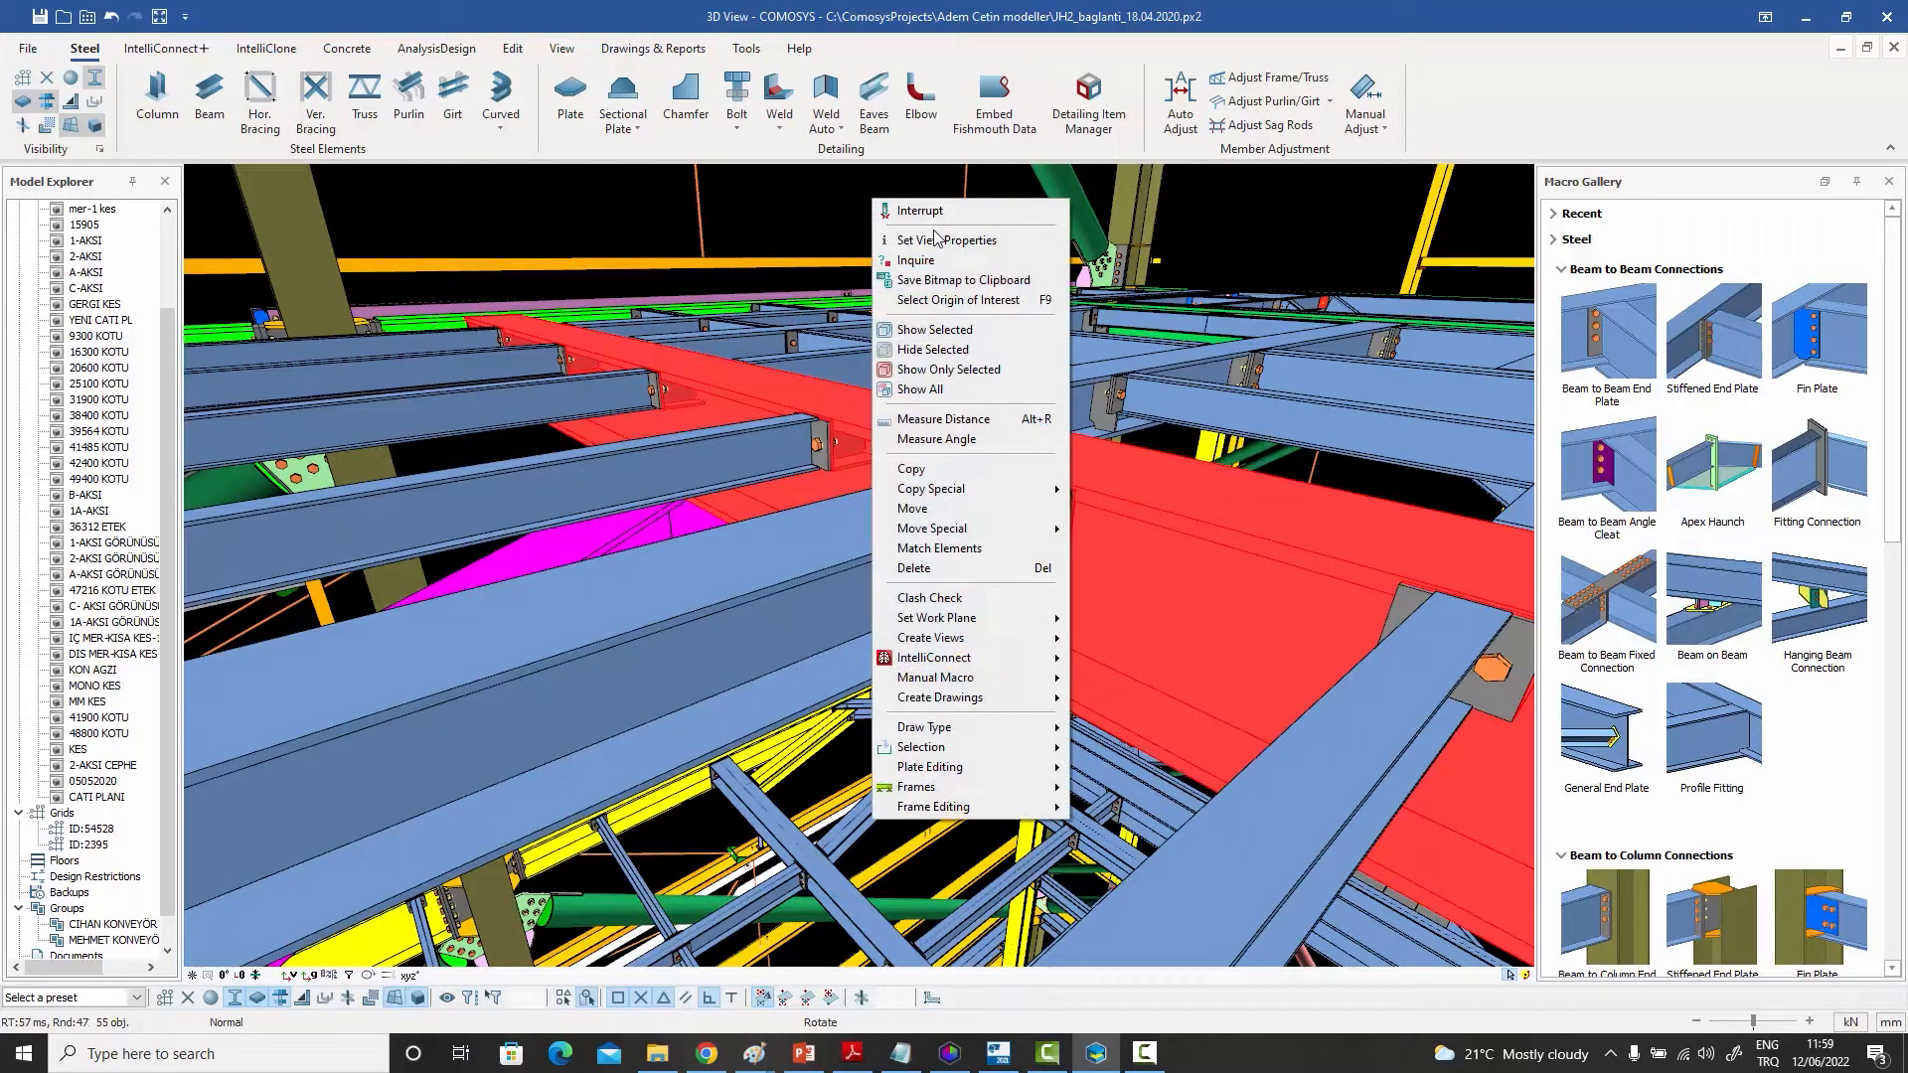
{"action": "left_click", "coordinate": [946, 371]}
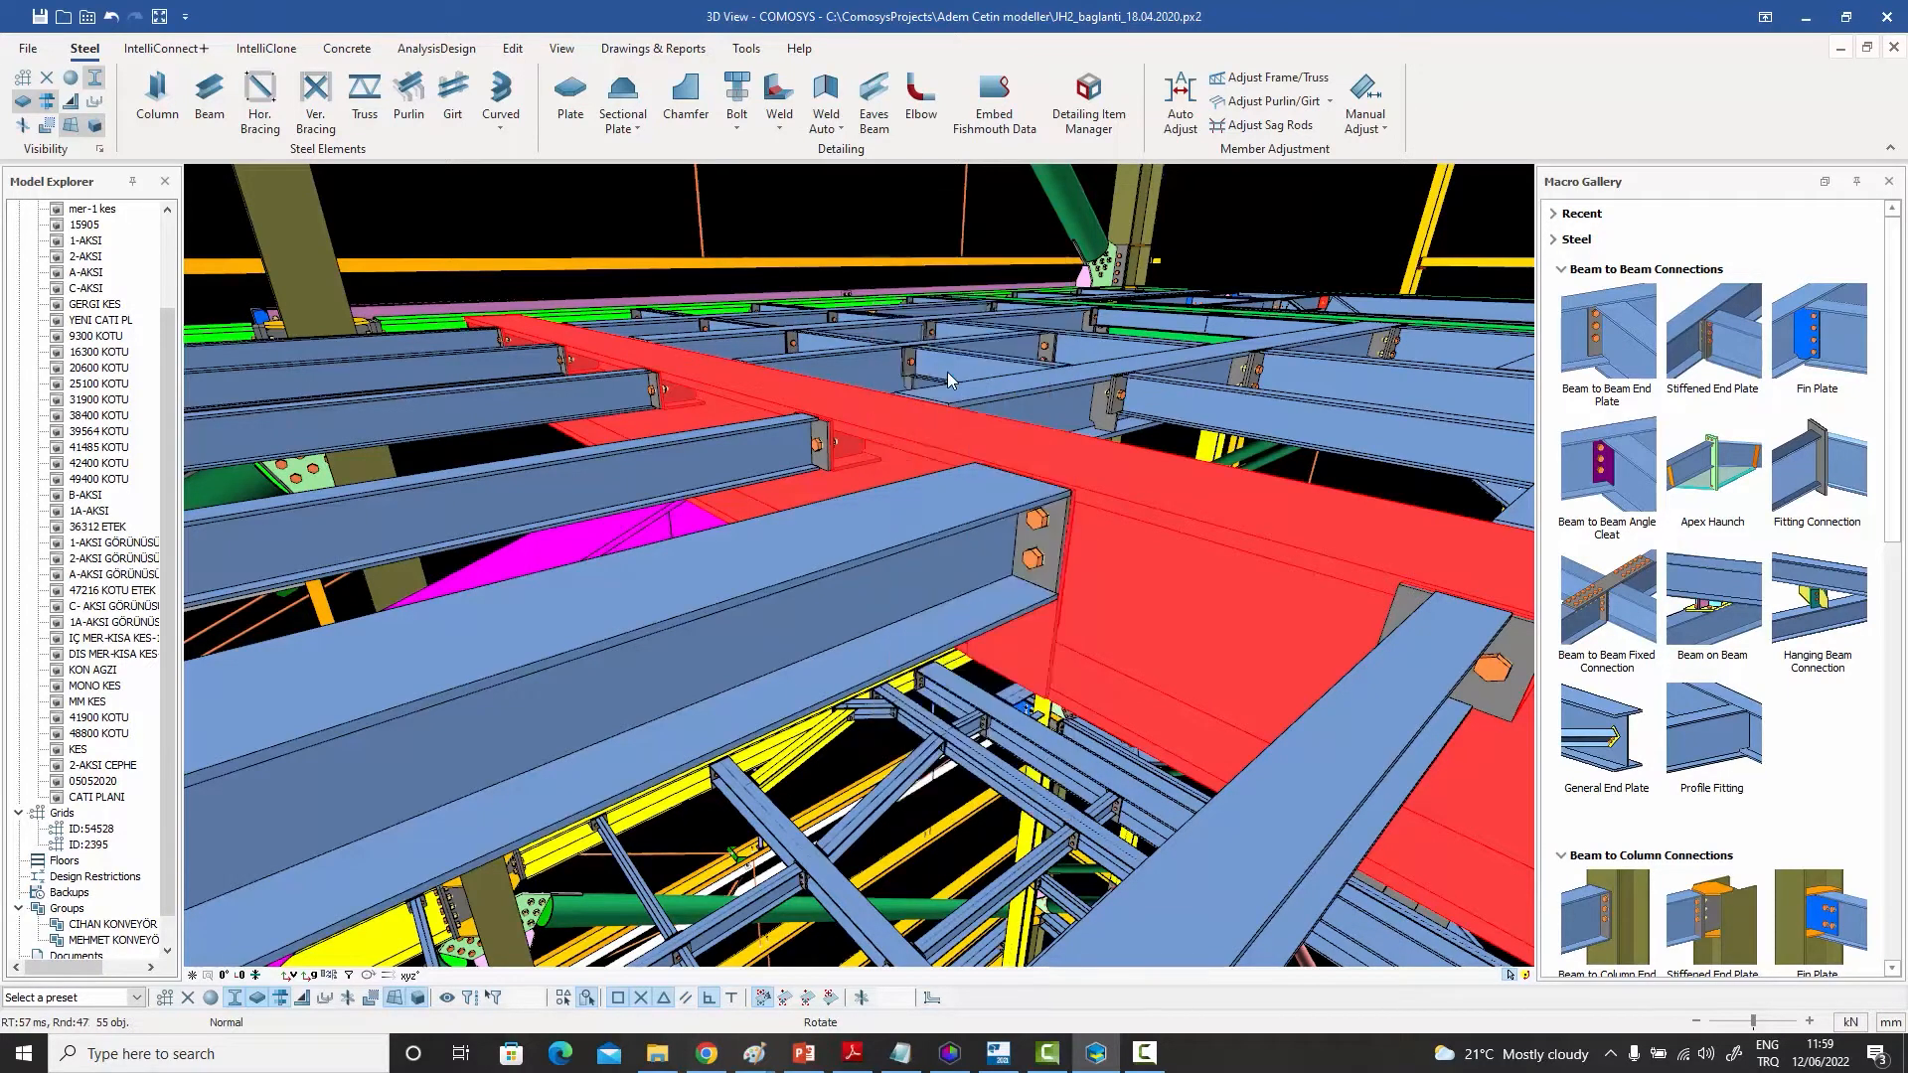
{"action": "left_click", "coordinate": [885, 276]}
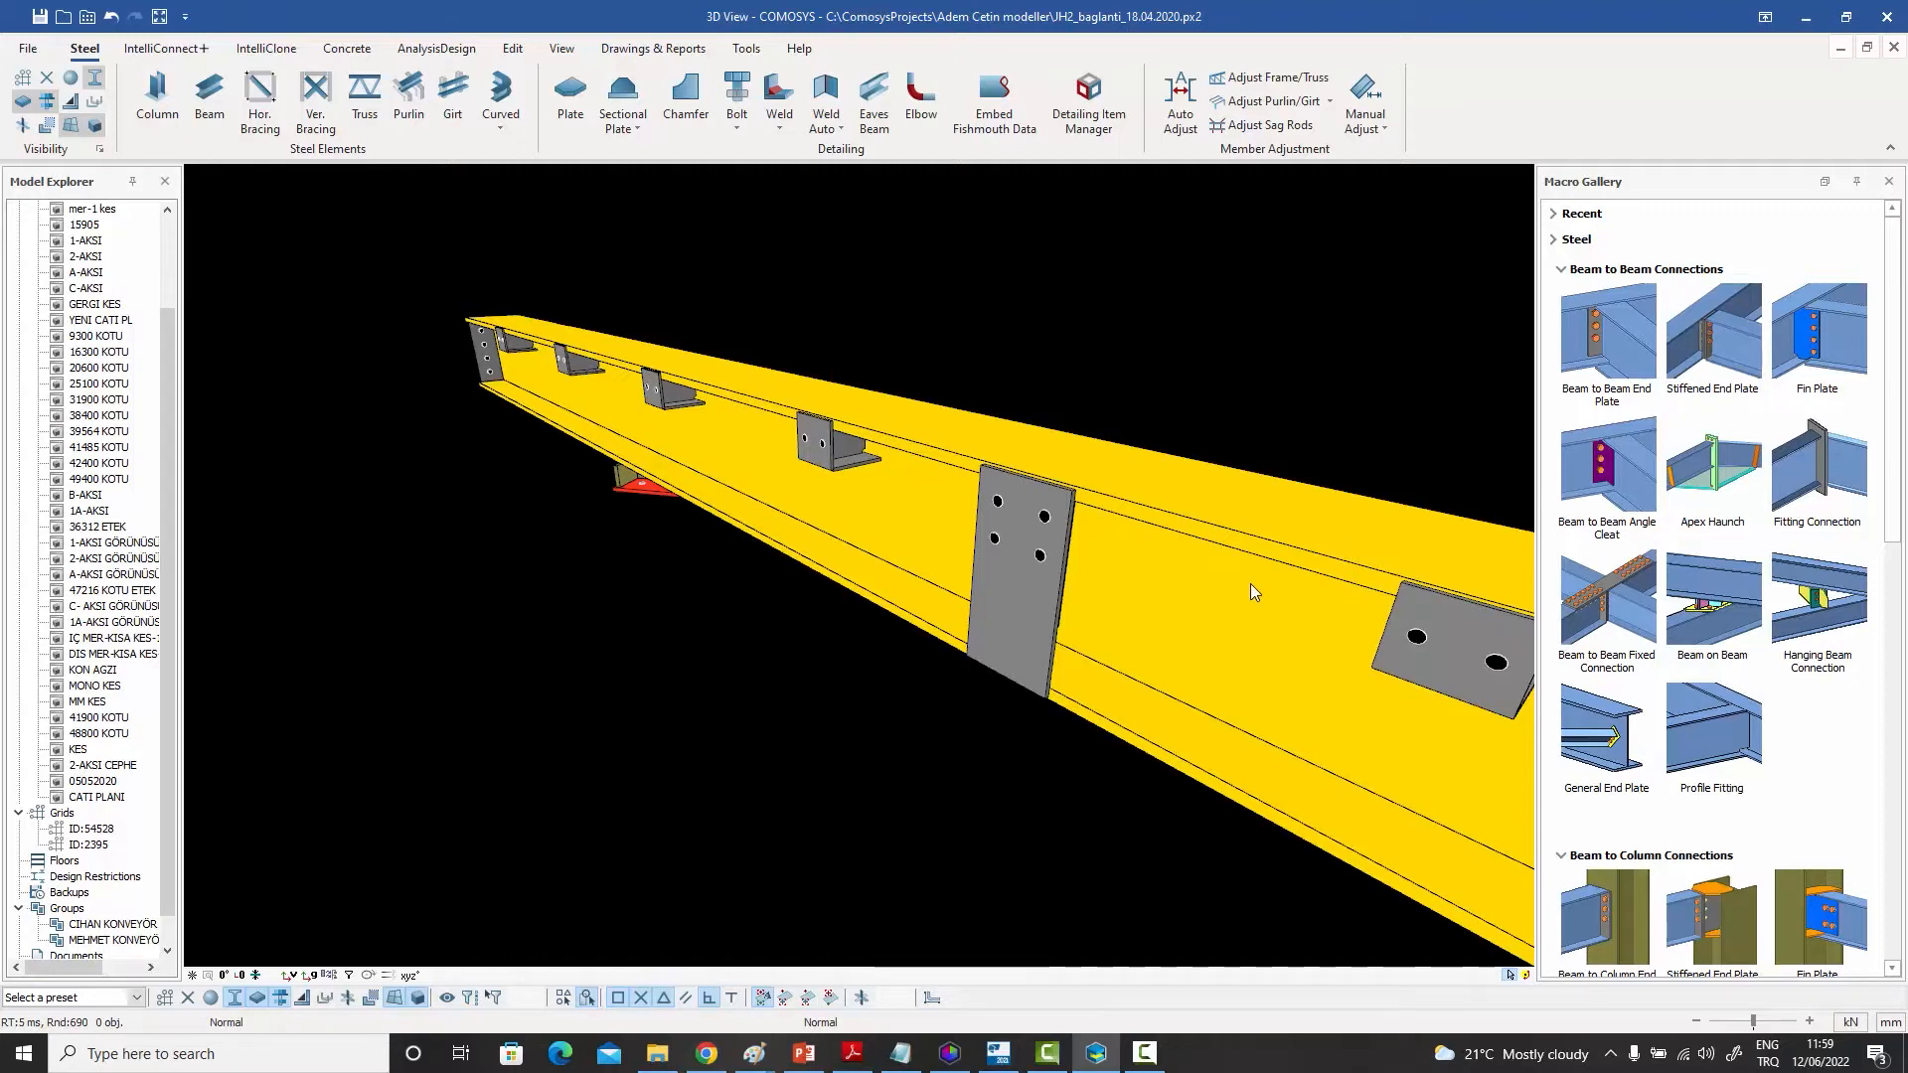
Inspect the isolated main beam and check its assembly prefix and numbers in the detailing definitions.
{"action": "left_click", "coordinate": [1196, 616]}
{"action": "middle_click_drag", "start_coordinate": [1179, 629], "coordinate": [1129, 366]}
{"action": "left_click", "coordinate": [1129, 367]}
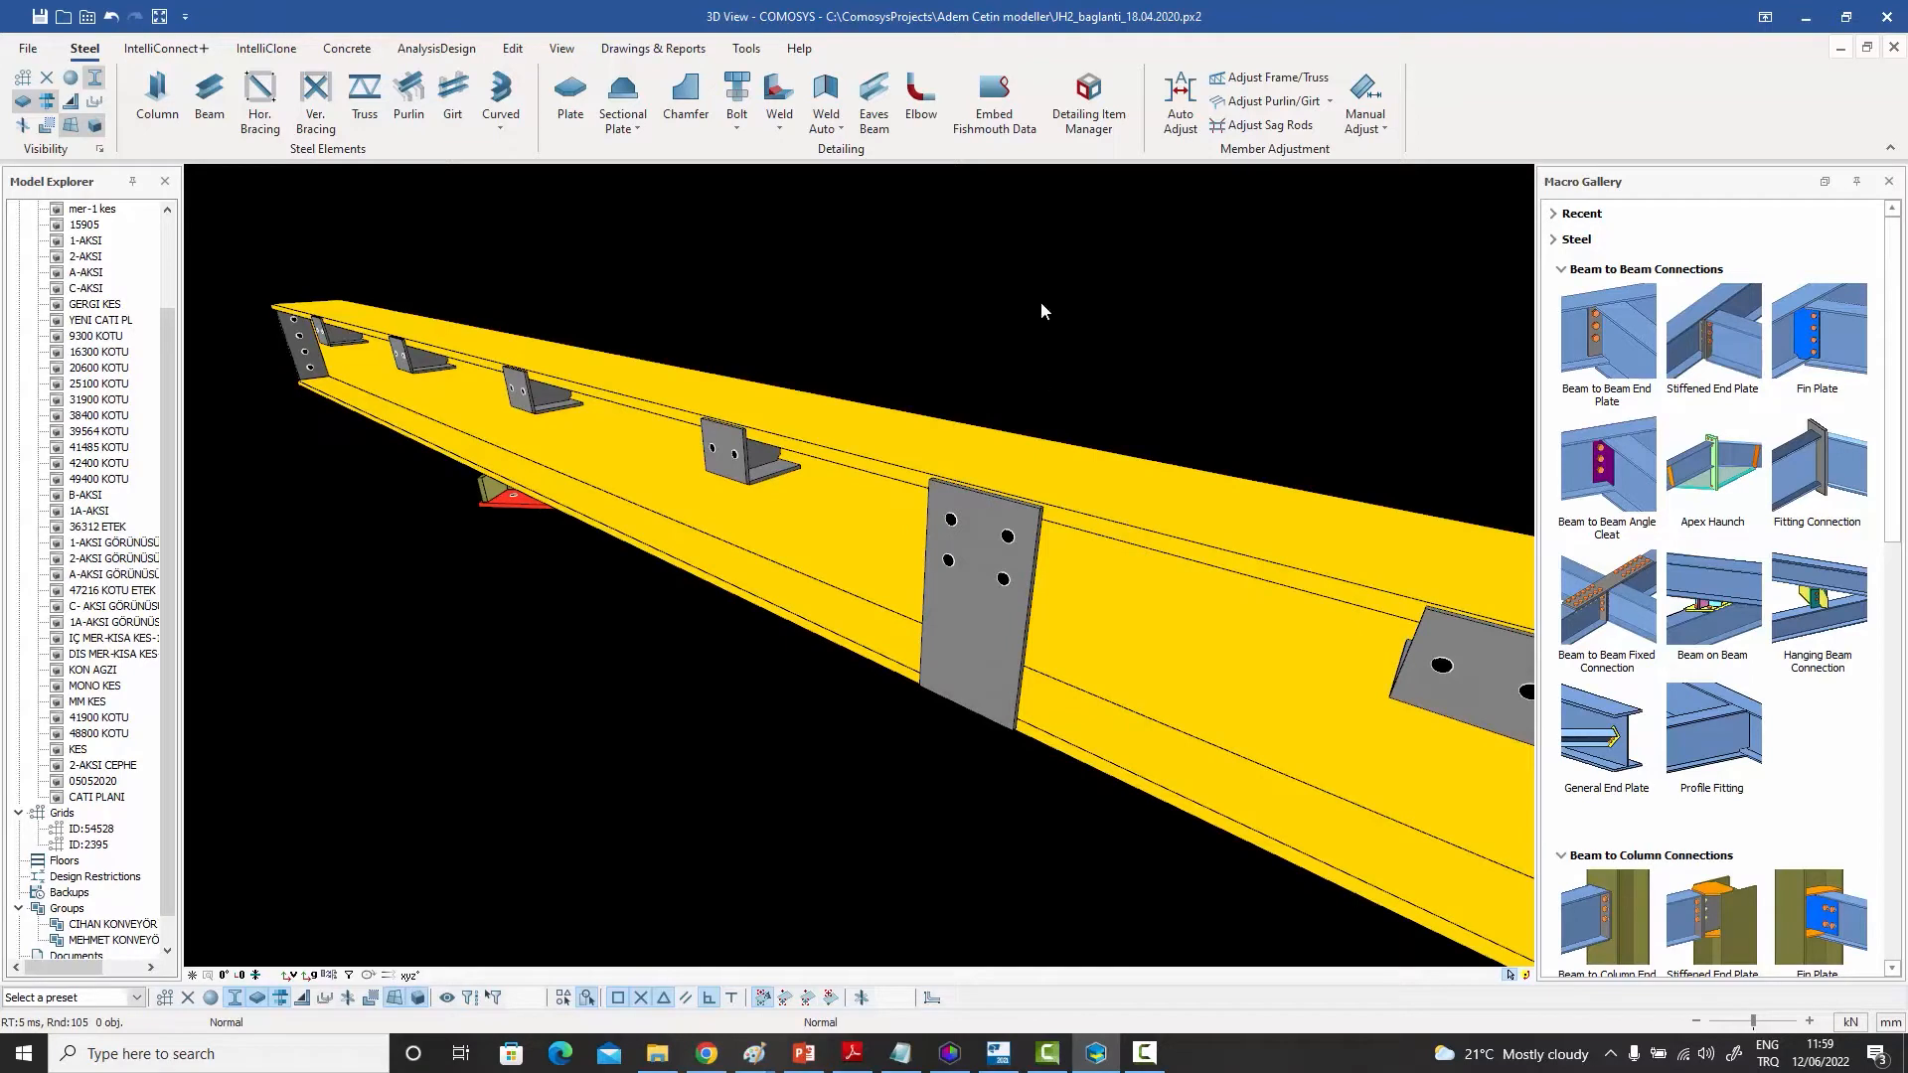
{"action": "double_click", "coordinate": [1143, 647]}
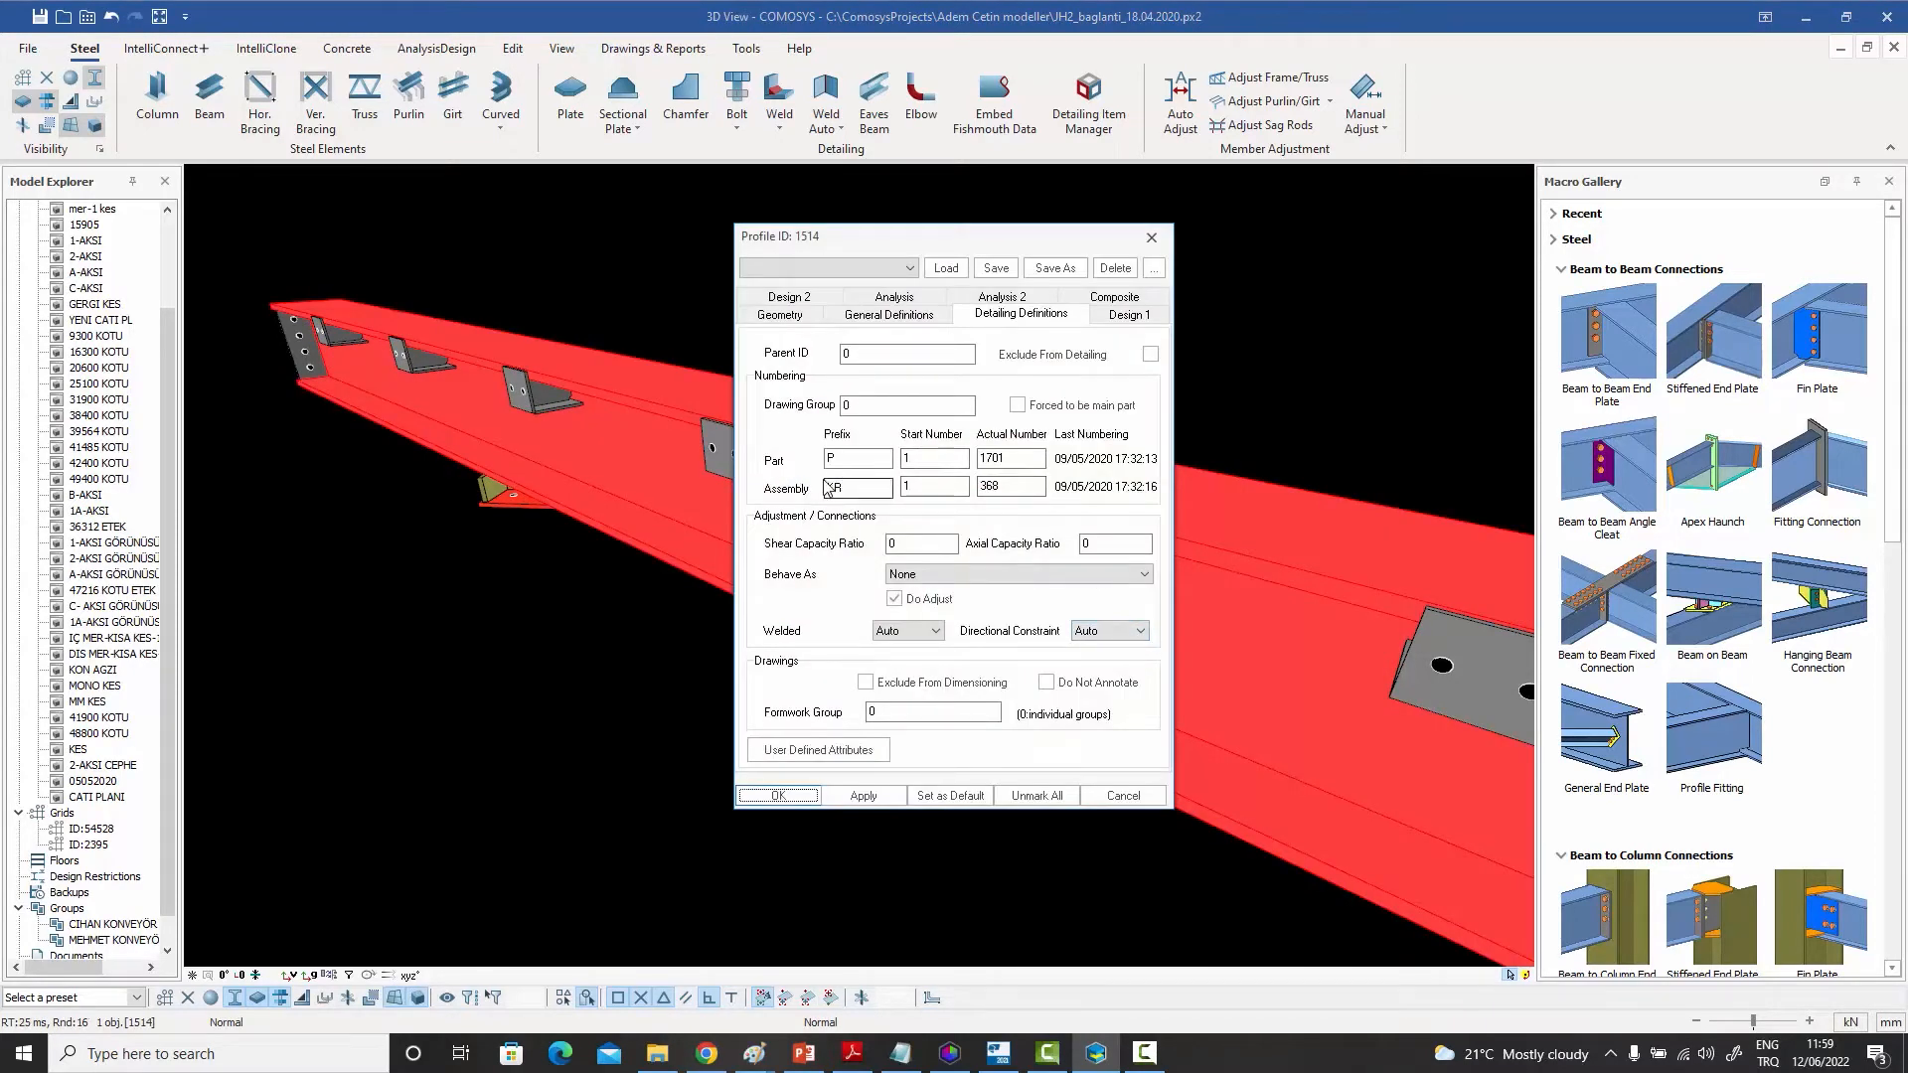
{"action": "left_click", "coordinate": [1149, 238]}
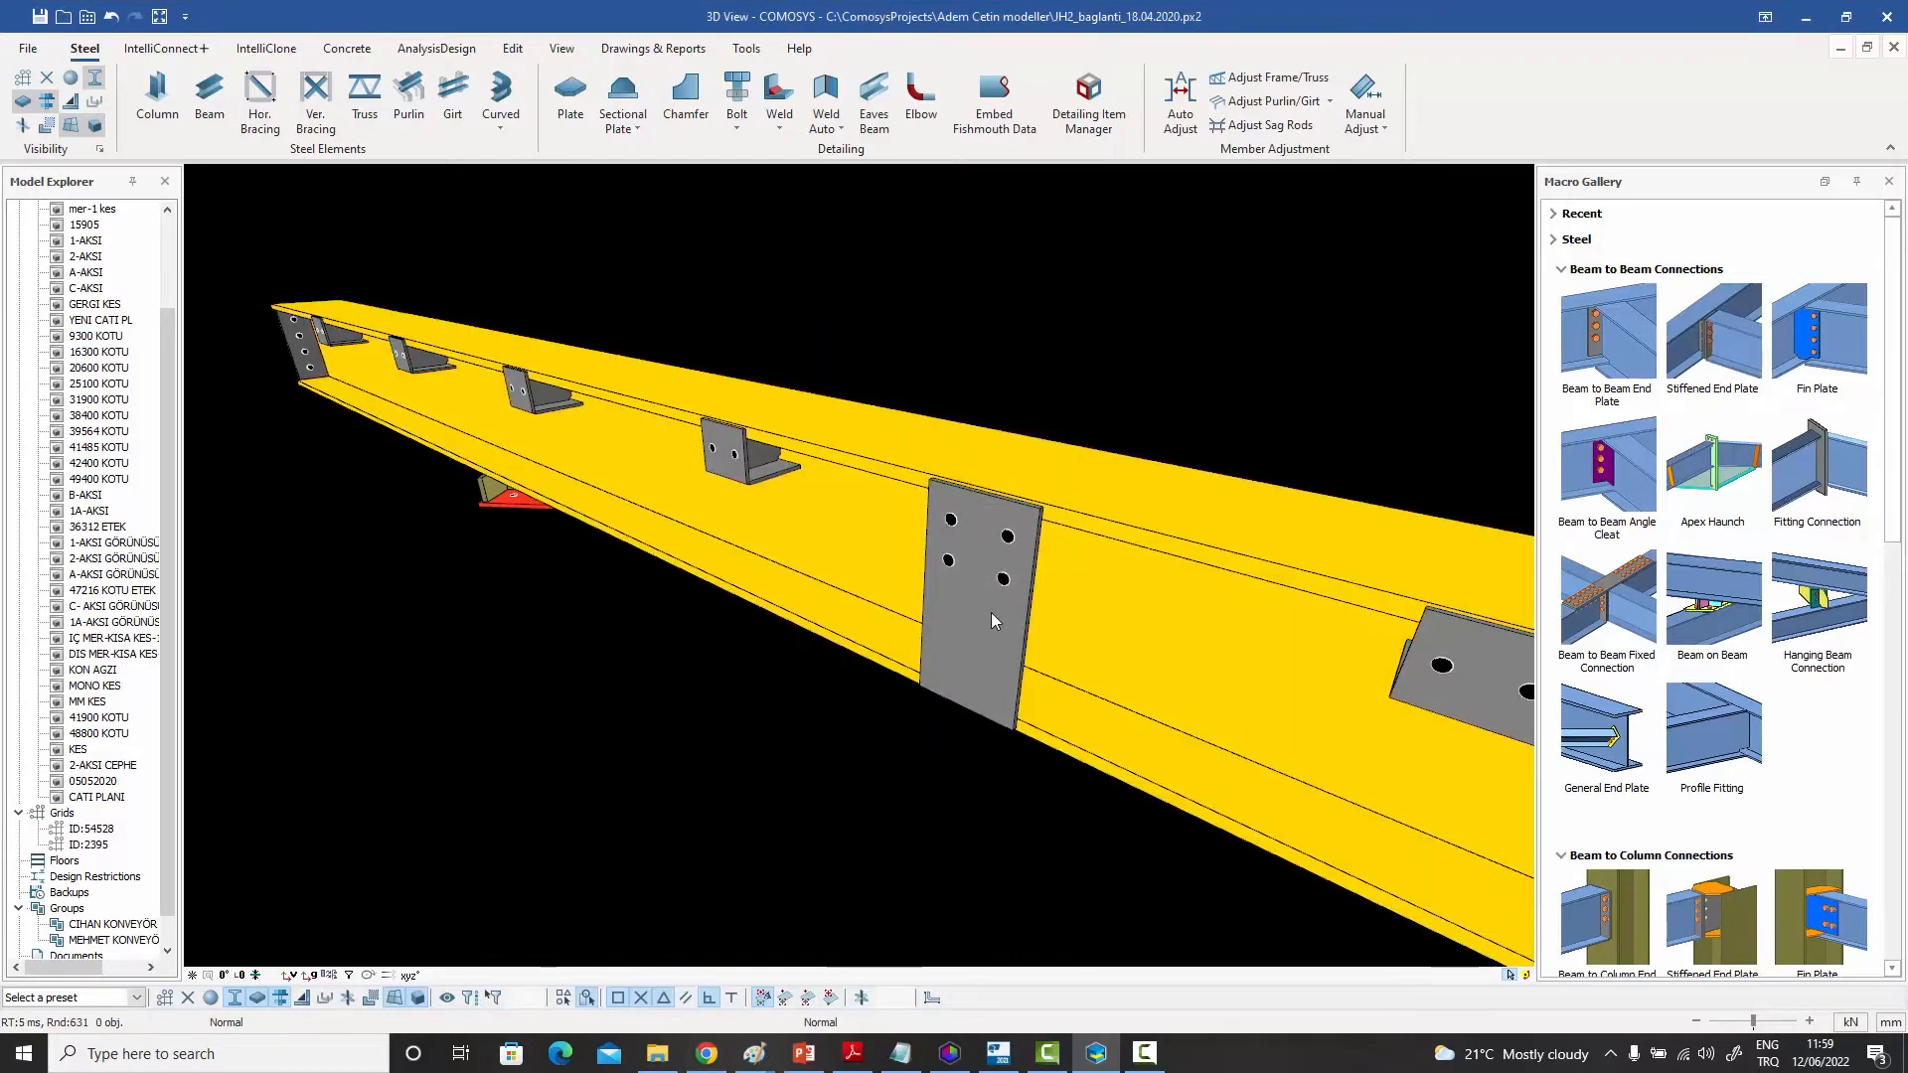
Examine the isolated assembly by highlighting a plate, the main beam and all of its parts together.
{"action": "left_click", "coordinate": [991, 612]}
{"action": "left_click", "coordinate": [840, 452]}
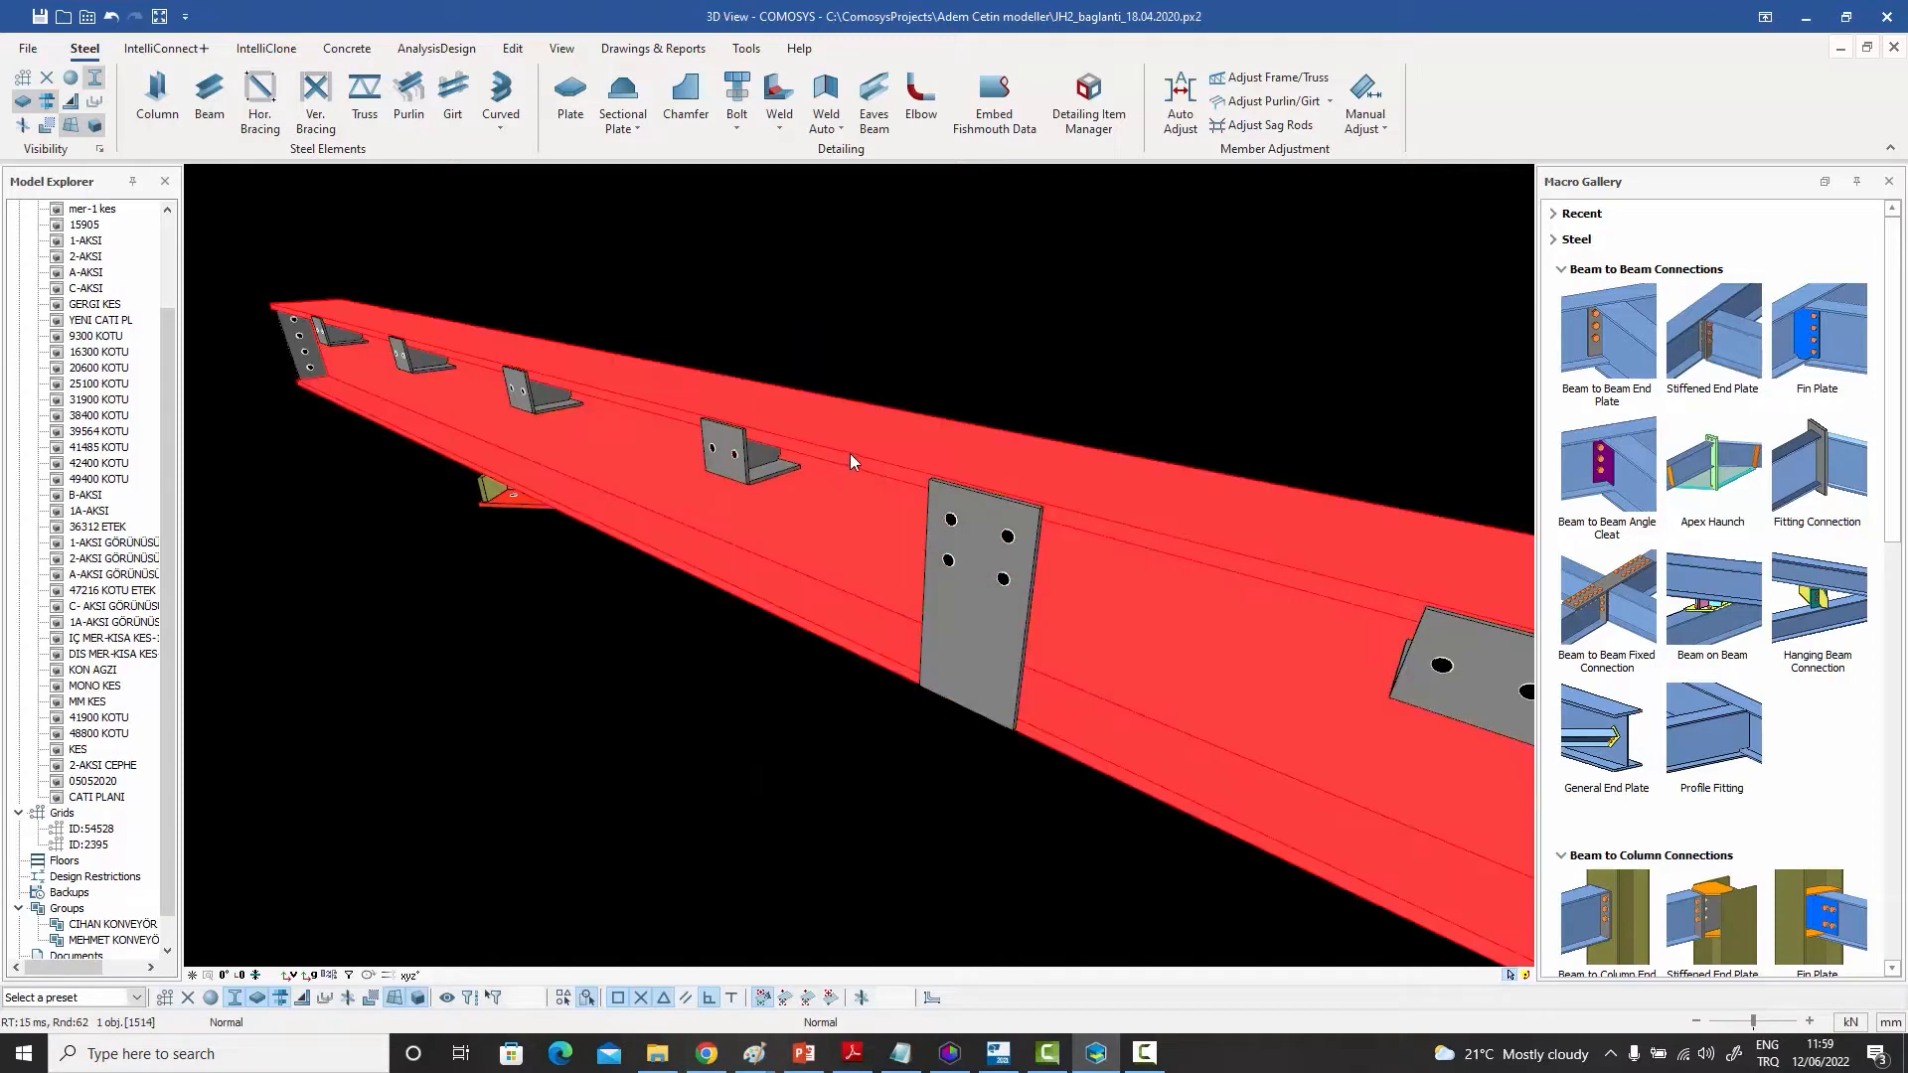
{"action": "left_click", "coordinate": [884, 354]}
{"action": "scroll", "coordinate": [865, 433], "scroll_direction": "down", "scroll_amount": 3}
{"action": "middle_click_drag", "start_coordinate": [1005, 529], "coordinate": [879, 516]}
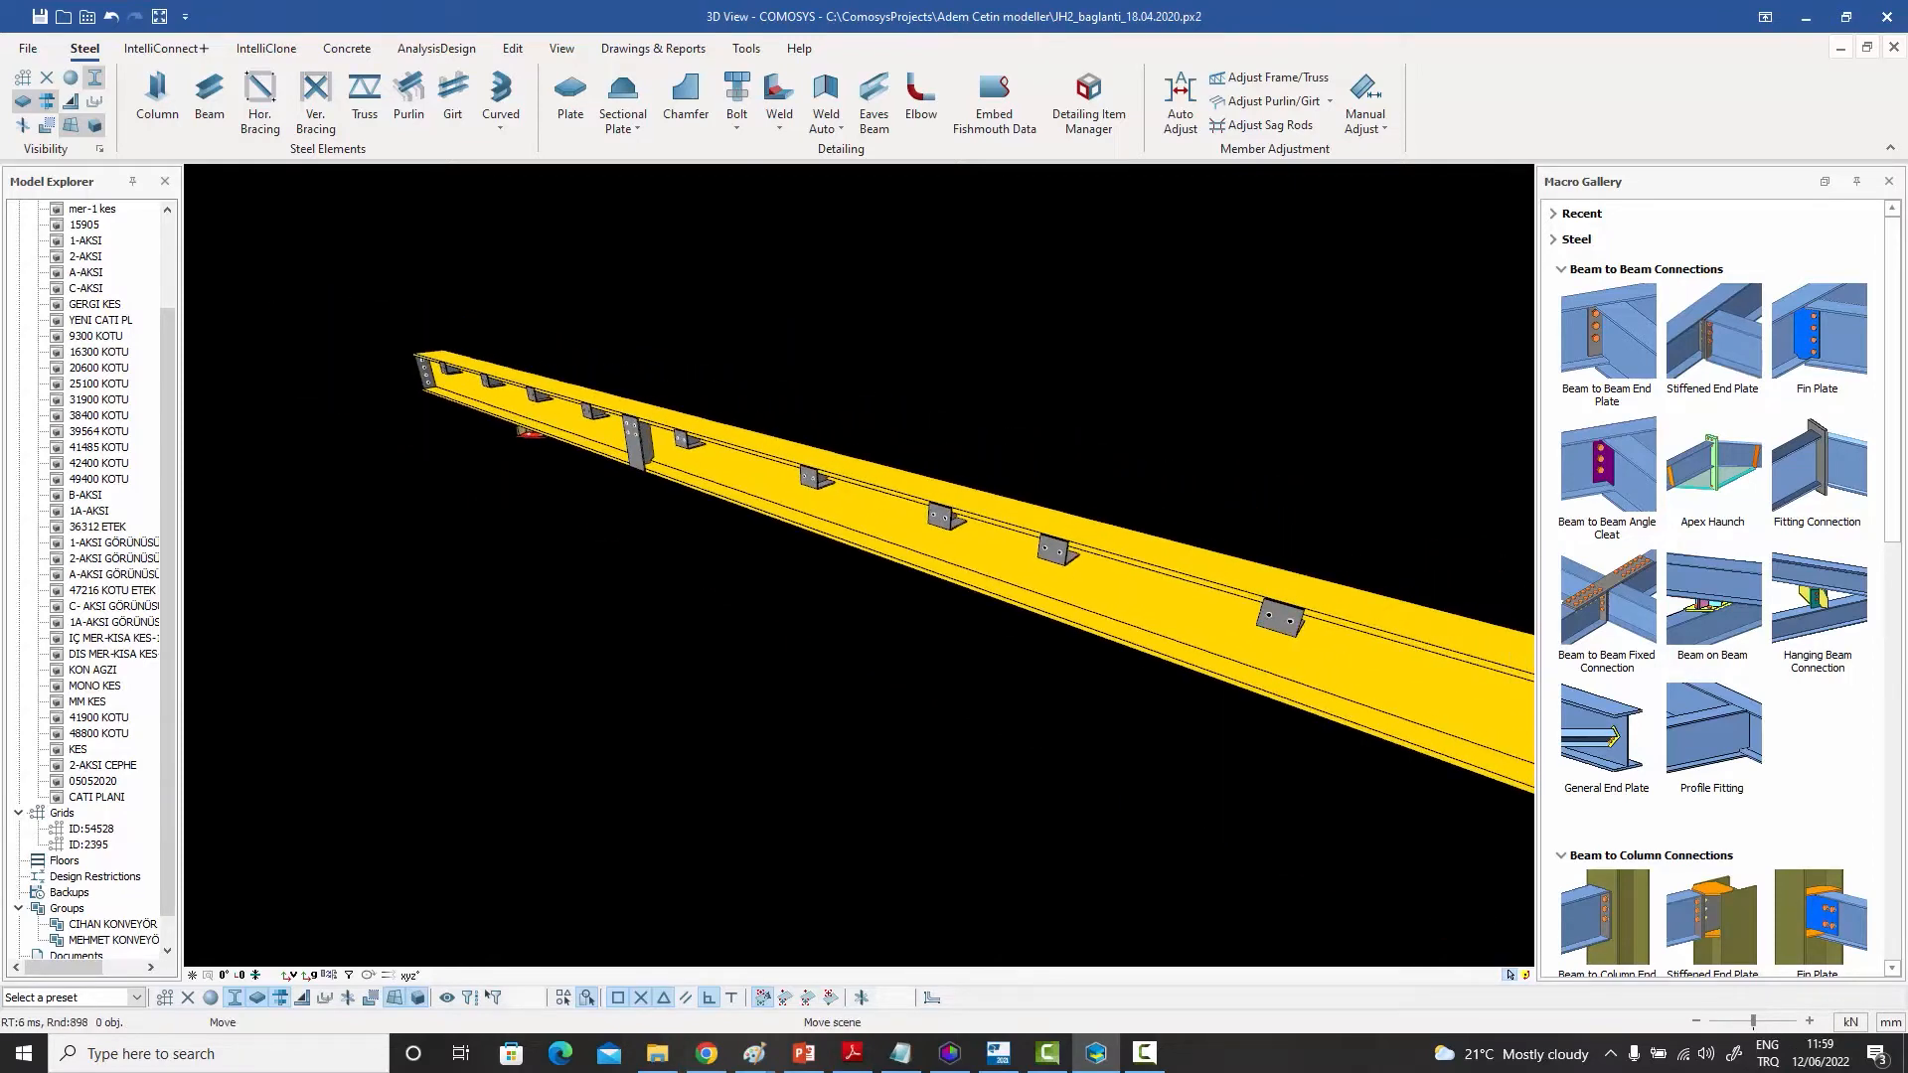
{"action": "scroll", "coordinate": [879, 516], "scroll_direction": "down", "scroll_amount": 2}
{"action": "left_click_drag", "start_coordinate": [1481, 792], "coordinate": [461, 331]}
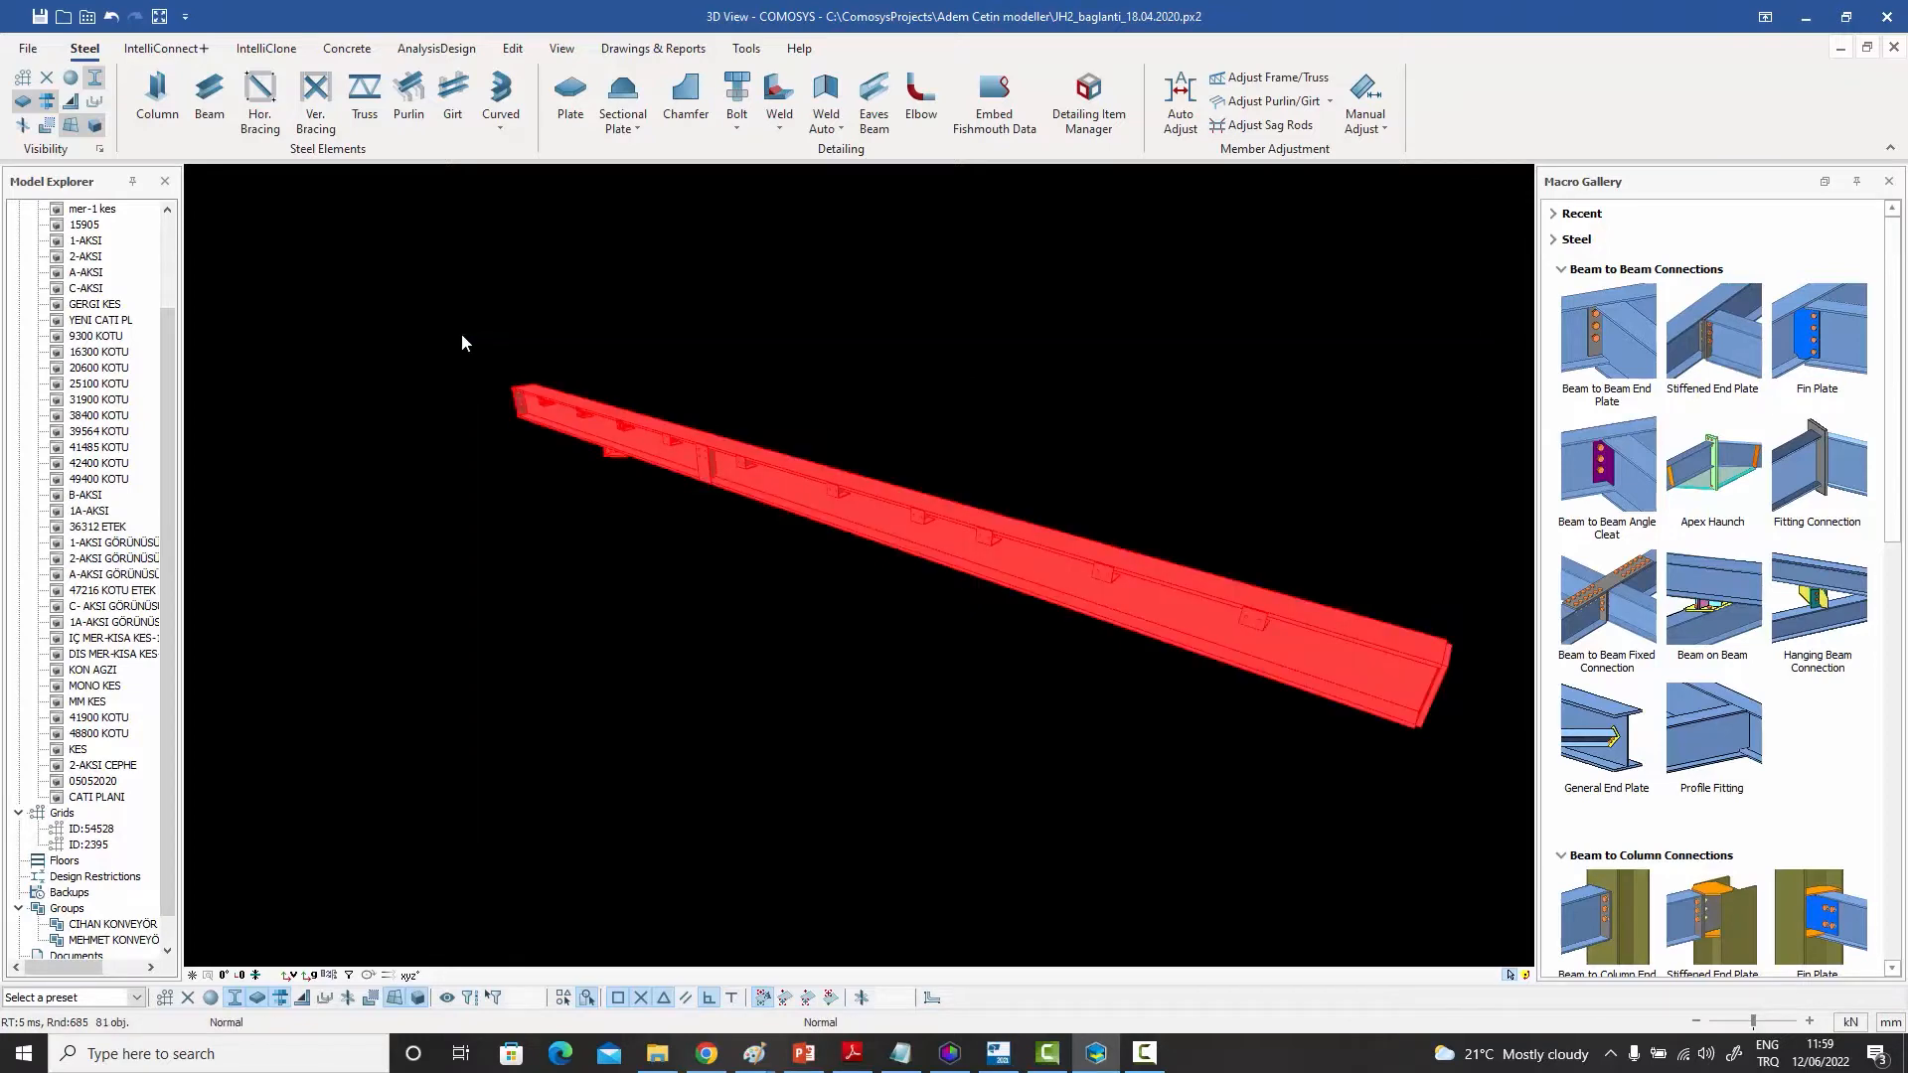
{"action": "left_click", "coordinate": [563, 325]}
{"action": "scroll", "coordinate": [719, 462], "scroll_direction": "up", "scroll_amount": 4}
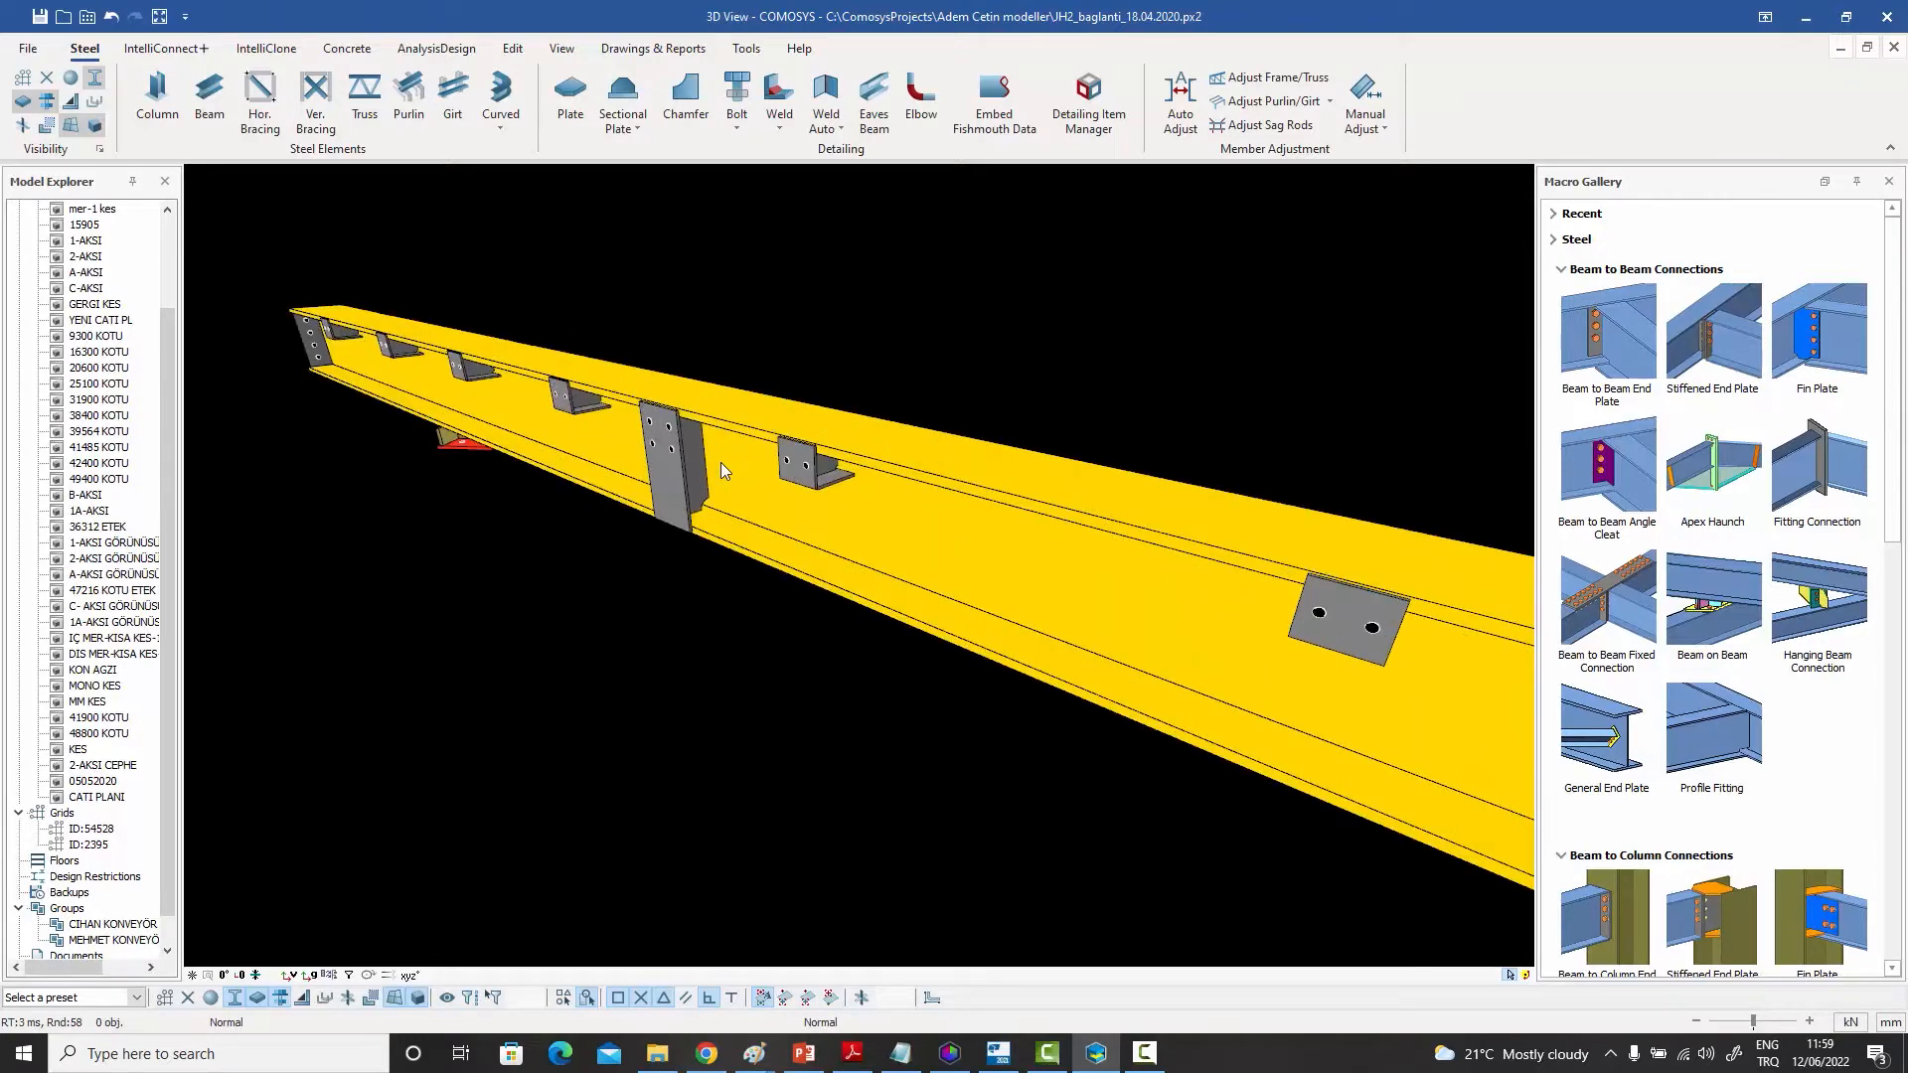
Review the part and assembly actual numbers of the isolated main beam.
{"action": "double_click", "coordinate": [933, 538]}
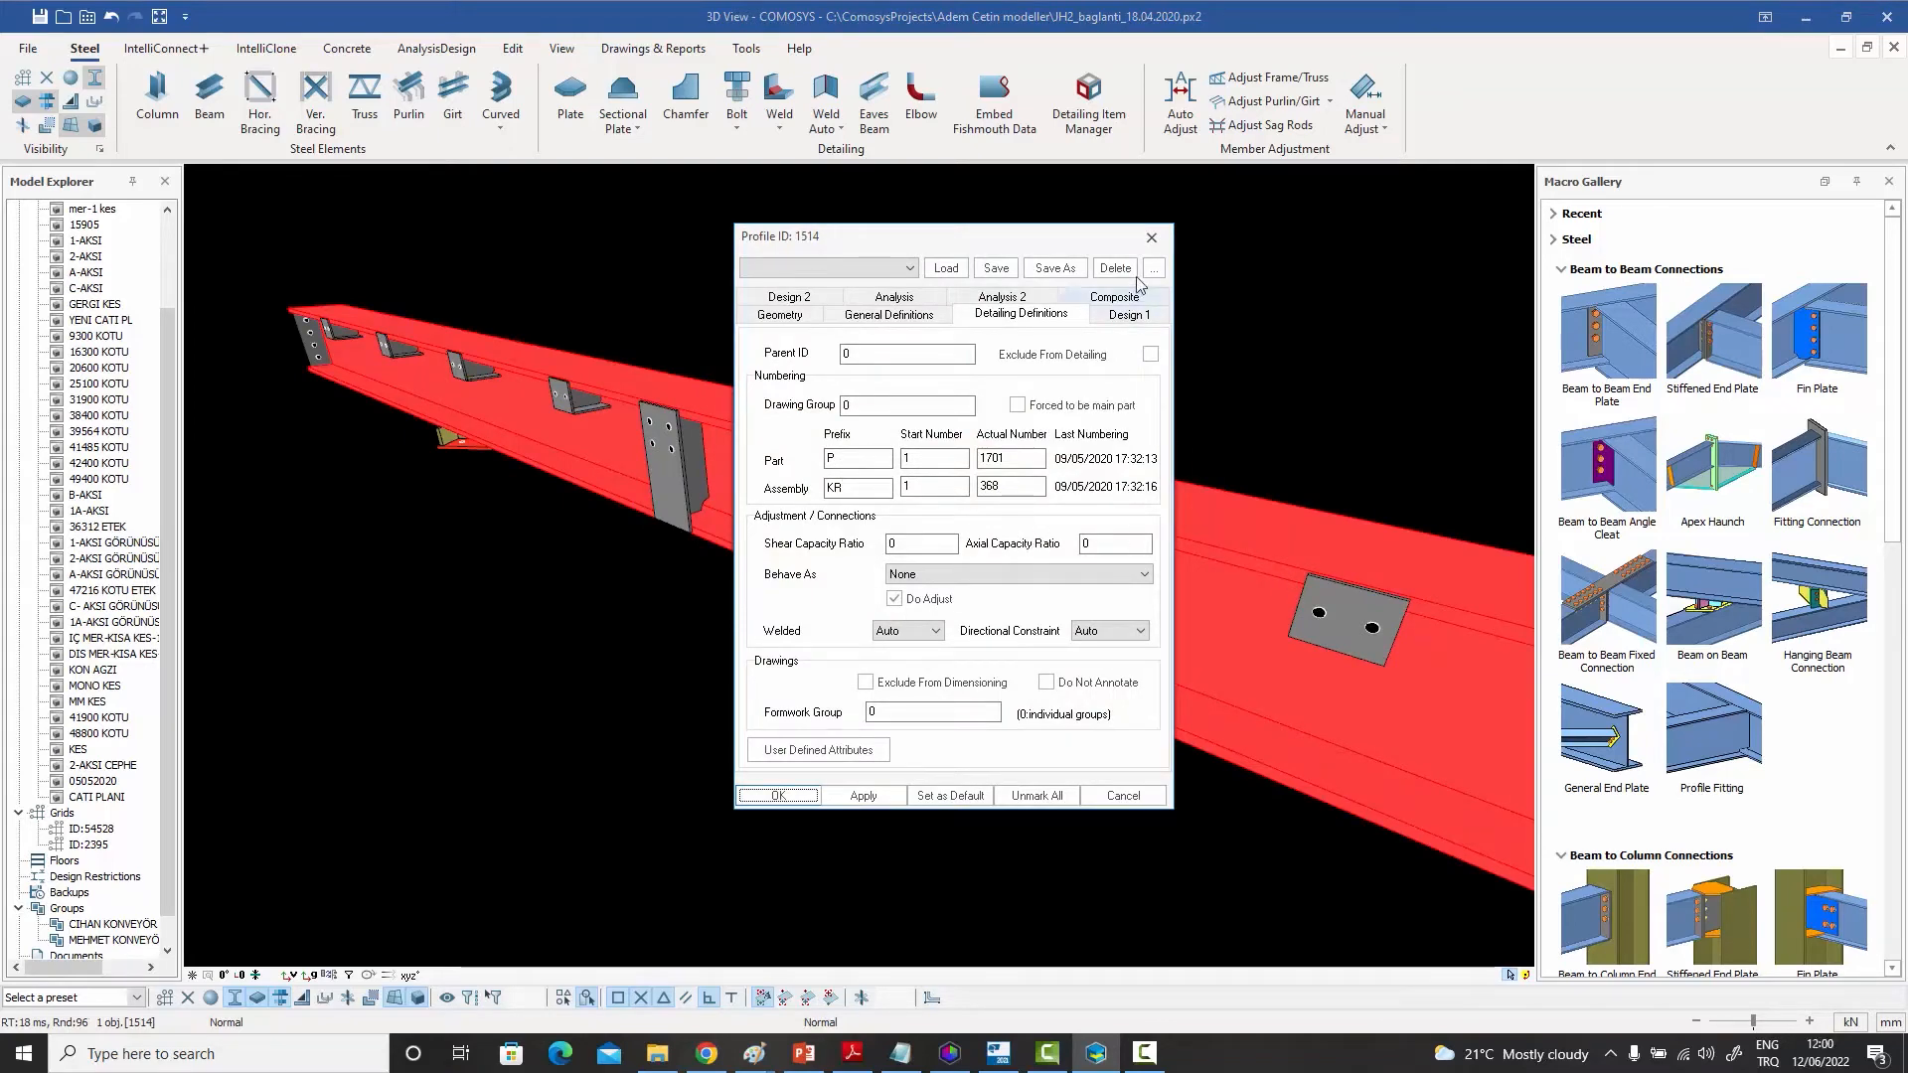
{"action": "left_click", "coordinate": [1151, 238]}
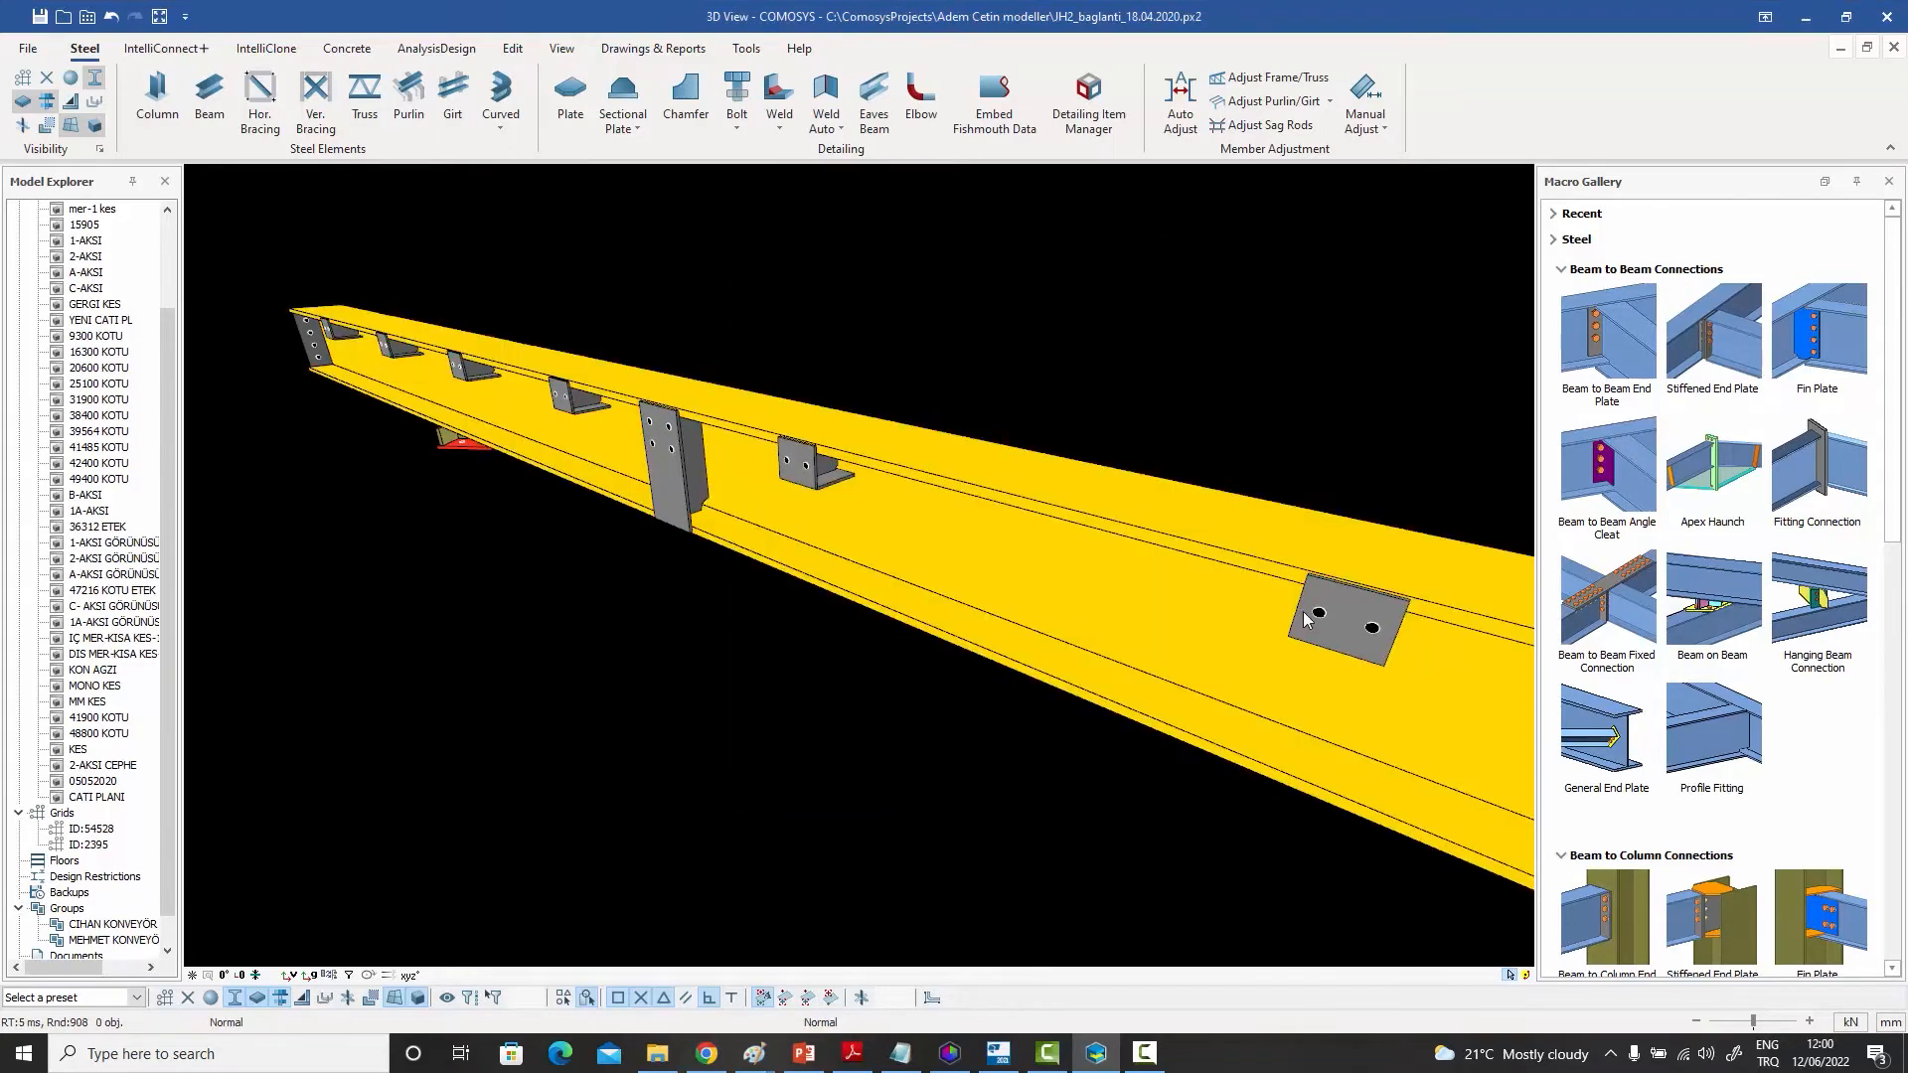
{"action": "double_click", "coordinate": [940, 531]}
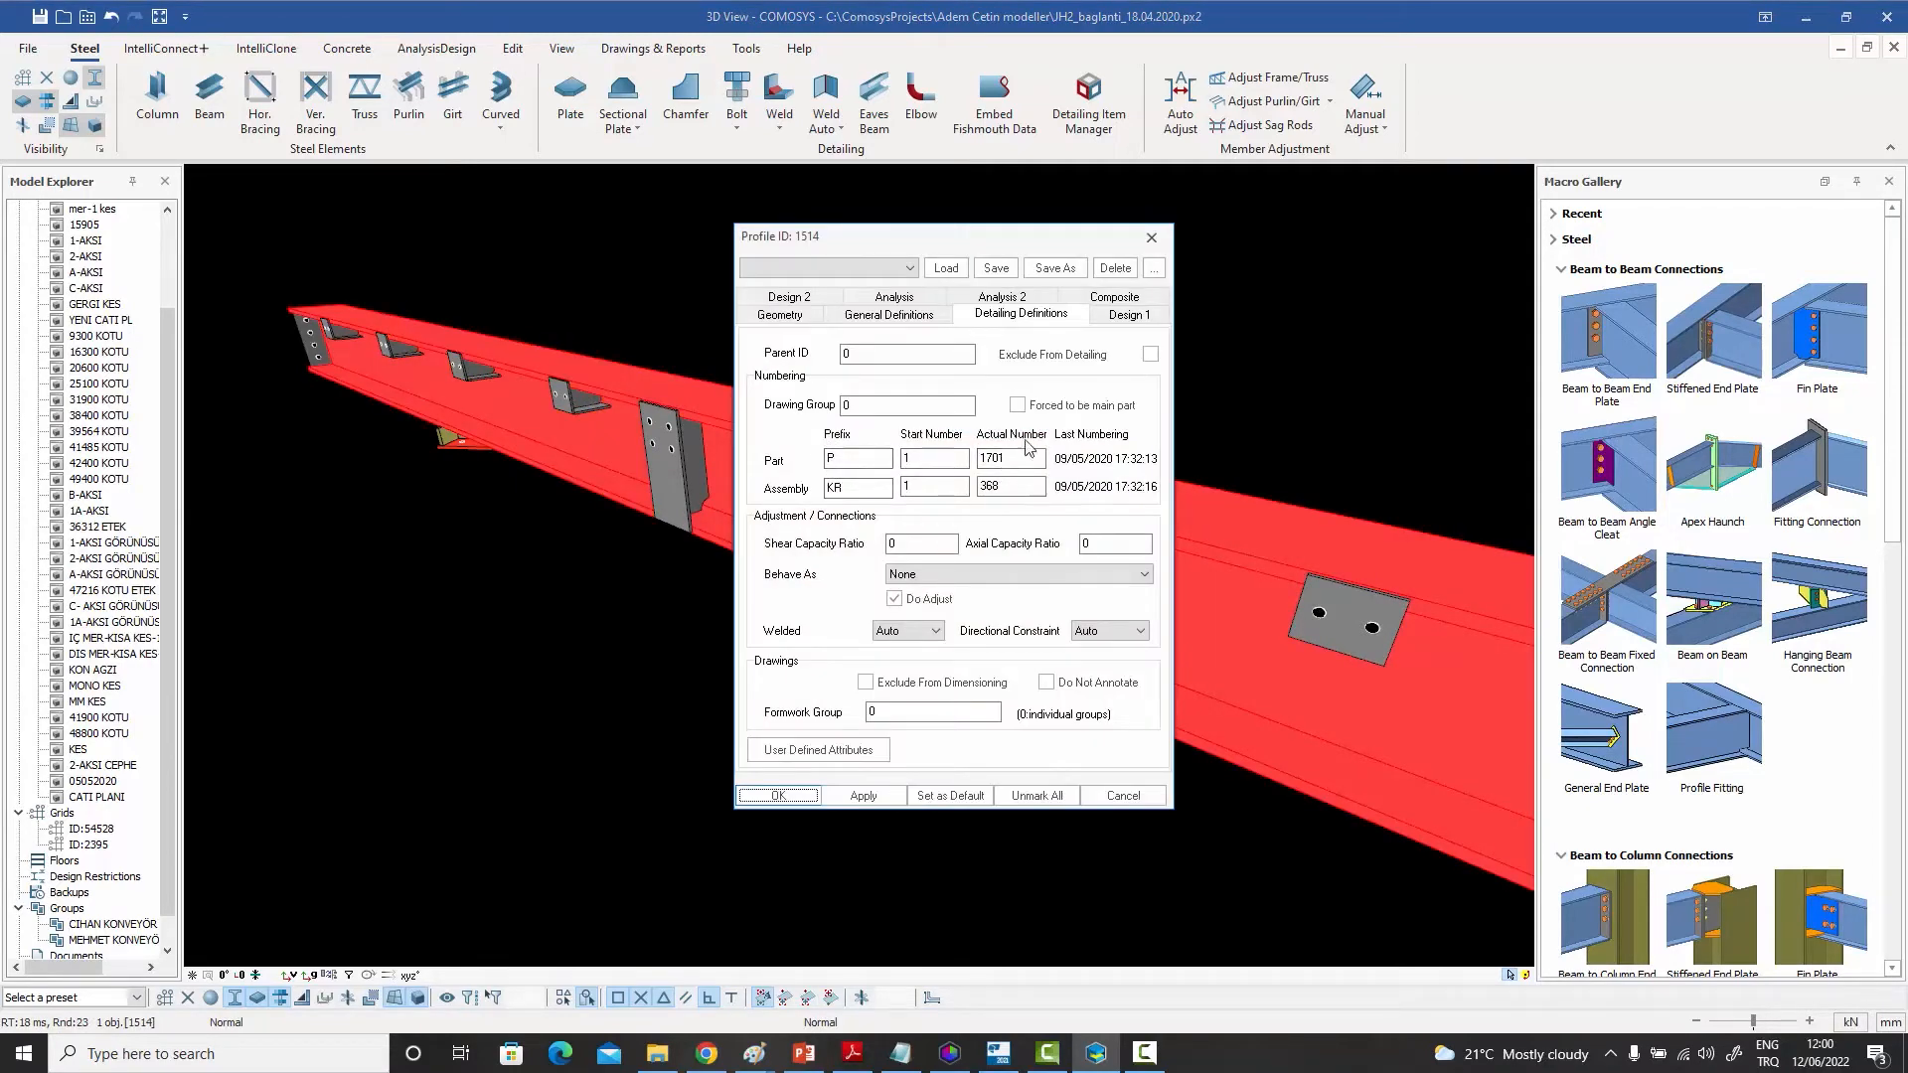
{"action": "left_click", "coordinate": [1151, 238]}
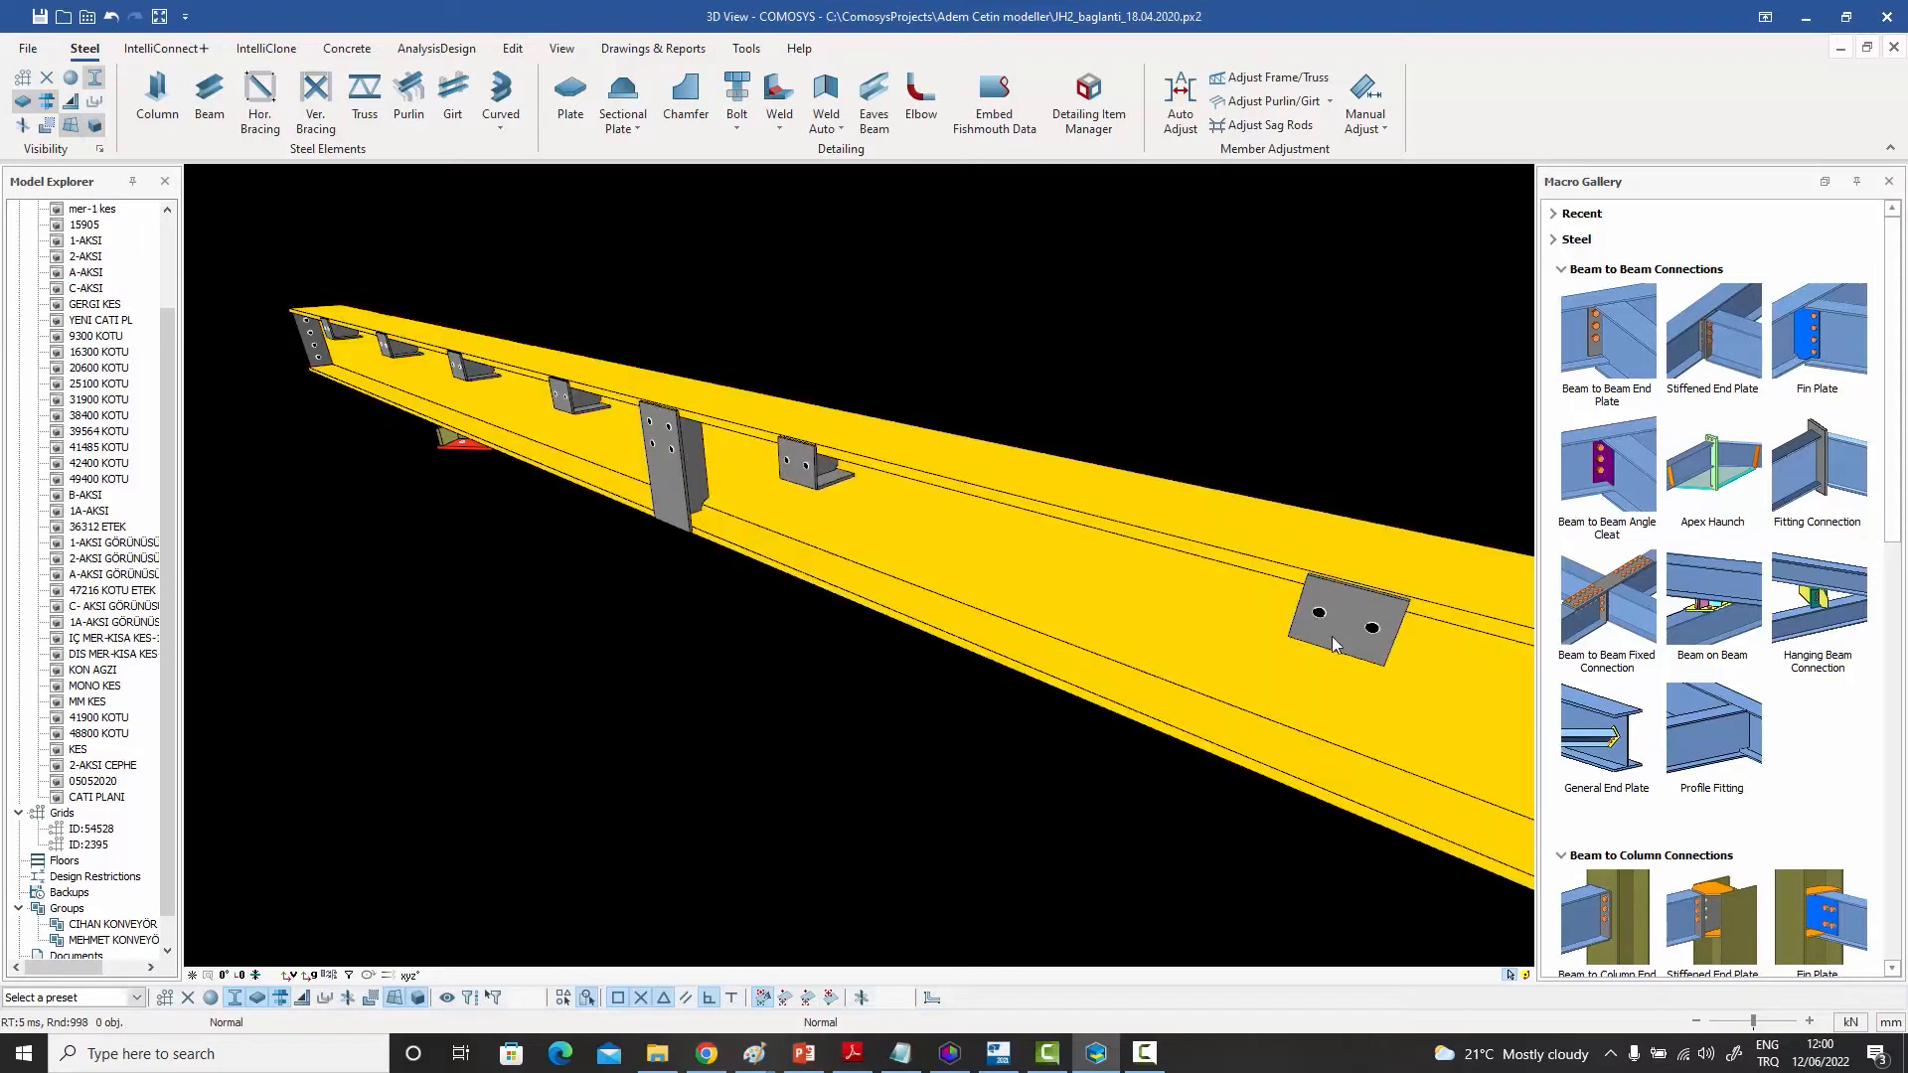
Compare the numbering of the small two-hole plate and the tall four-hole plate with that of the main beam.
{"action": "double_click", "coordinate": [1331, 636]}
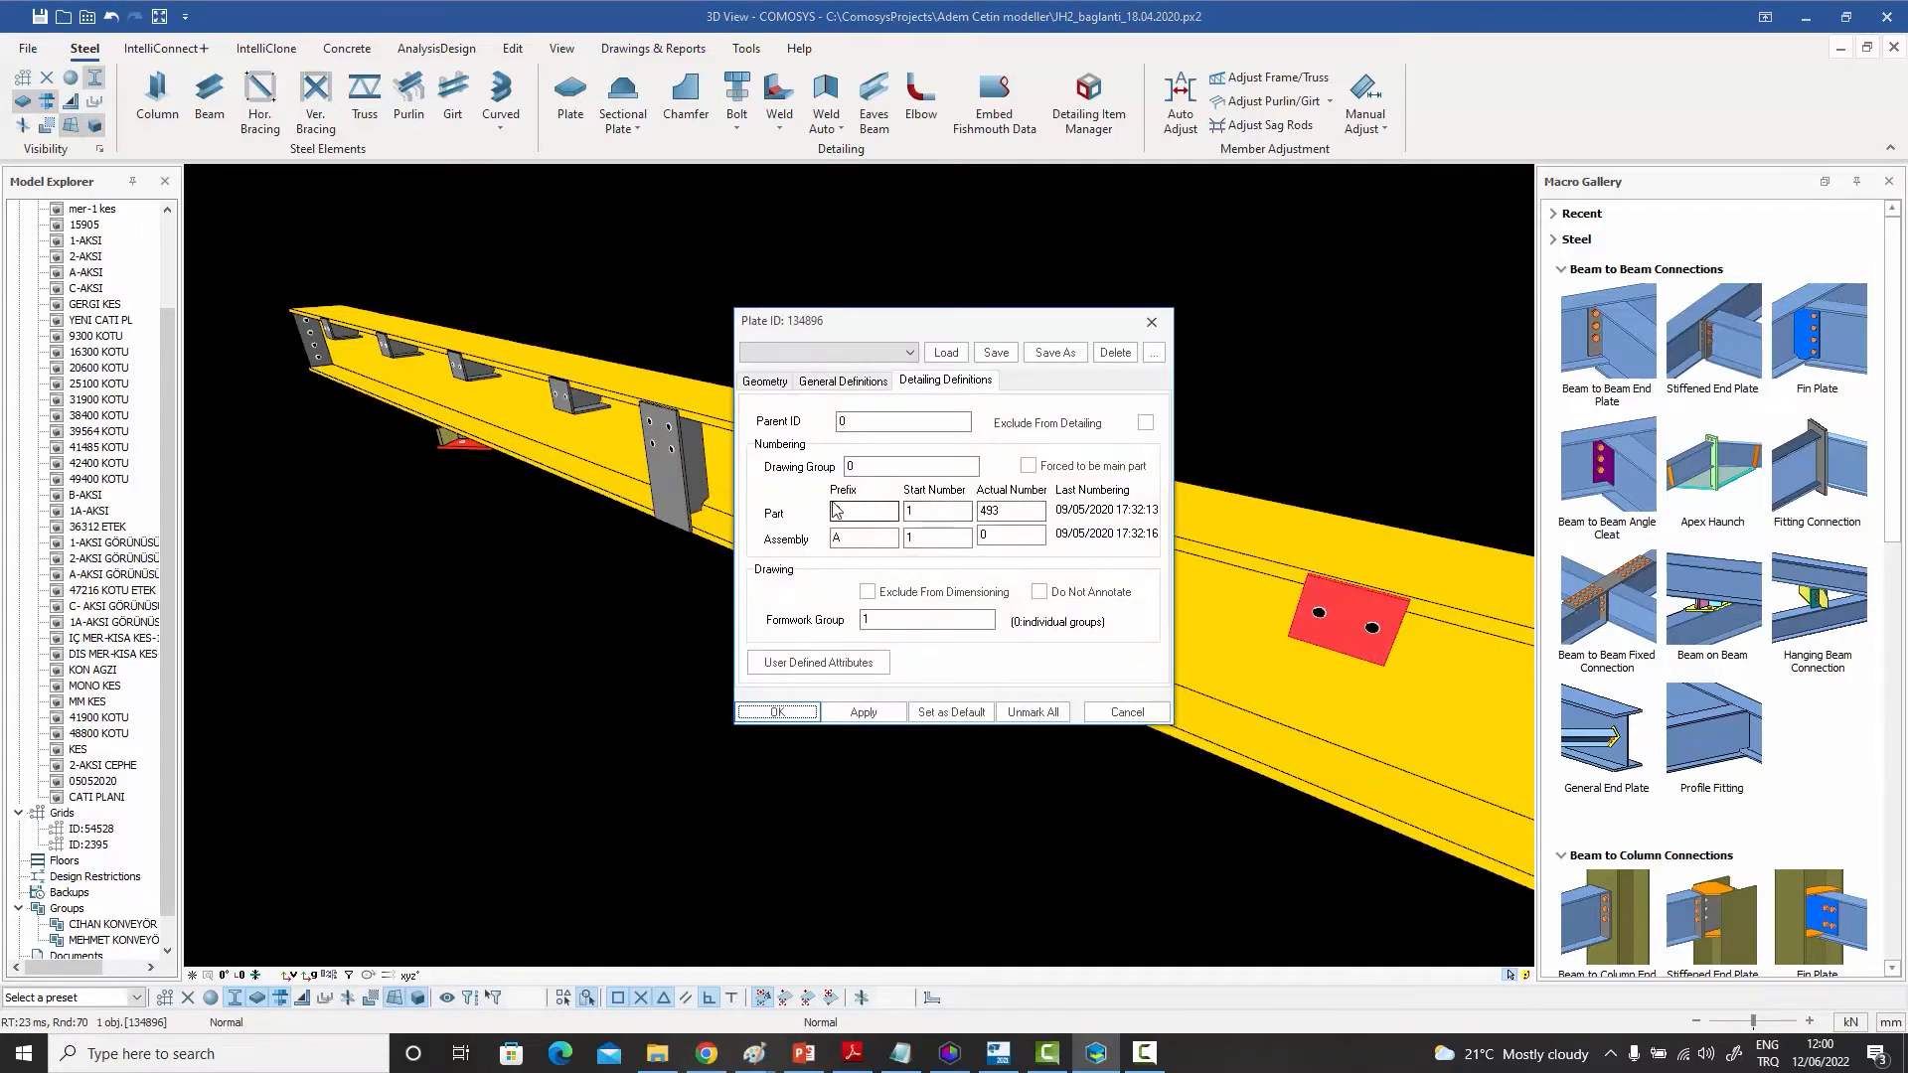
{"action": "left_click", "coordinate": [1150, 321]}
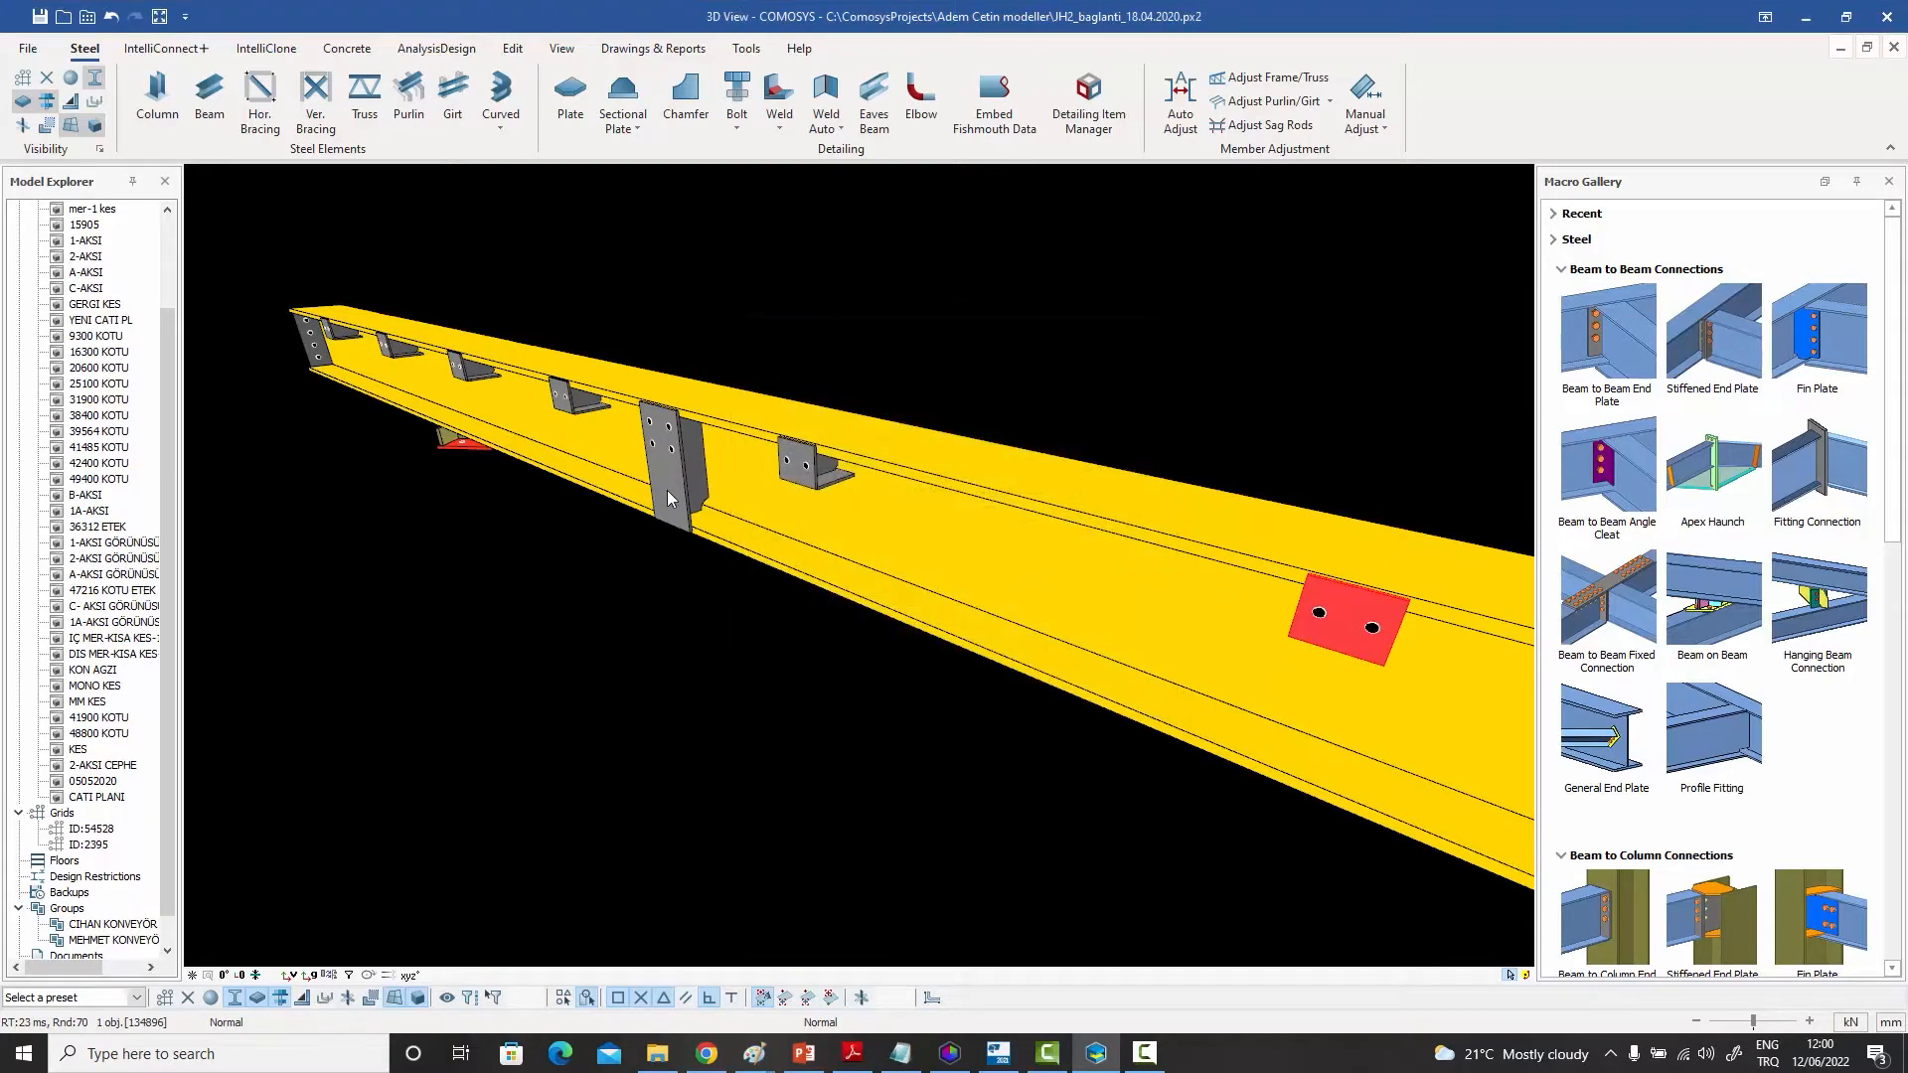
{"action": "double_click", "coordinate": [665, 491]}
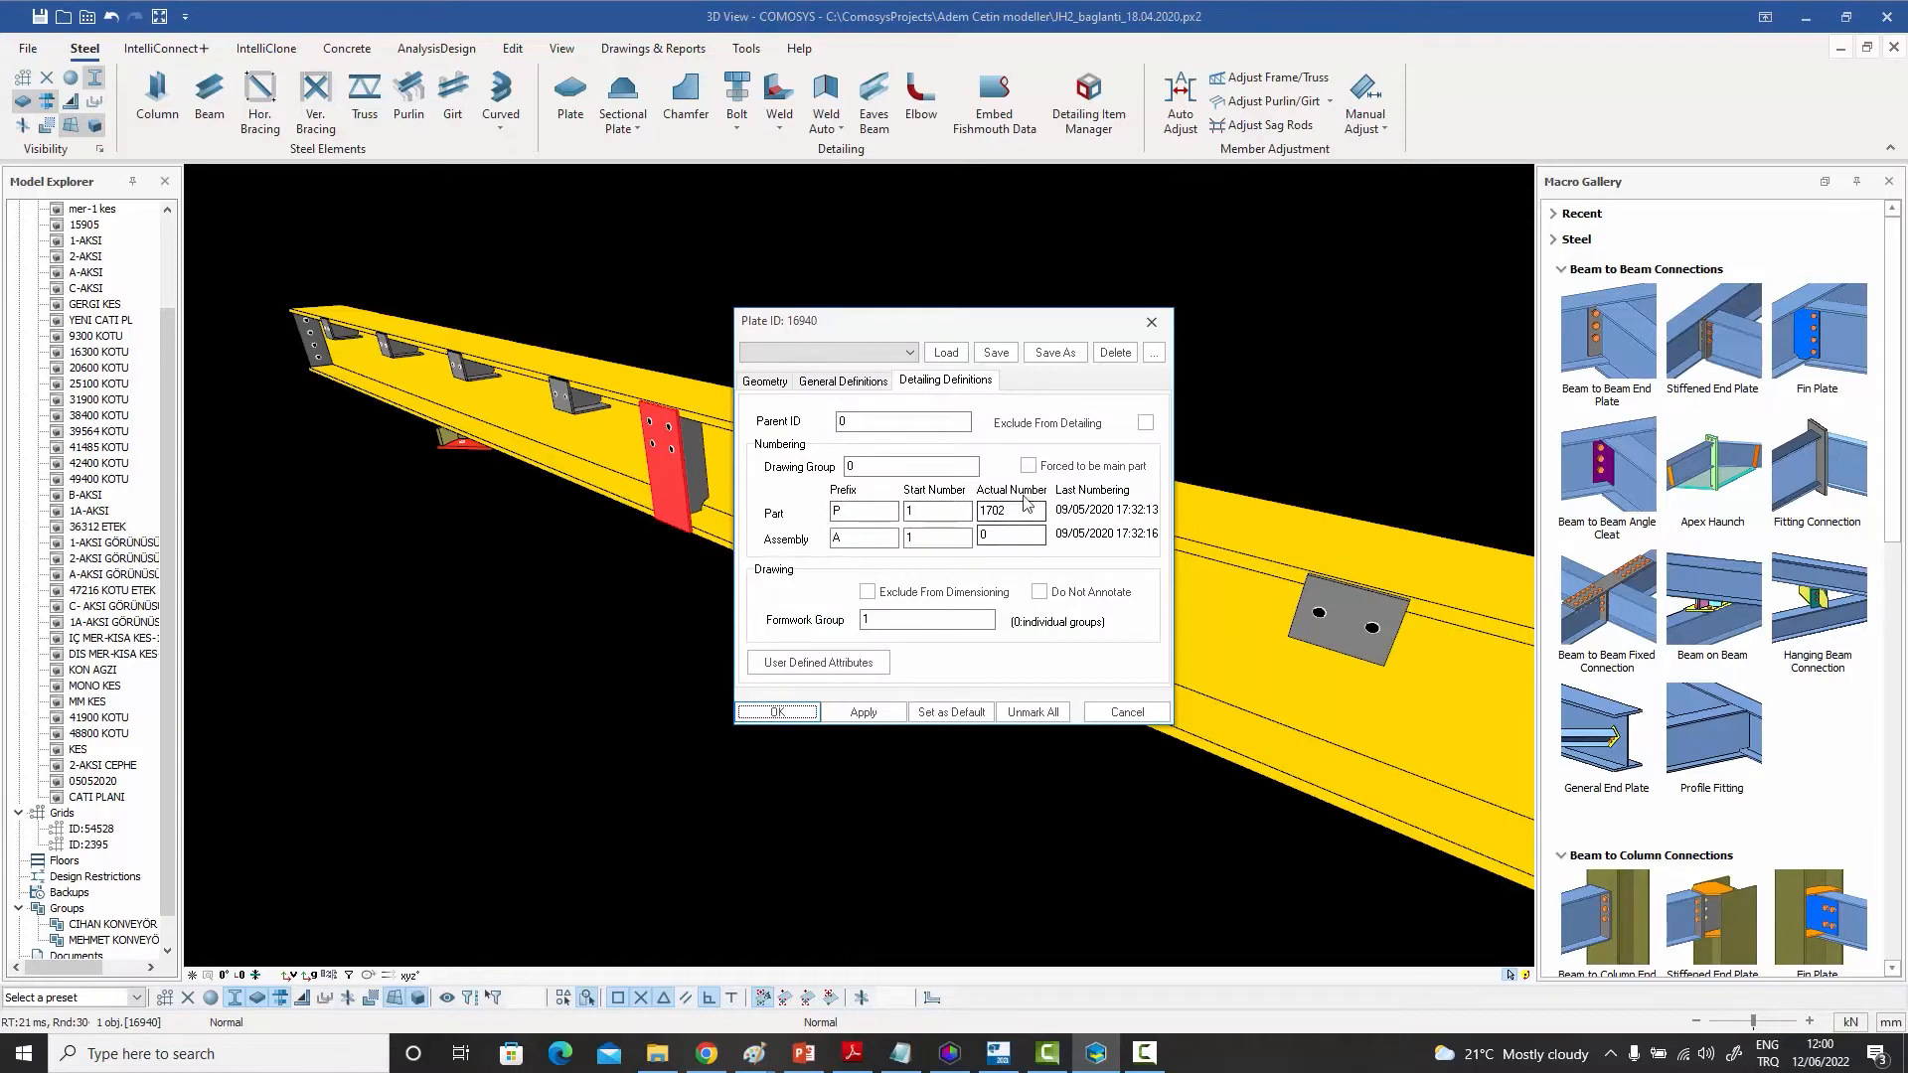
{"action": "left_click", "coordinate": [1150, 322]}
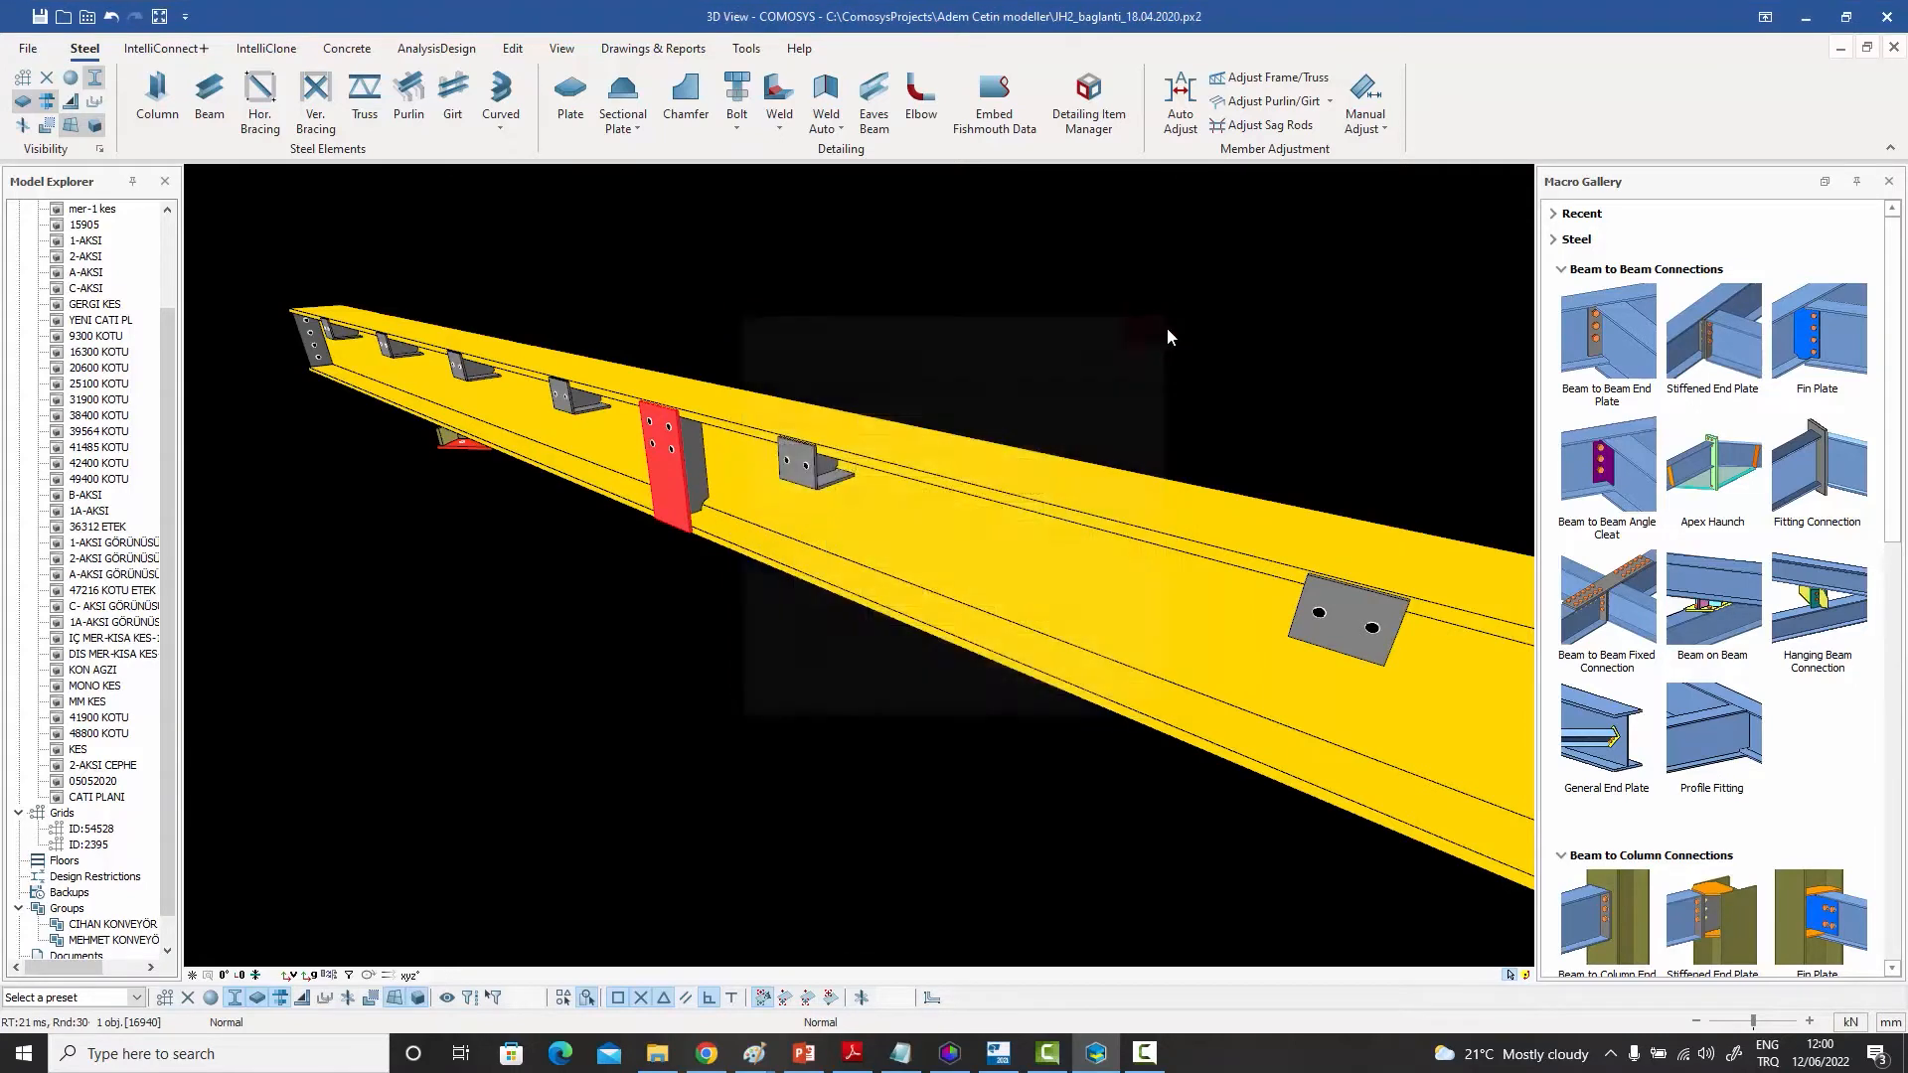
{"action": "double_click", "coordinate": [1012, 562]}
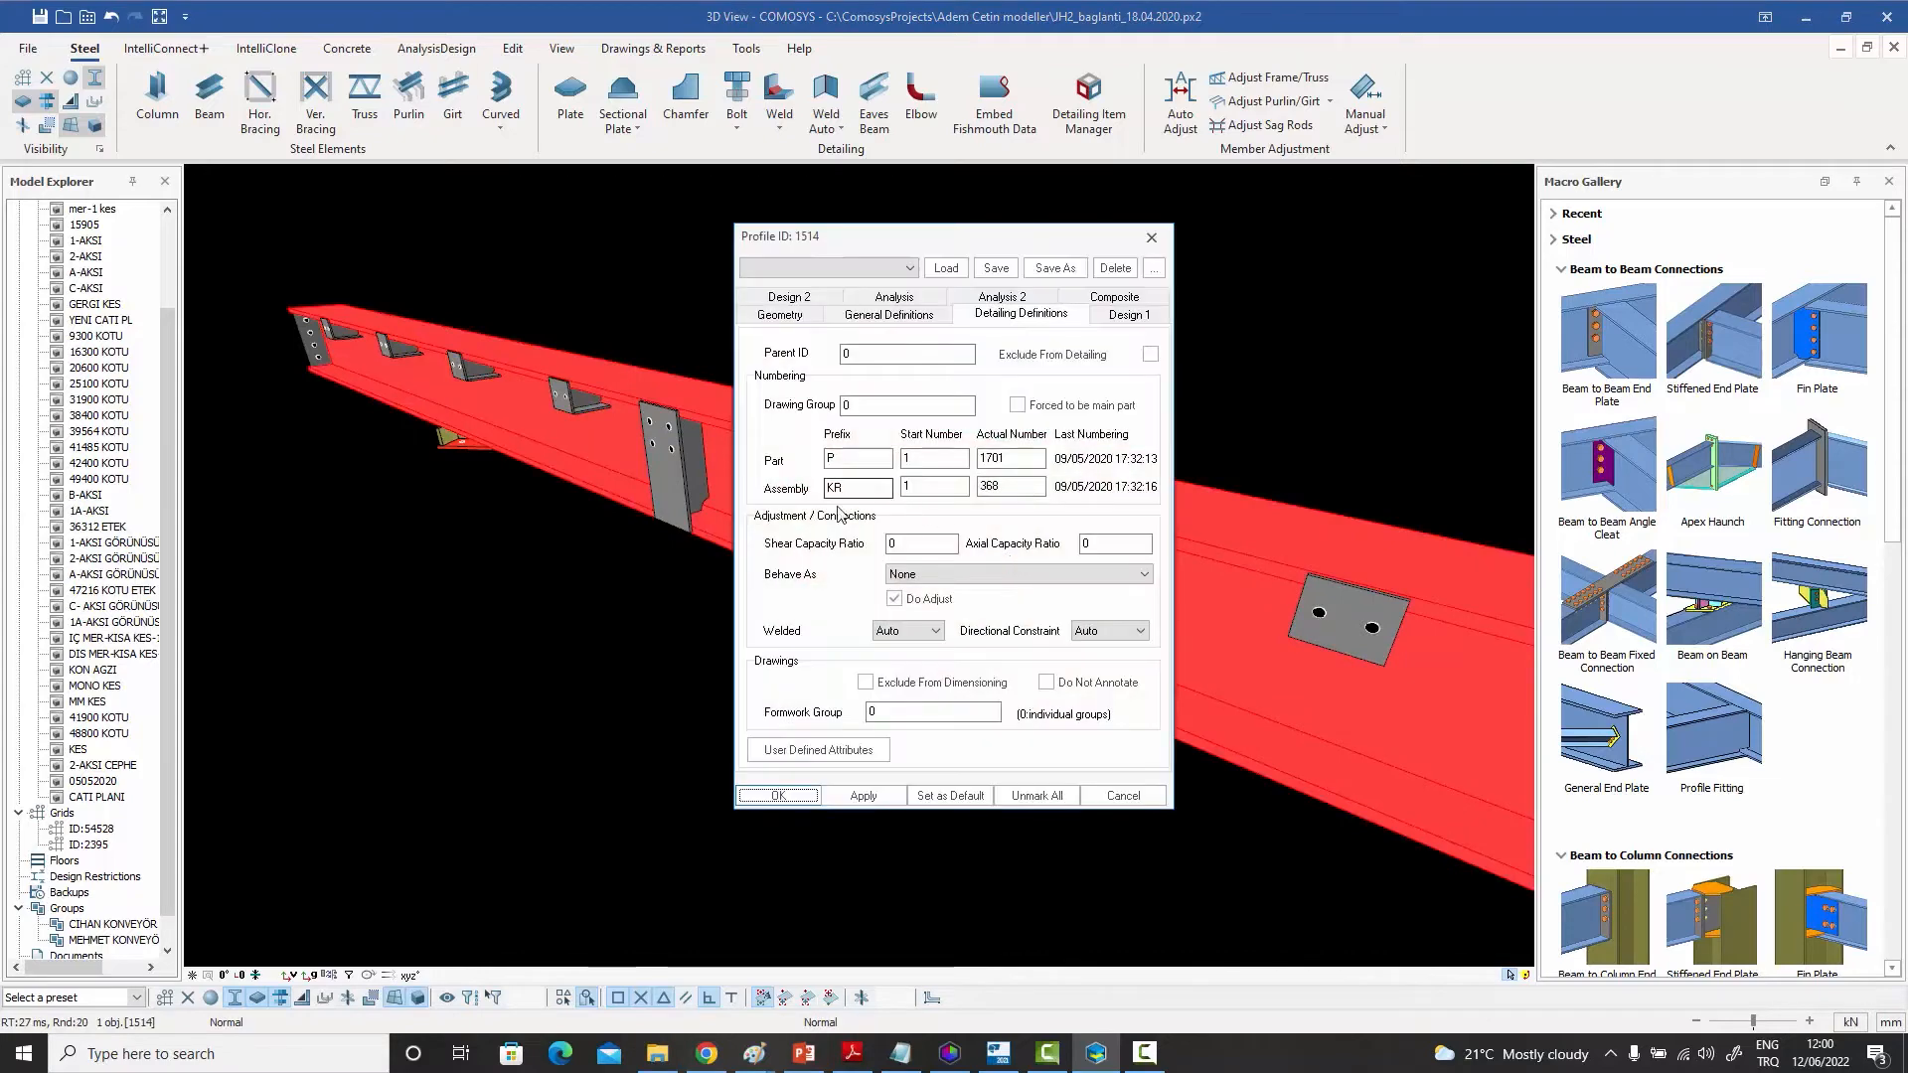
Recheck the main beam's part and assembly prefixes and actual numbers in its detailing definitions.
{"action": "left_click", "coordinate": [1148, 237]}
{"action": "left_click", "coordinate": [699, 308]}
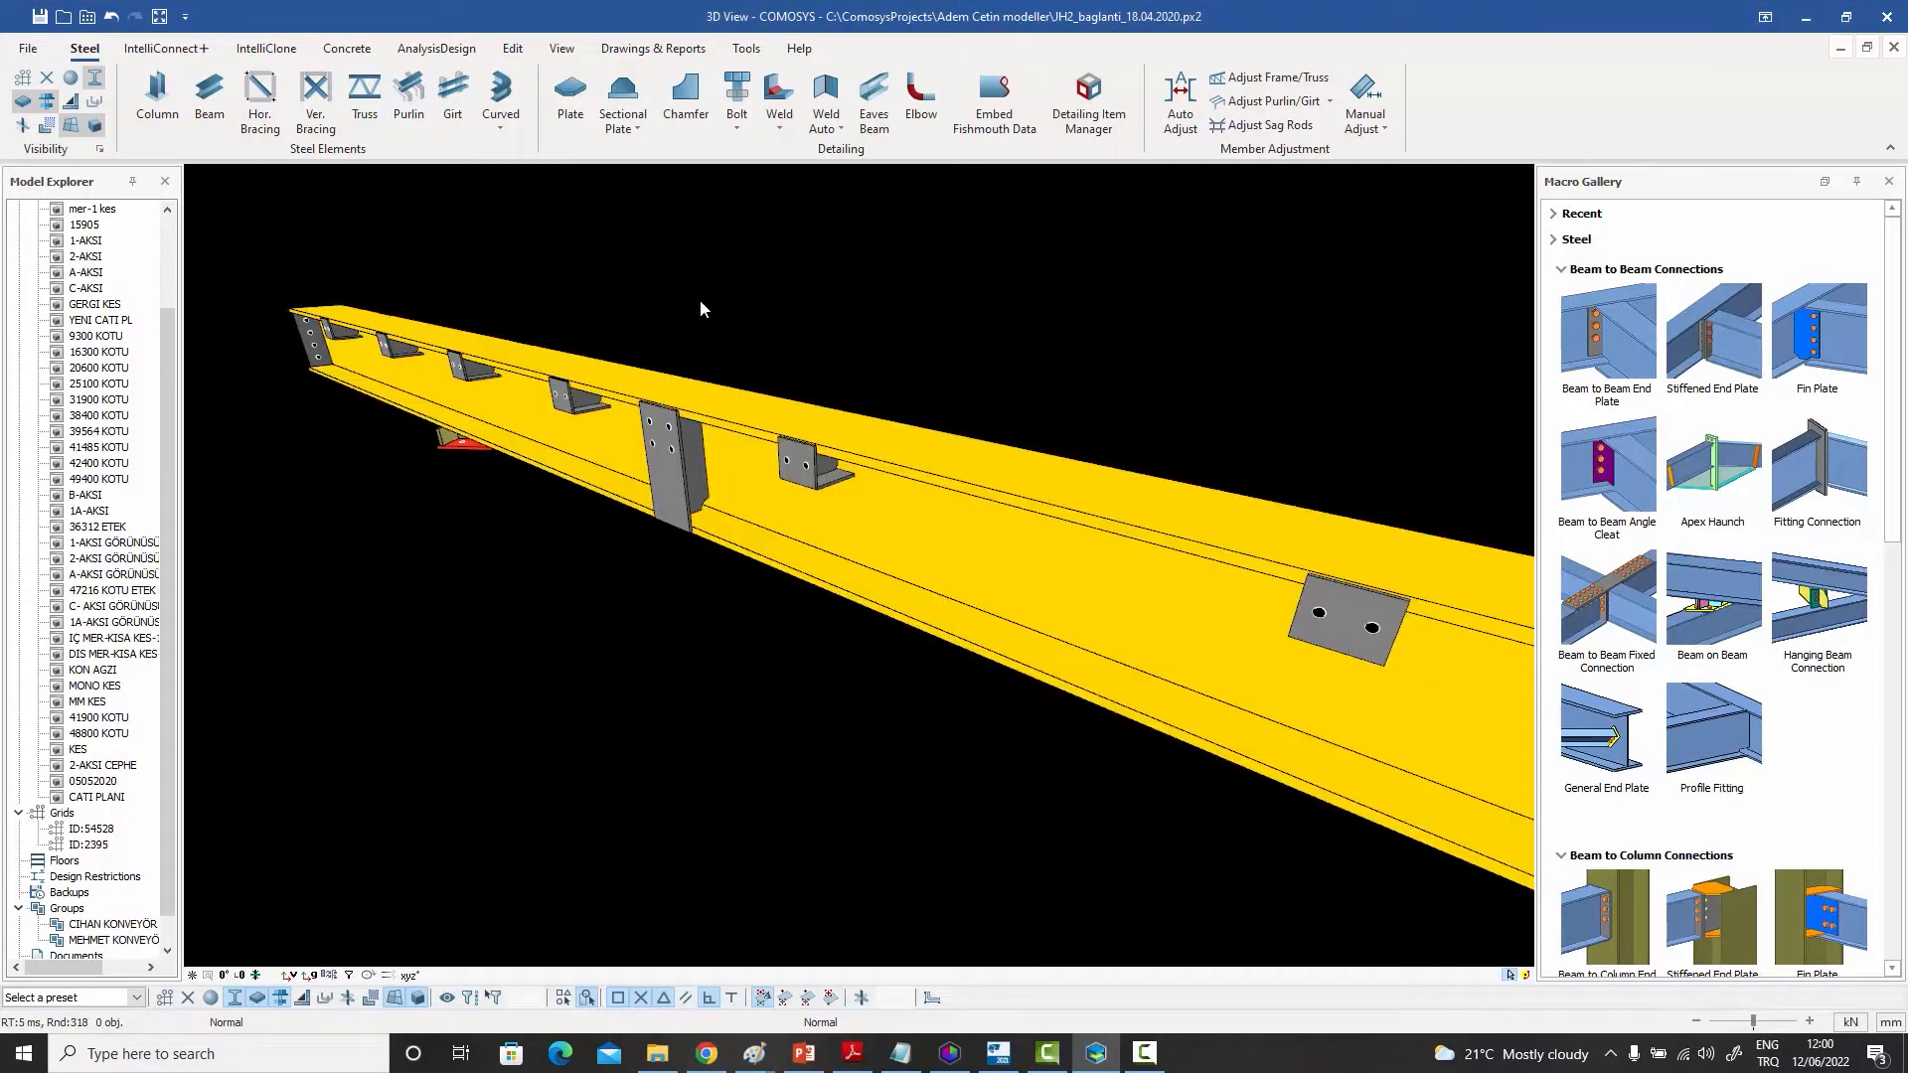
{"action": "double_click", "coordinate": [990, 572]}
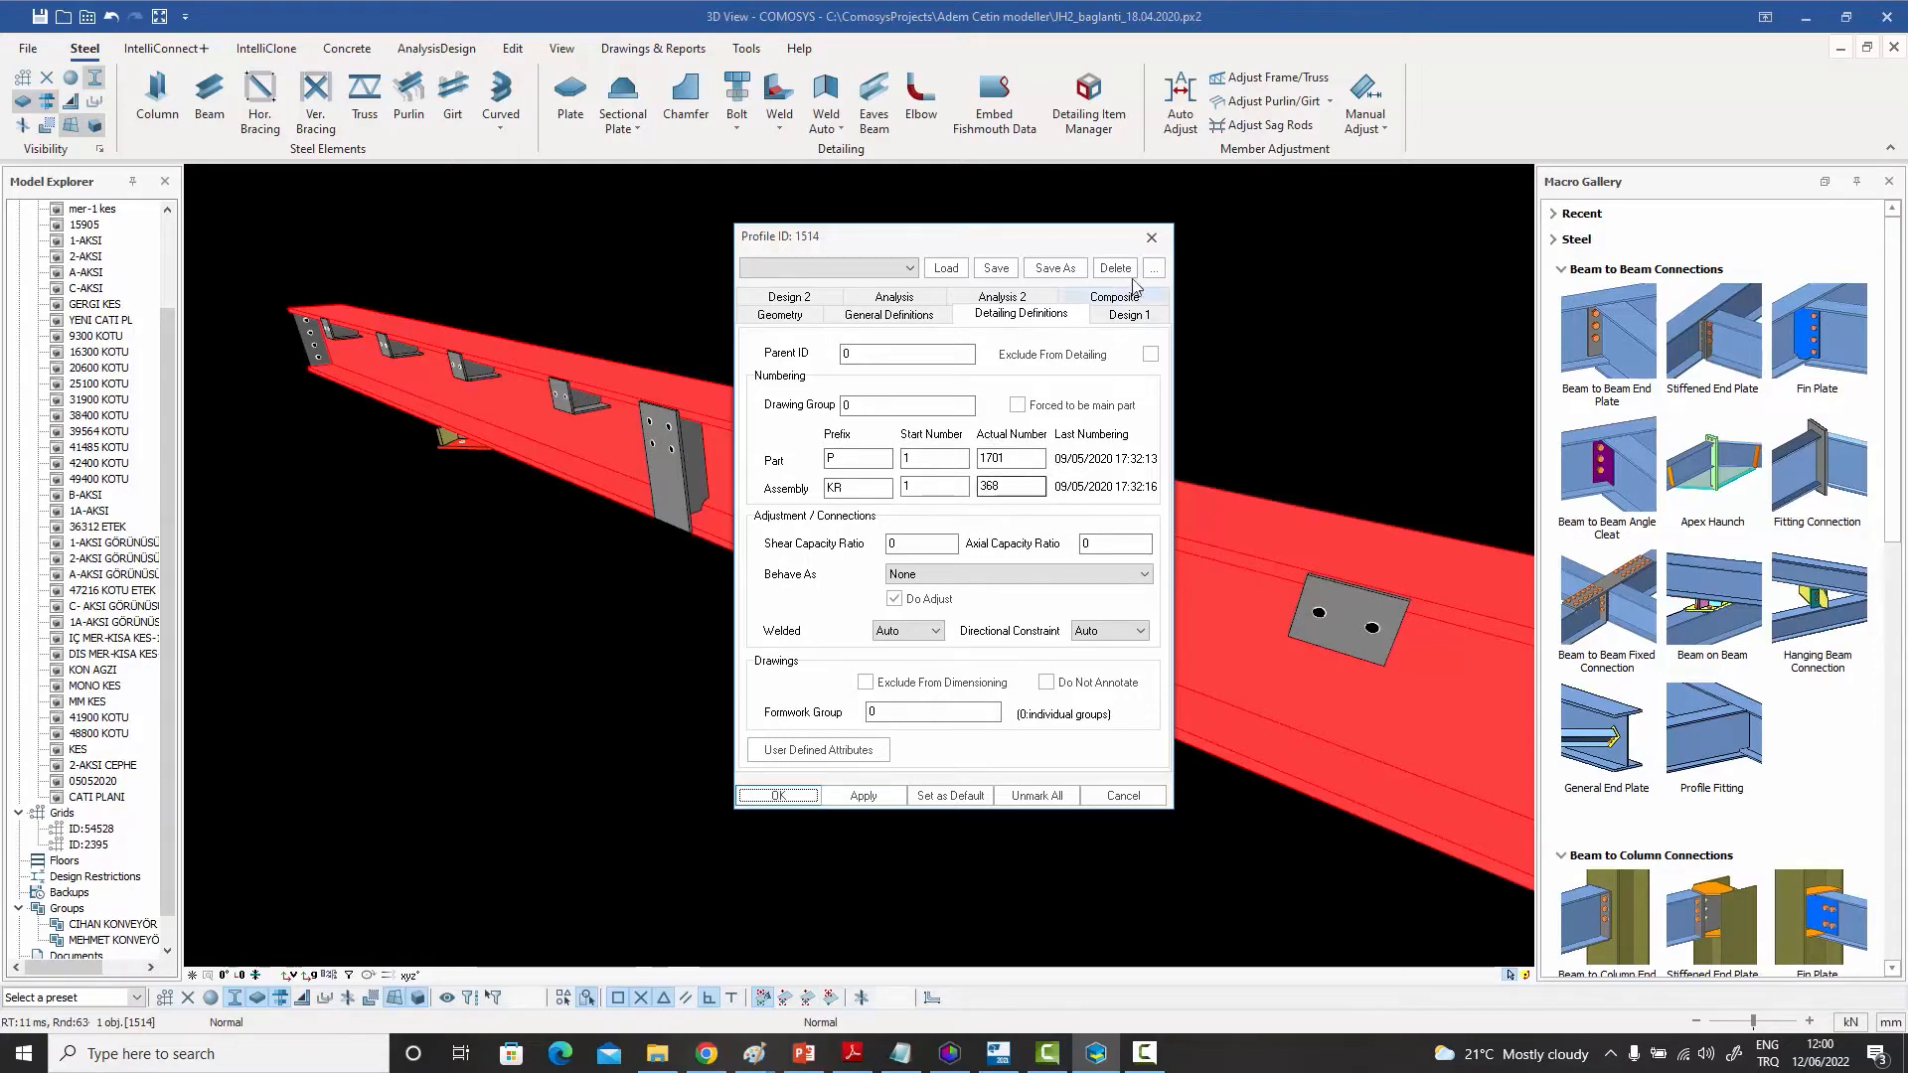
{"action": "left_click", "coordinate": [1151, 239]}
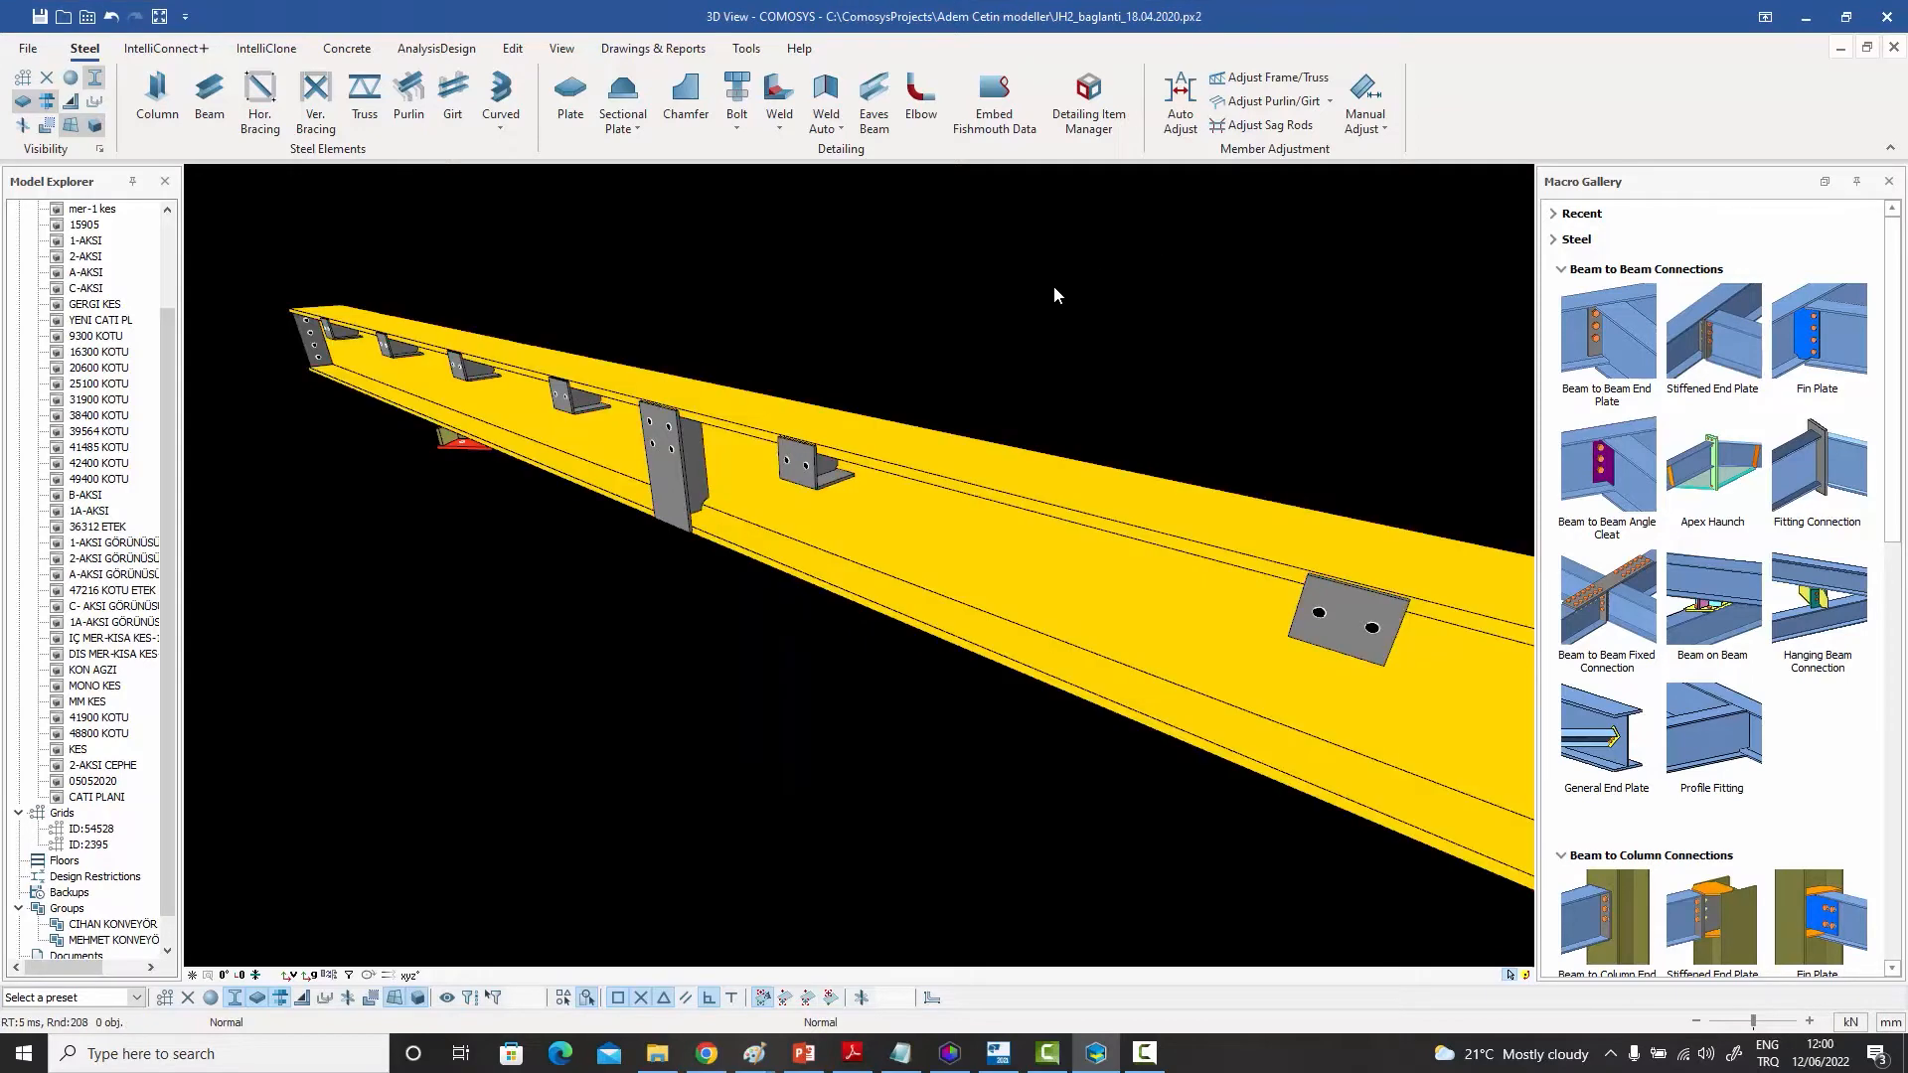
Compare the part and assembly numbering of the tall four-hole plate with that of the main beam.
{"action": "double_click", "coordinate": [674, 491]}
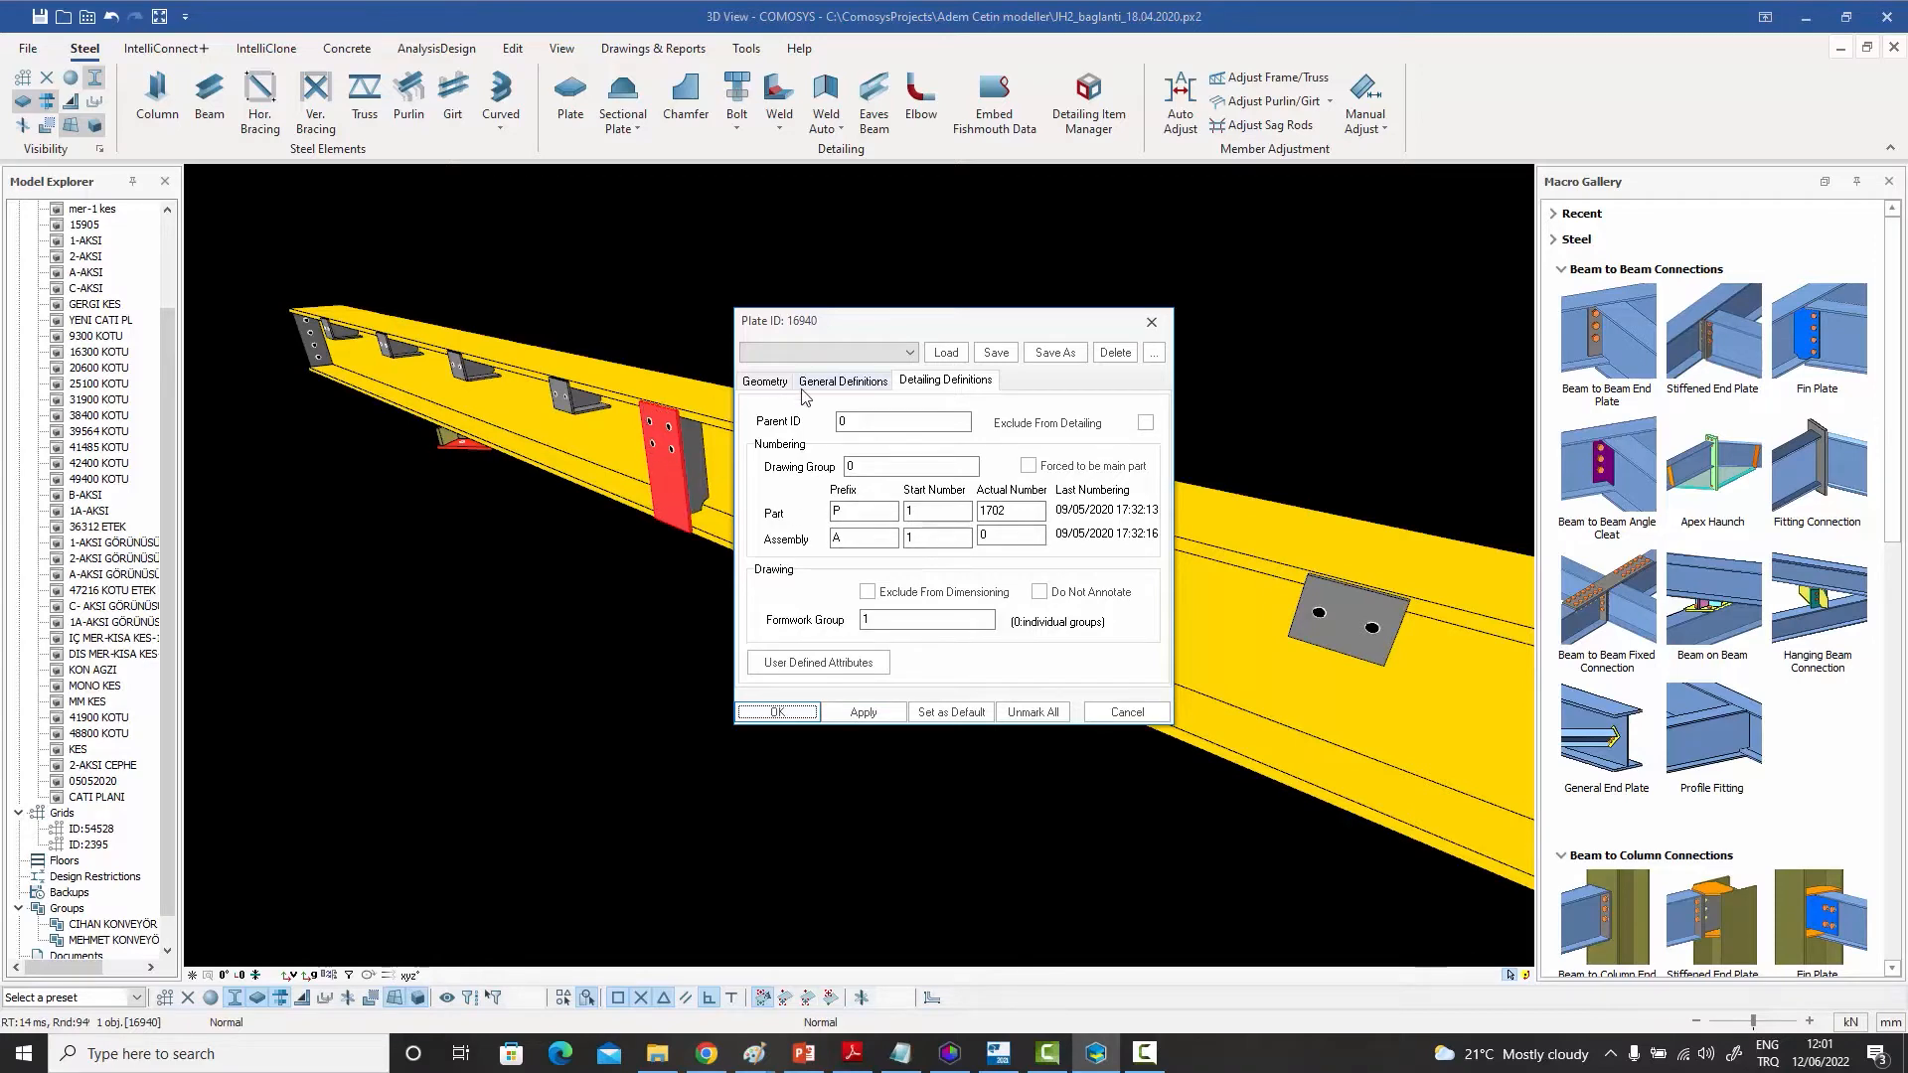
{"action": "left_click", "coordinate": [1151, 322]}
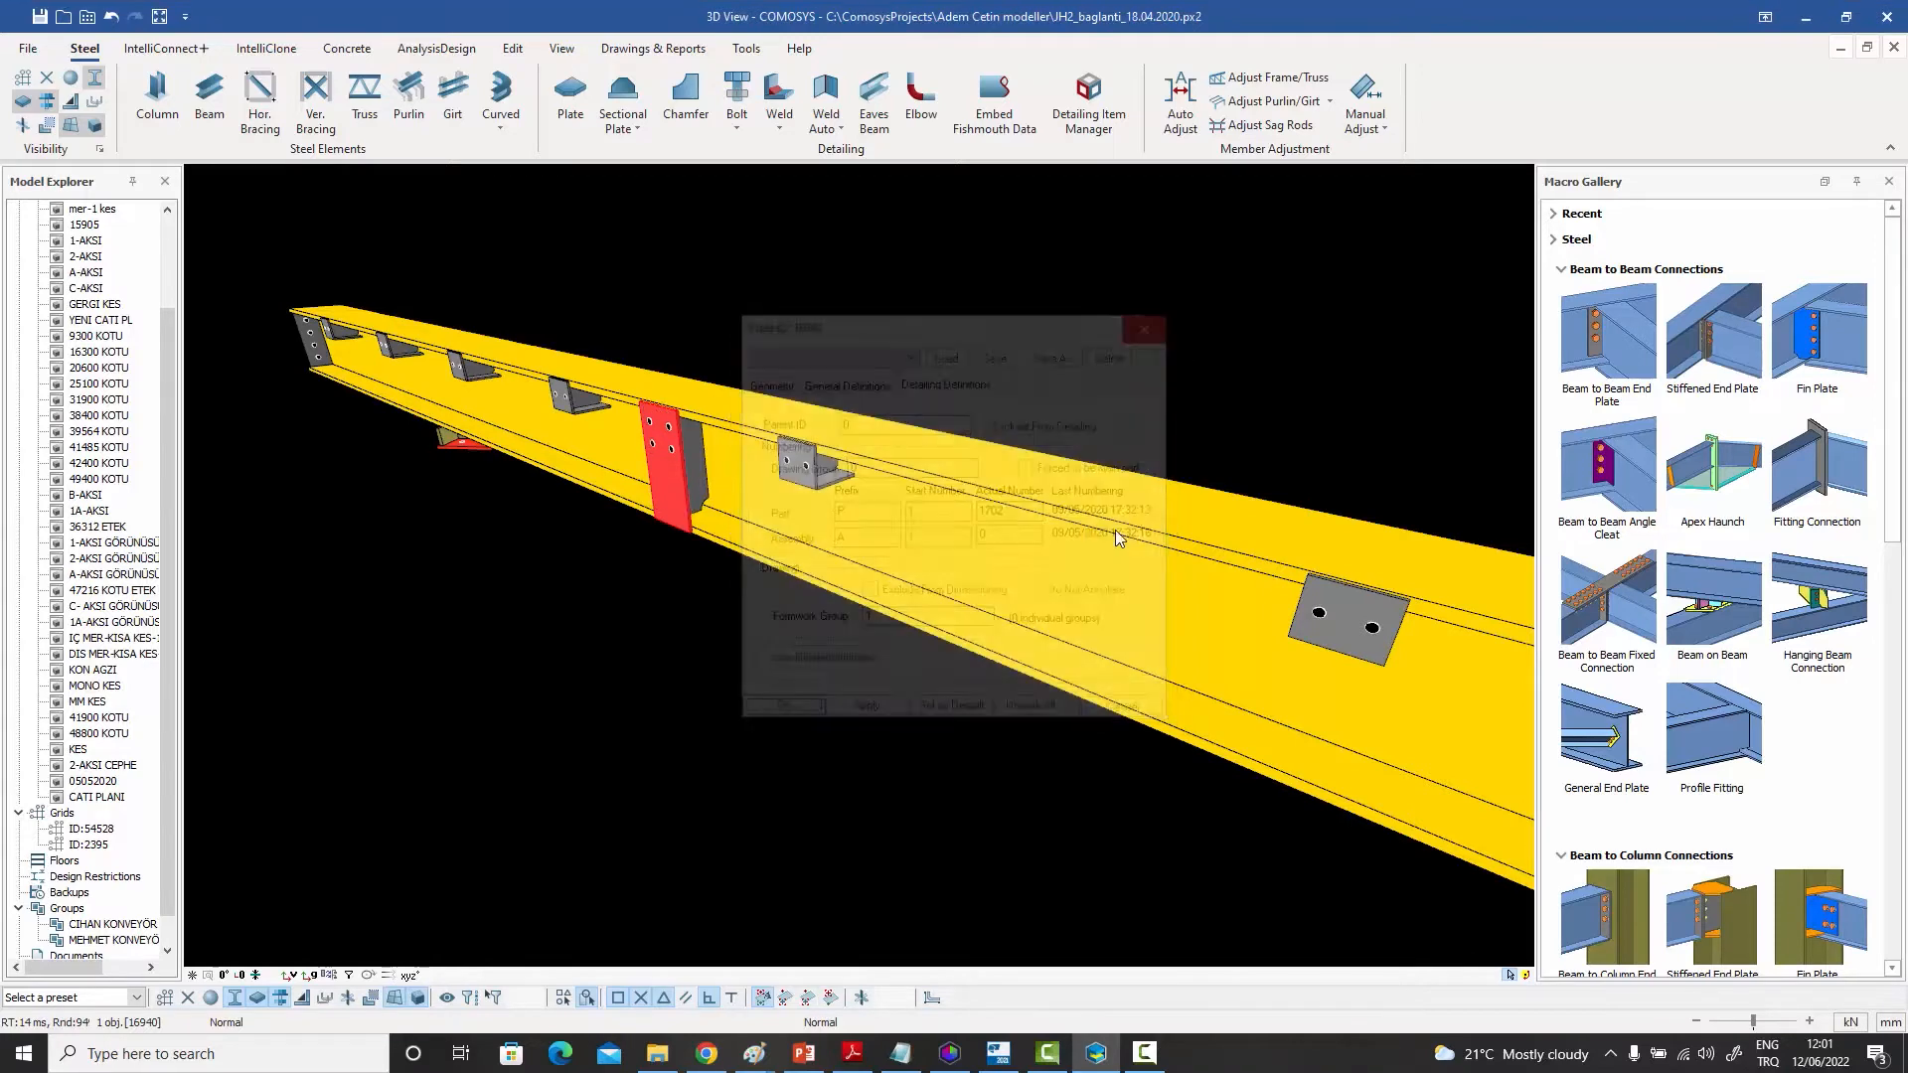
{"action": "double_click", "coordinate": [1106, 588]}
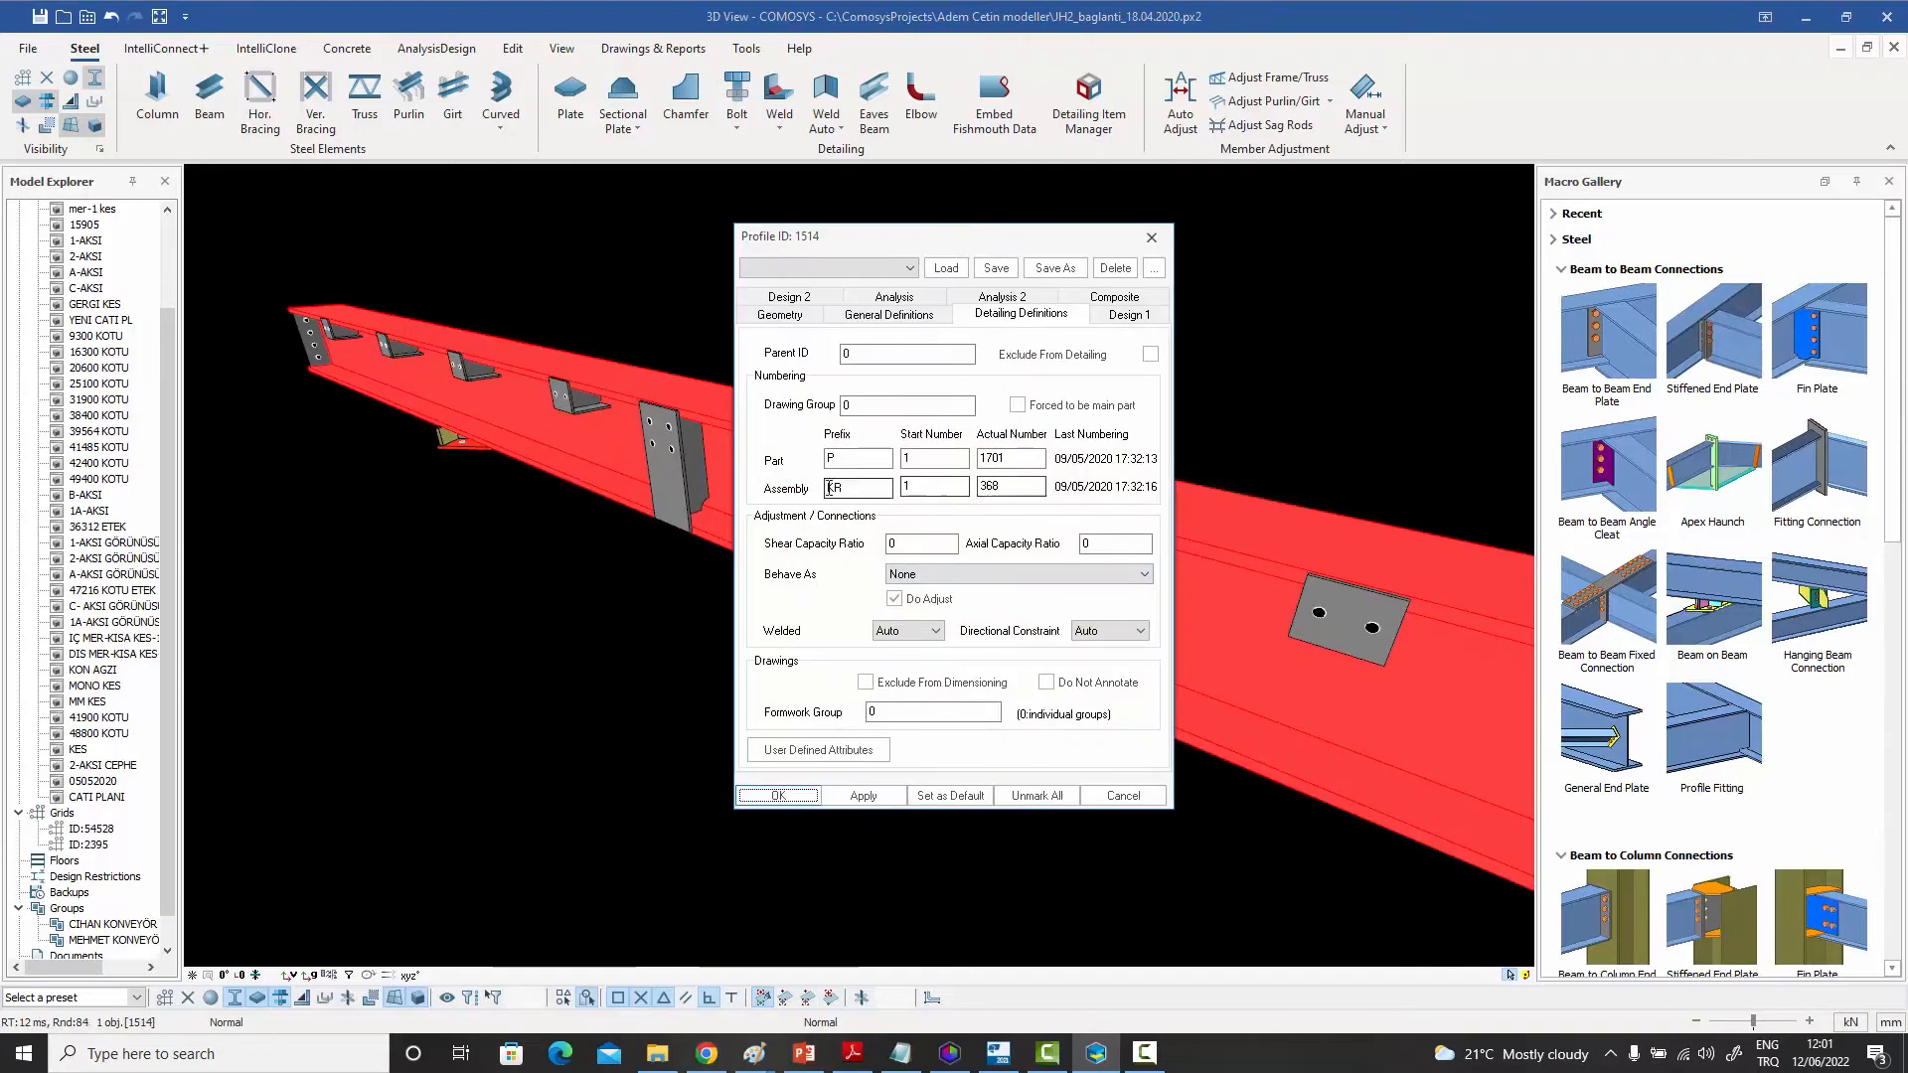
{"action": "left_click", "coordinate": [1149, 239]}
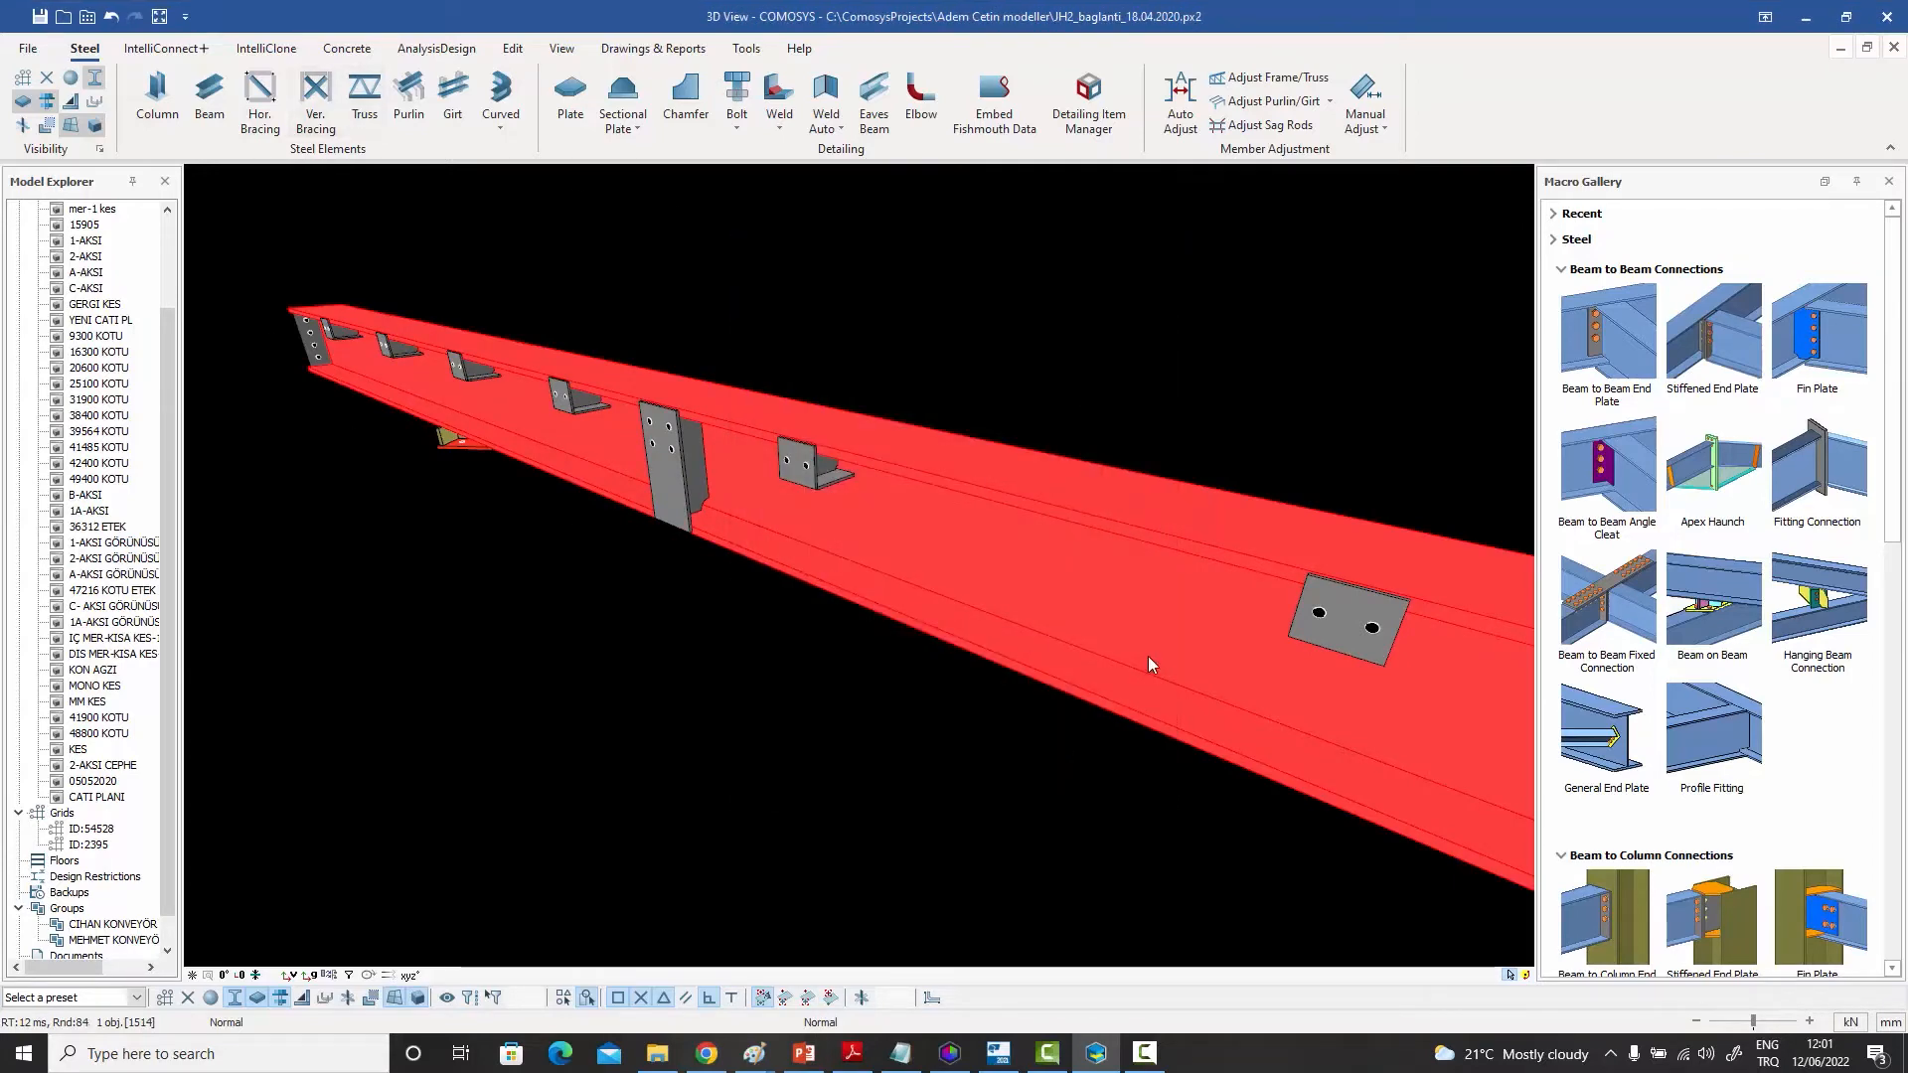
{"action": "left_click", "coordinate": [1004, 377]}
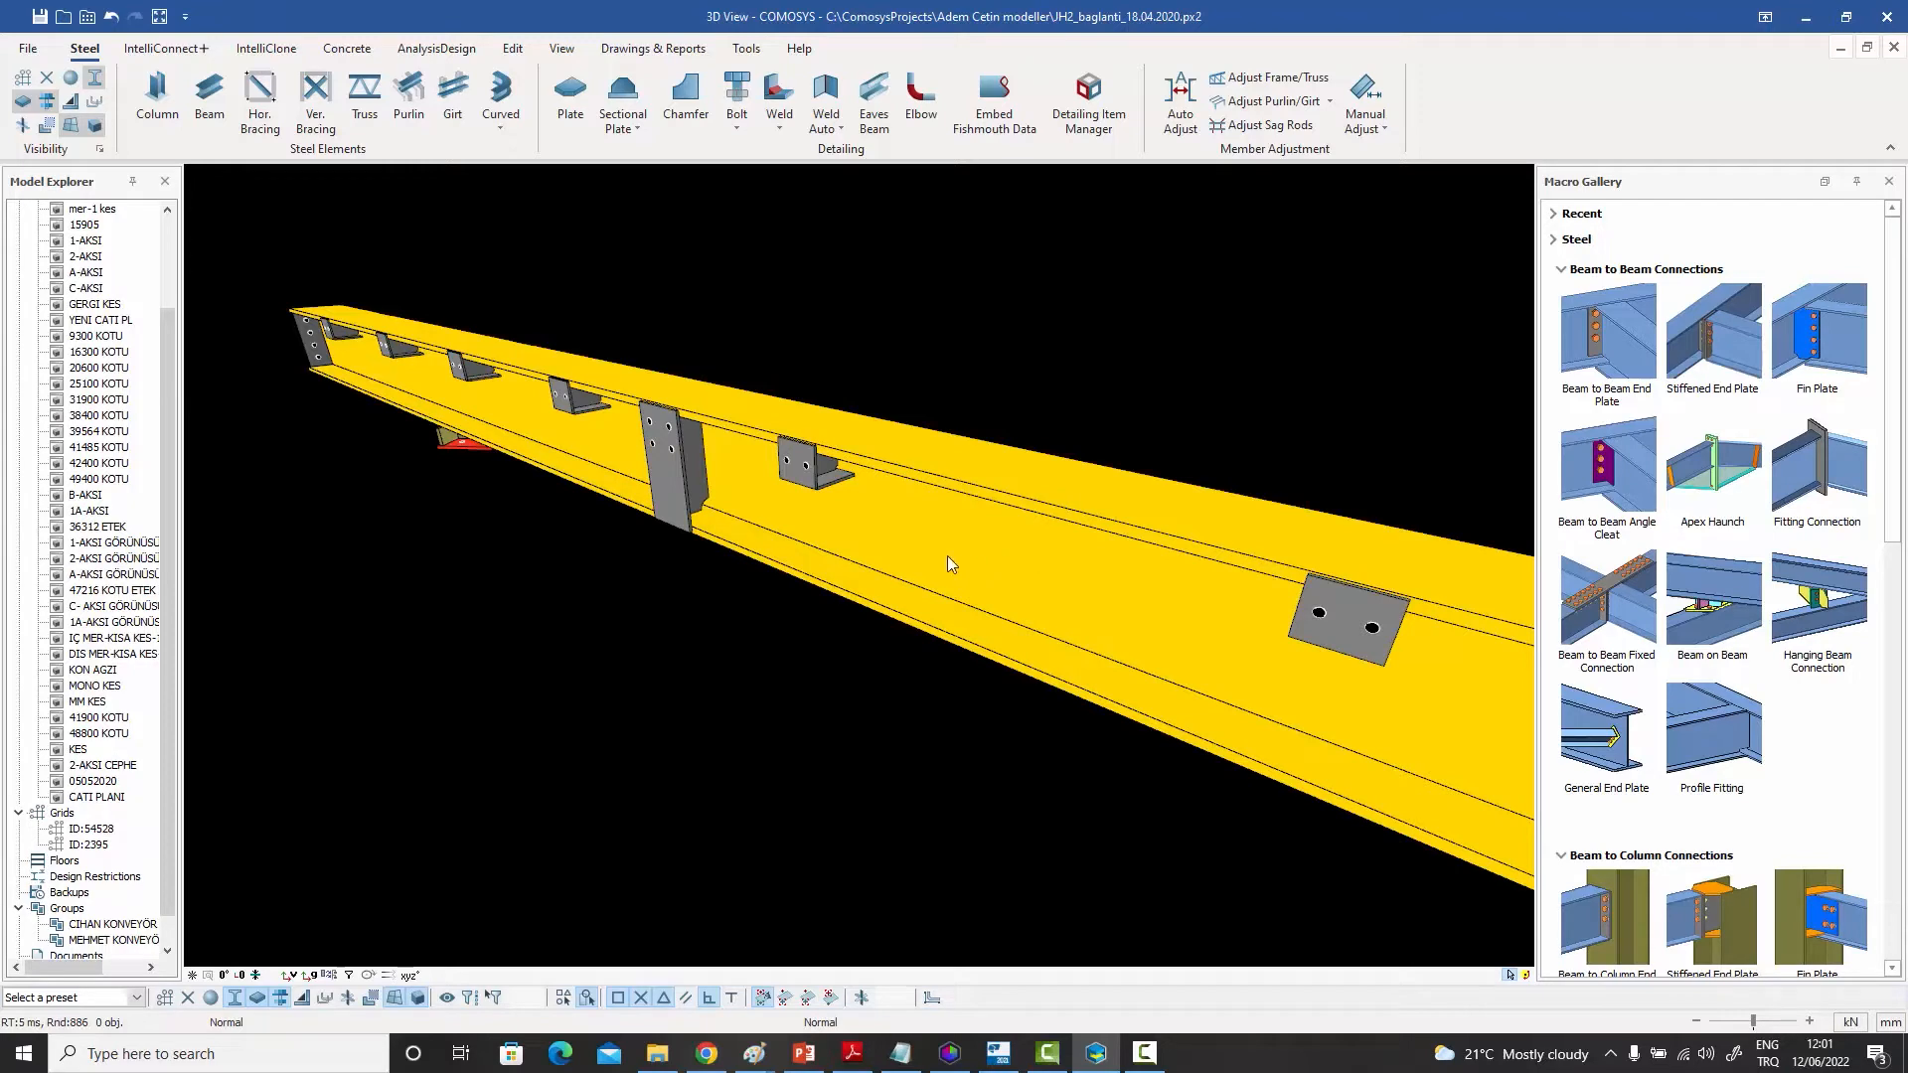
{"action": "double_click", "coordinate": [670, 493]}
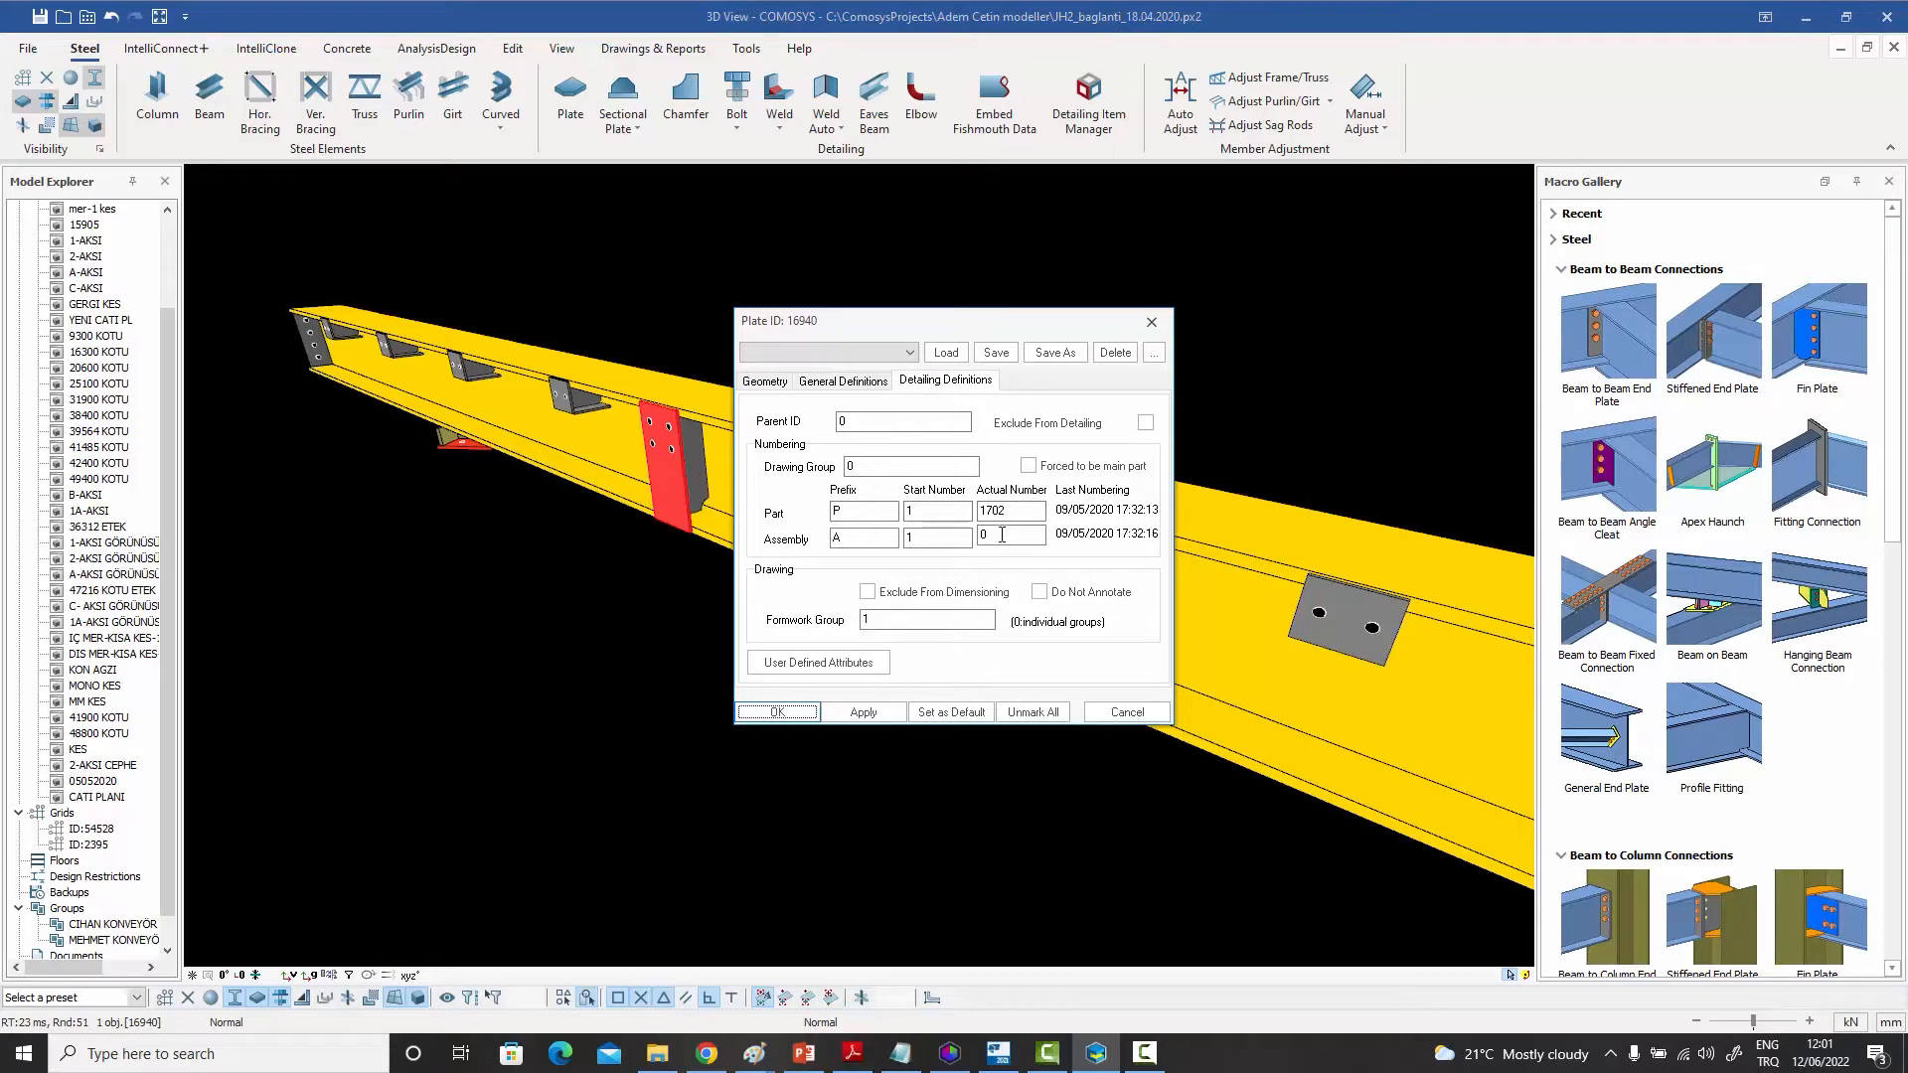
{"action": "left_click", "coordinate": [1151, 324]}
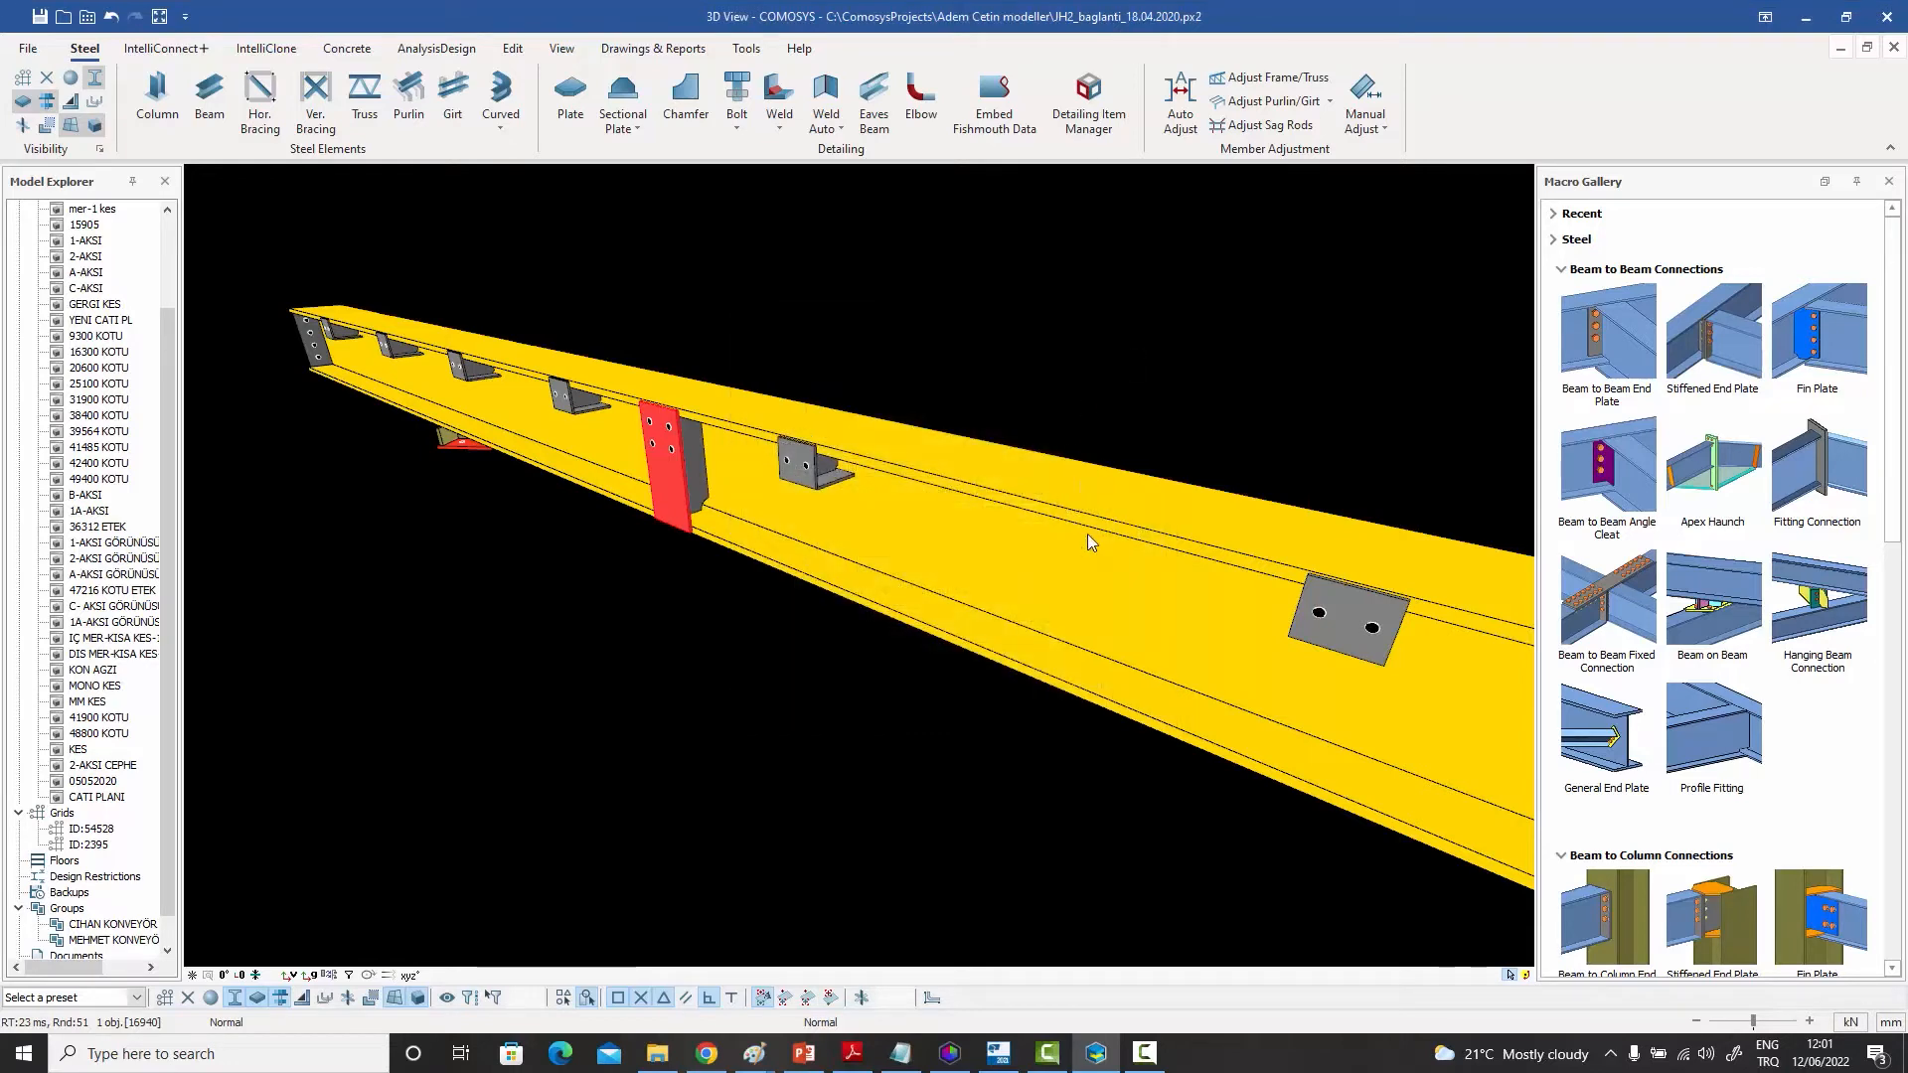
Show all elements of the steel model around the isolated beam assembly again.
{"action": "right_click", "coordinate": [1035, 339]}
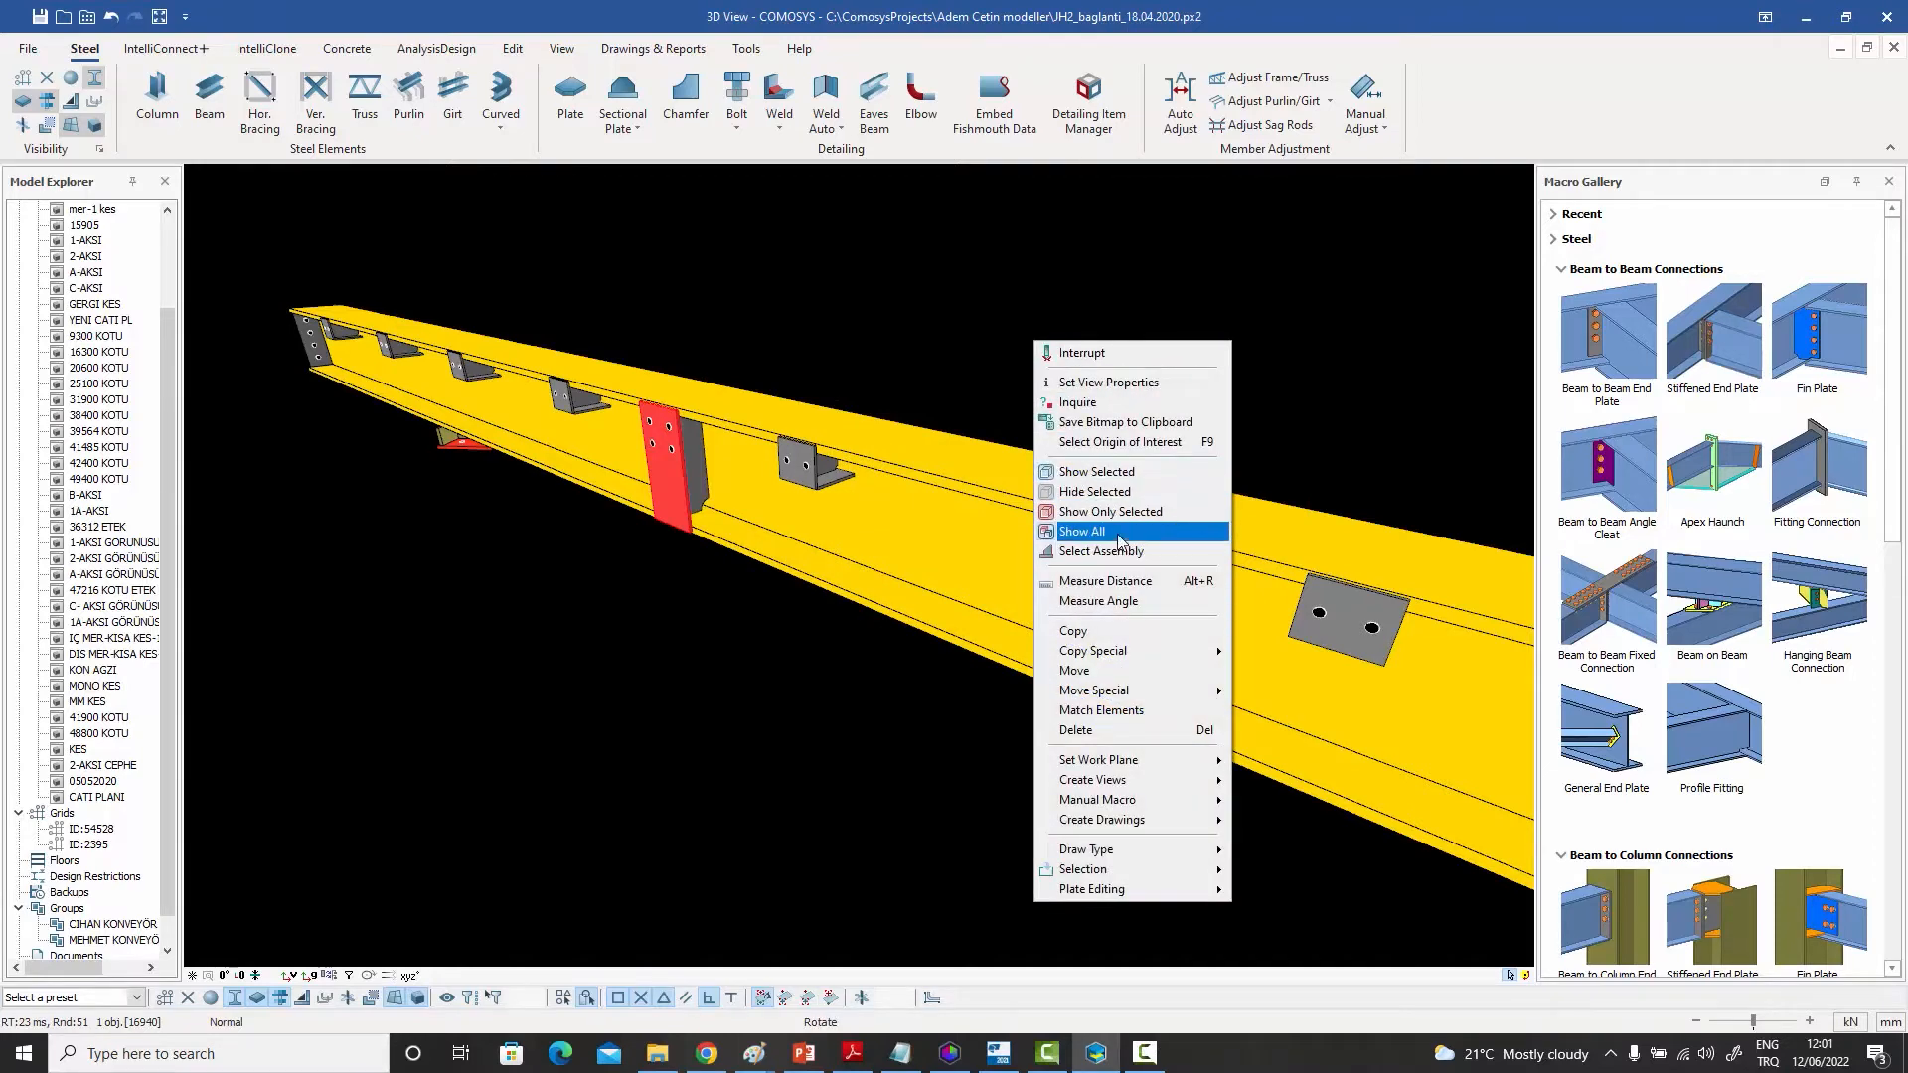
{"action": "left_click", "coordinate": [1083, 531]}
{"action": "scroll", "coordinate": [1007, 480], "scroll_direction": "down", "scroll_amount": 5}
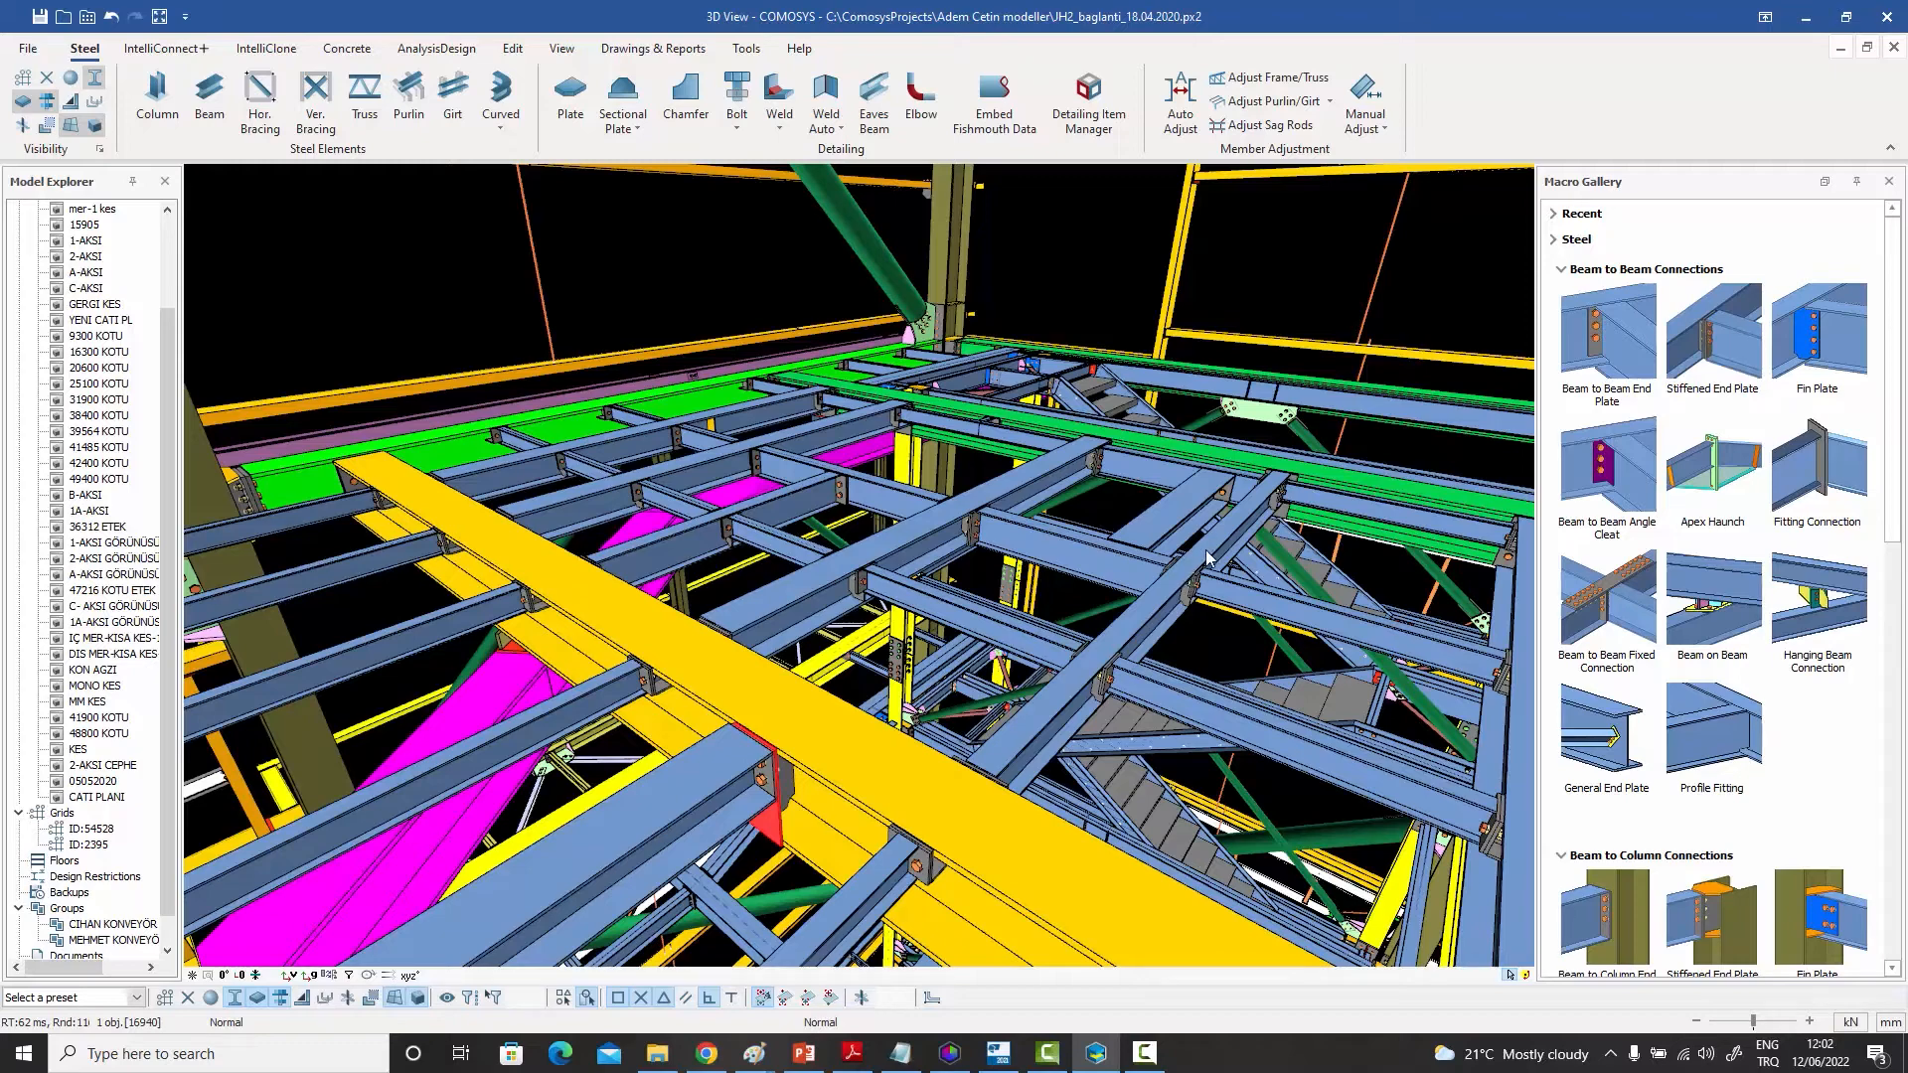
Compare the detailing definitions of the bolted plates at the ends of two neighbouring secondary beams along the main beam.
{"action": "scroll", "coordinate": [757, 692], "scroll_direction": "up", "scroll_amount": 3}
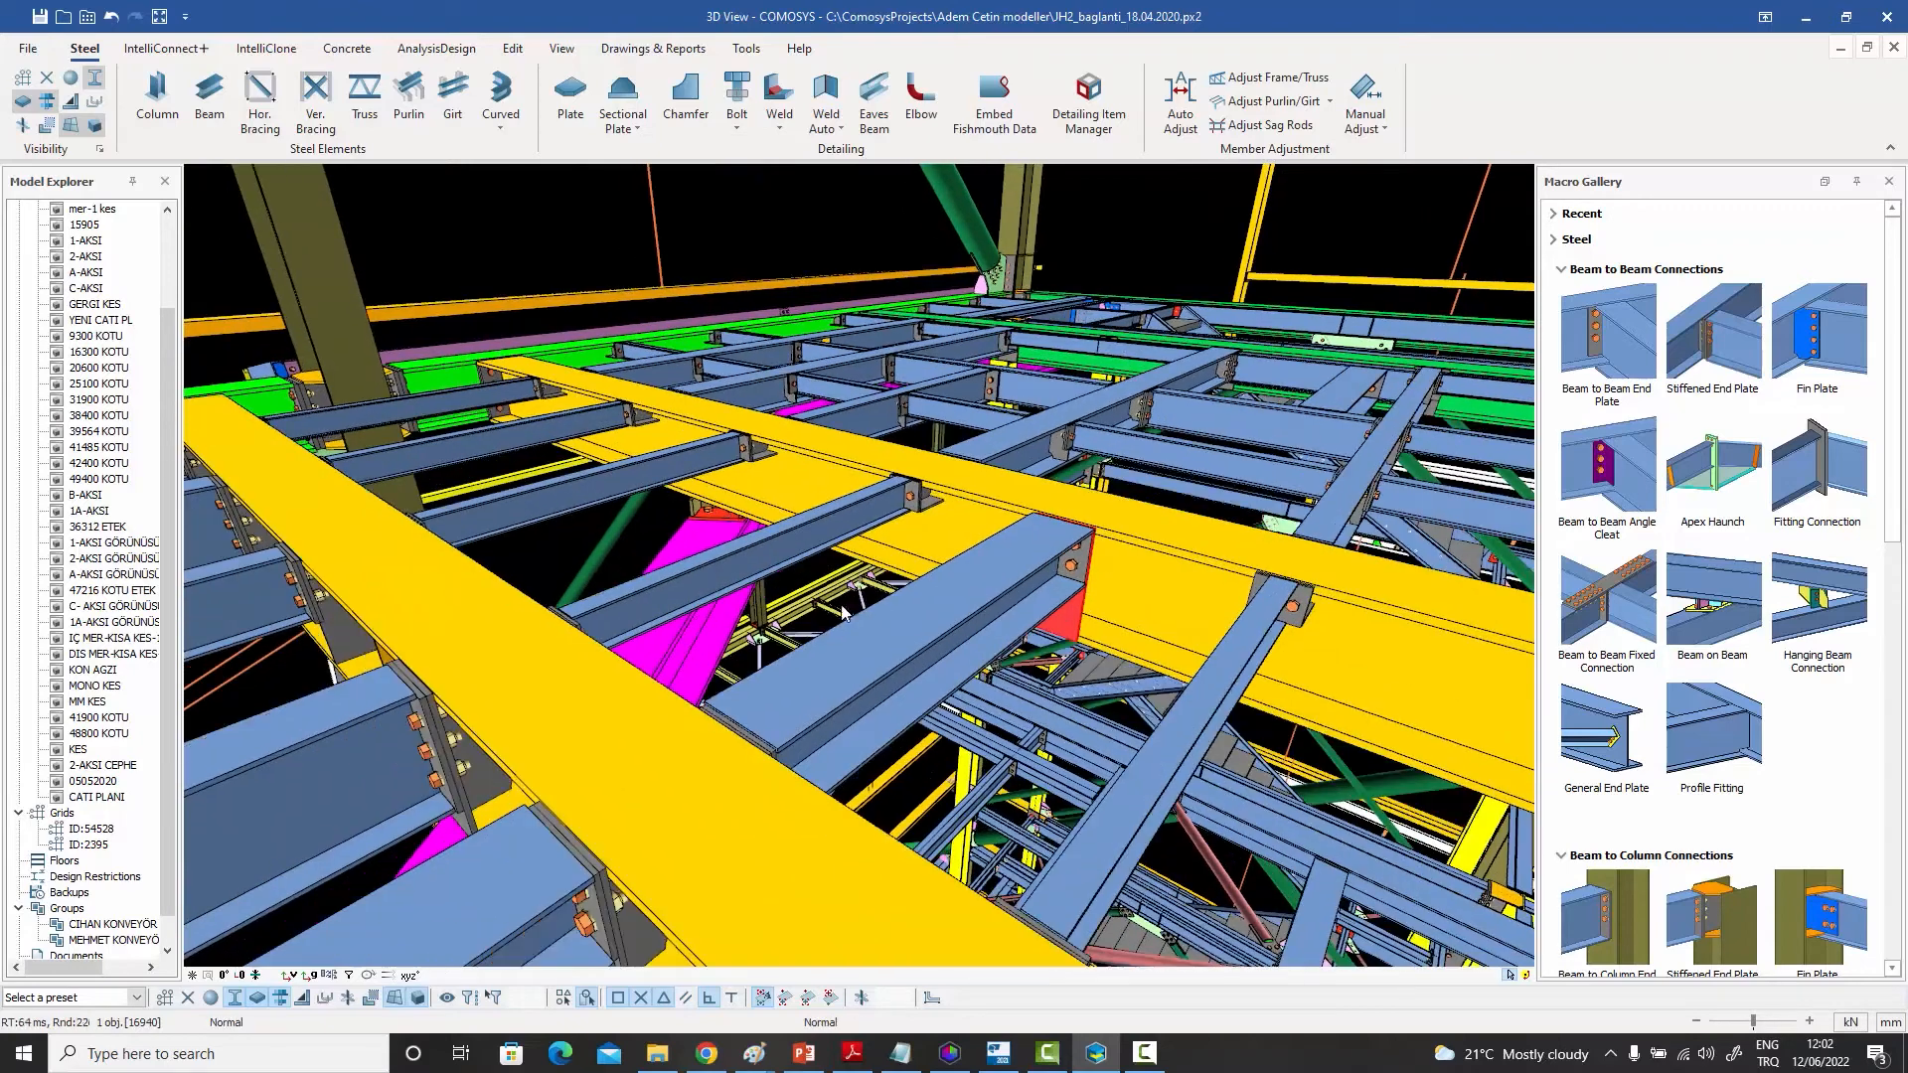
{"action": "scroll", "coordinate": [924, 475], "scroll_direction": "up", "scroll_amount": 5}
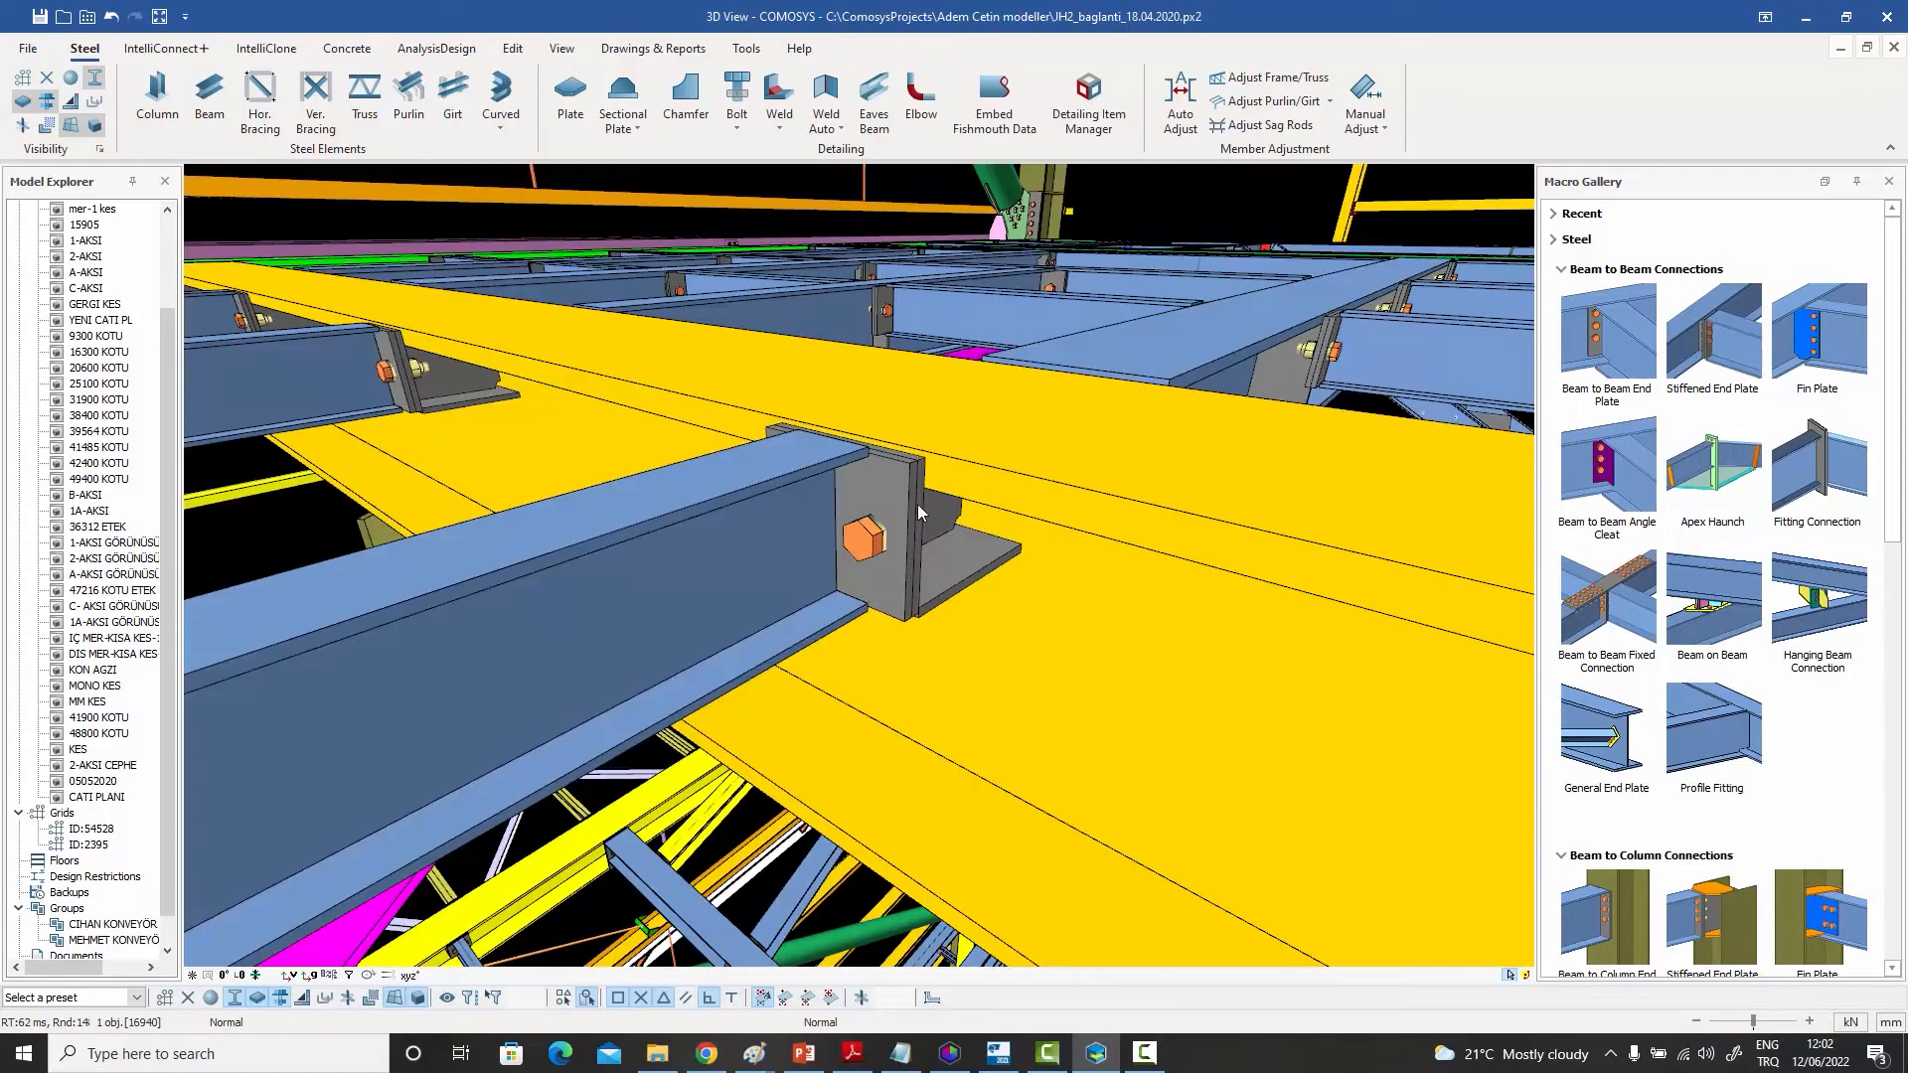
{"action": "double_click", "coordinate": [892, 505]}
{"action": "left_click", "coordinate": [977, 517]}
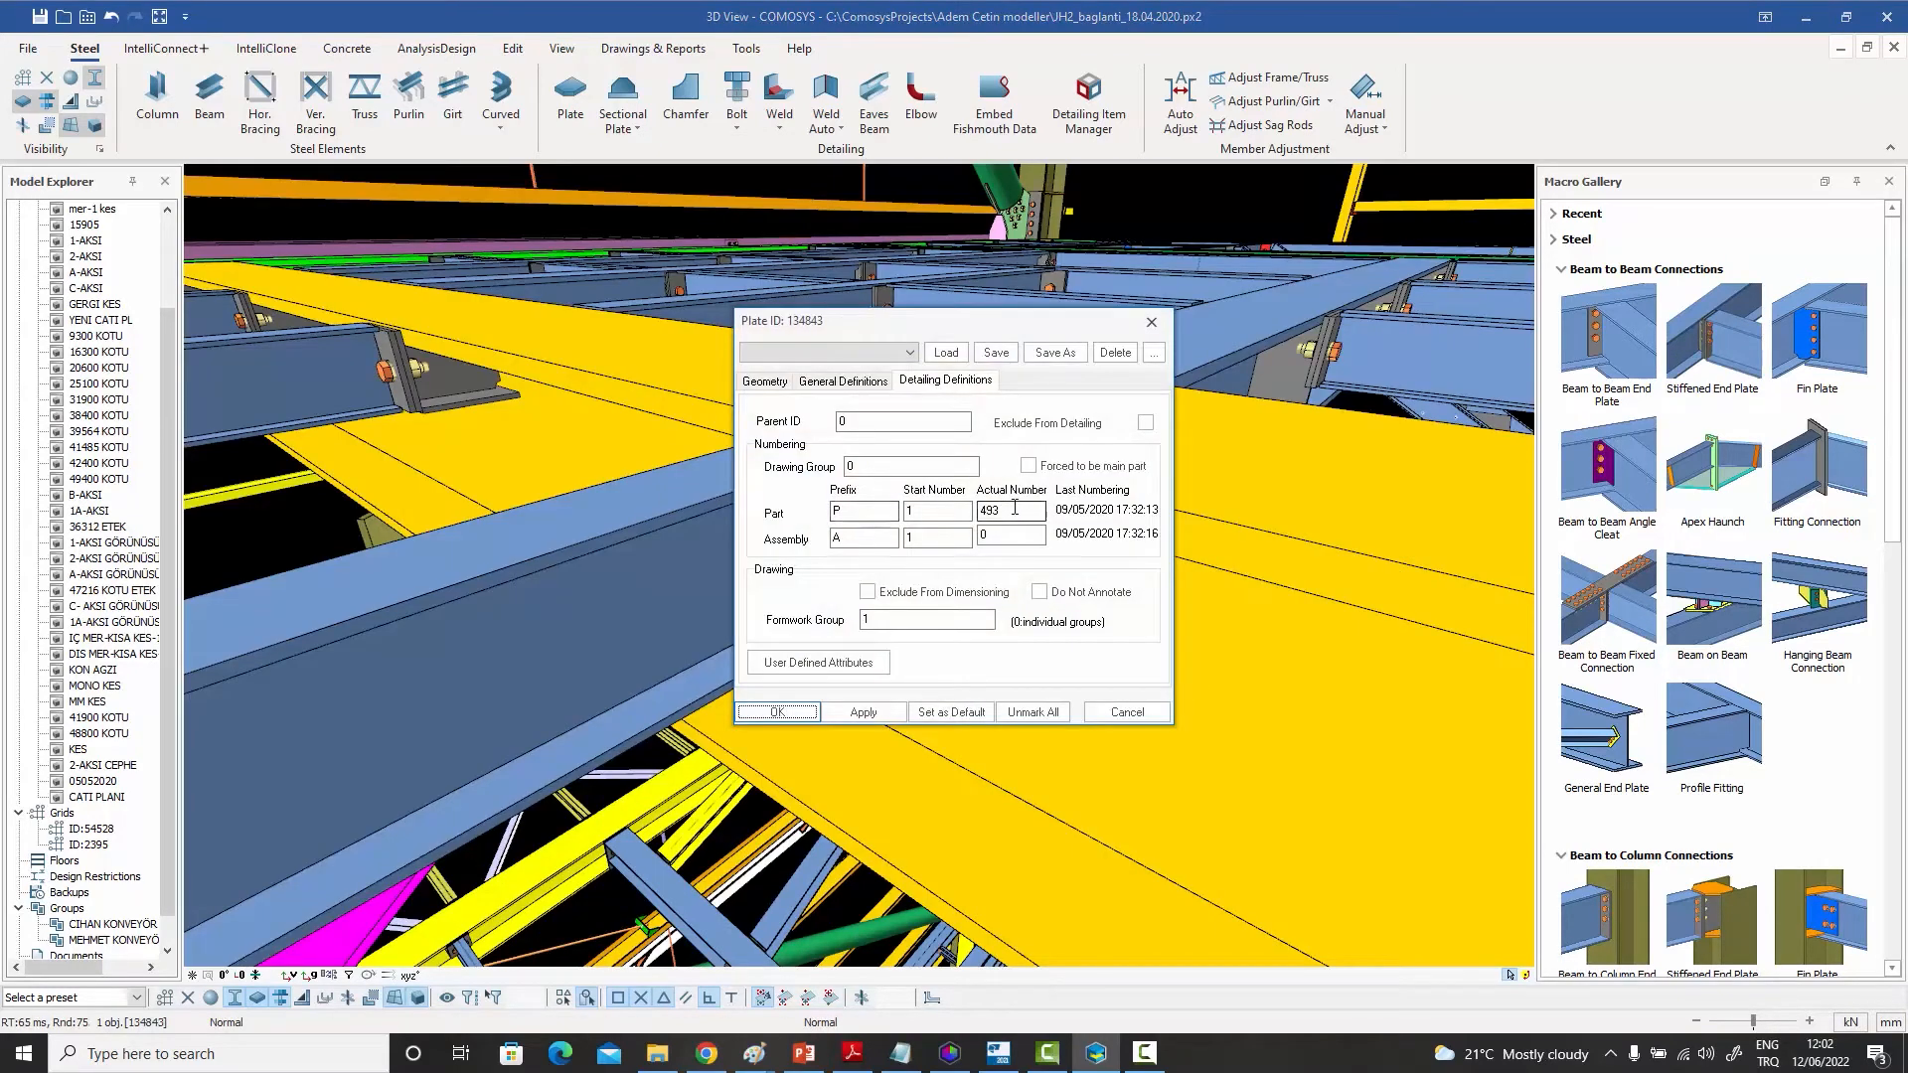
{"action": "left_click", "coordinate": [1152, 322]}
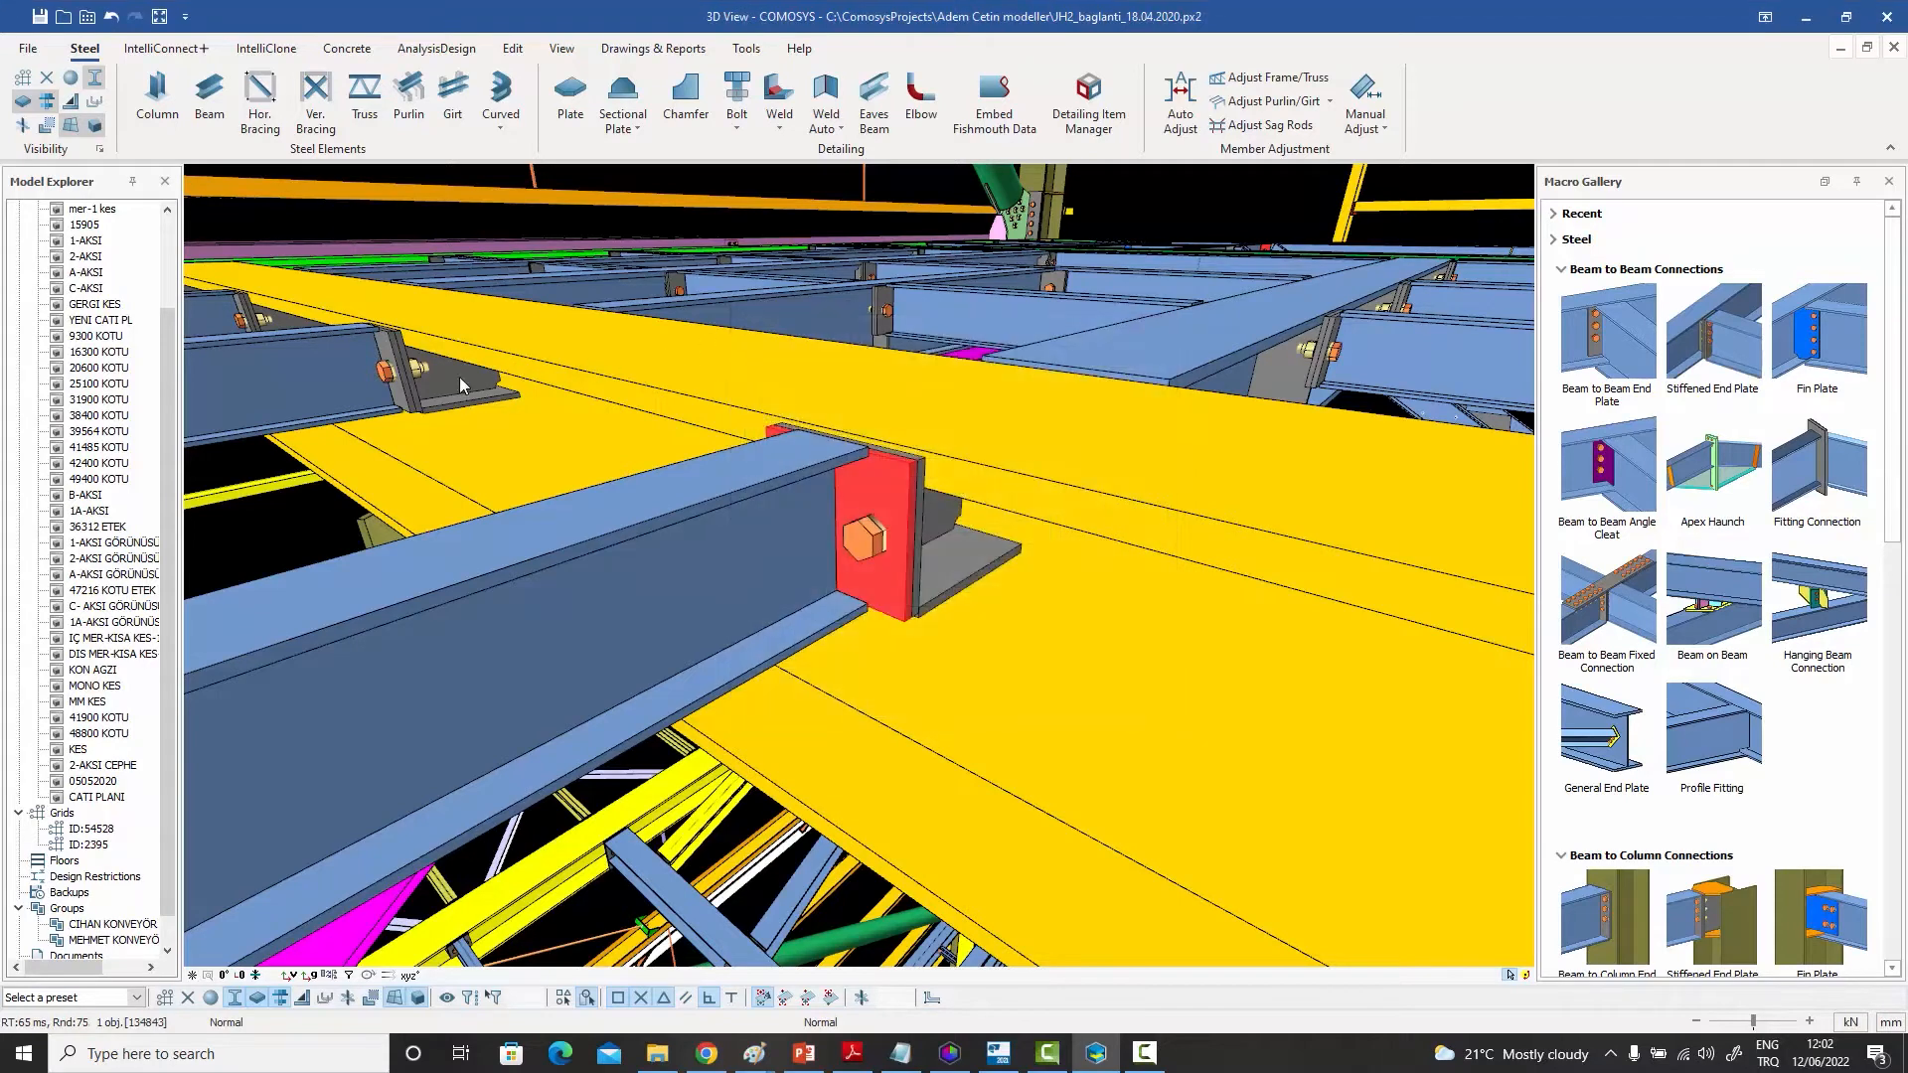
{"action": "left_click", "coordinate": [404, 401]}
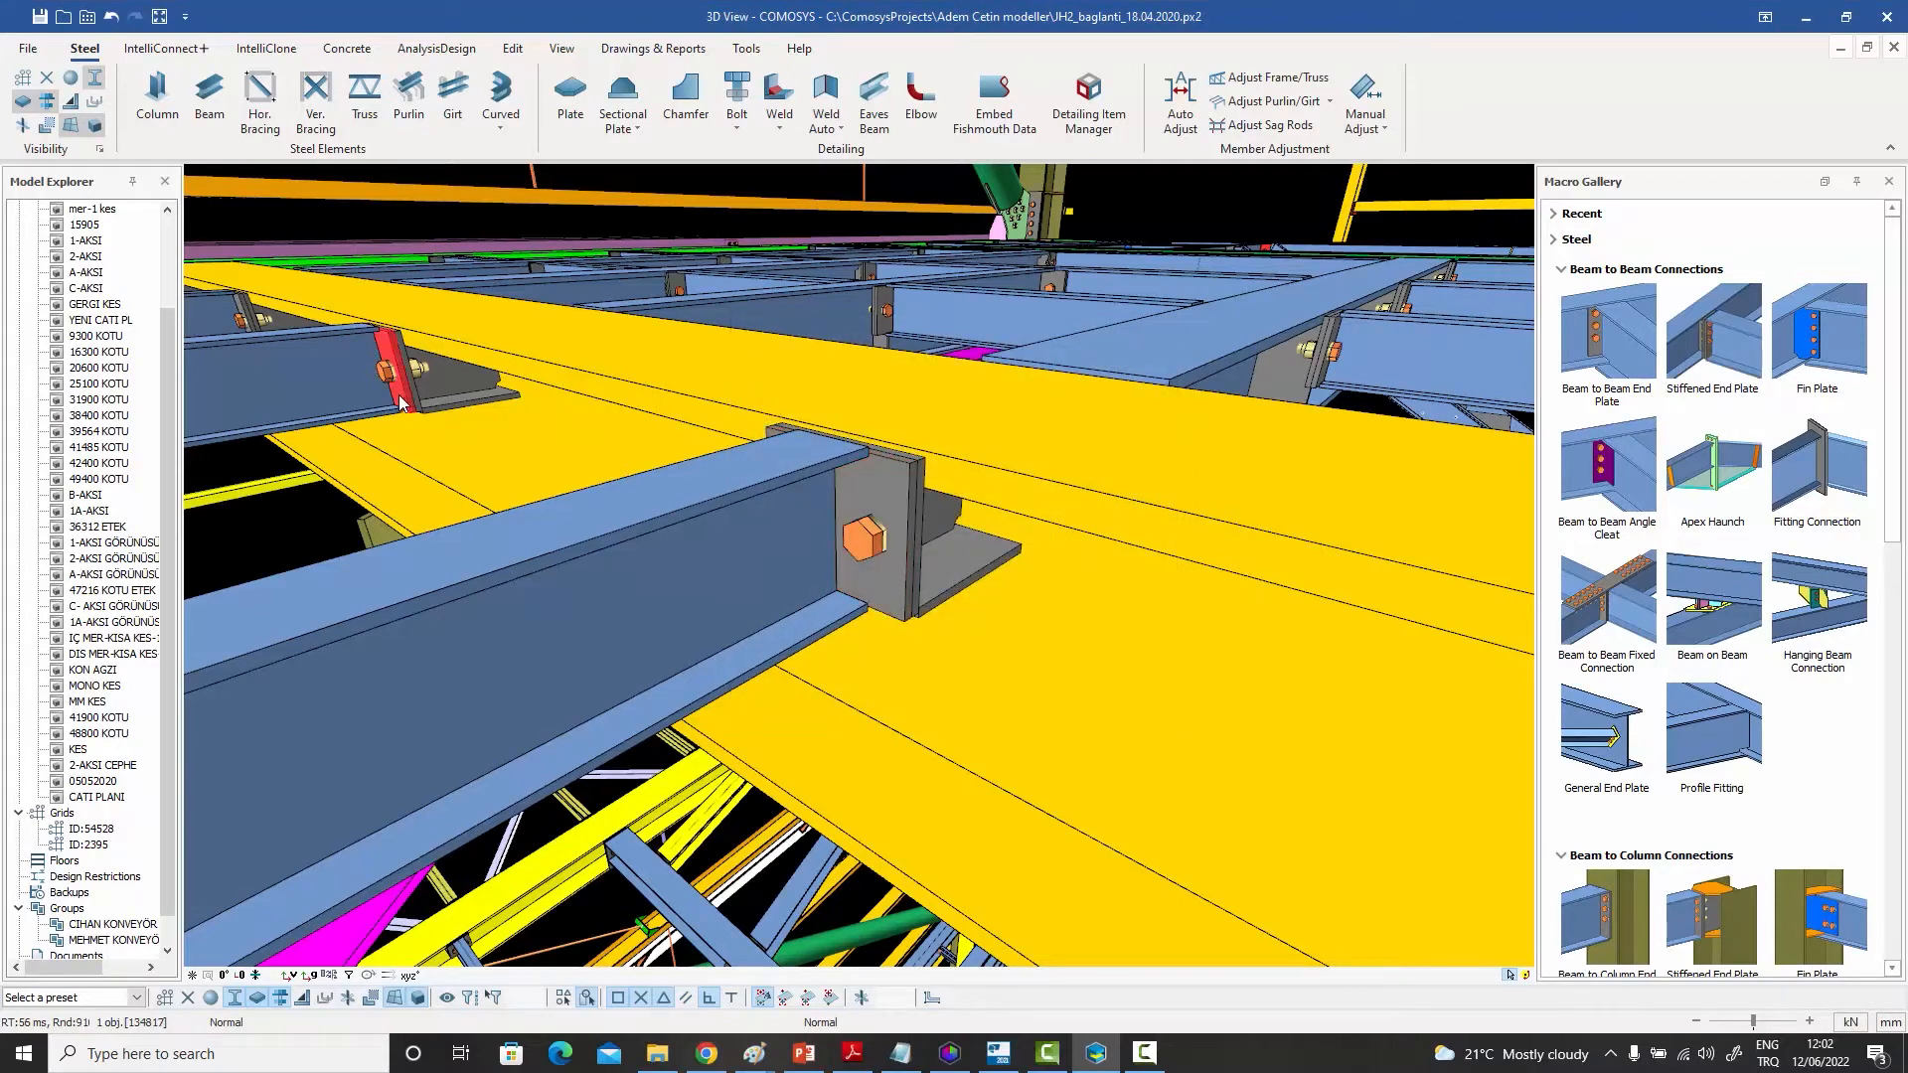
{"action": "double_click", "coordinate": [406, 400]}
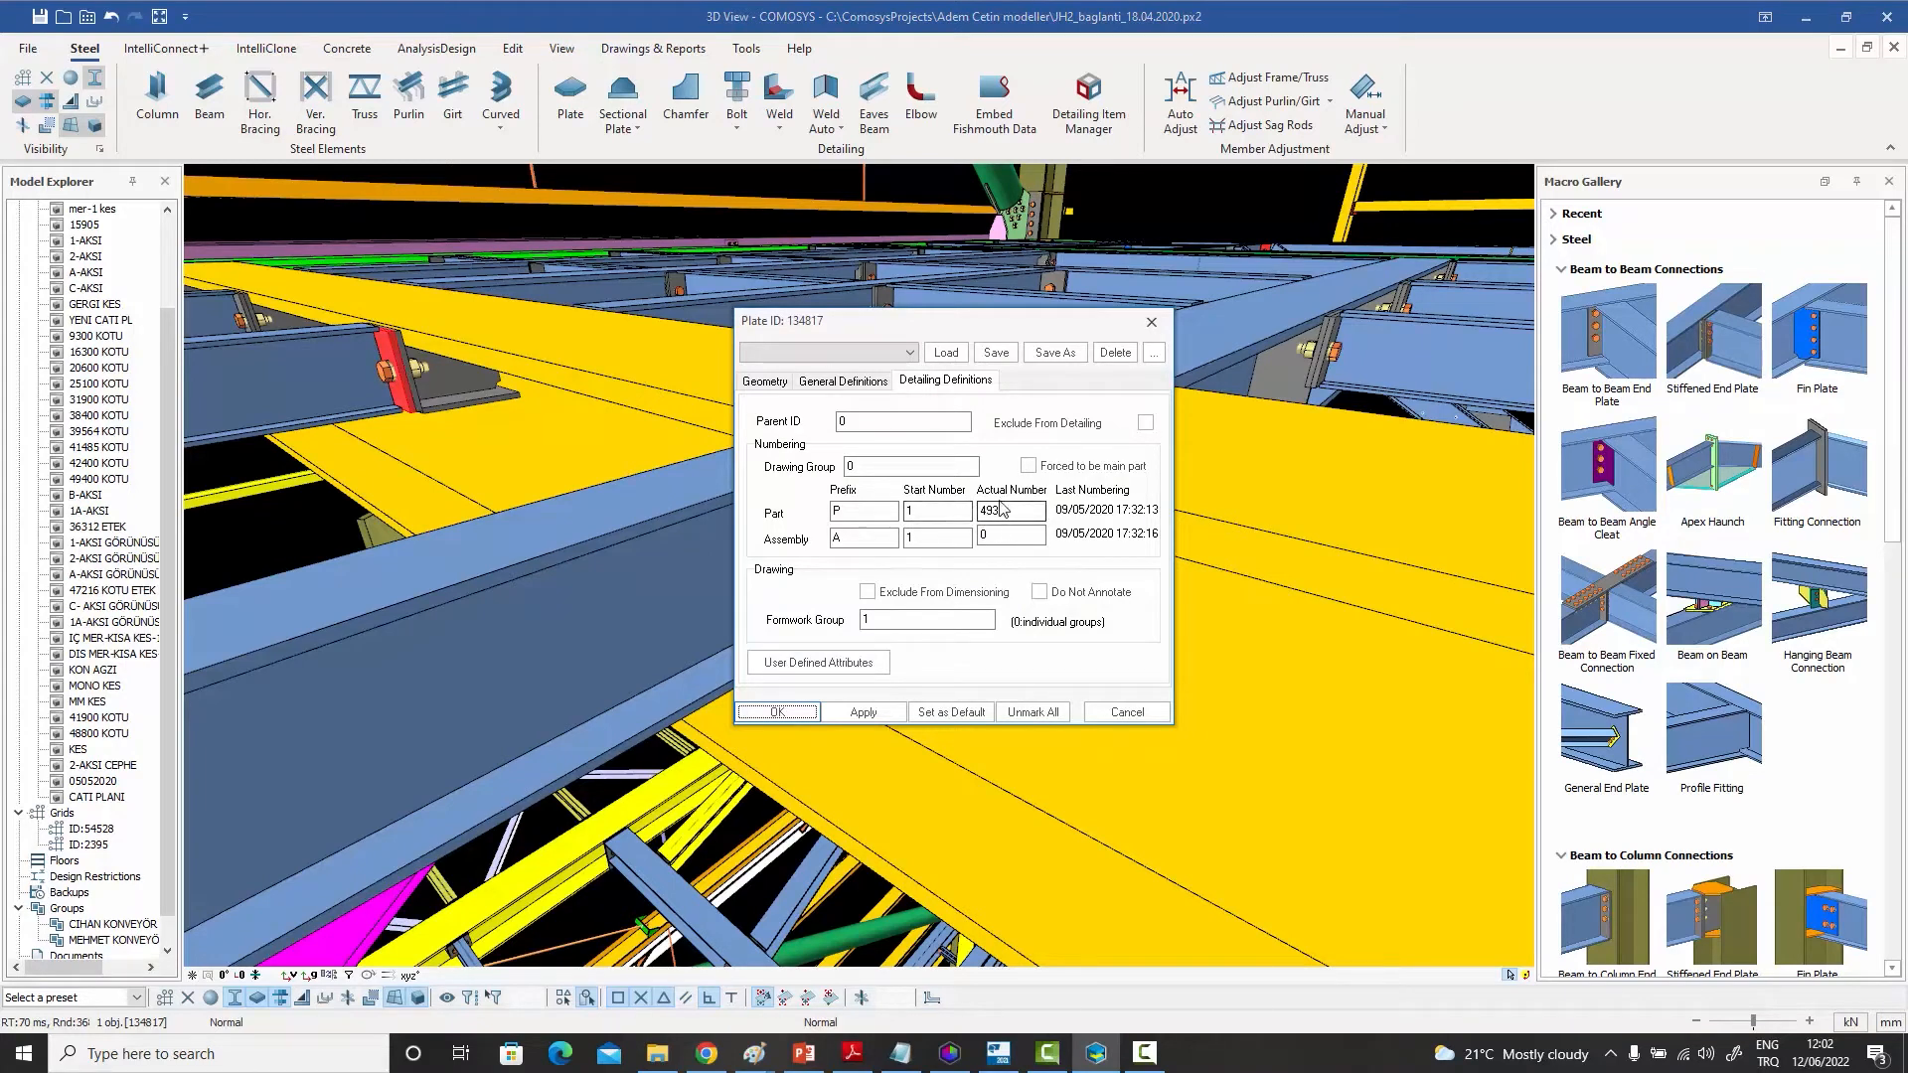
{"action": "left_click", "coordinate": [1151, 322]}
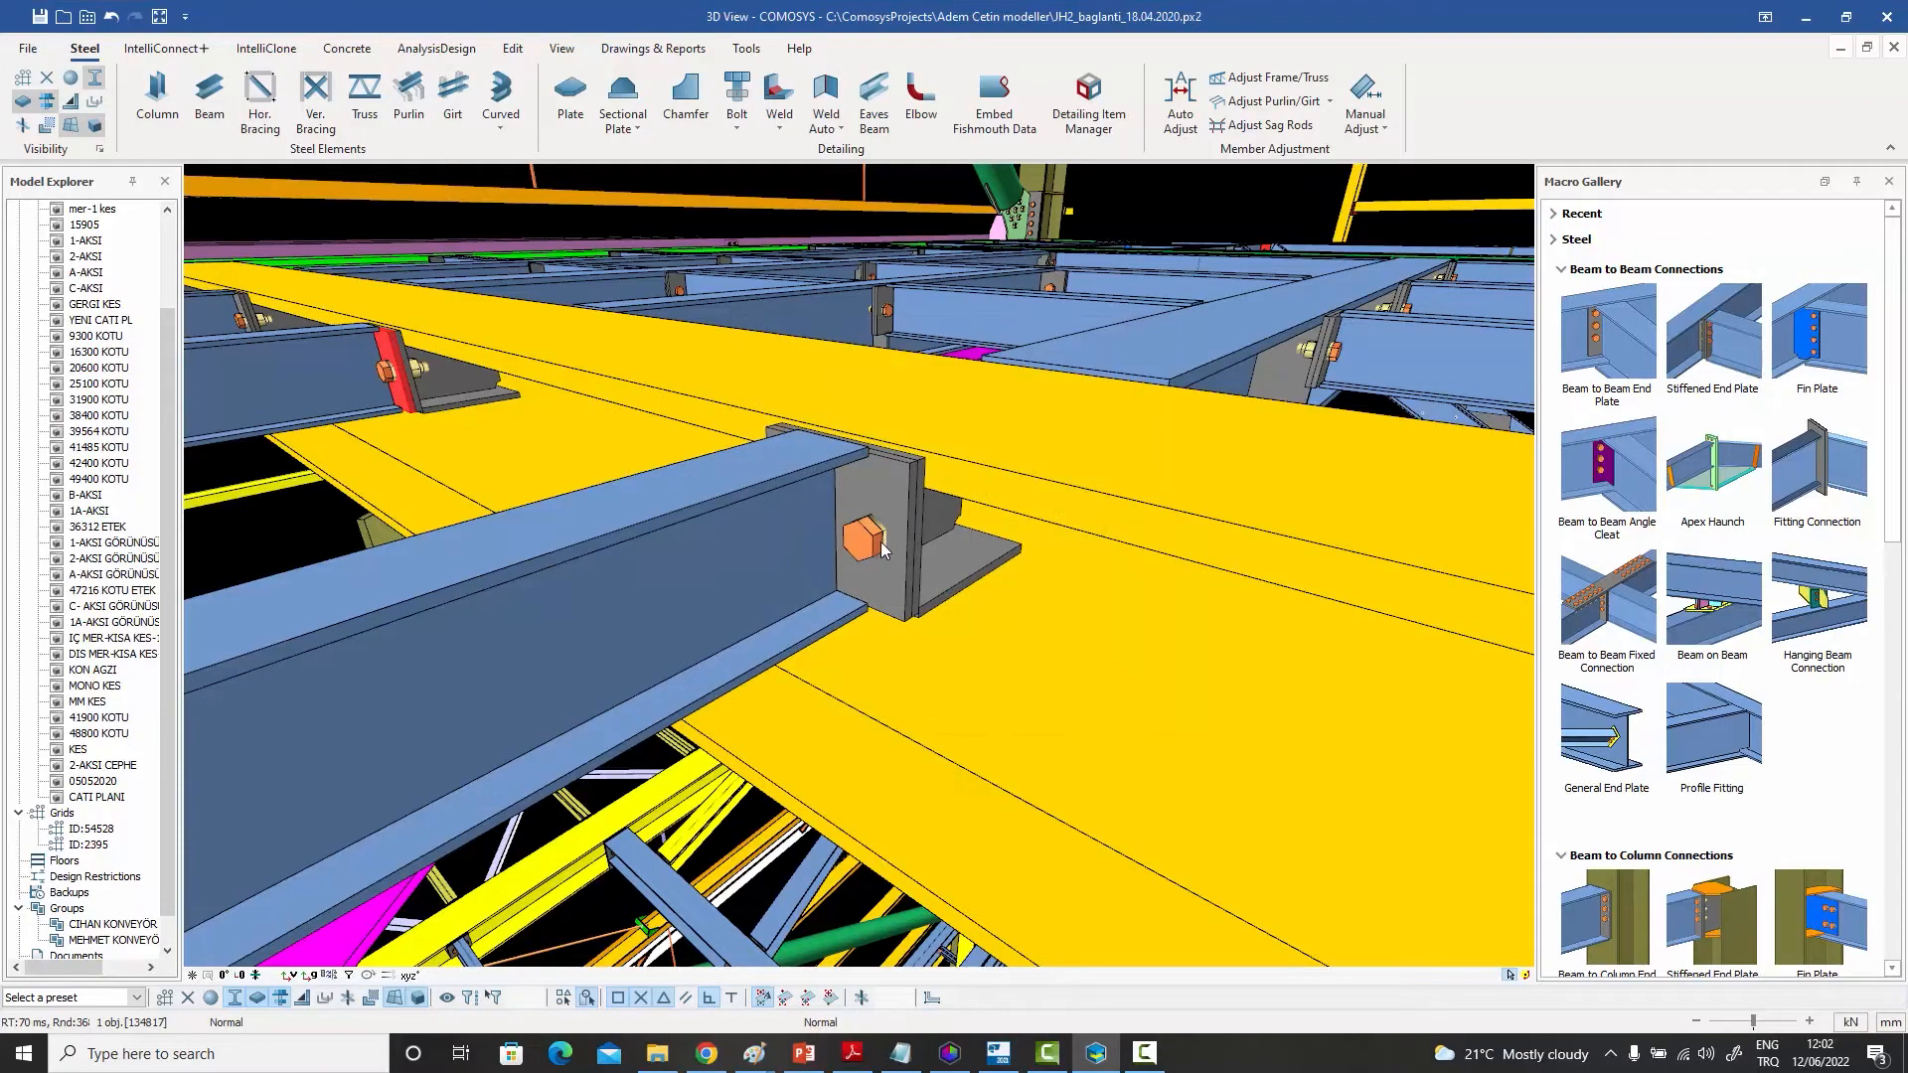
Highlight the main beam, a connection bolt and the adjoining secondary beam one after another to distinguish the connected elements.
{"action": "scroll", "coordinate": [884, 547], "scroll_direction": "down", "scroll_amount": 5}
{"action": "scroll", "coordinate": [880, 571], "scroll_direction": "down", "scroll_amount": 1}
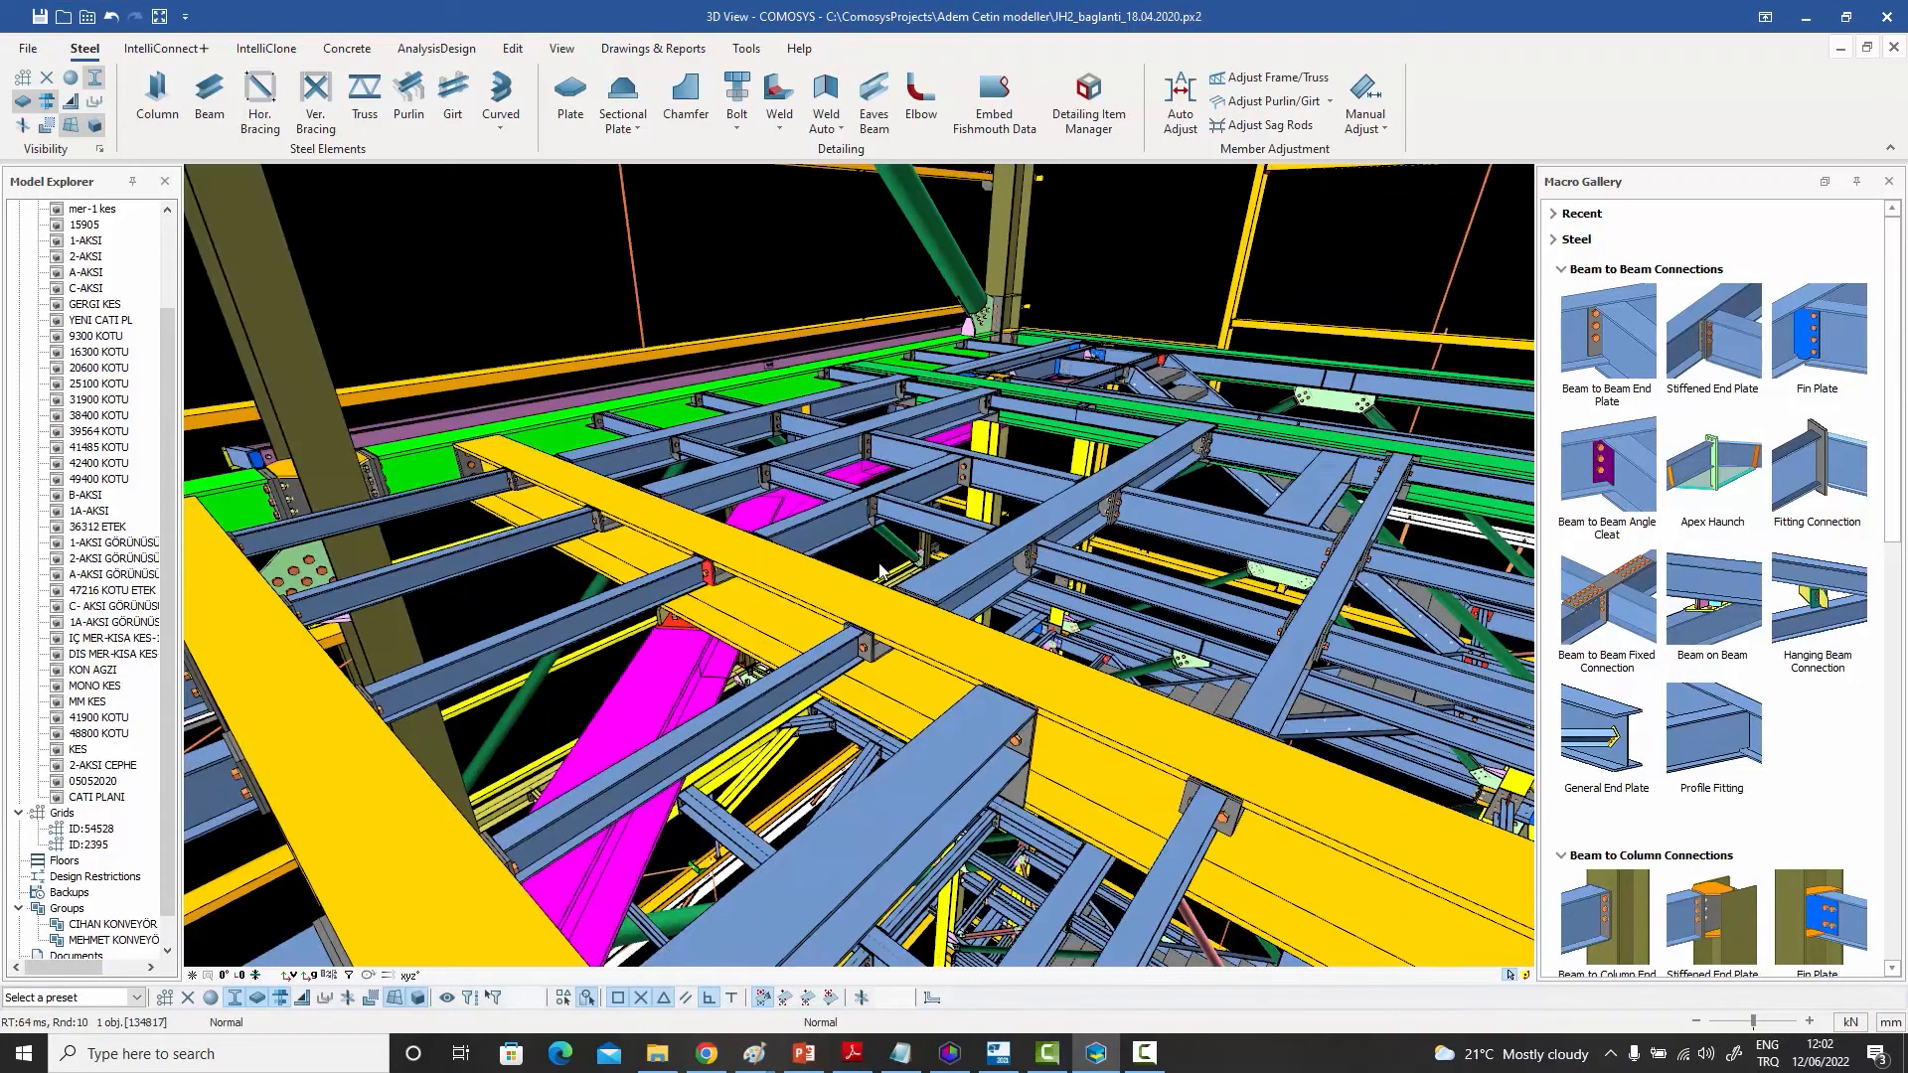
{"action": "scroll", "coordinate": [892, 578], "scroll_direction": "down", "scroll_amount": 3}
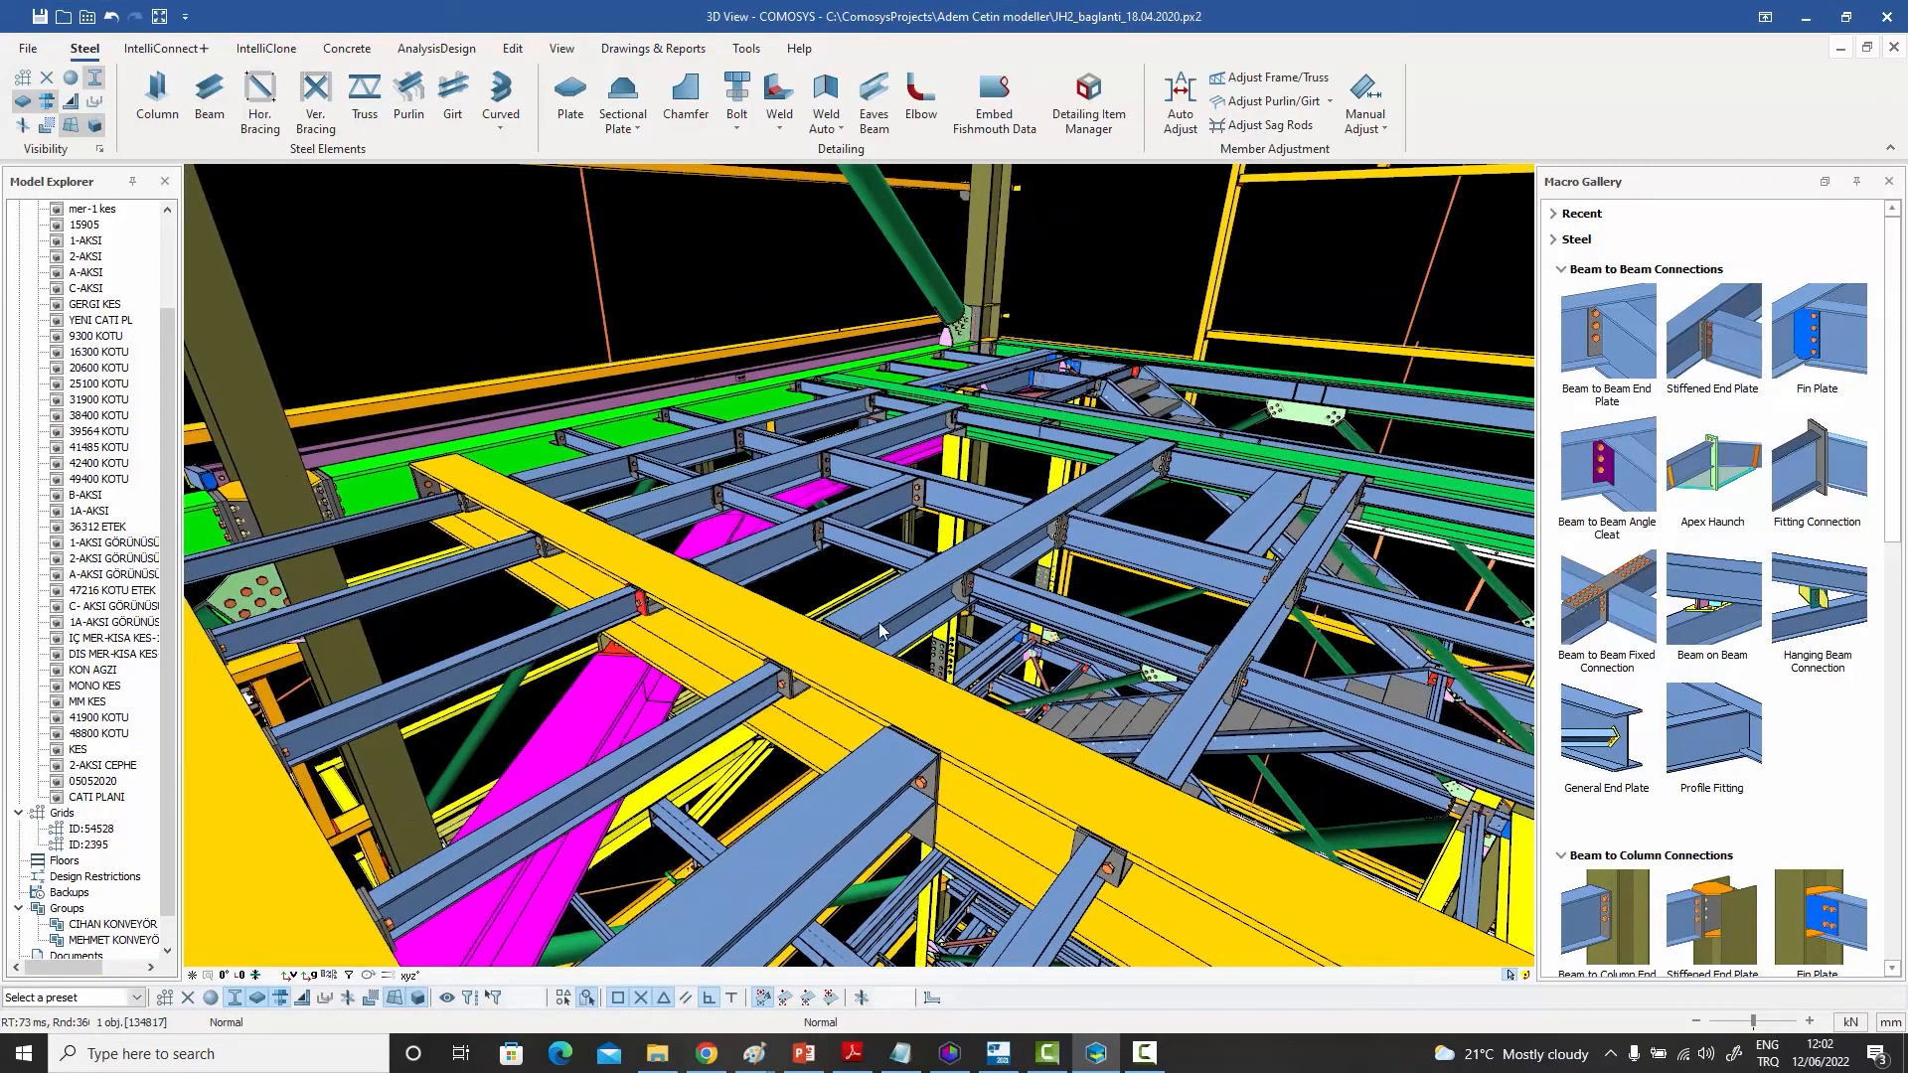
{"action": "left_click", "coordinate": [837, 665]}
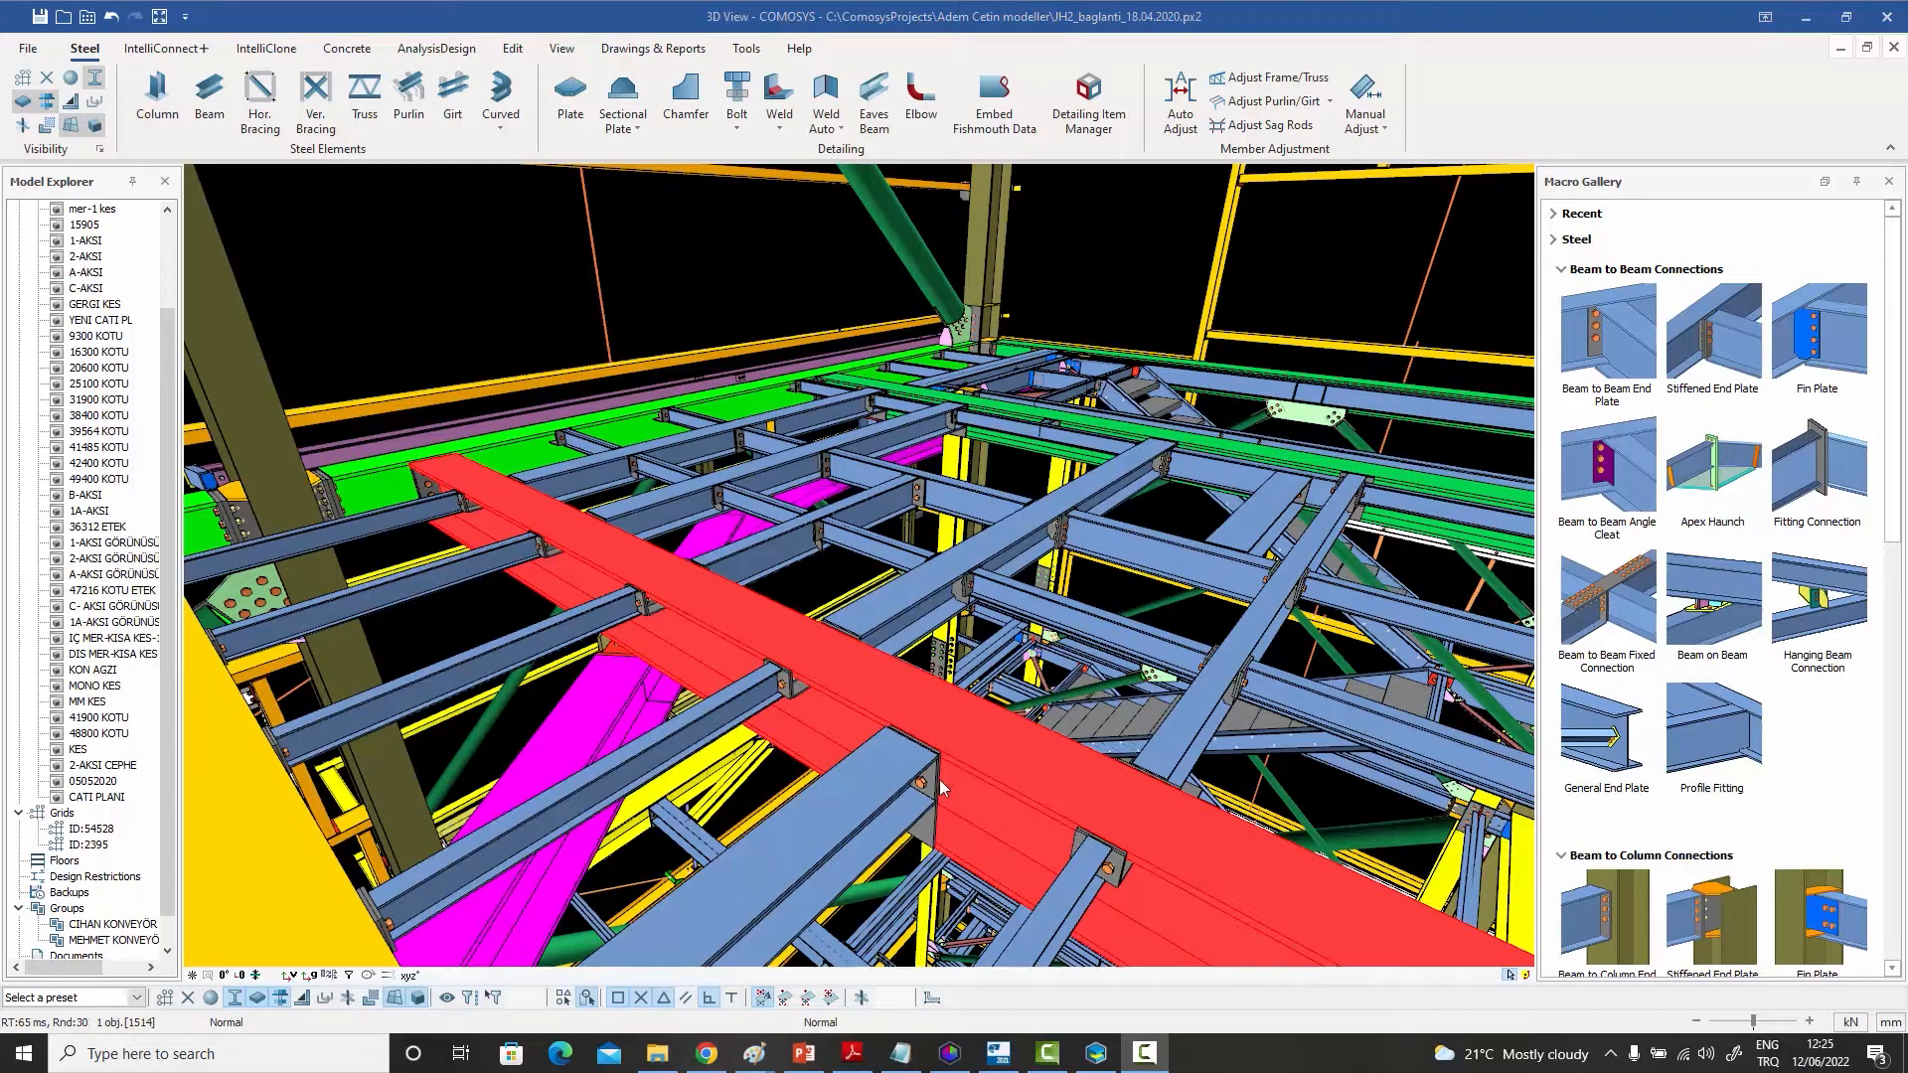
{"action": "key", "text": "Escape"}
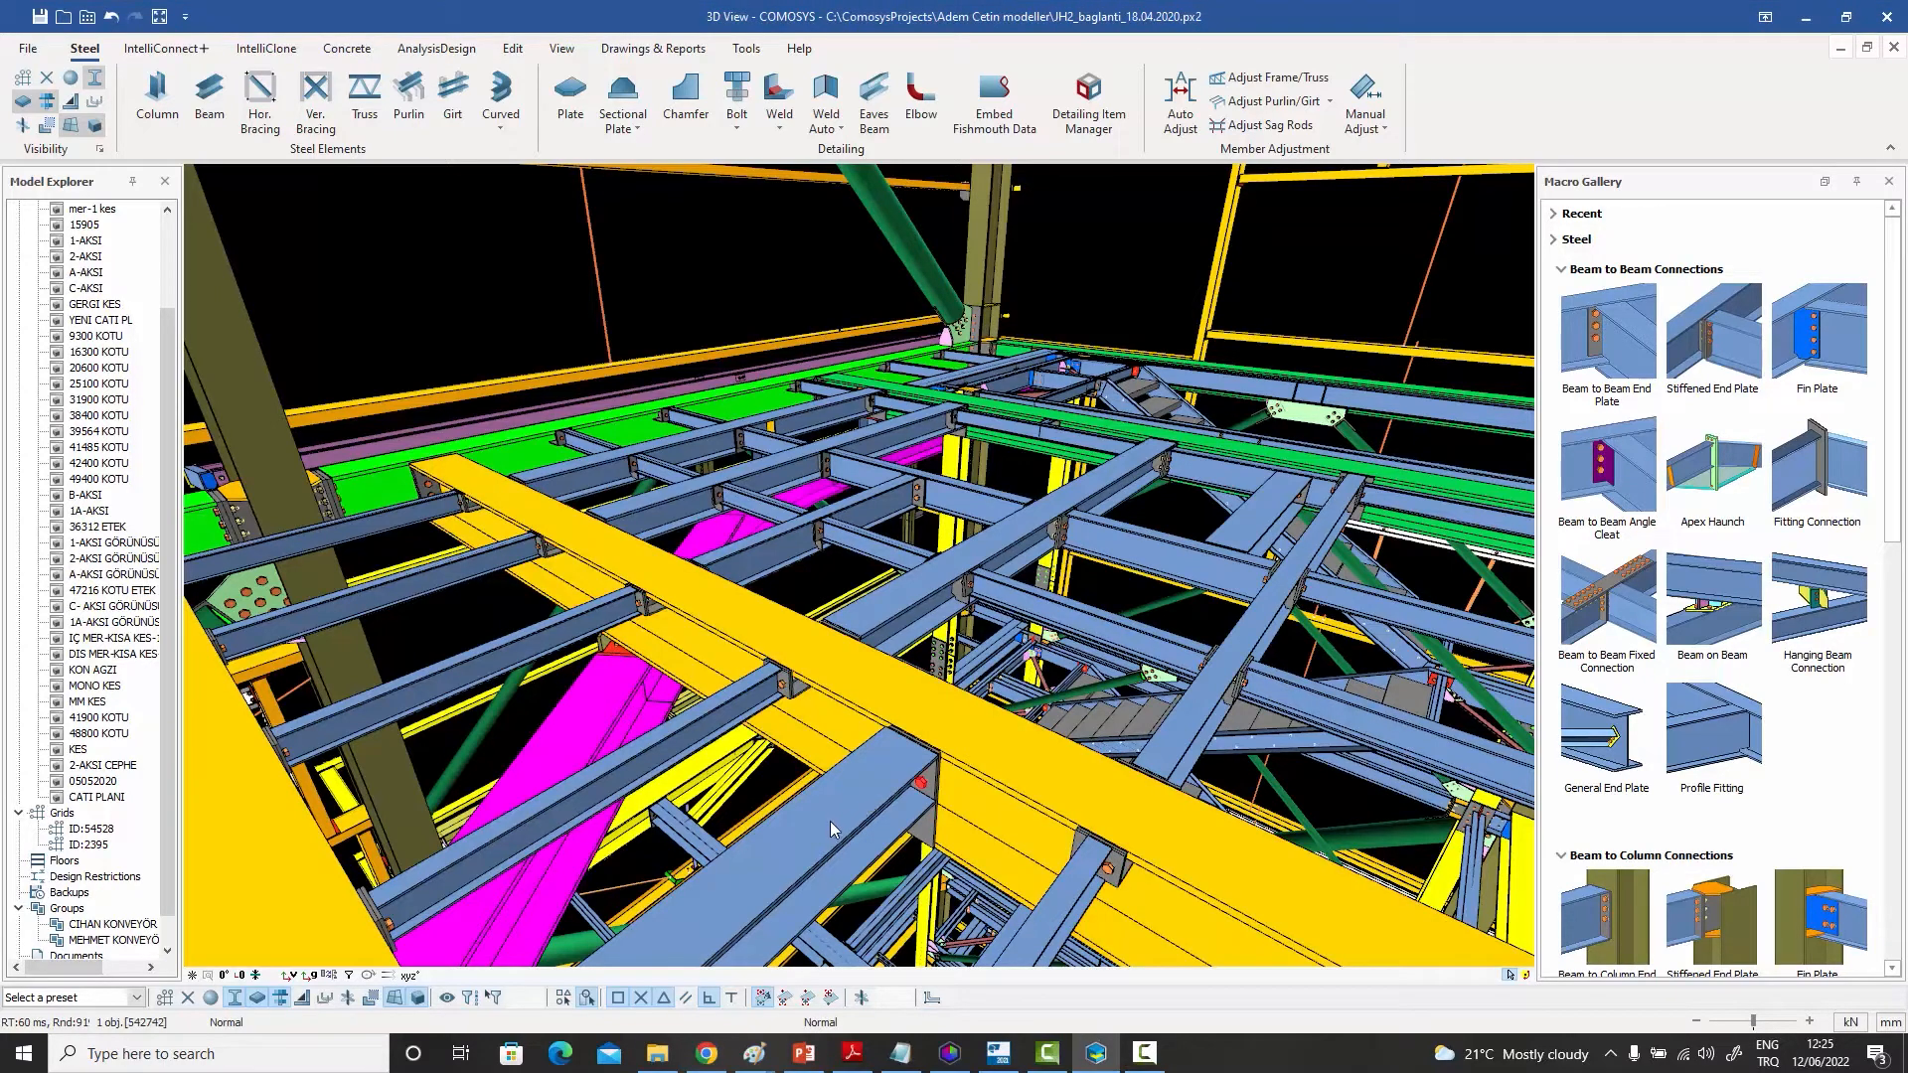
{"action": "left_click", "coordinate": [830, 822]}
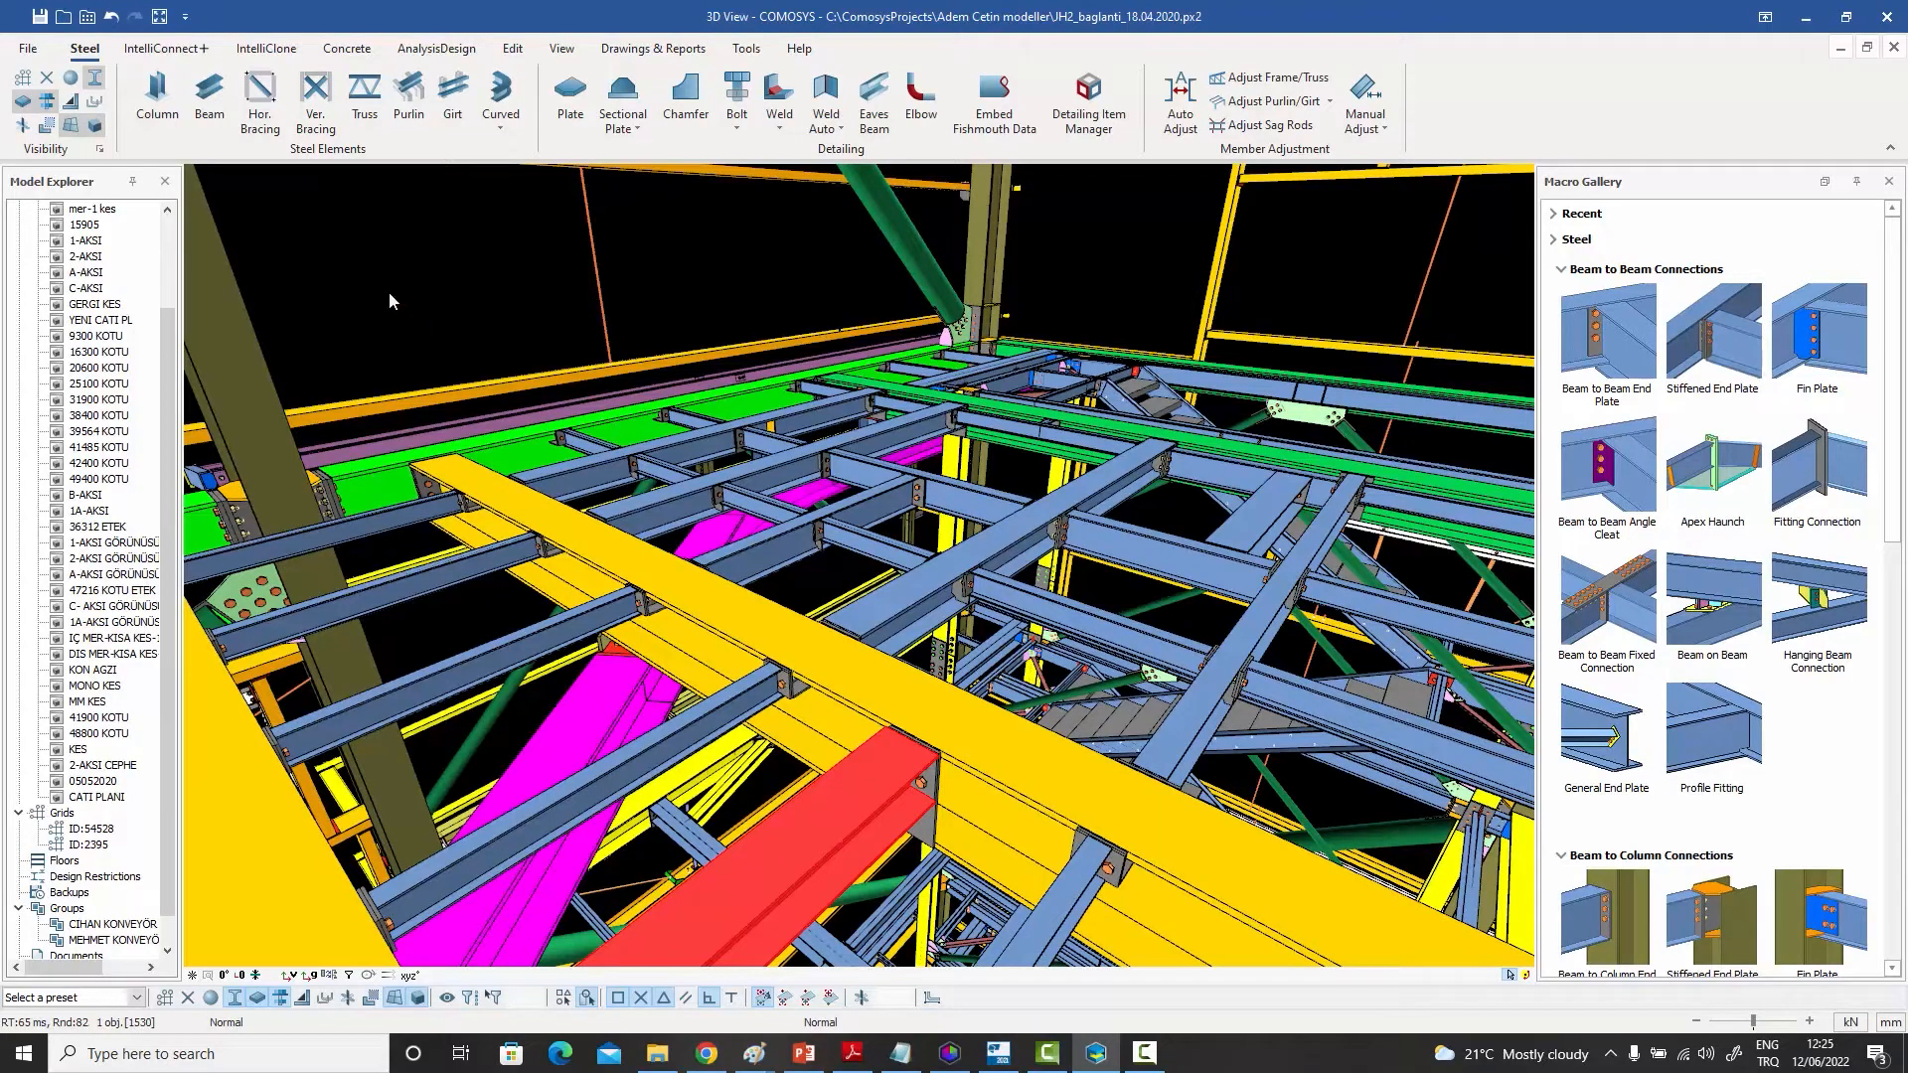
Review the visibility and selectability settings for the element types without changing them, and clear the selection.
{"action": "left_click", "coordinate": [100, 149]}
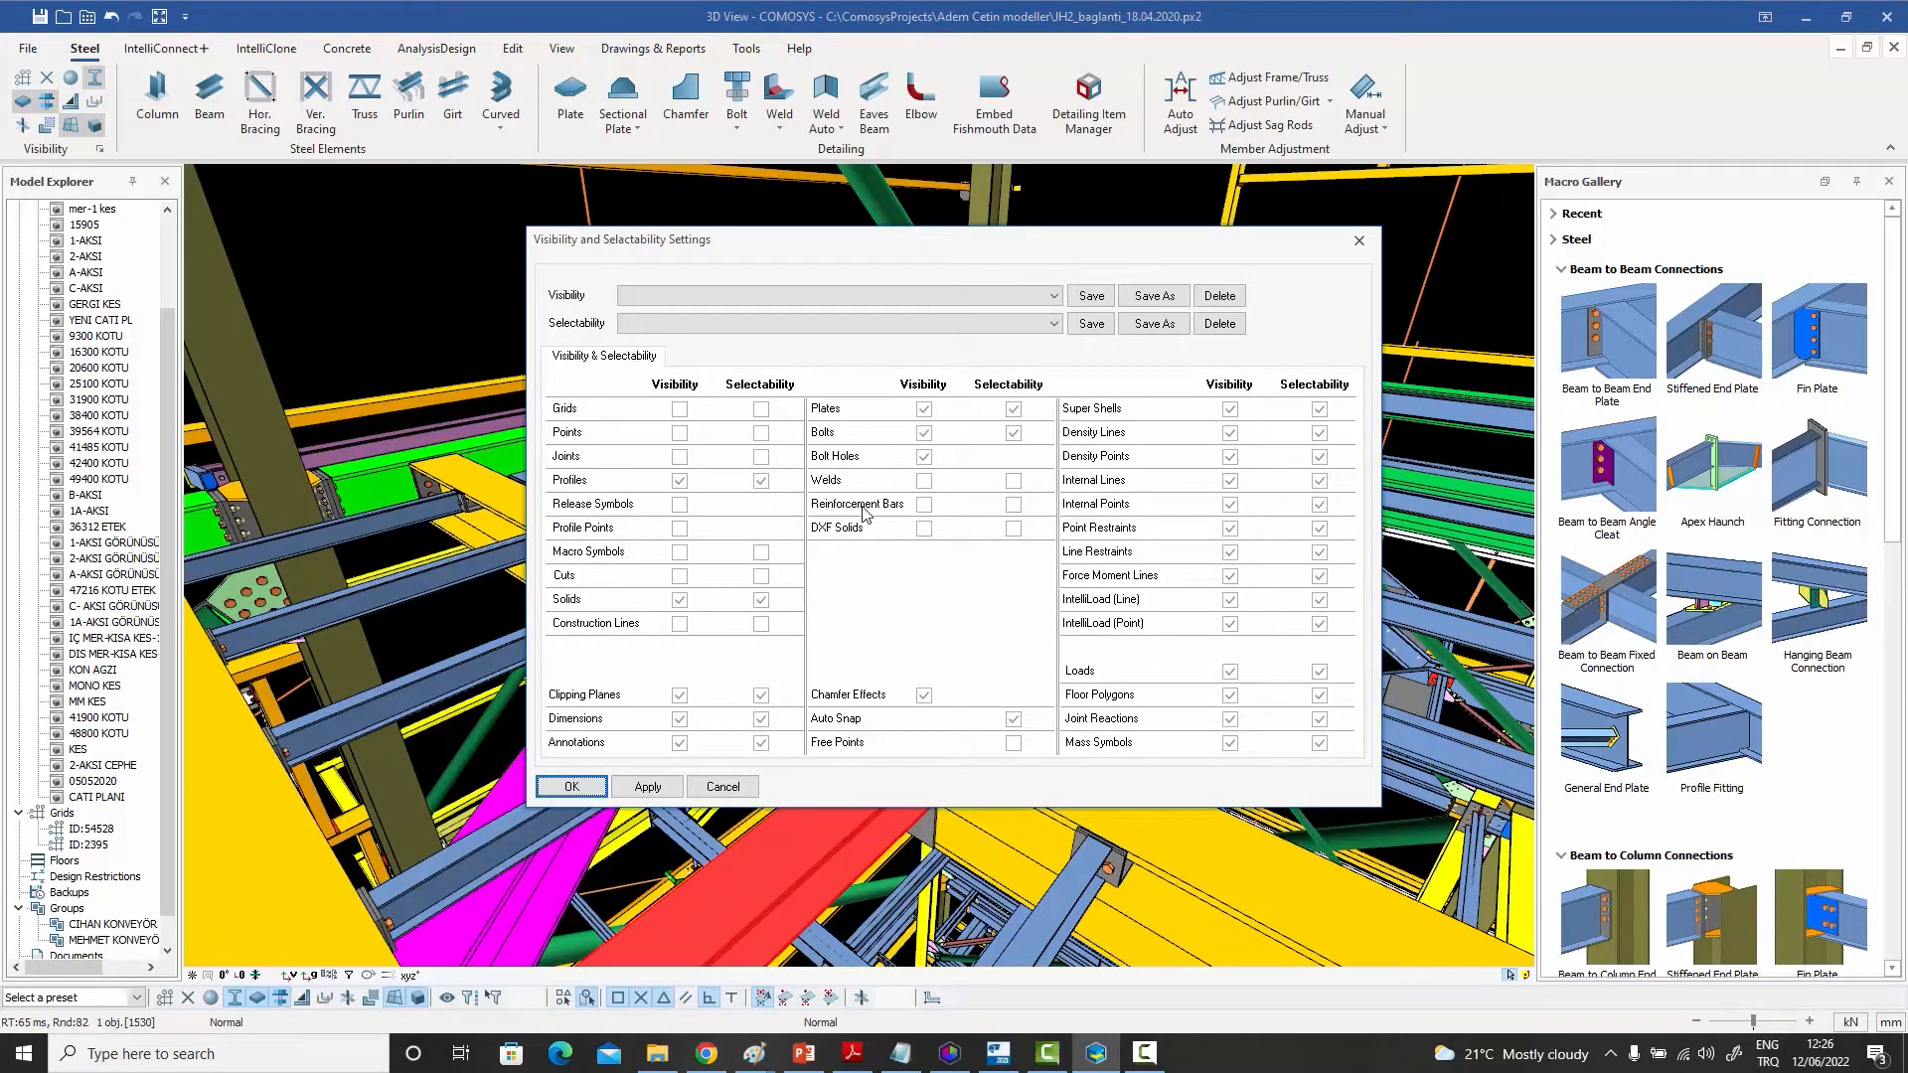
{"action": "left_click", "coordinate": [722, 787]}
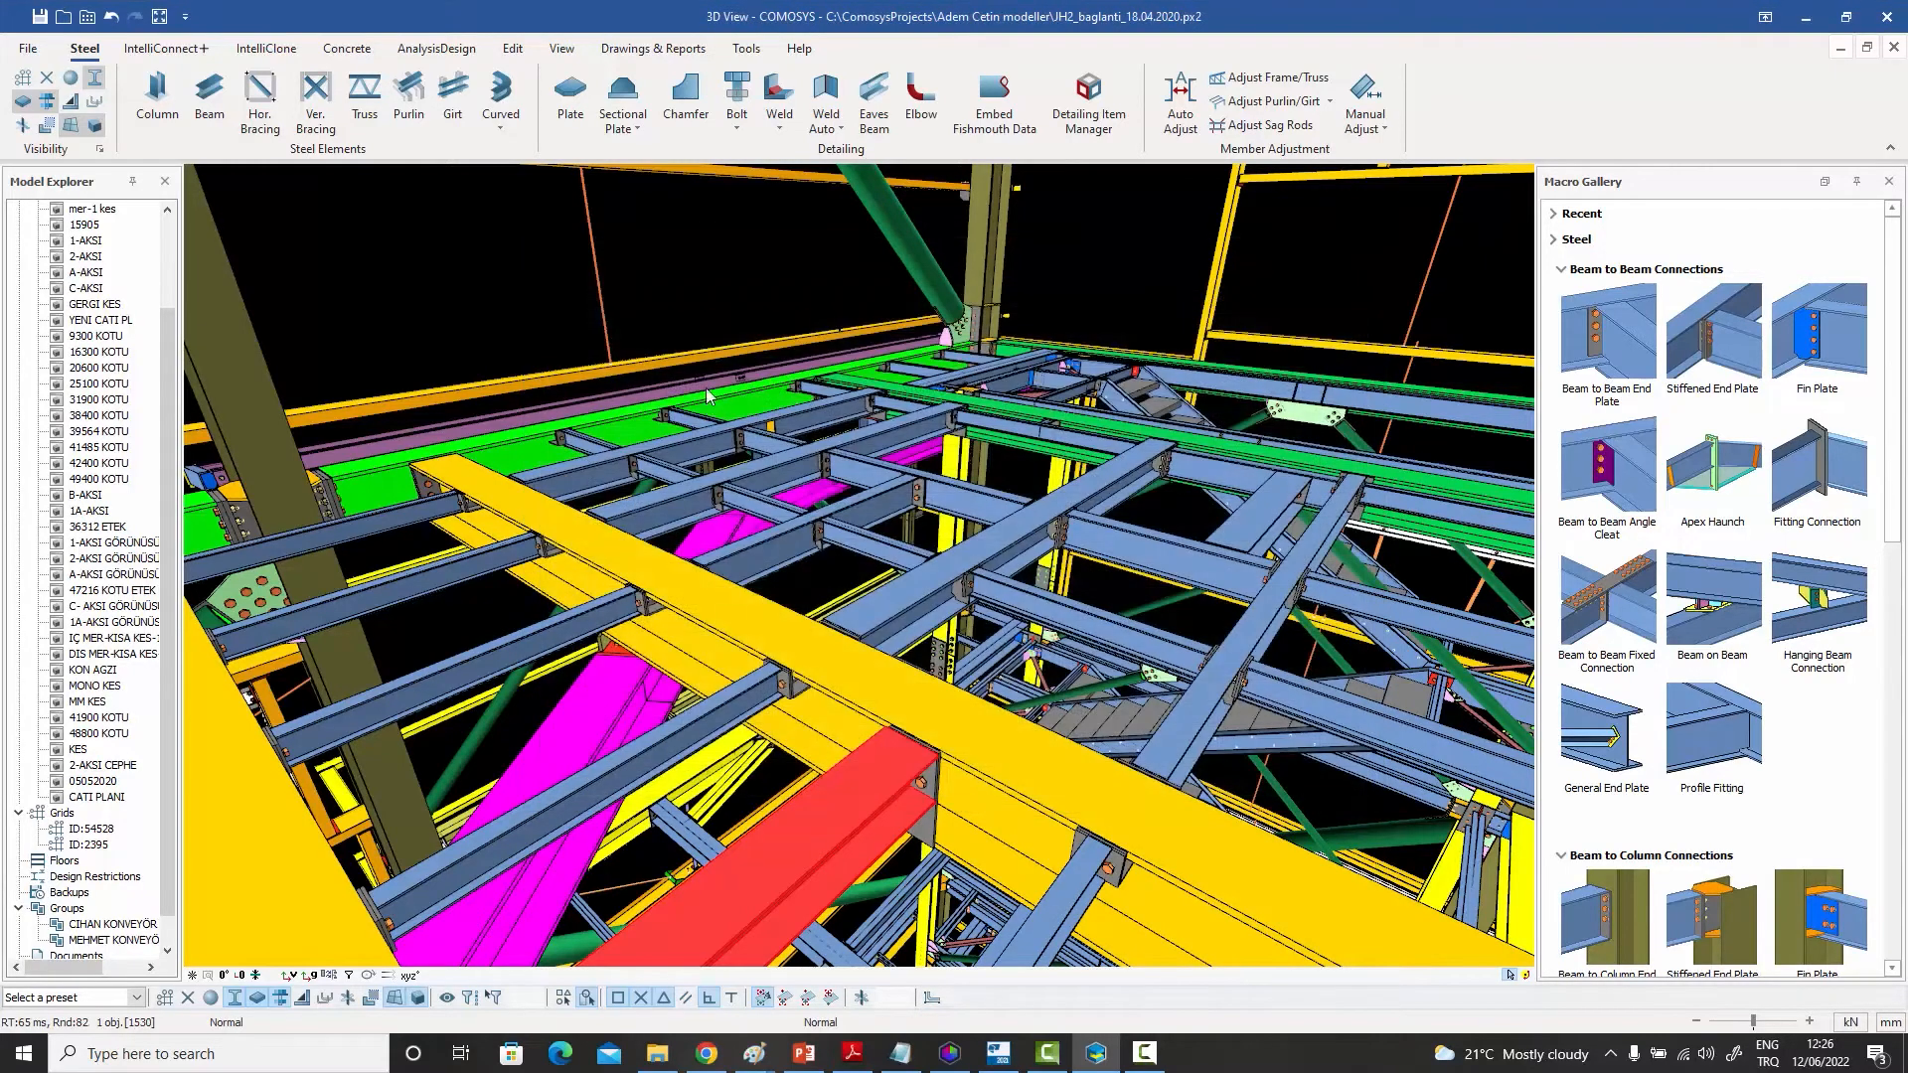
{"action": "left_click", "coordinate": [705, 296]}
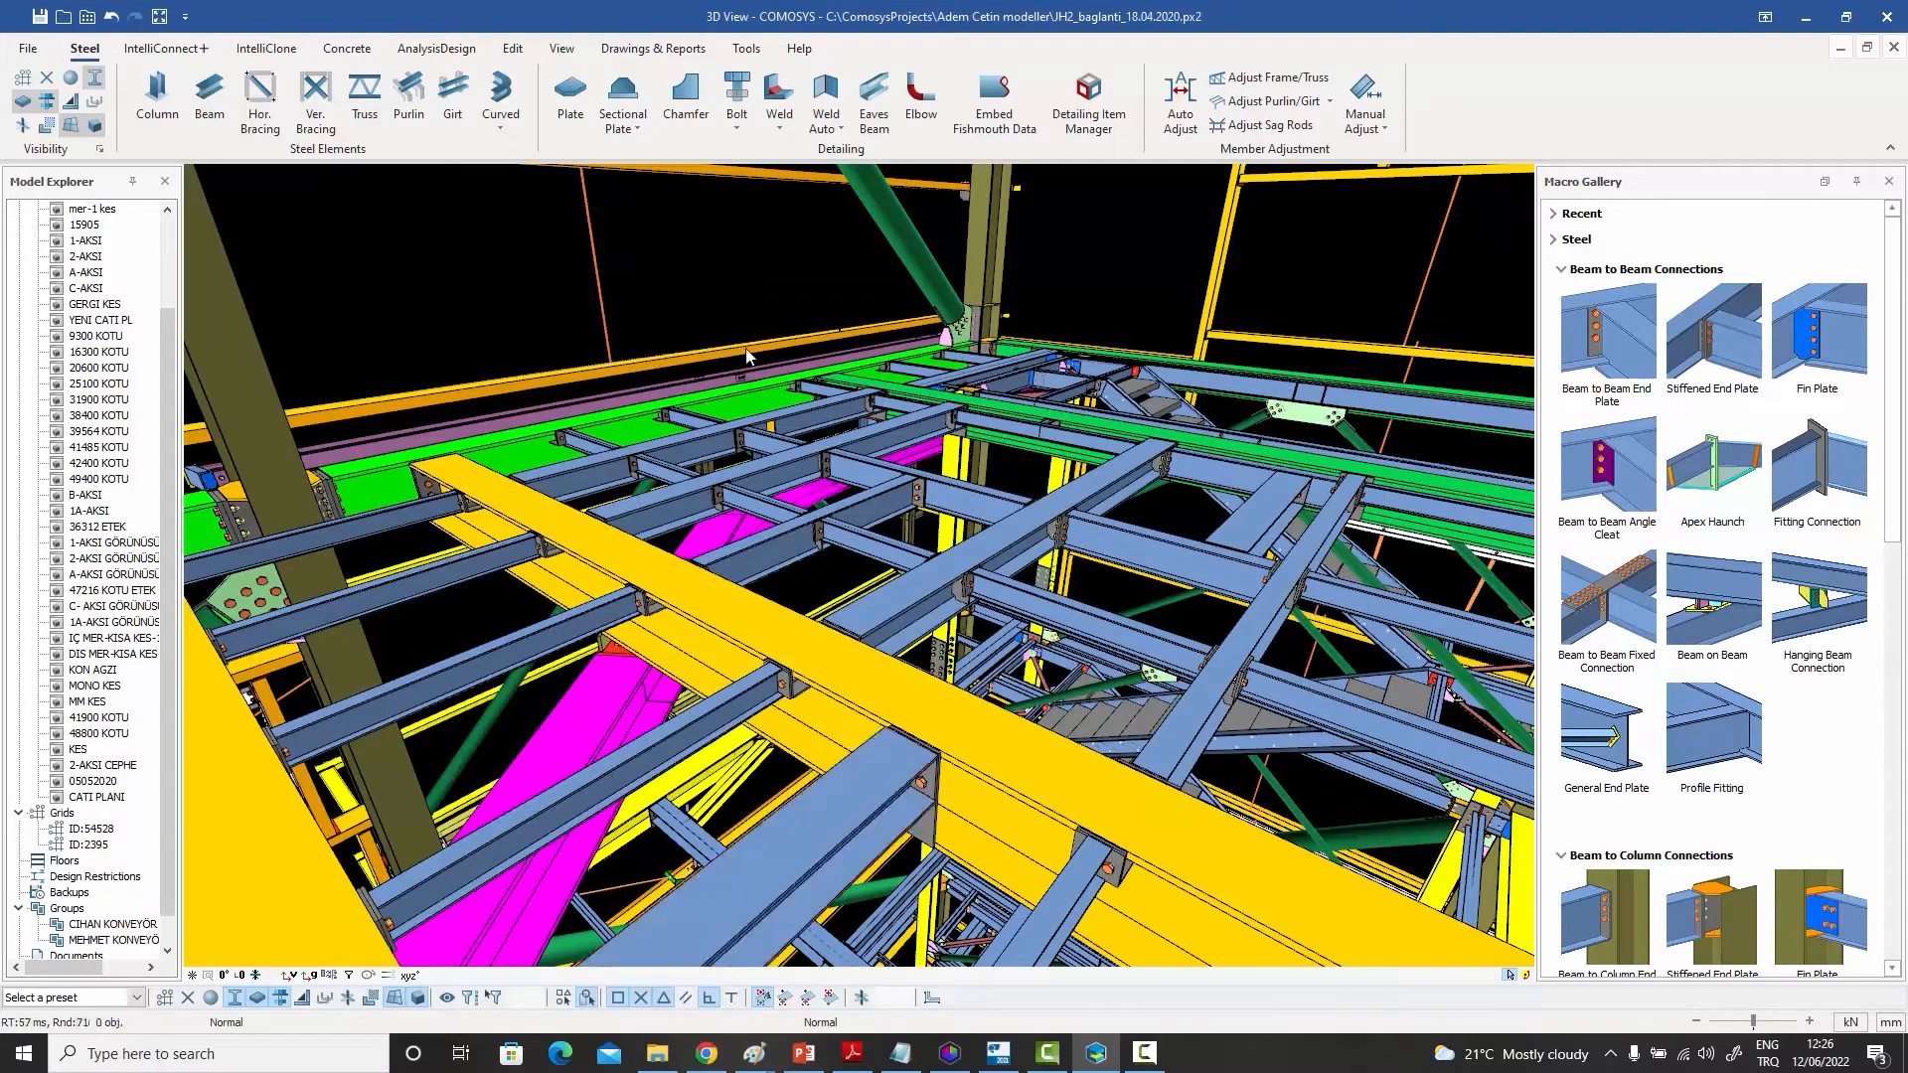
Review the part and assembly prefixes and start numbers in the yellow main beam's detailing definitions.
{"action": "double_click", "coordinate": [996, 753]}
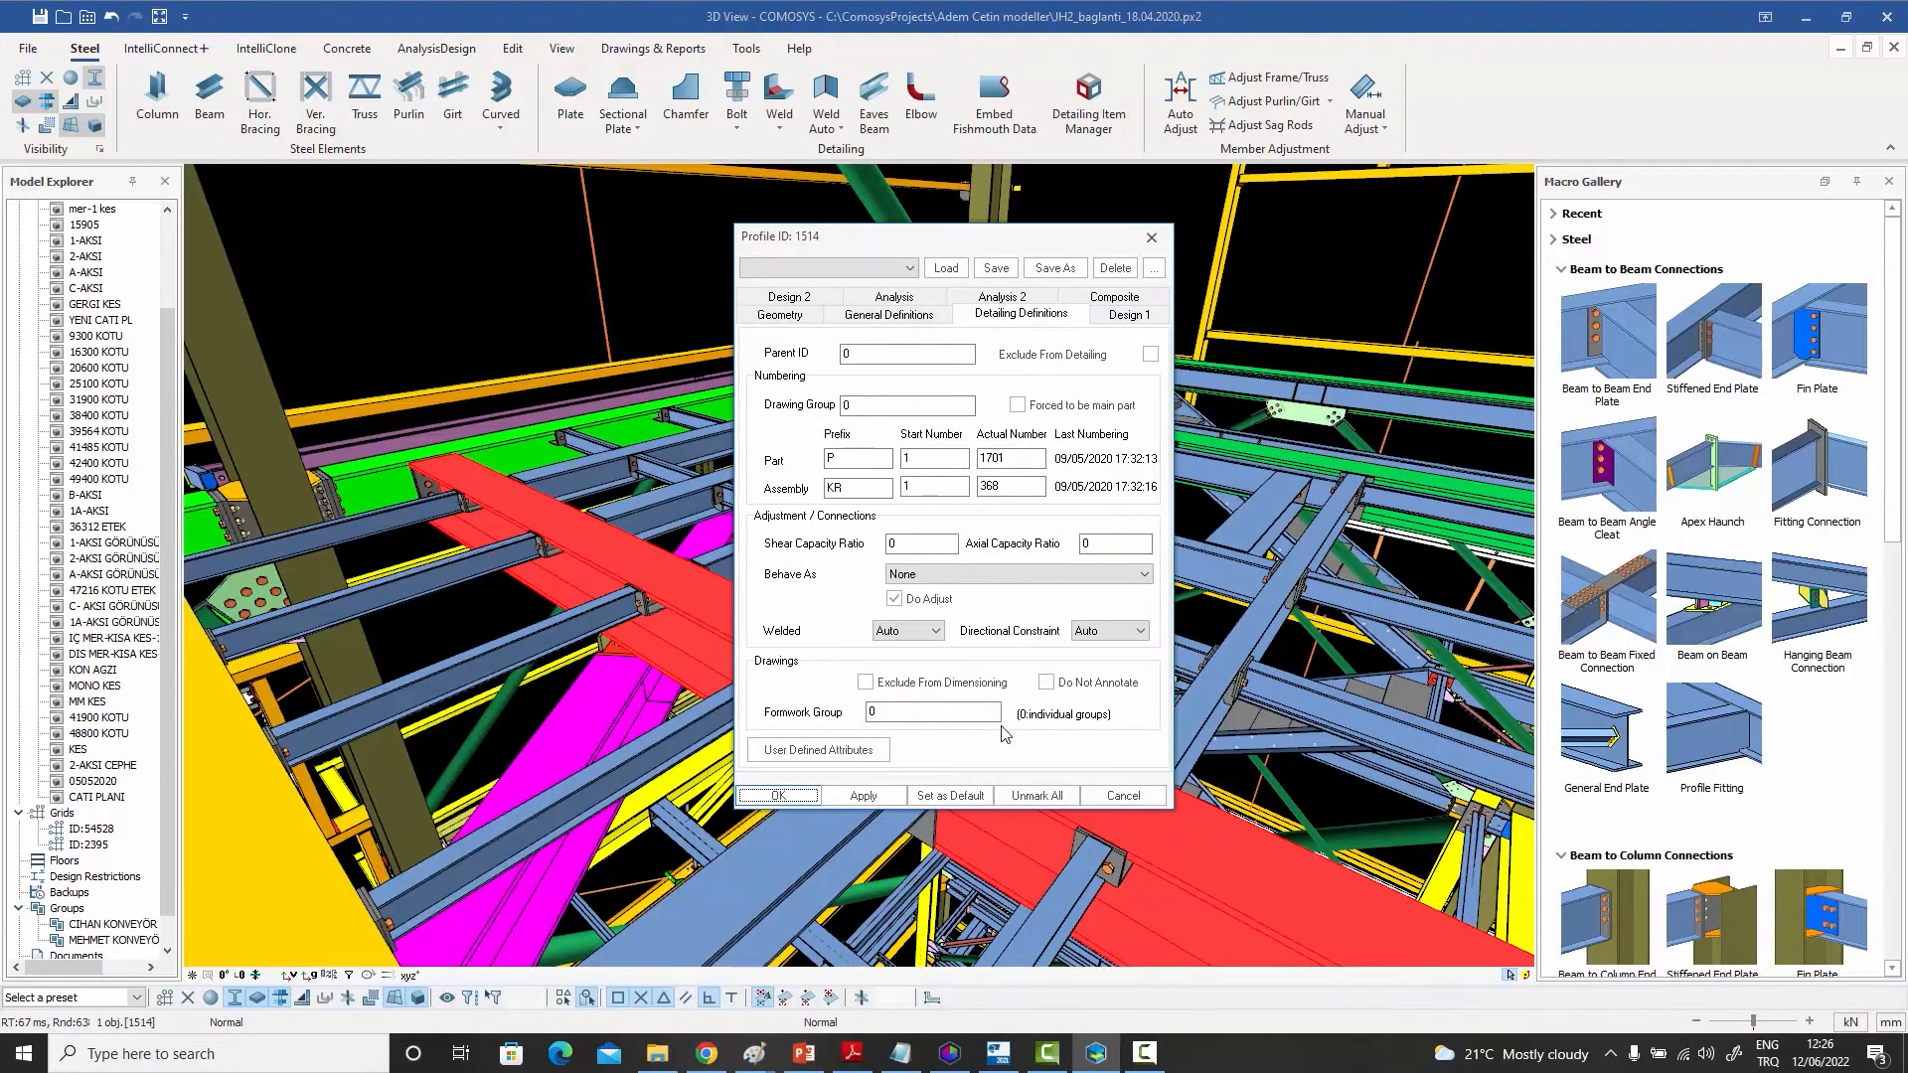
{"action": "left_click_drag", "start_coordinate": [893, 237], "coordinate": [900, 216]}
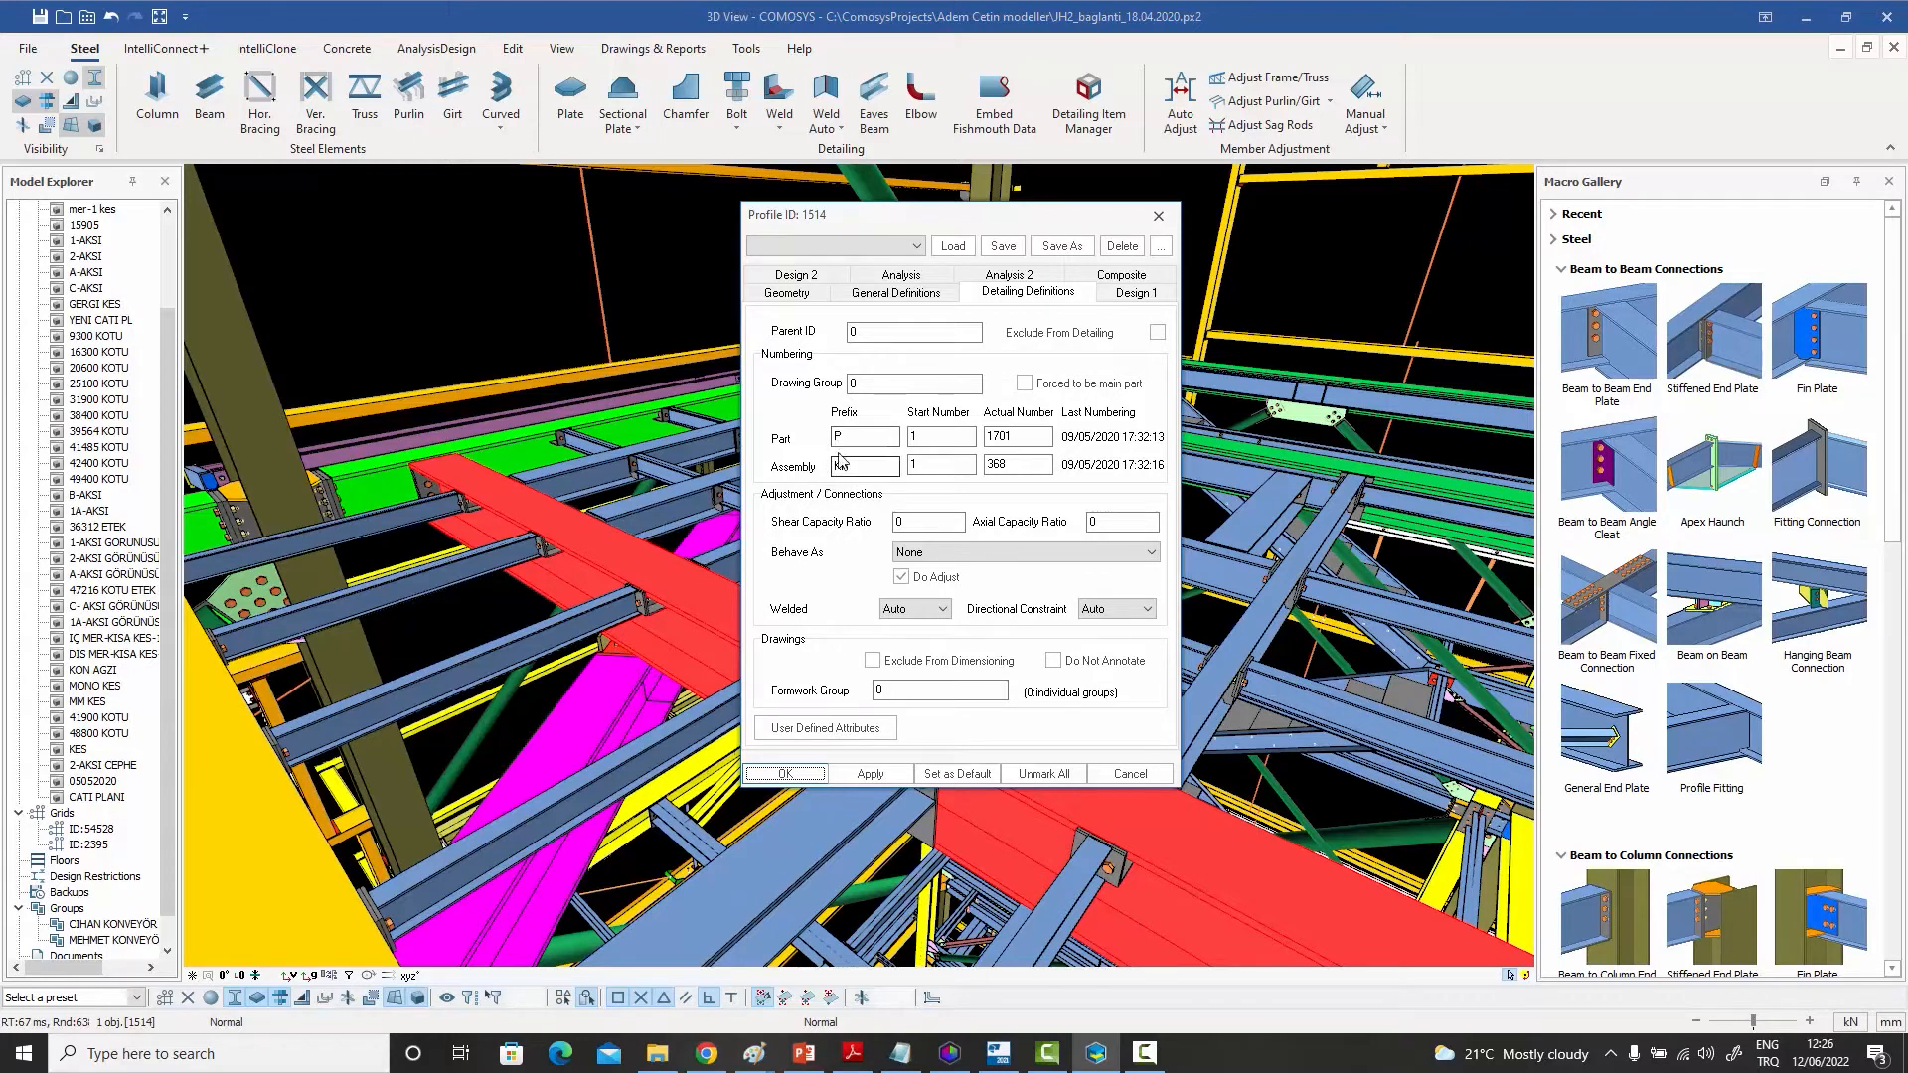
{"action": "left_click", "coordinate": [921, 429]}
{"action": "left_click", "coordinate": [916, 467]}
Try 101 and 201 as the main beam's assembly start number and discard the entries.
{"action": "left_click", "coordinate": [941, 466]}
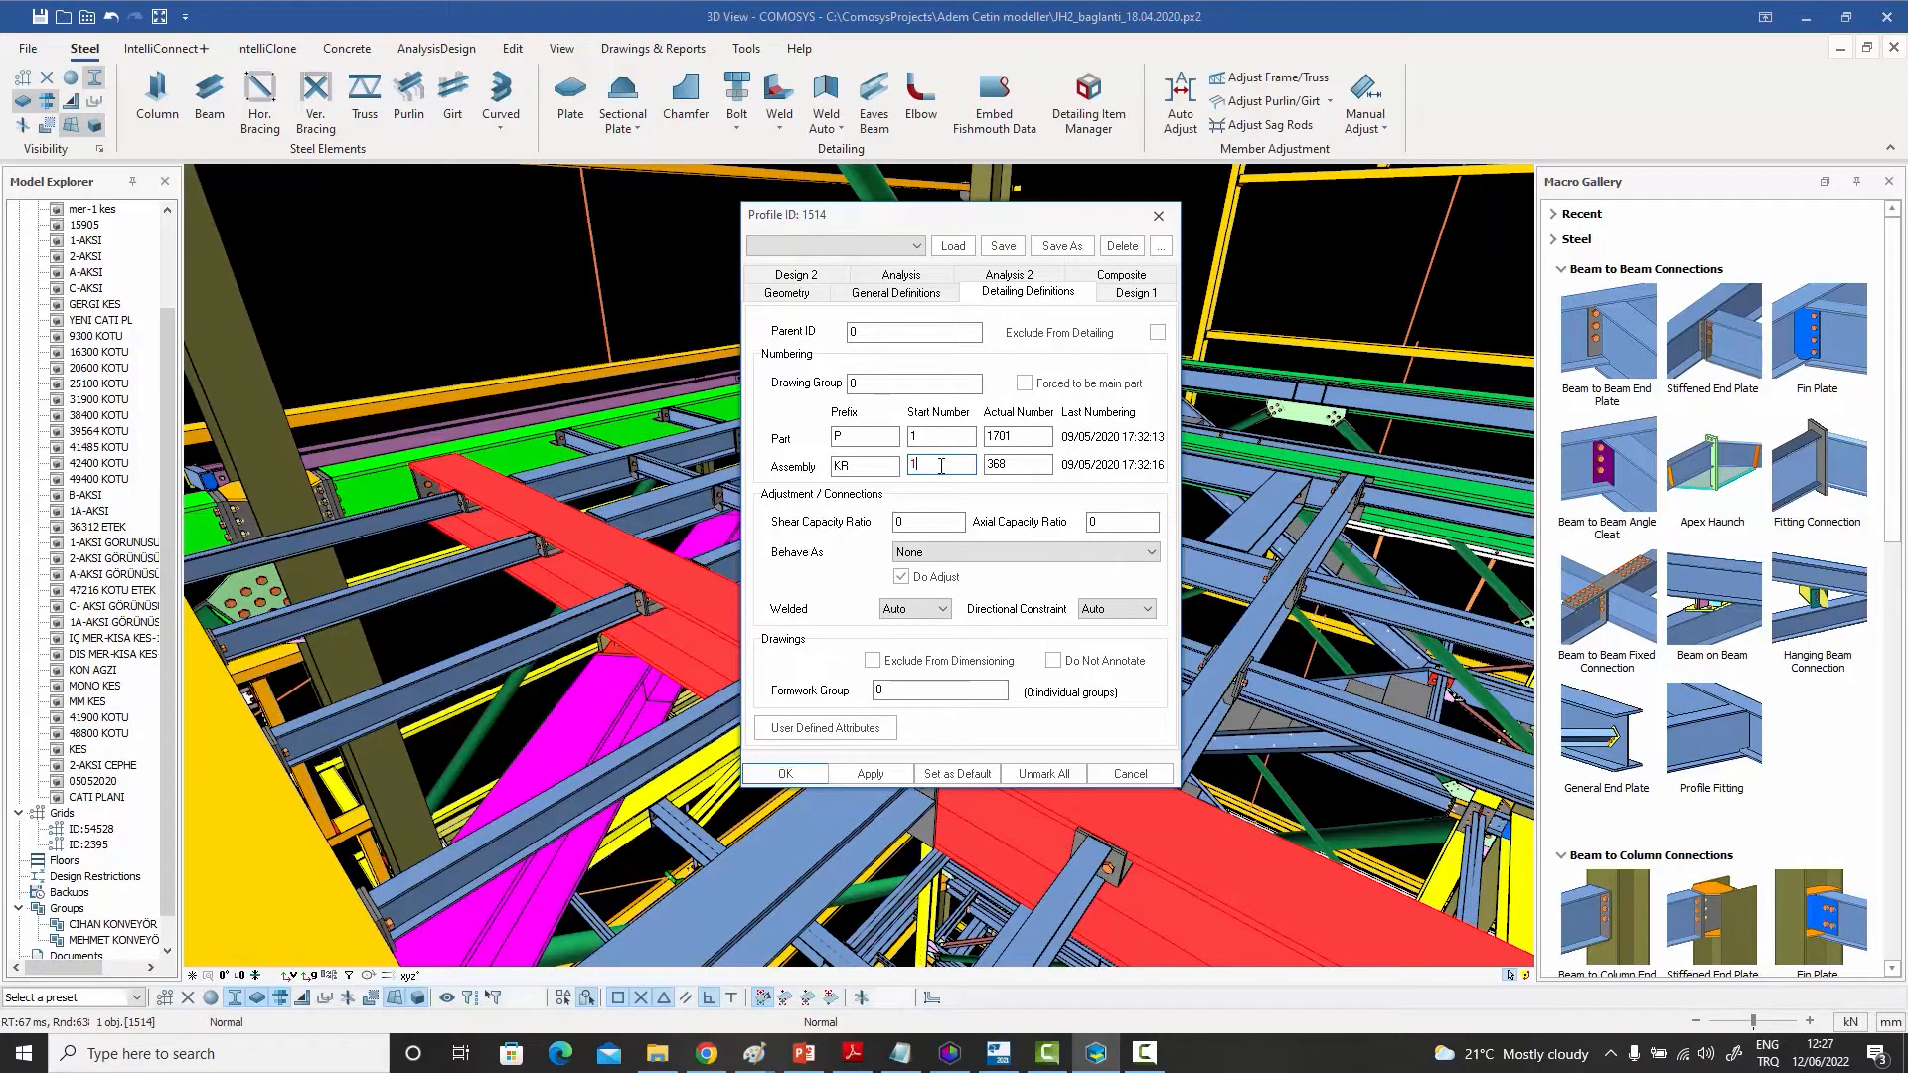
{"action": "type", "text": "01"}
{"action": "double_click", "coordinate": [949, 465]}
{"action": "type", "text": "20"}
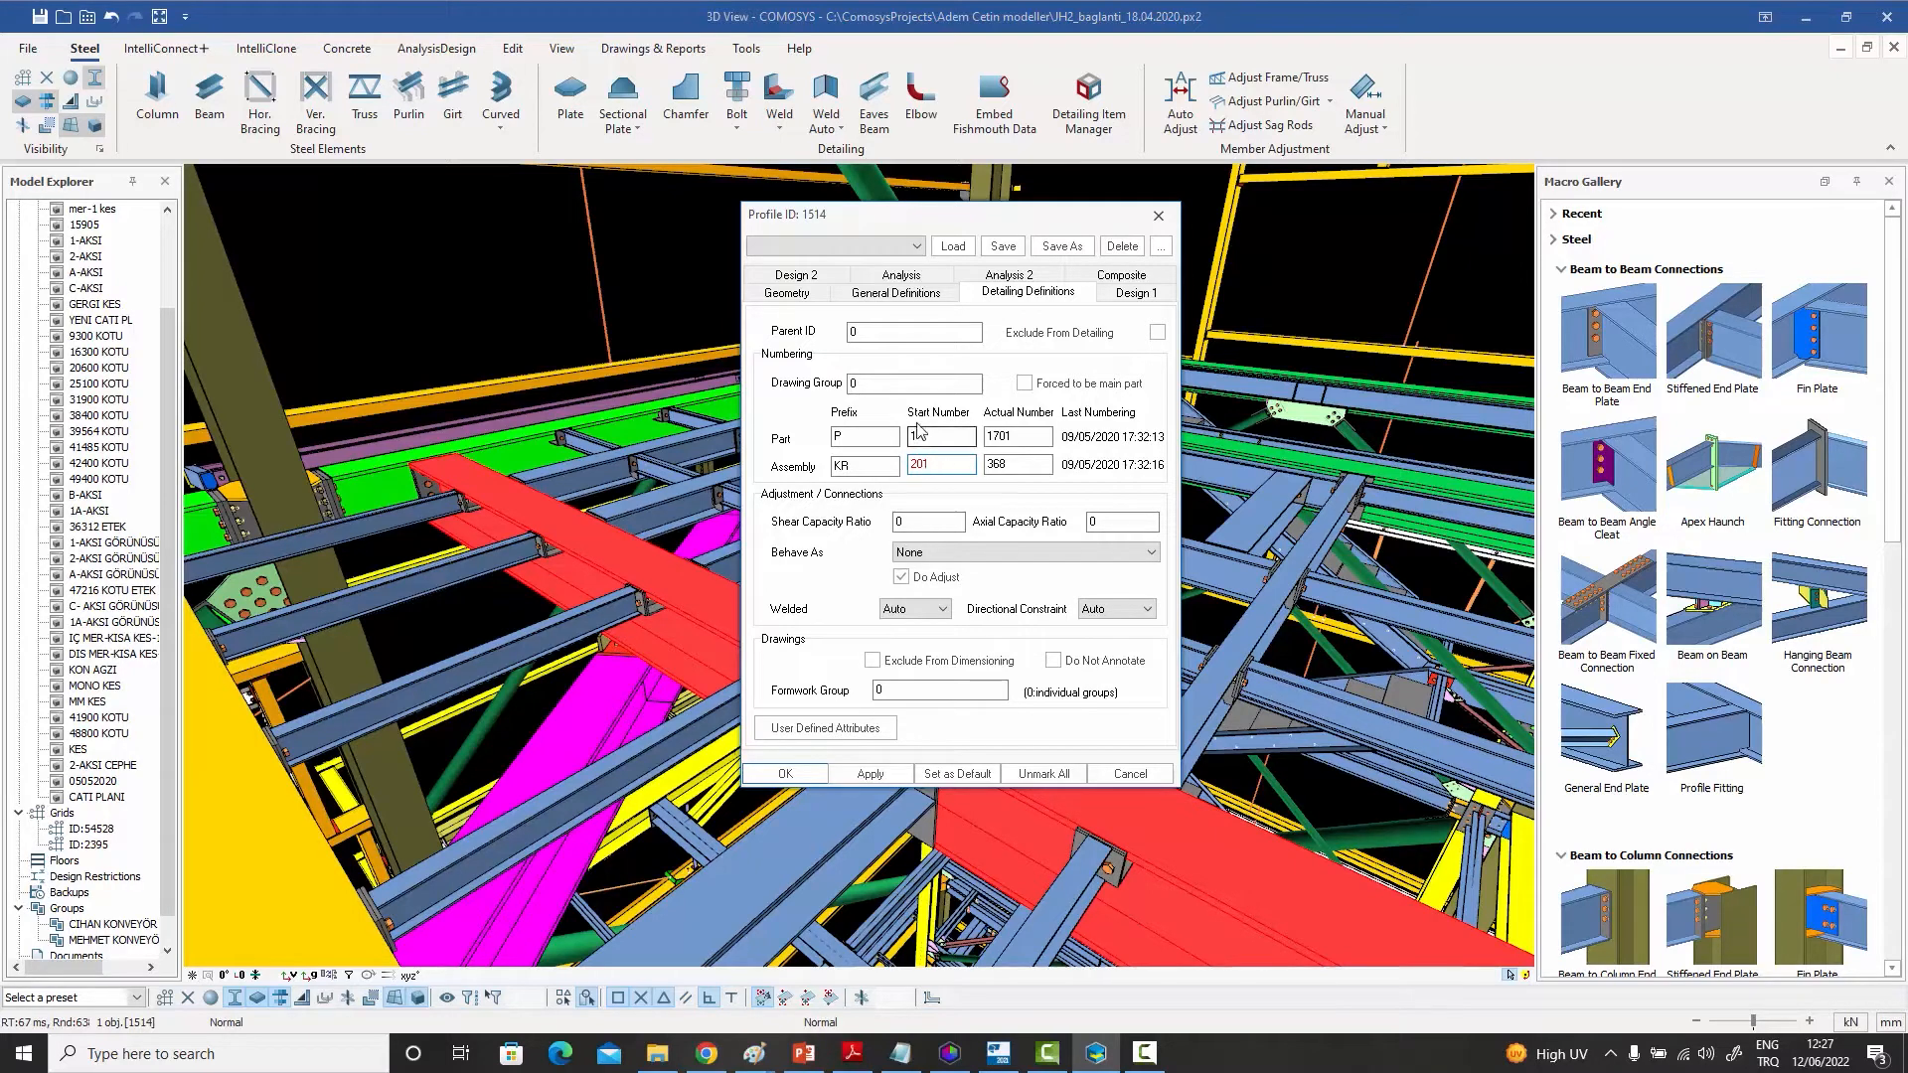
{"action": "double_click", "coordinate": [938, 464]}
{"action": "type", "text": "101"}
{"action": "left_click_drag", "start_coordinate": [937, 471], "coordinate": [835, 451]}
{"action": "type", "text": "201"}
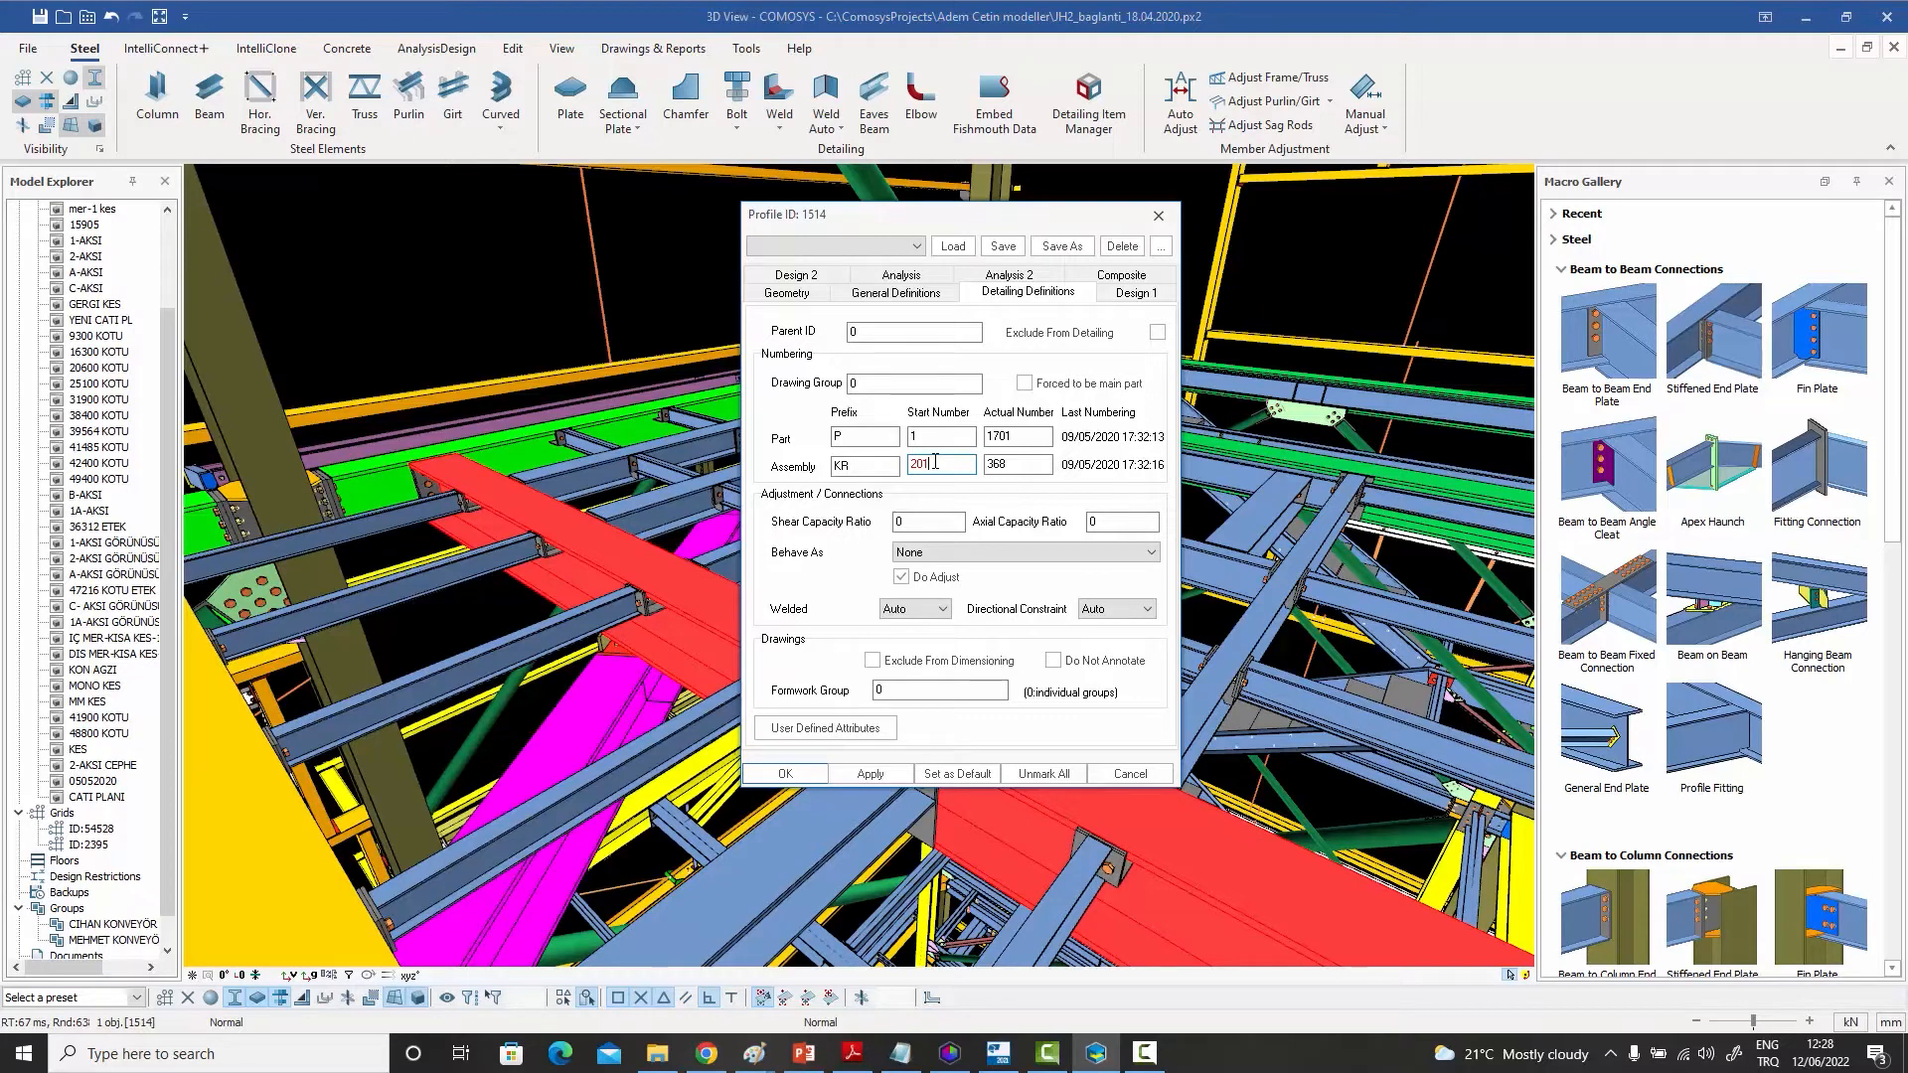
{"action": "key", "text": "BackSpace"}
{"action": "key", "text": "BackSpace"}
{"action": "key", "text": "BackSpace"}
{"action": "left_click", "coordinate": [1160, 218]}
Open the numbering options, review the settings listed for drawing group 0, and close them without changes.
{"action": "left_click", "coordinate": [730, 236]}
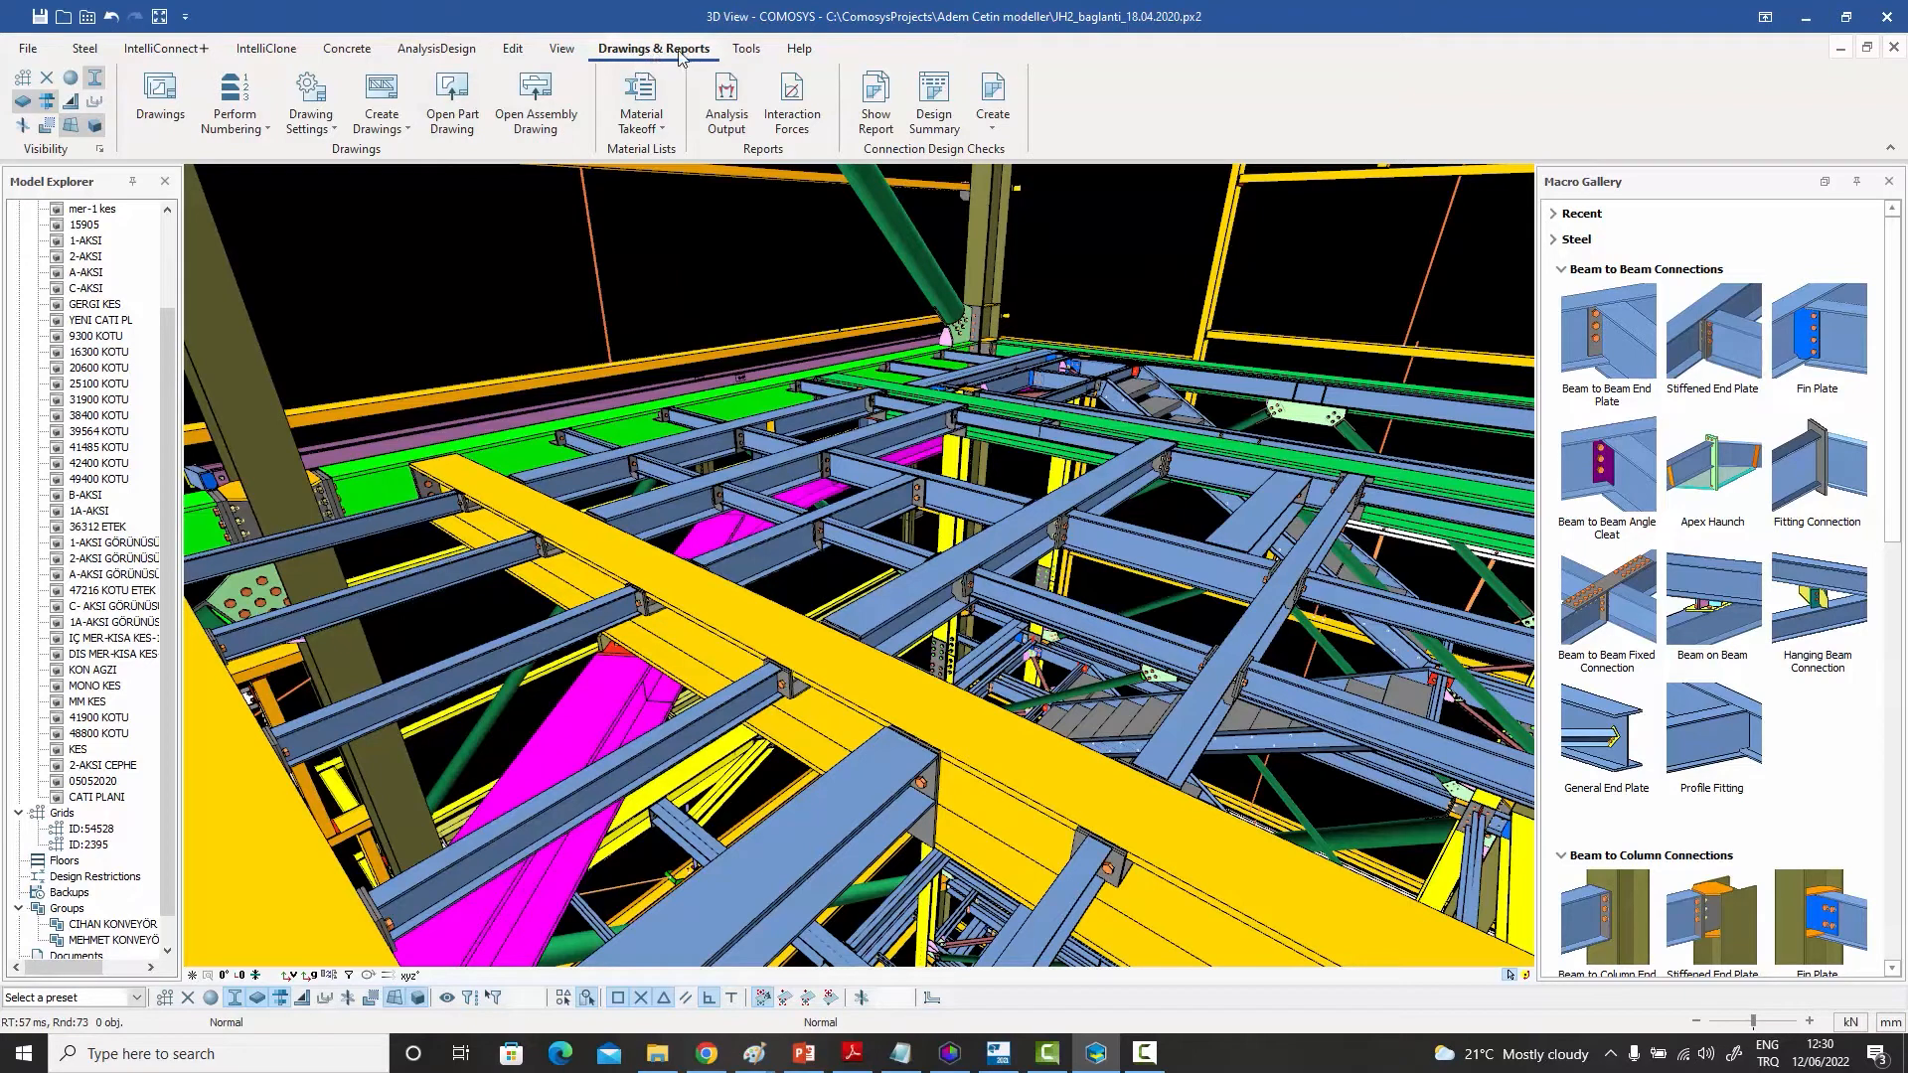
{"action": "left_click", "coordinate": [267, 130]}
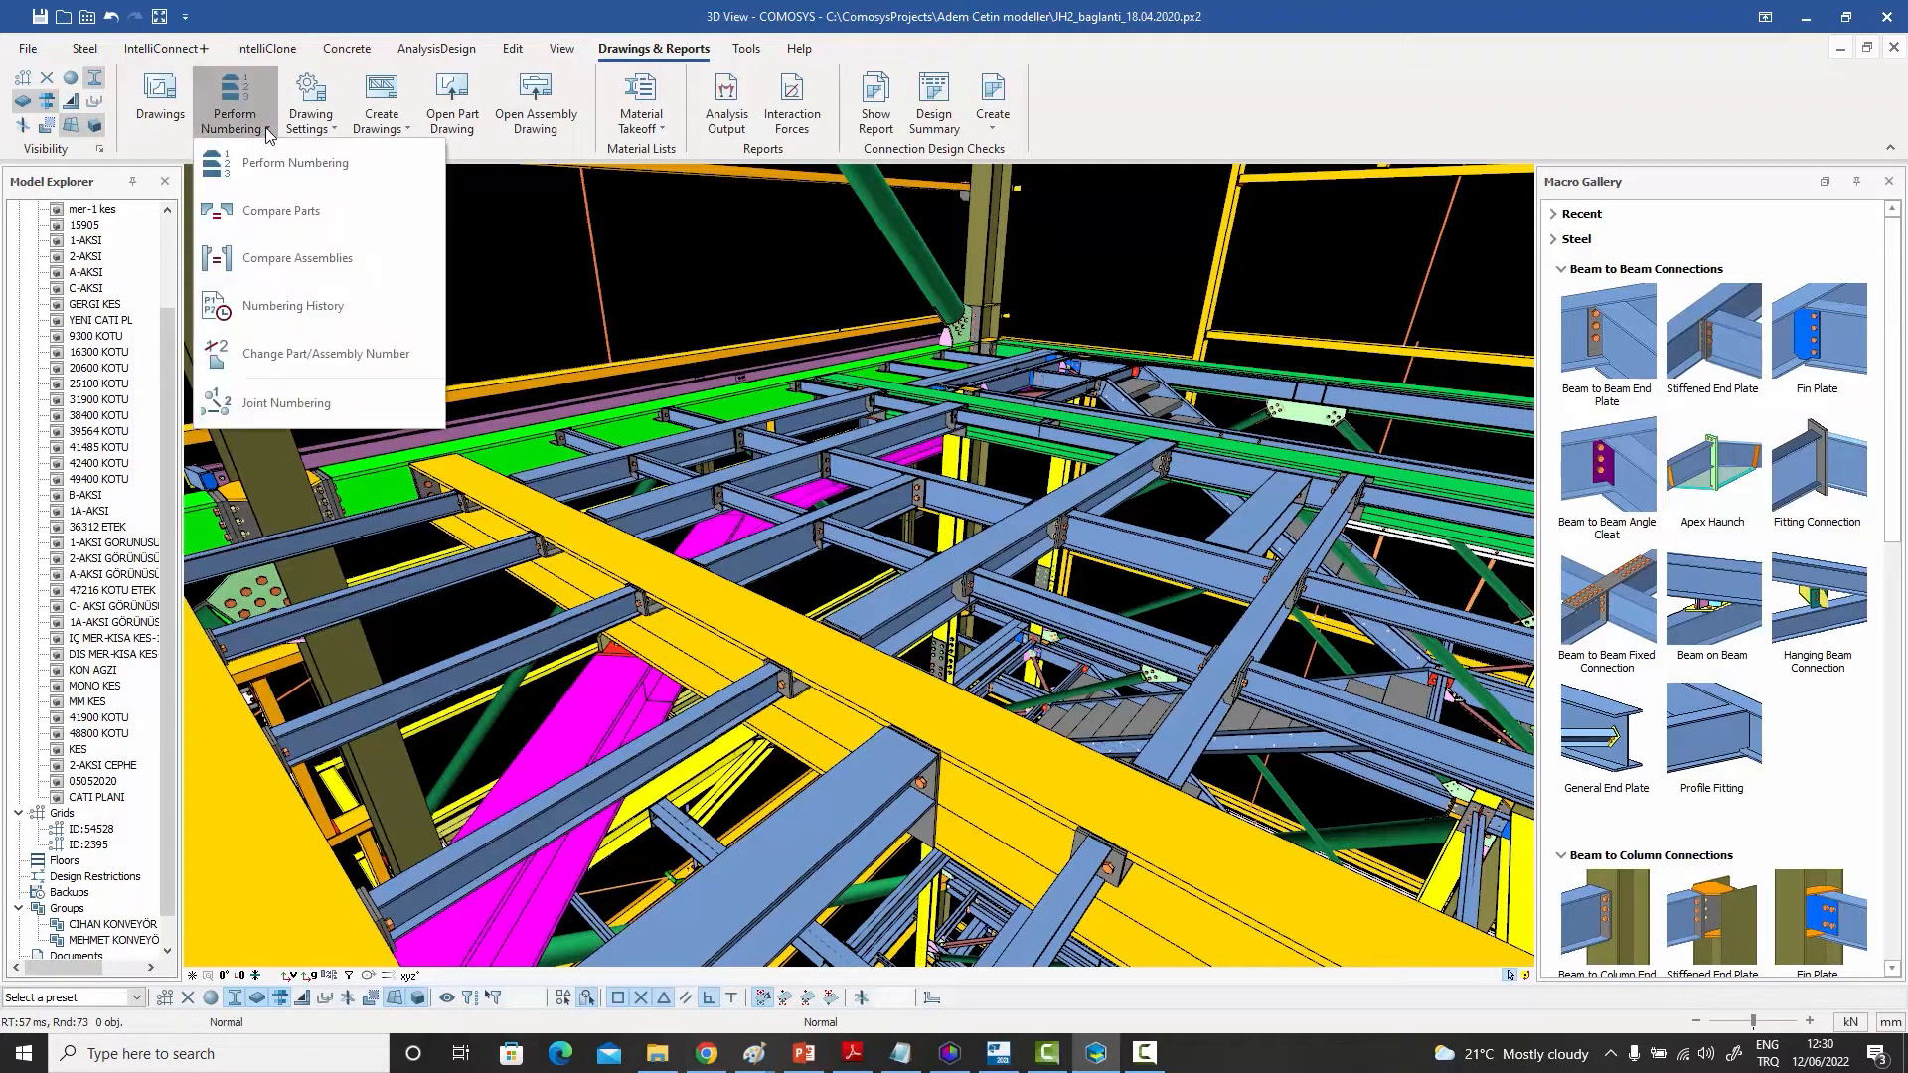
{"action": "left_click", "coordinate": [255, 177]}
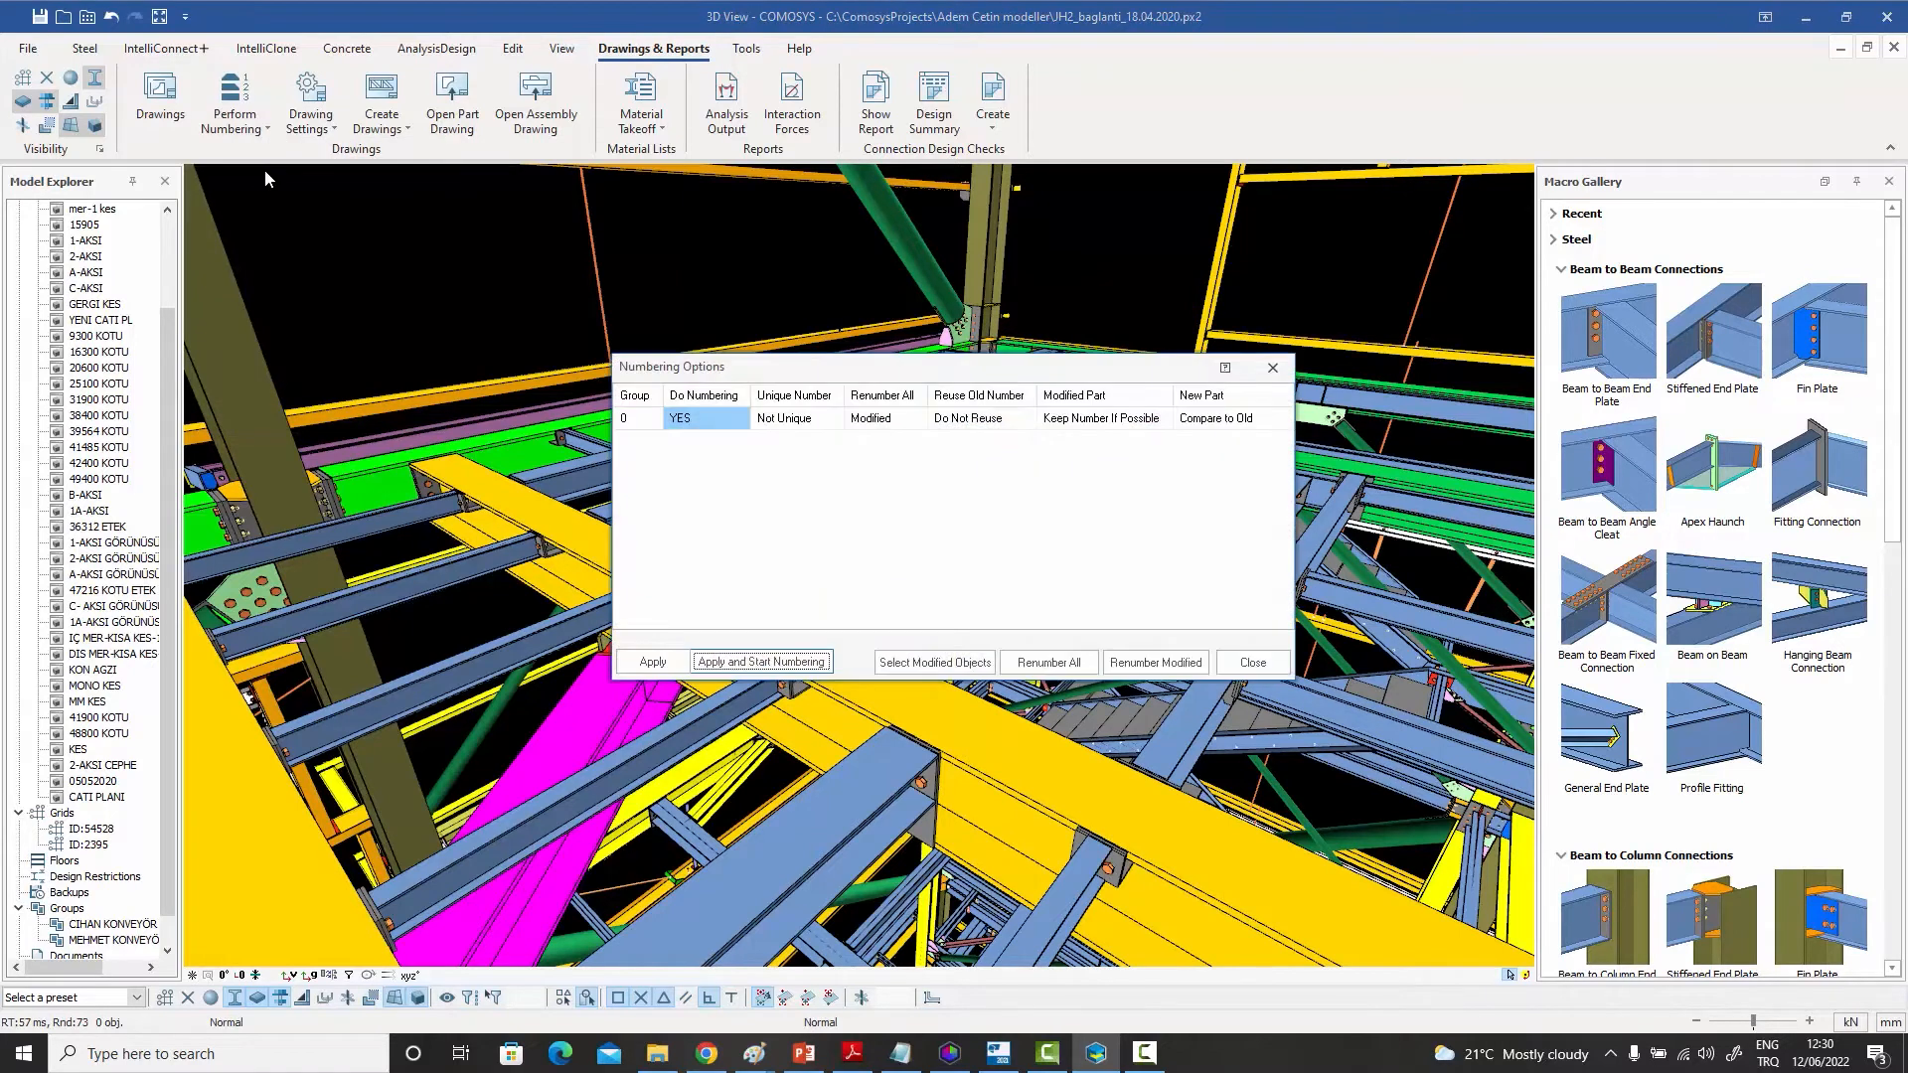
{"action": "left_click_drag", "start_coordinate": [811, 383], "coordinate": [997, 225]}
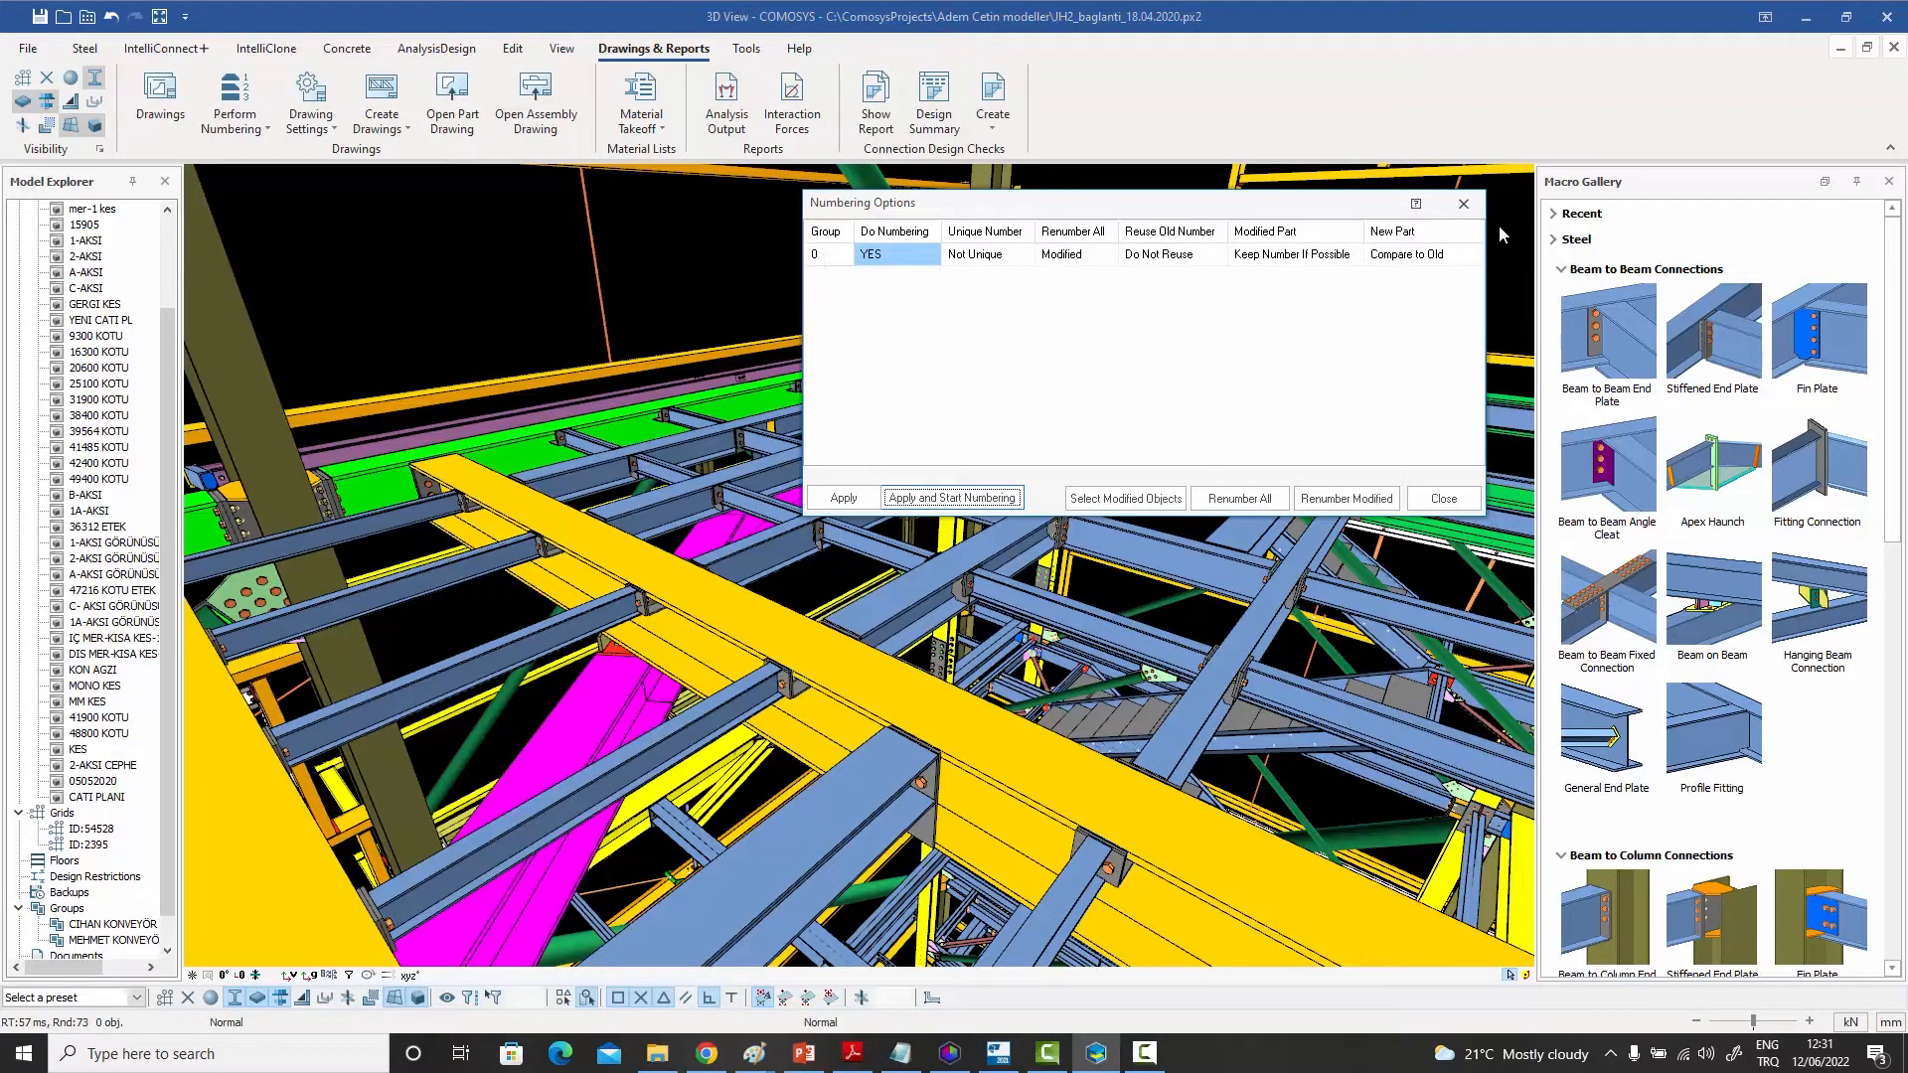
{"action": "left_click", "coordinate": [1463, 202]}
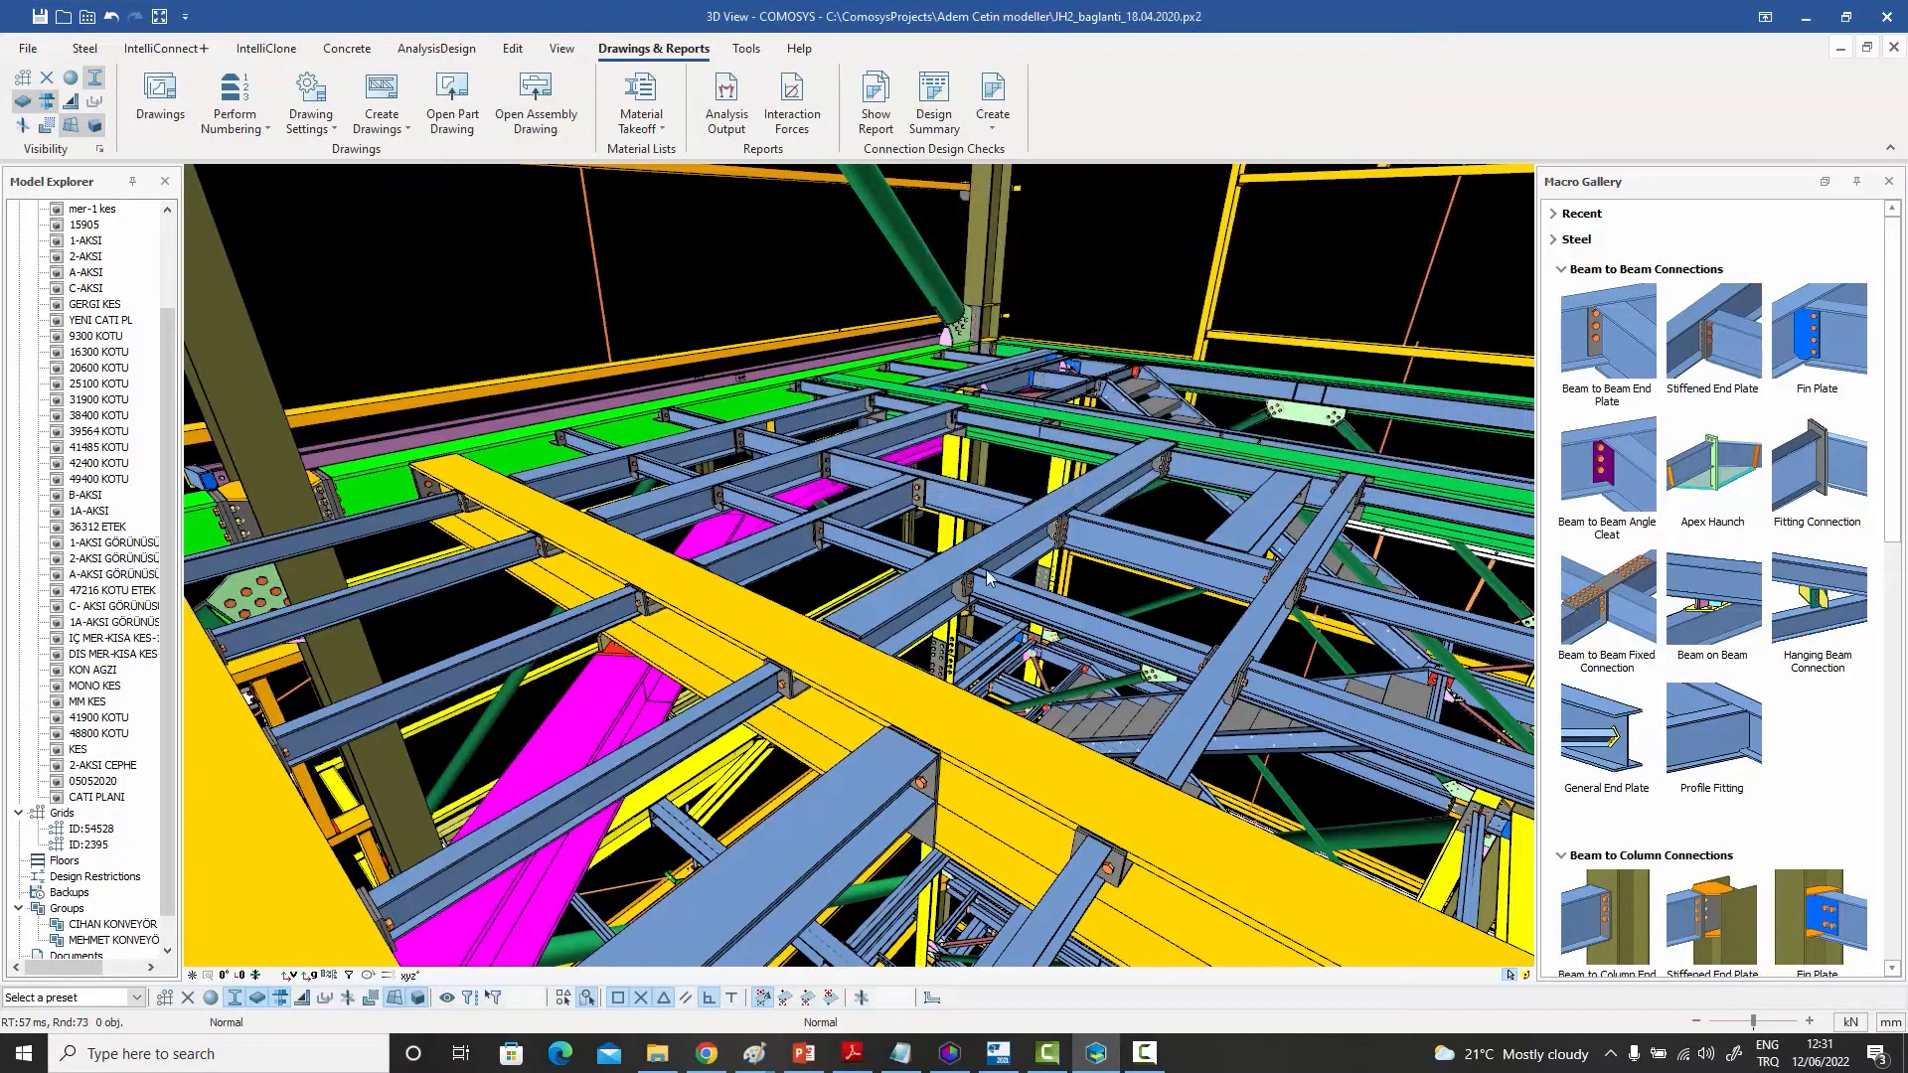
Set the drawing group to 1 for the short blue secondary beam just beyond the yellow main beam and apply it.
{"action": "double_click", "coordinate": [1040, 613]}
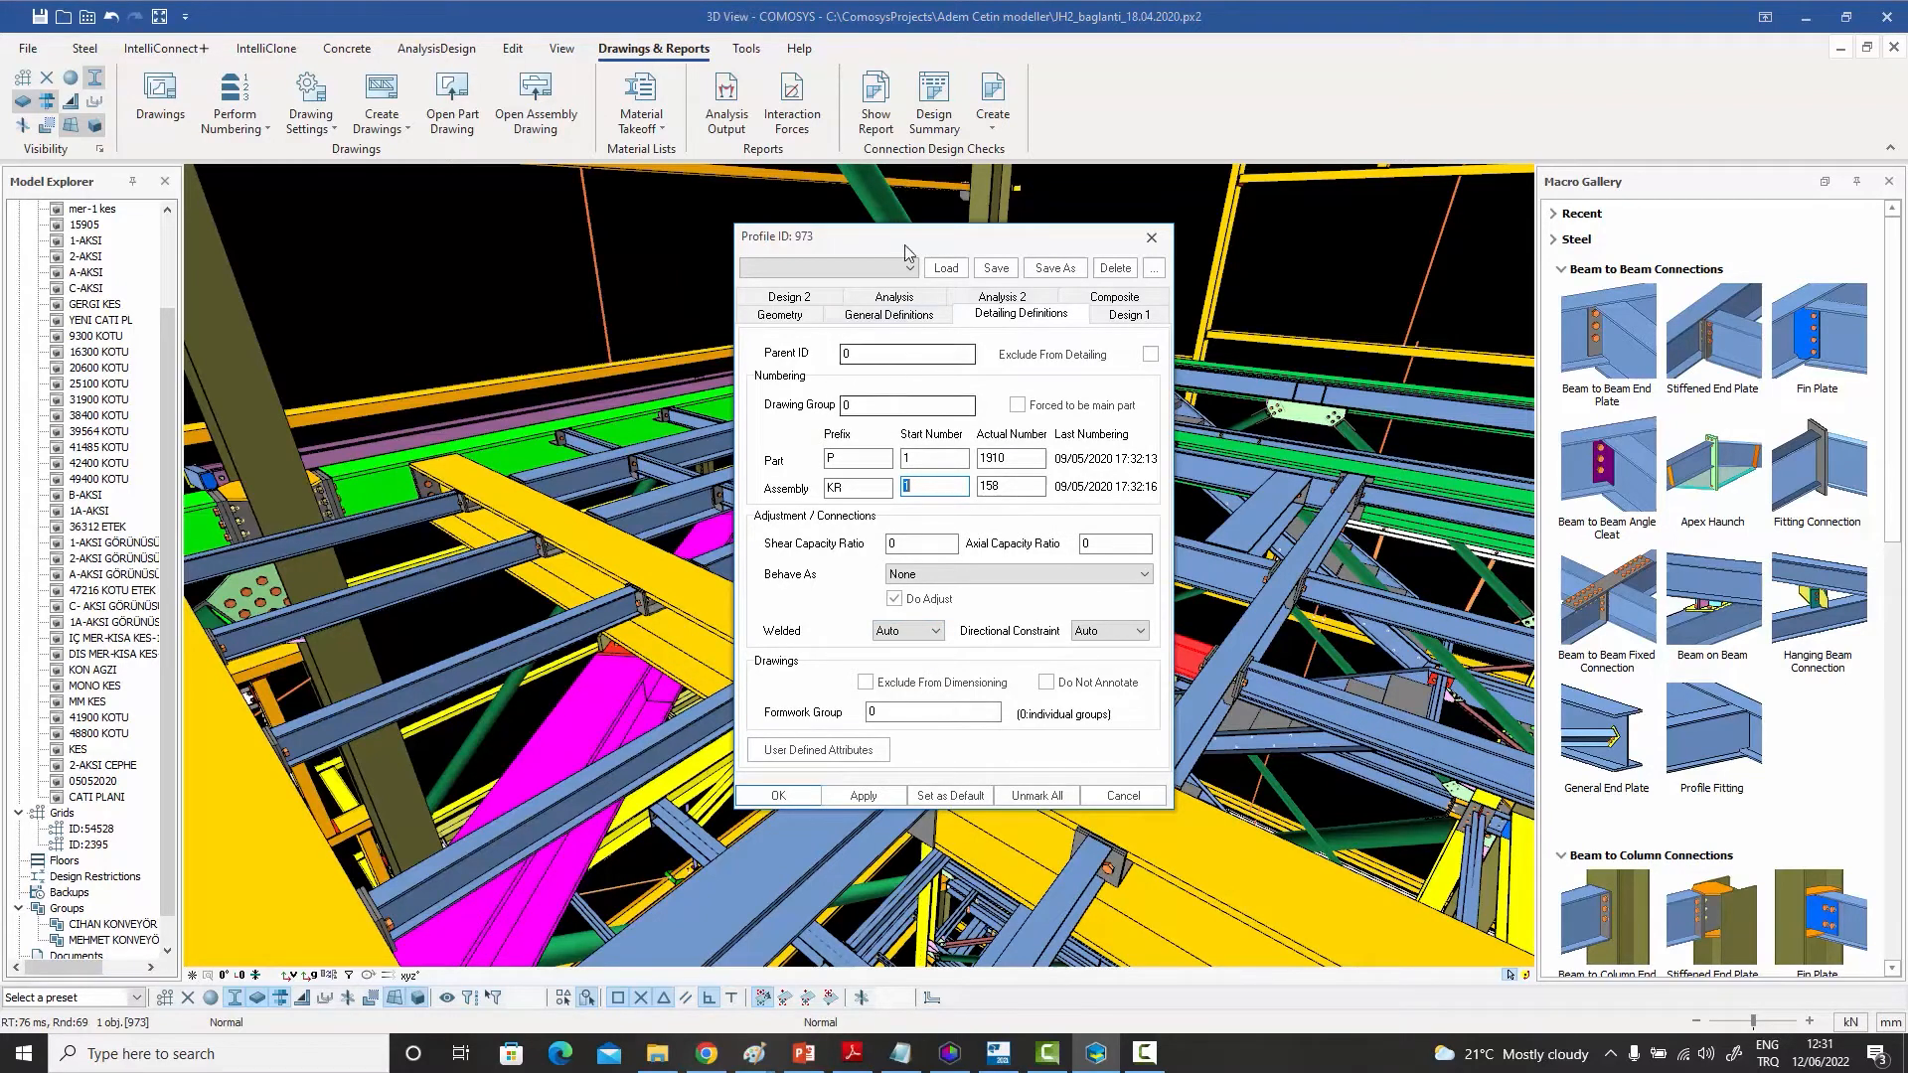
{"action": "left_click_drag", "start_coordinate": [905, 245], "coordinate": [593, 244]}
{"action": "double_click", "coordinate": [533, 404]}
{"action": "type", "text": "1"}
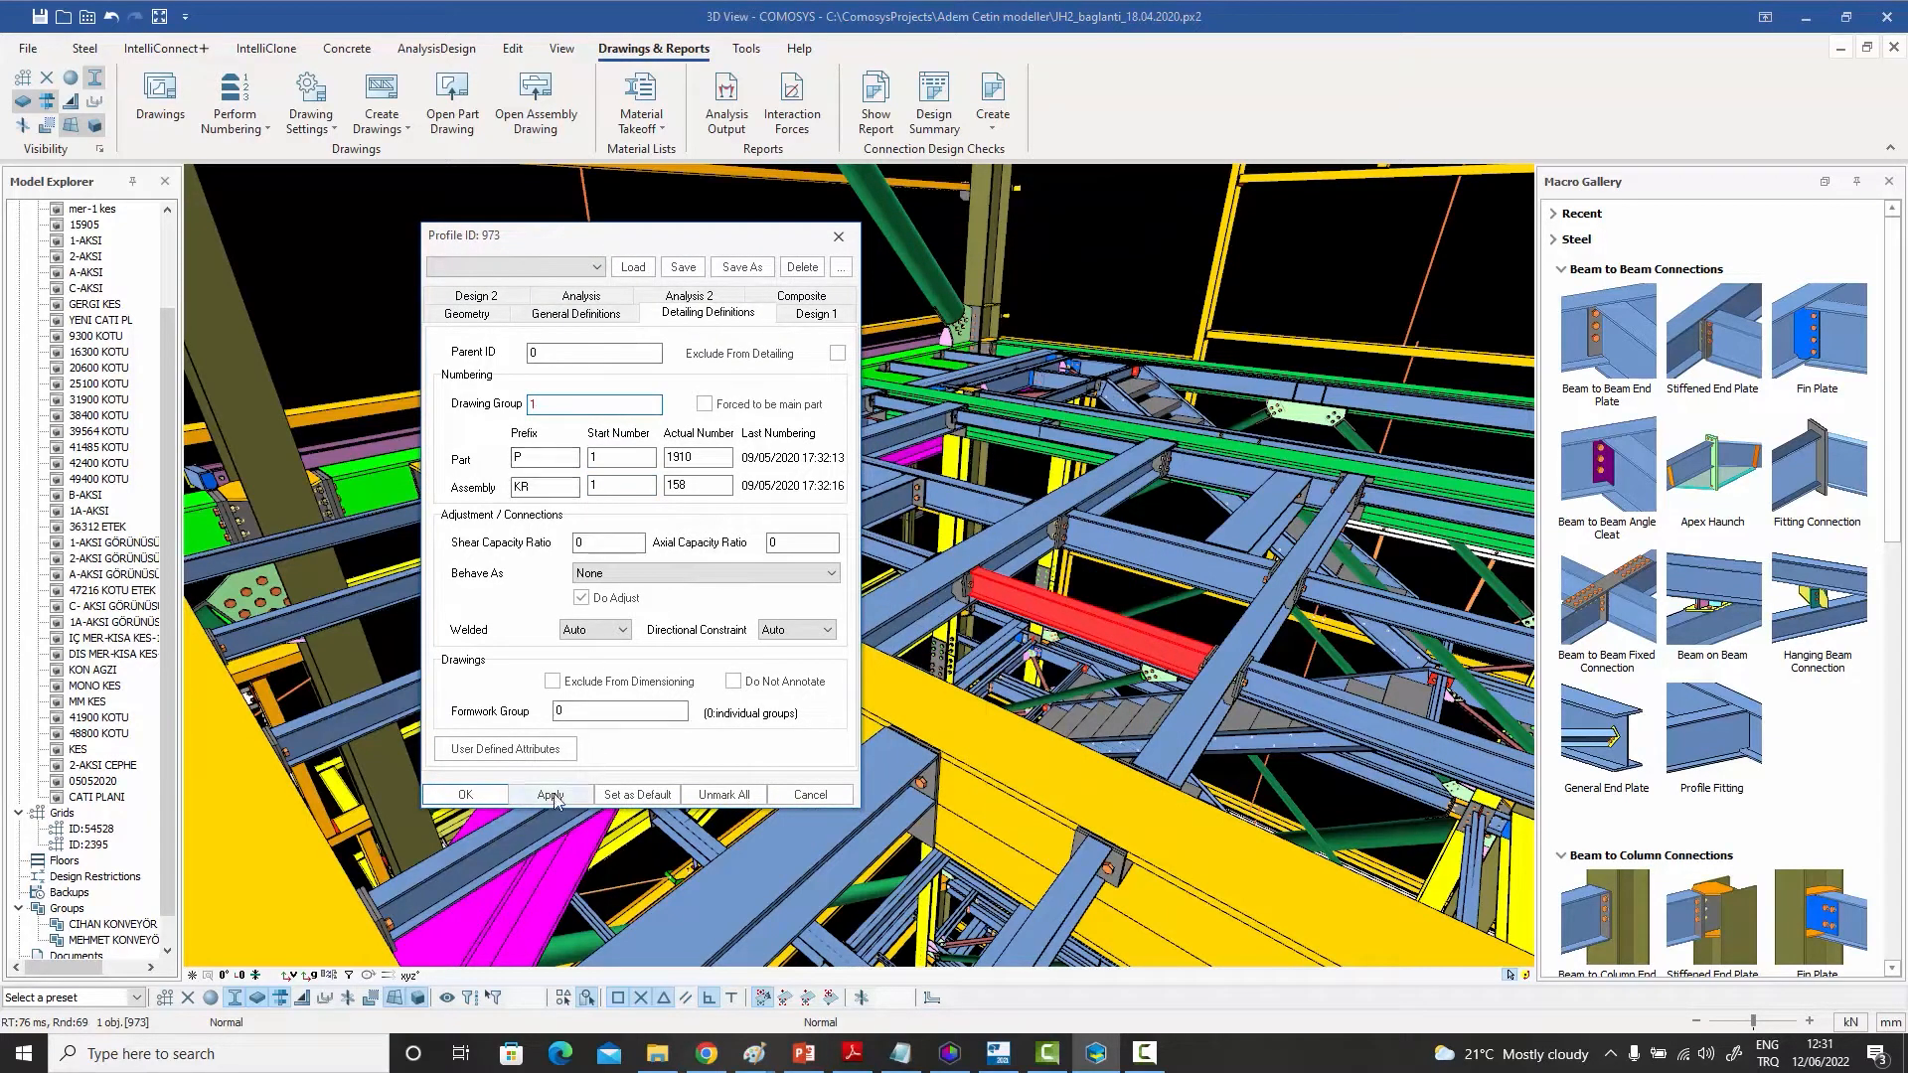
{"action": "left_click", "coordinate": [513, 795]}
{"action": "left_click", "coordinate": [463, 795]}
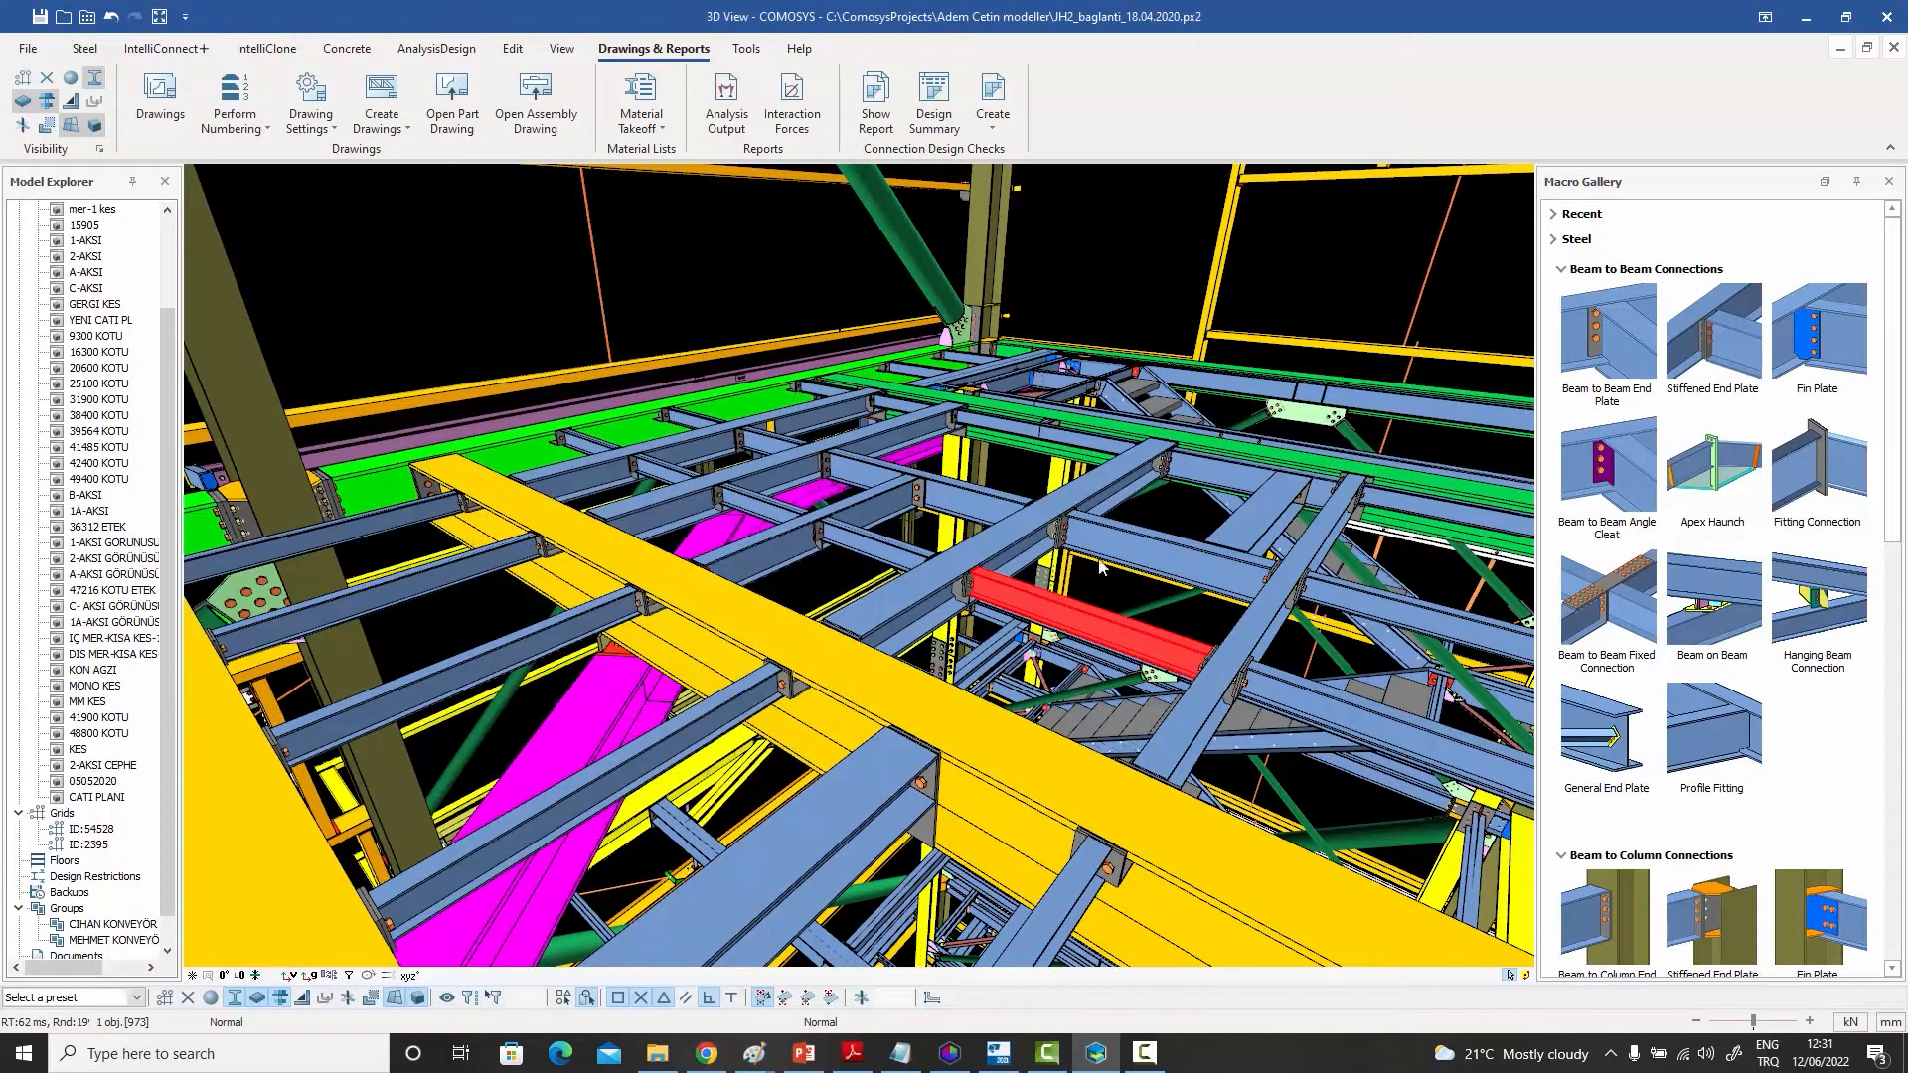
Assign two more blue secondary beams together to drawing group 1, accept the multiple-object change, and clear the selection.
{"action": "left_click", "coordinate": [881, 551]}
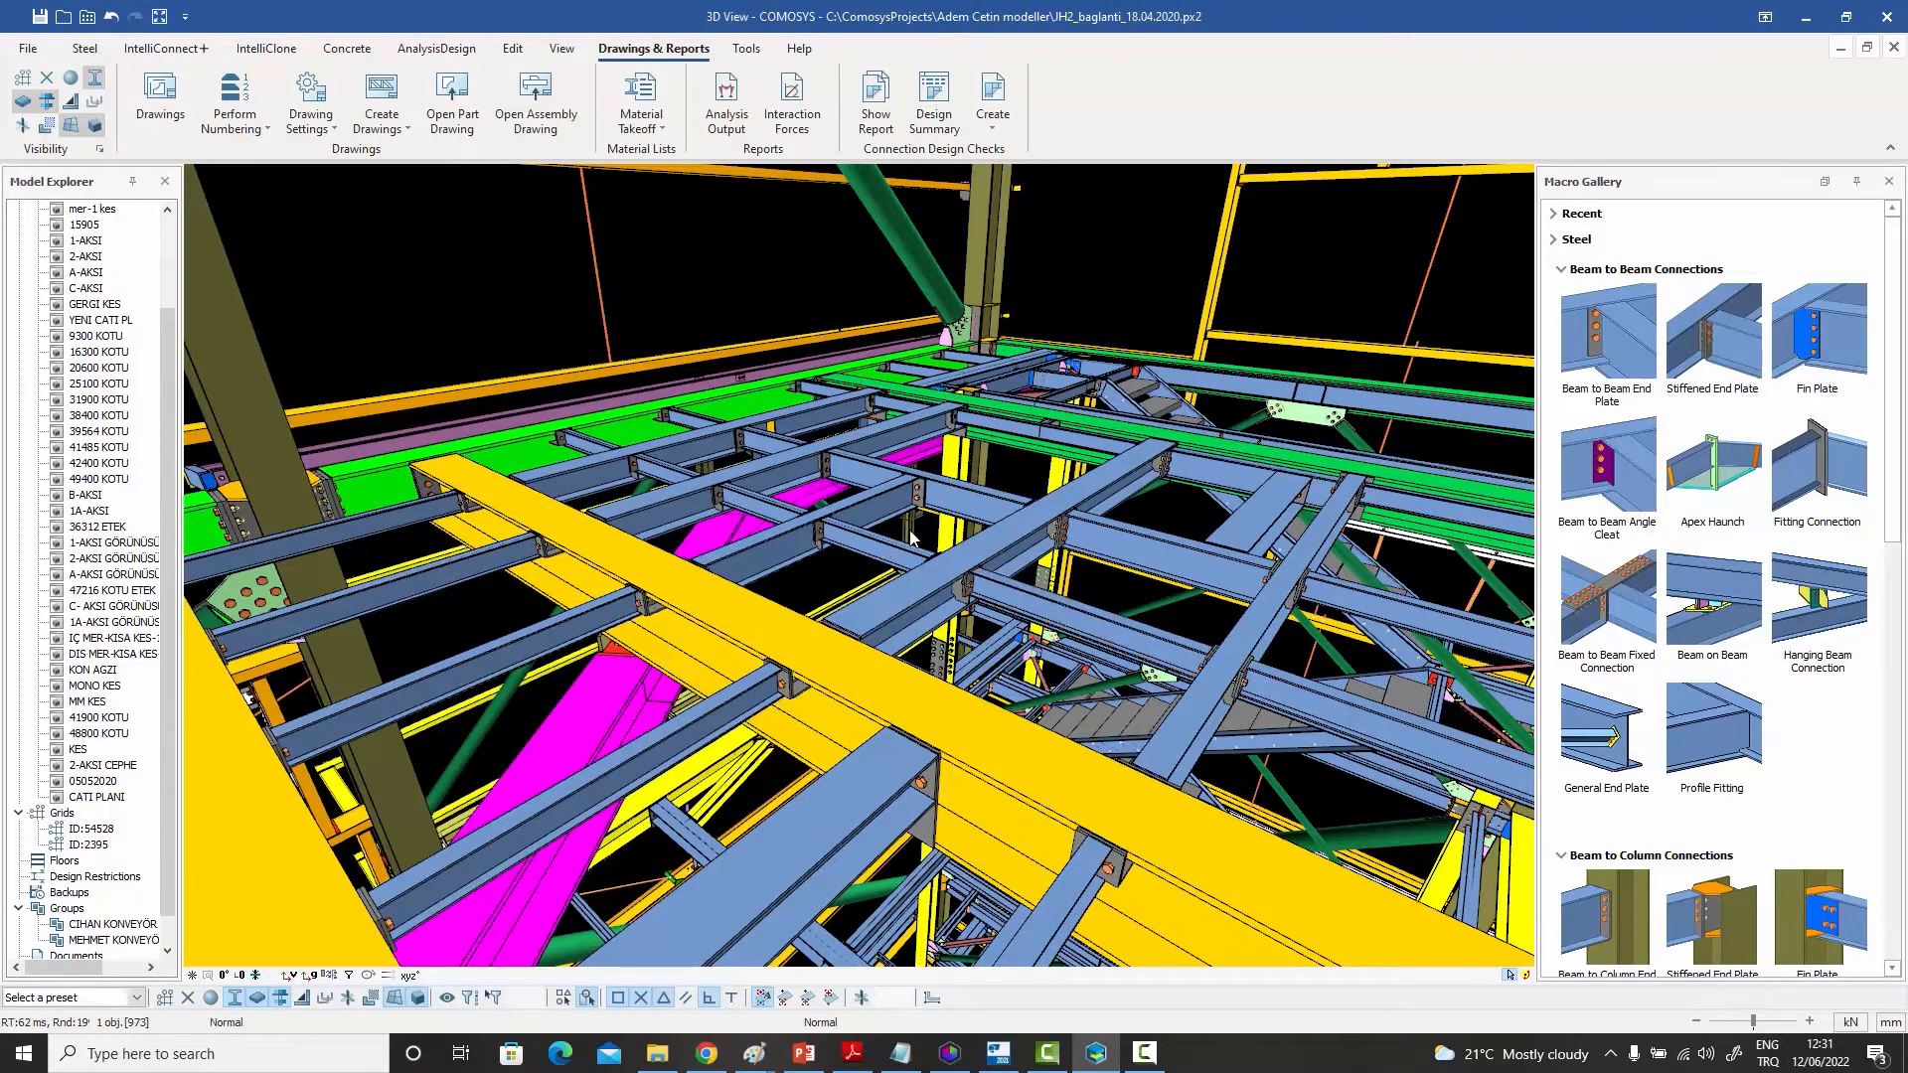
{"action": "double_click", "coordinate": [976, 499], "text": "ctrl"}
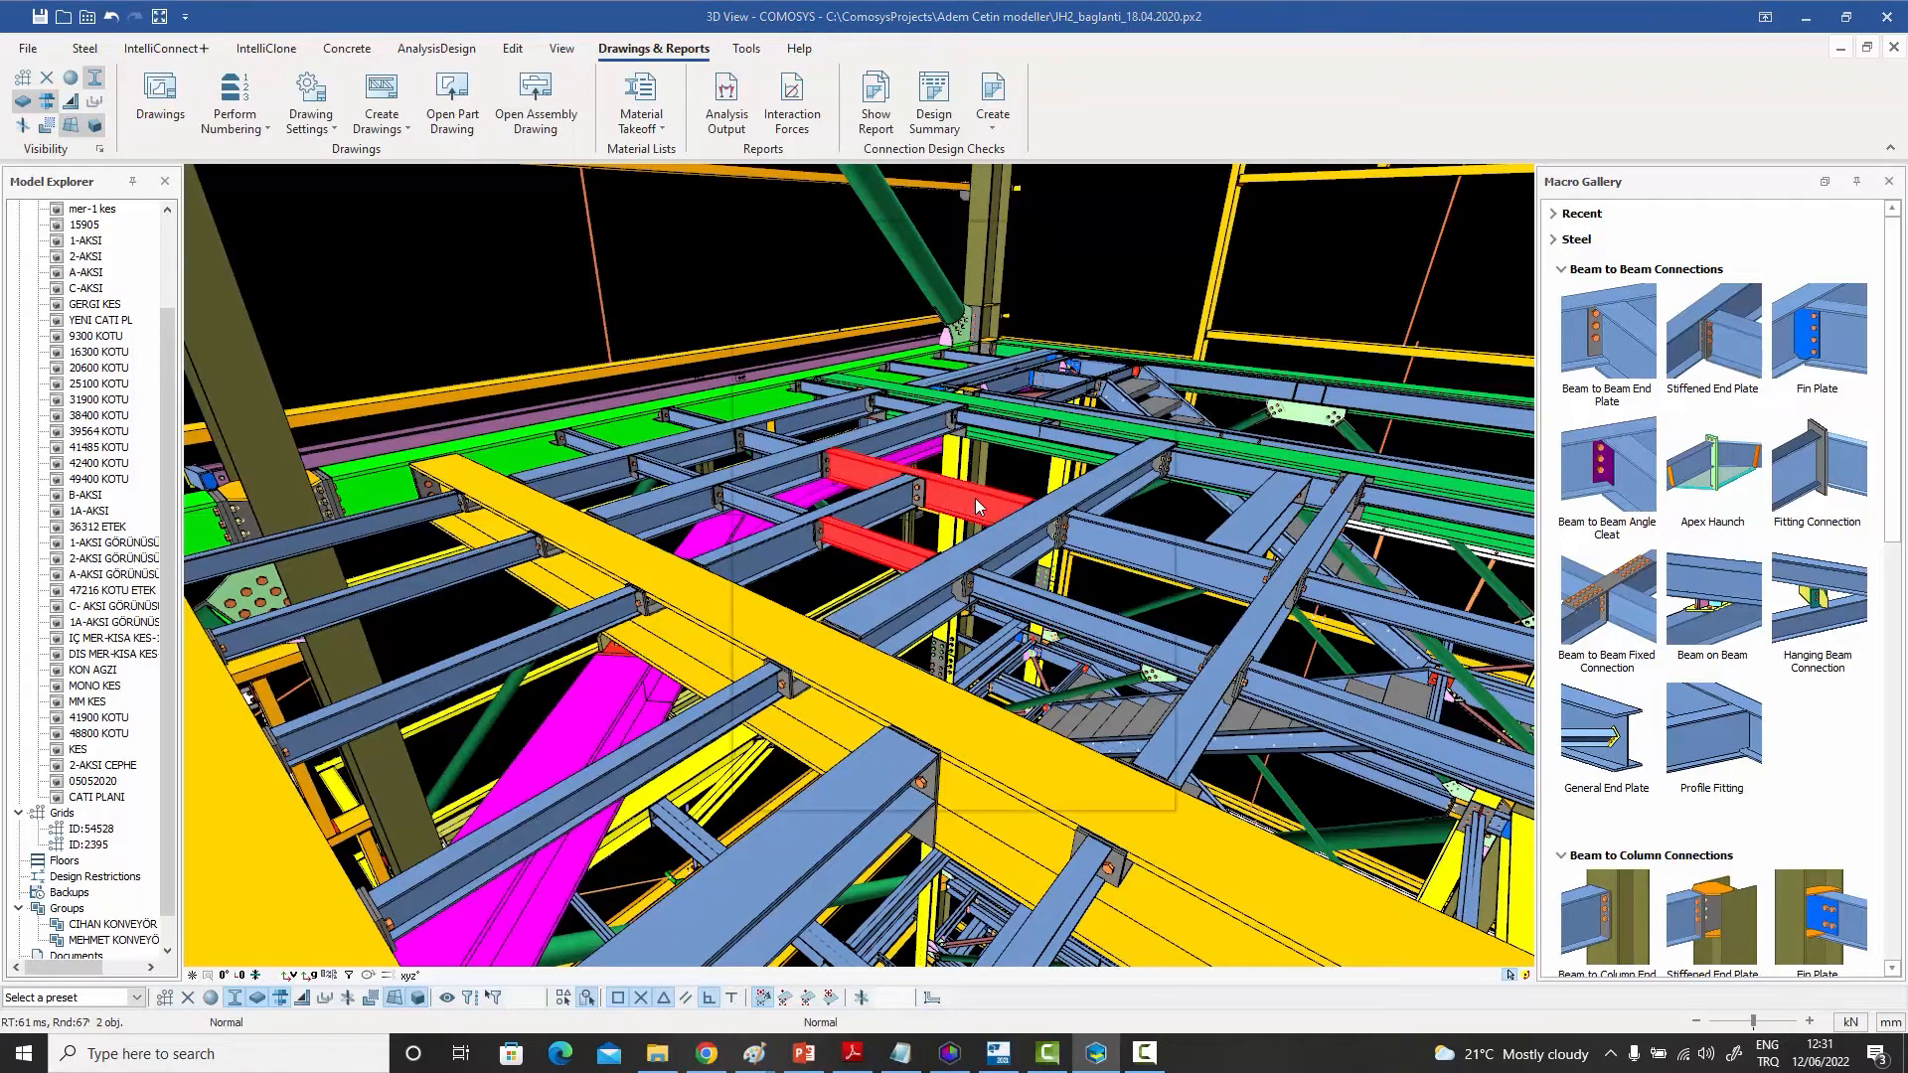
{"action": "left_click", "coordinate": [888, 404]}
{"action": "type", "text": "1"}
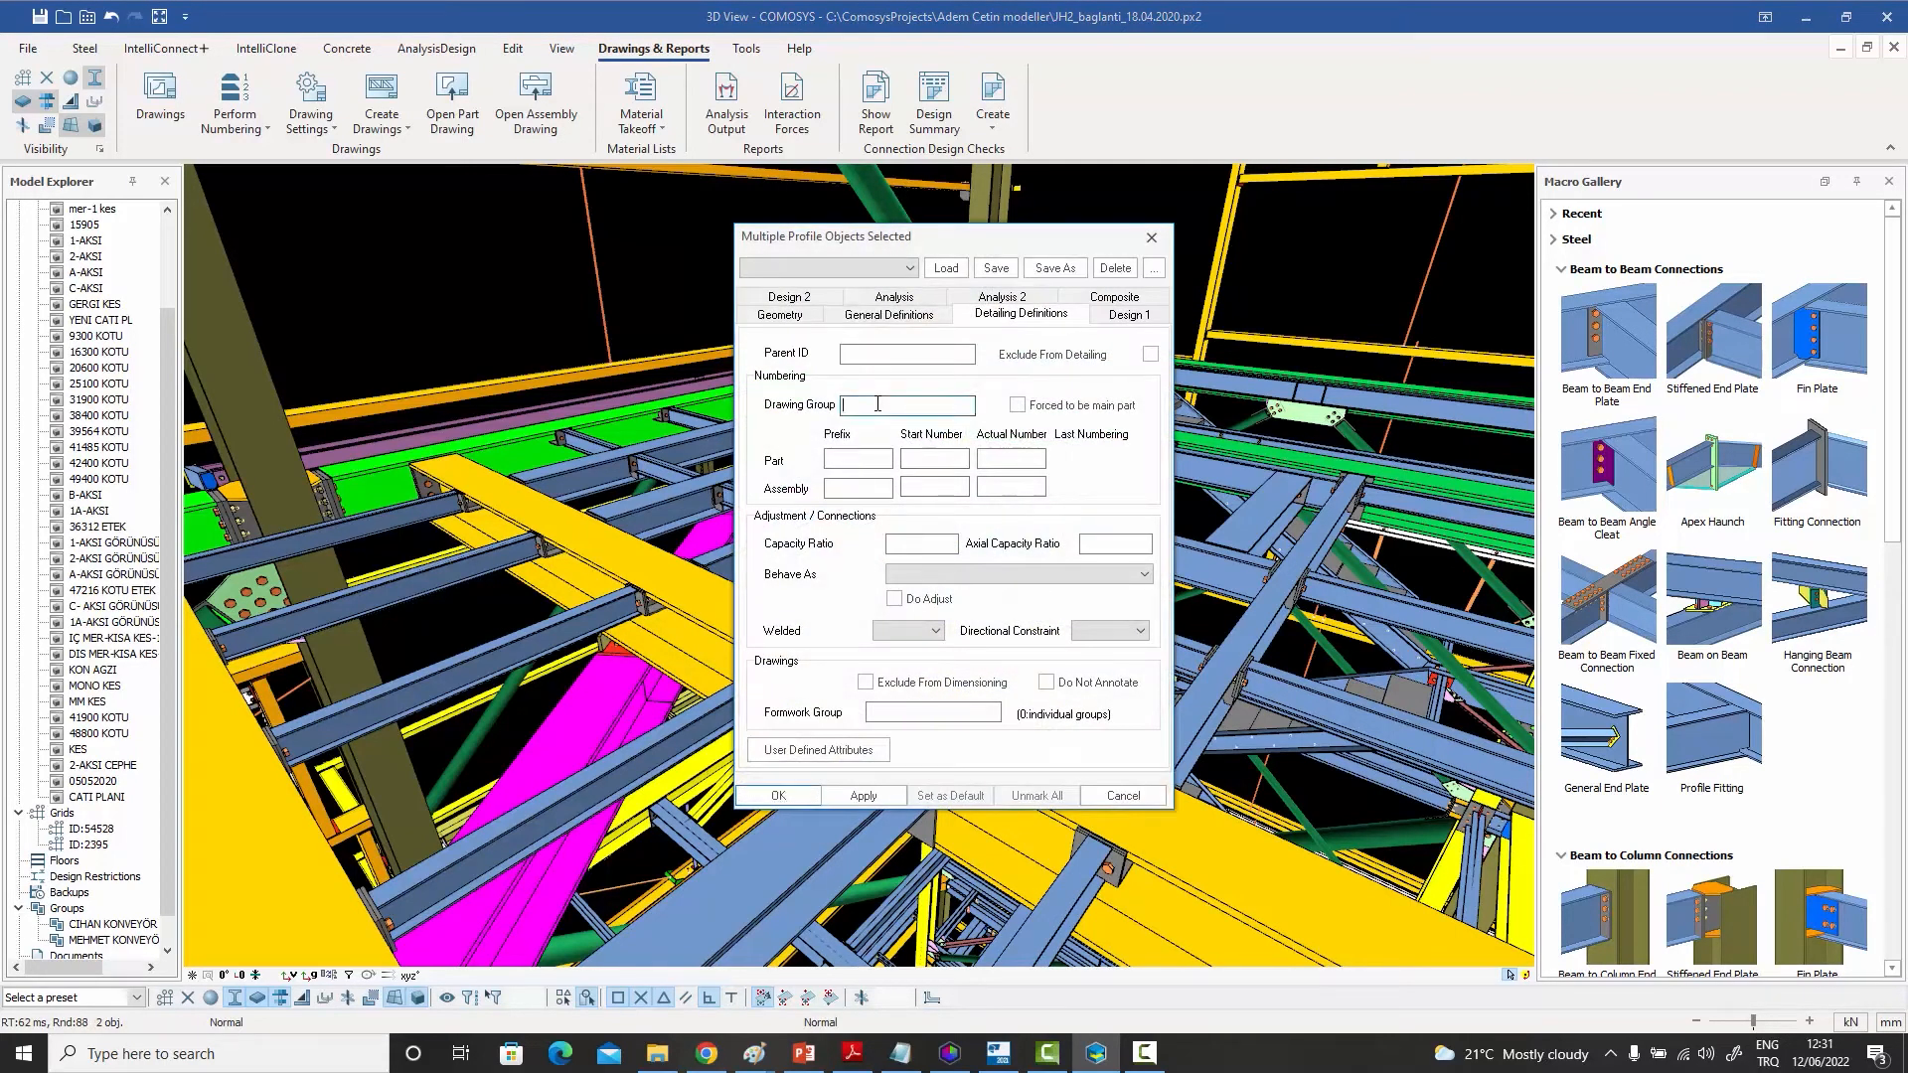
{"action": "left_click", "coordinate": [782, 795]}
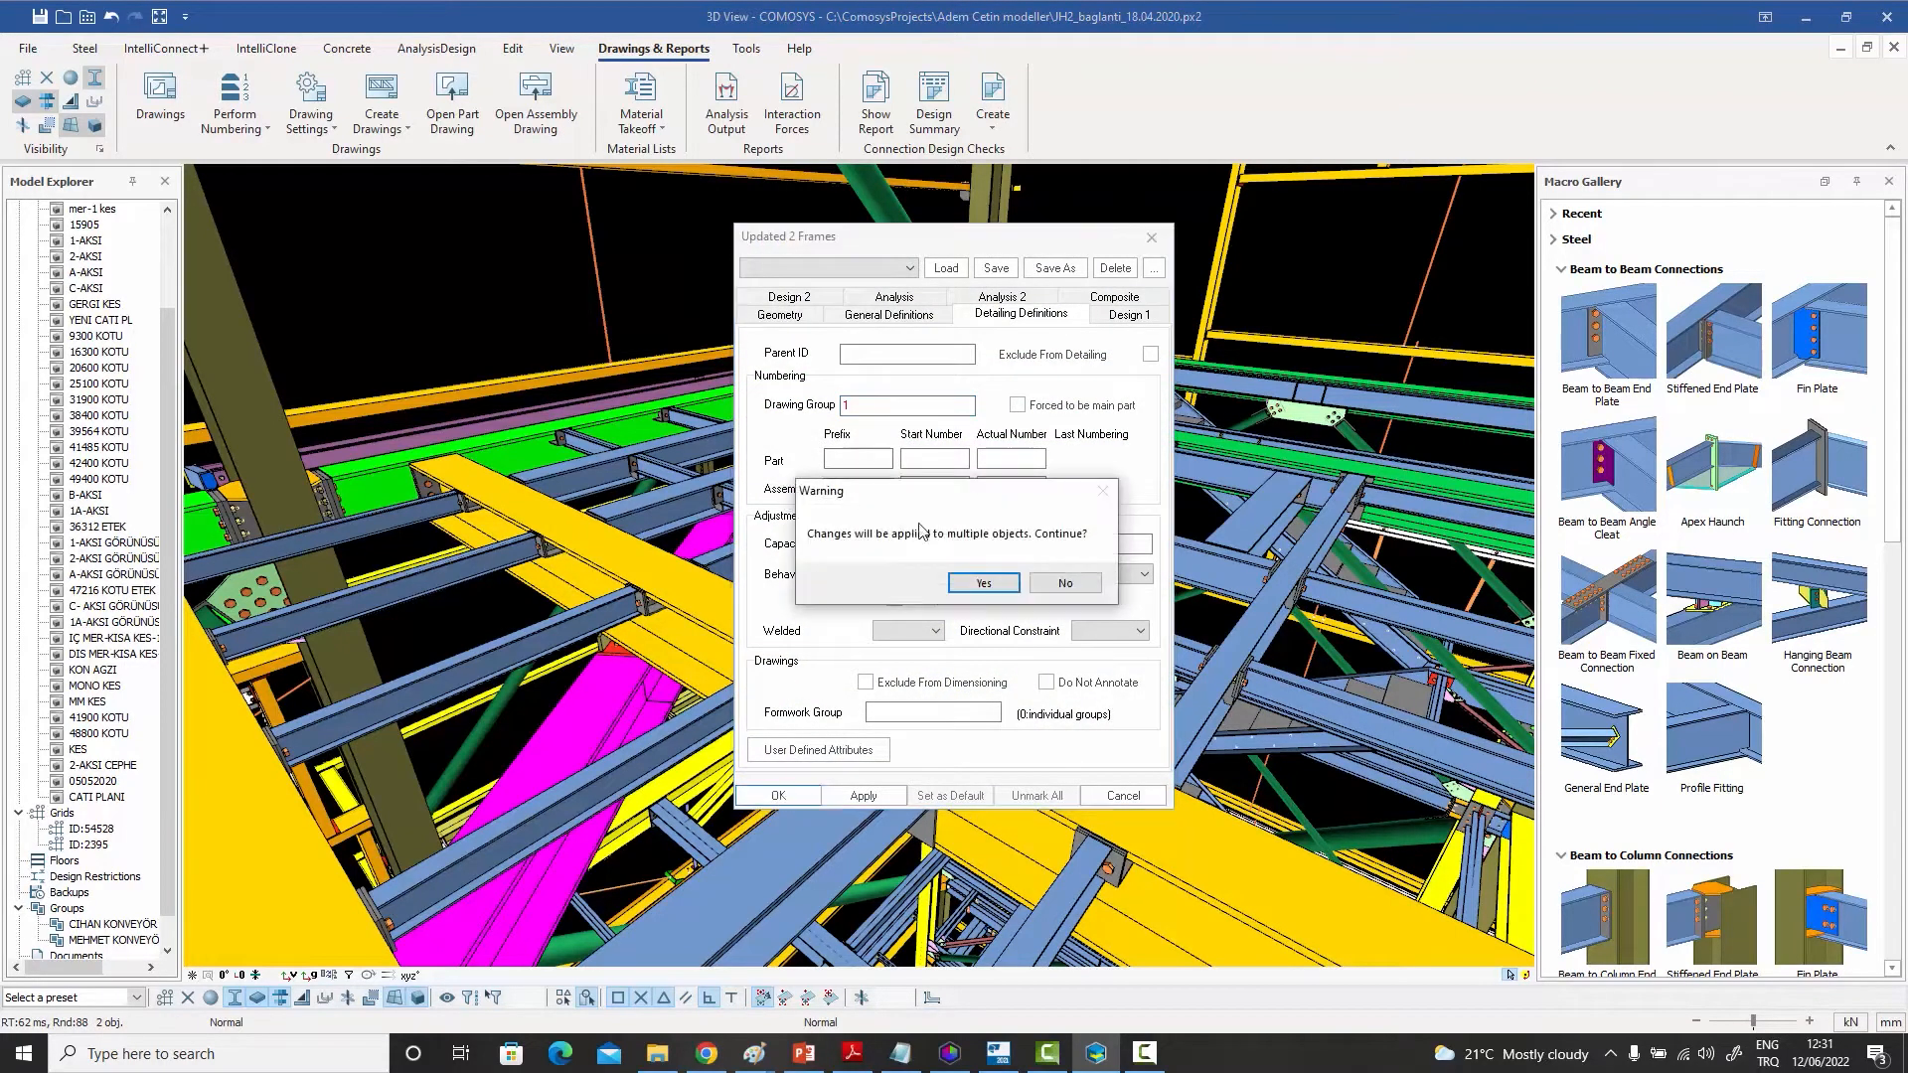
{"action": "left_click", "coordinate": [980, 582]}
{"action": "key", "text": "Escape"}
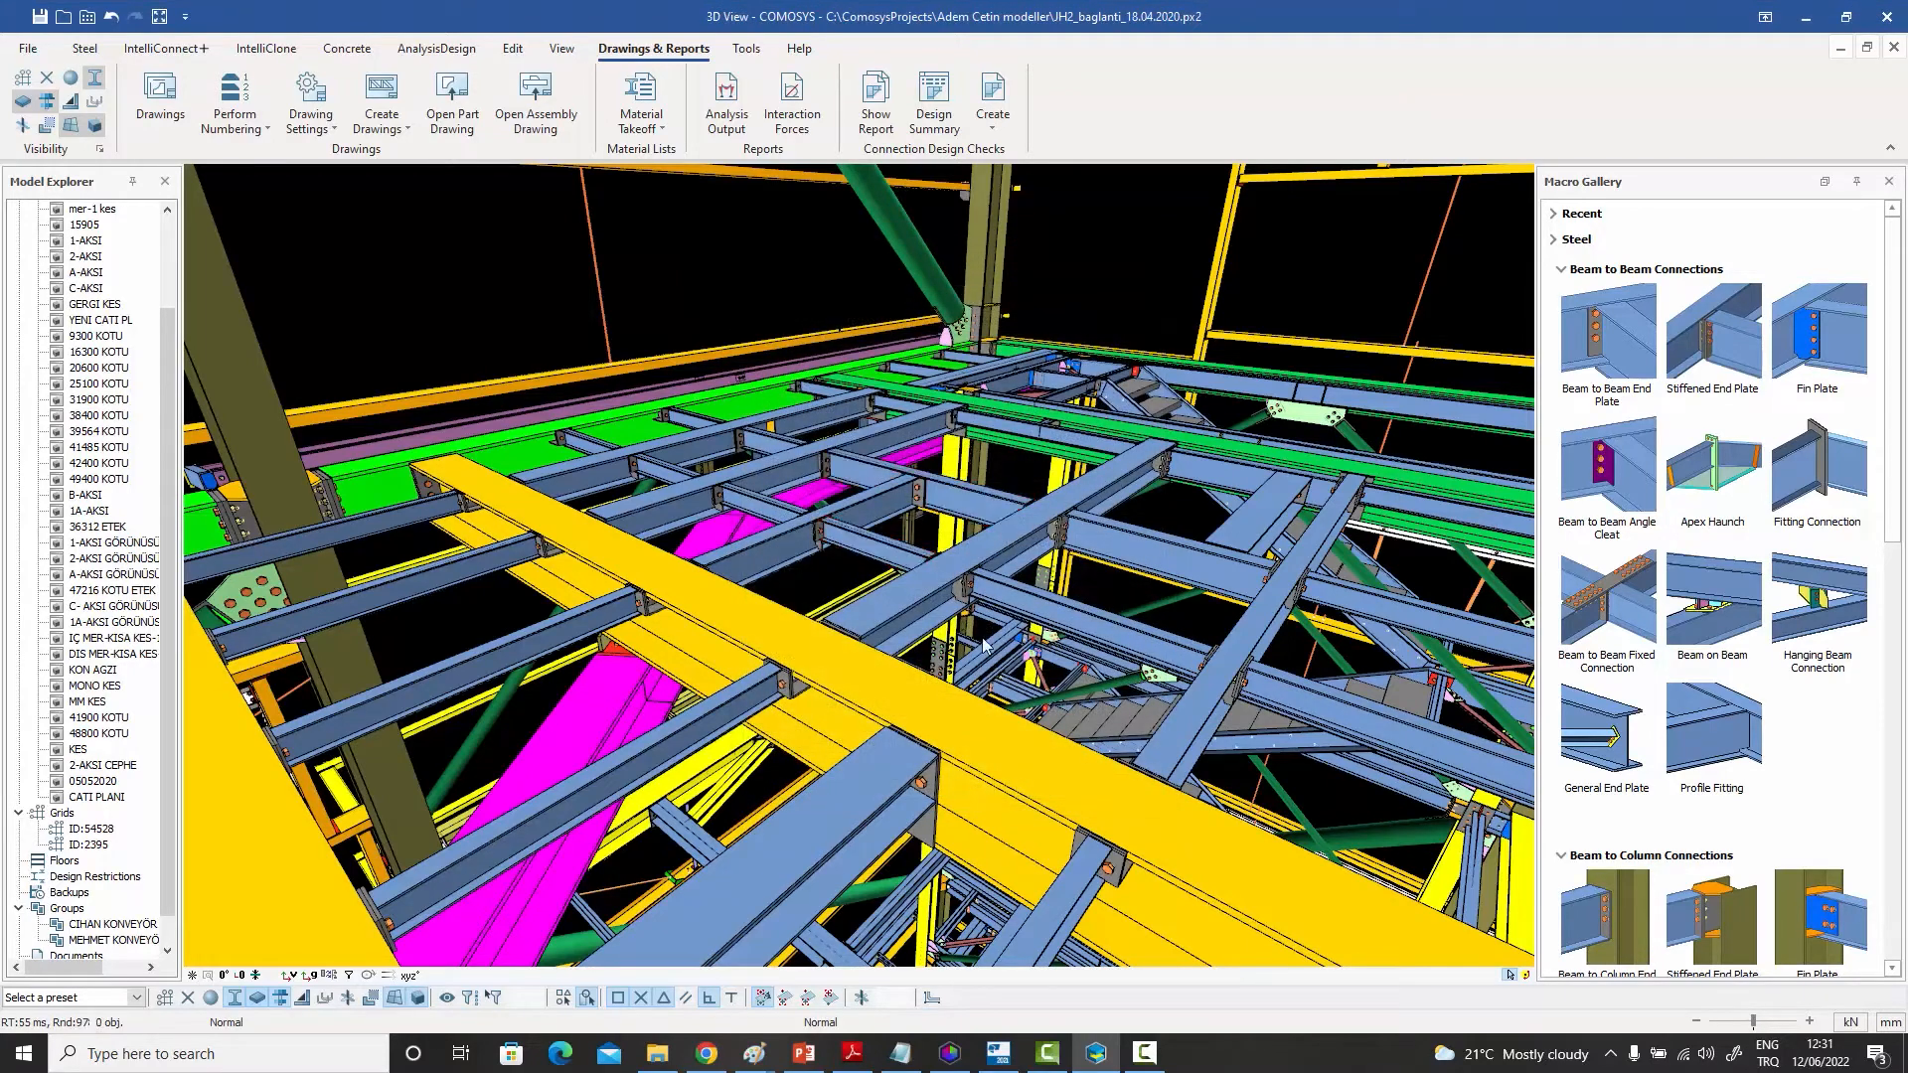
Check the drawing group in the detailing definitions of the yellow main beam and its connection plate without changing anything.
{"action": "double_click", "coordinate": [993, 736]}
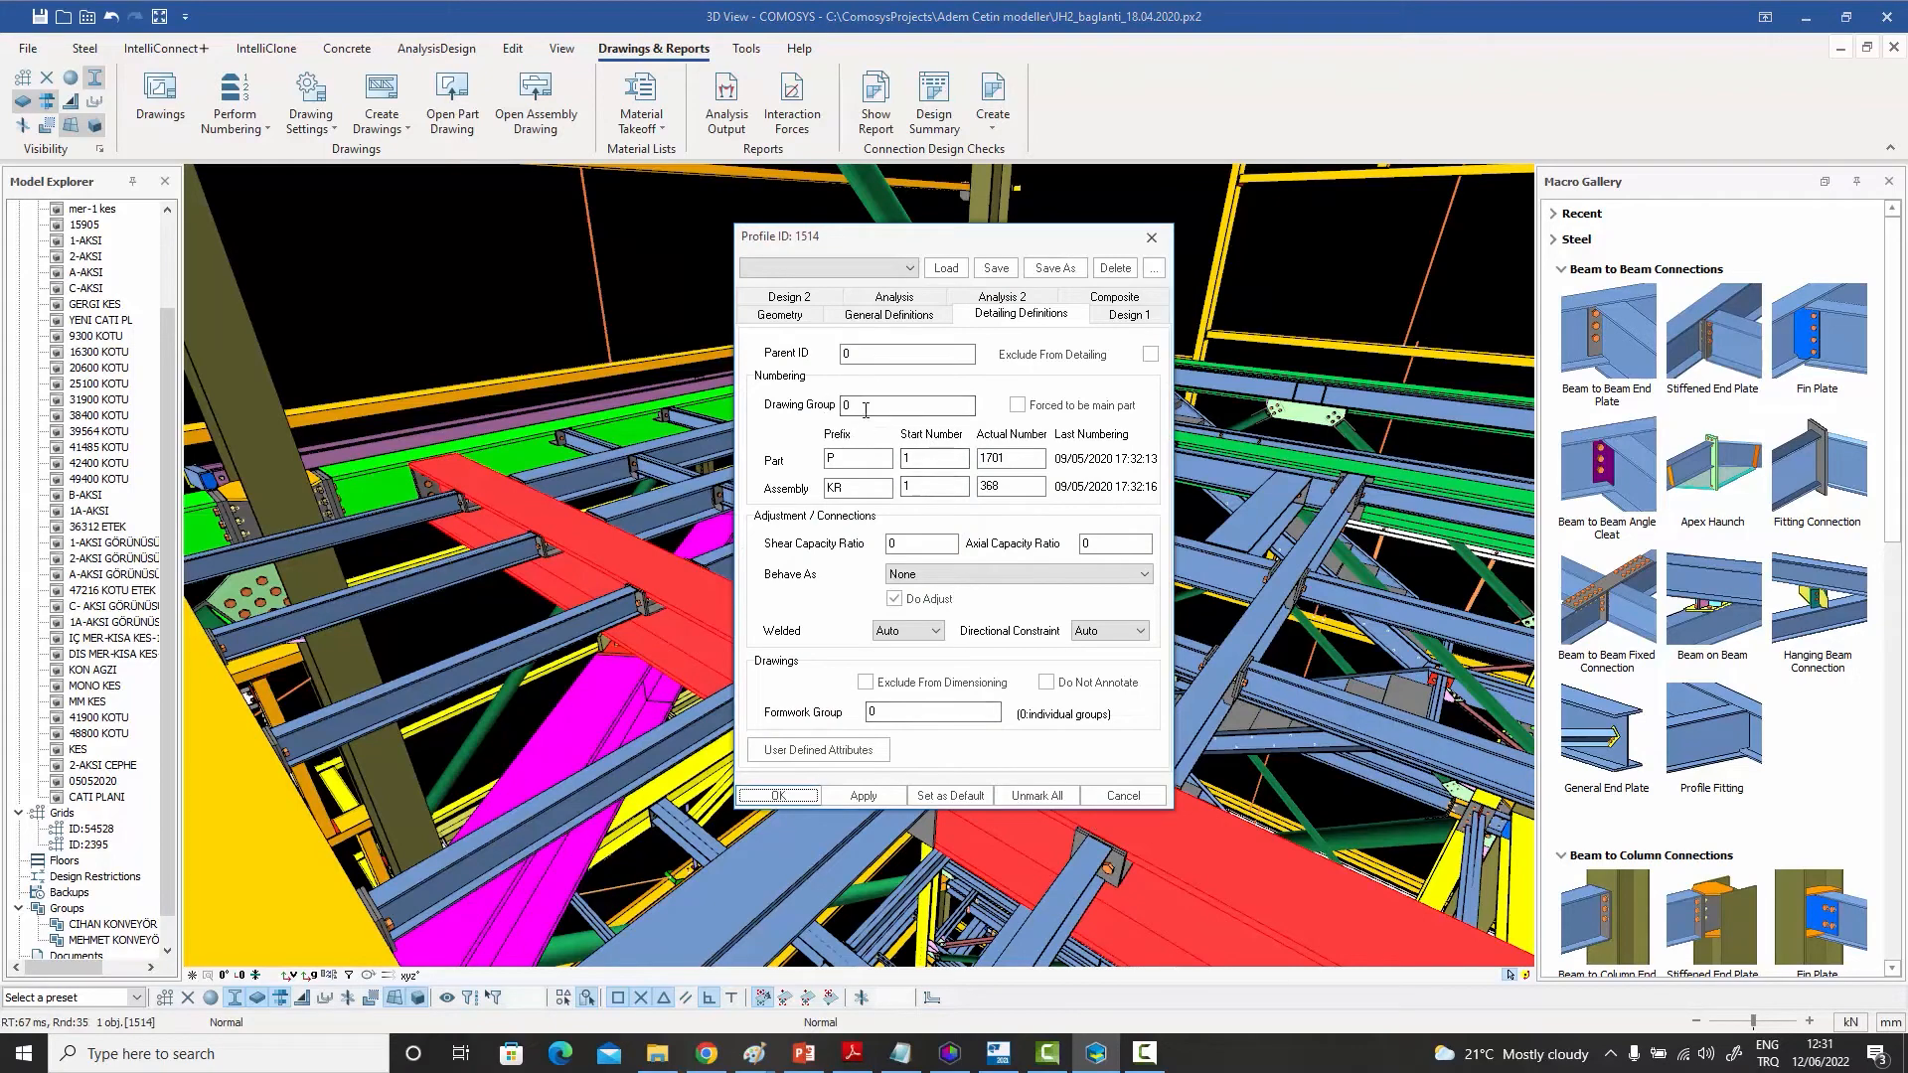
{"action": "left_click", "coordinate": [1152, 237]}
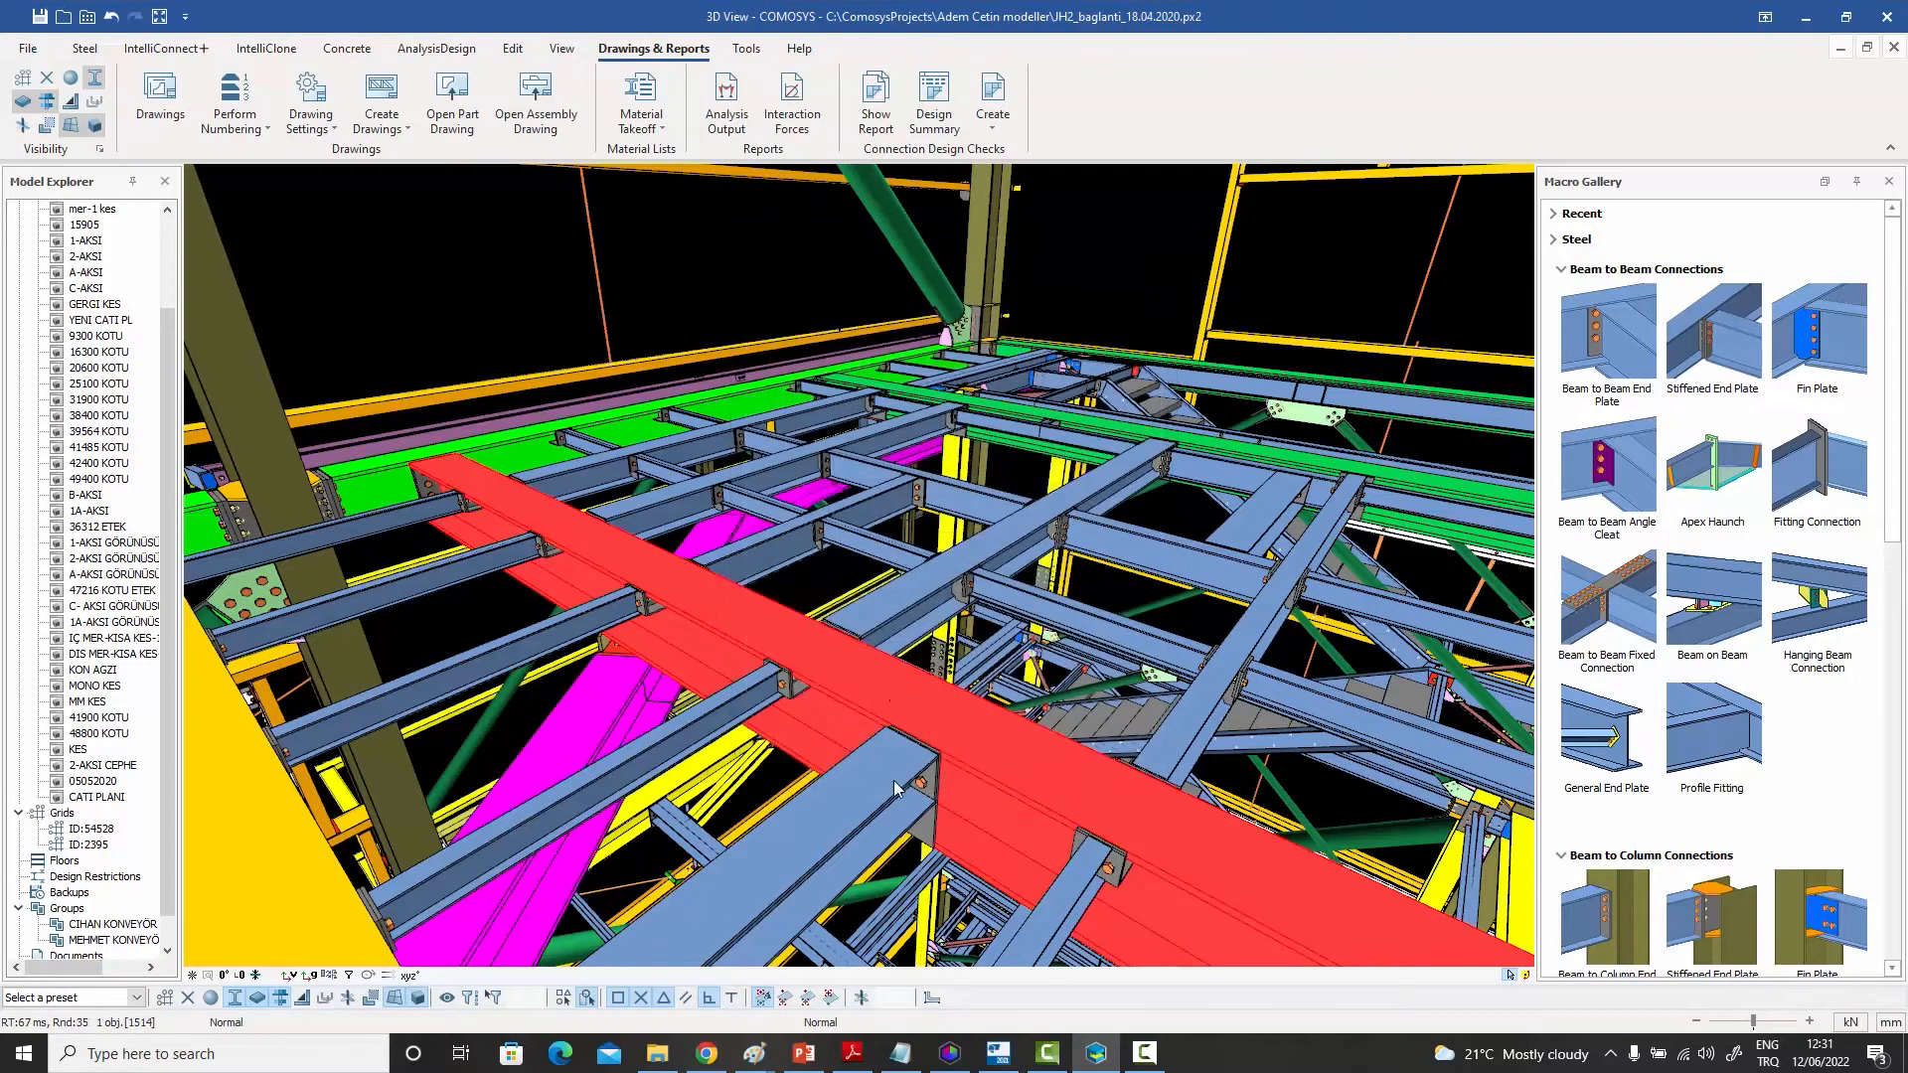
{"action": "scroll", "coordinate": [934, 816], "scroll_direction": "up", "scroll_amount": 2}
{"action": "left_click", "coordinate": [914, 832]}
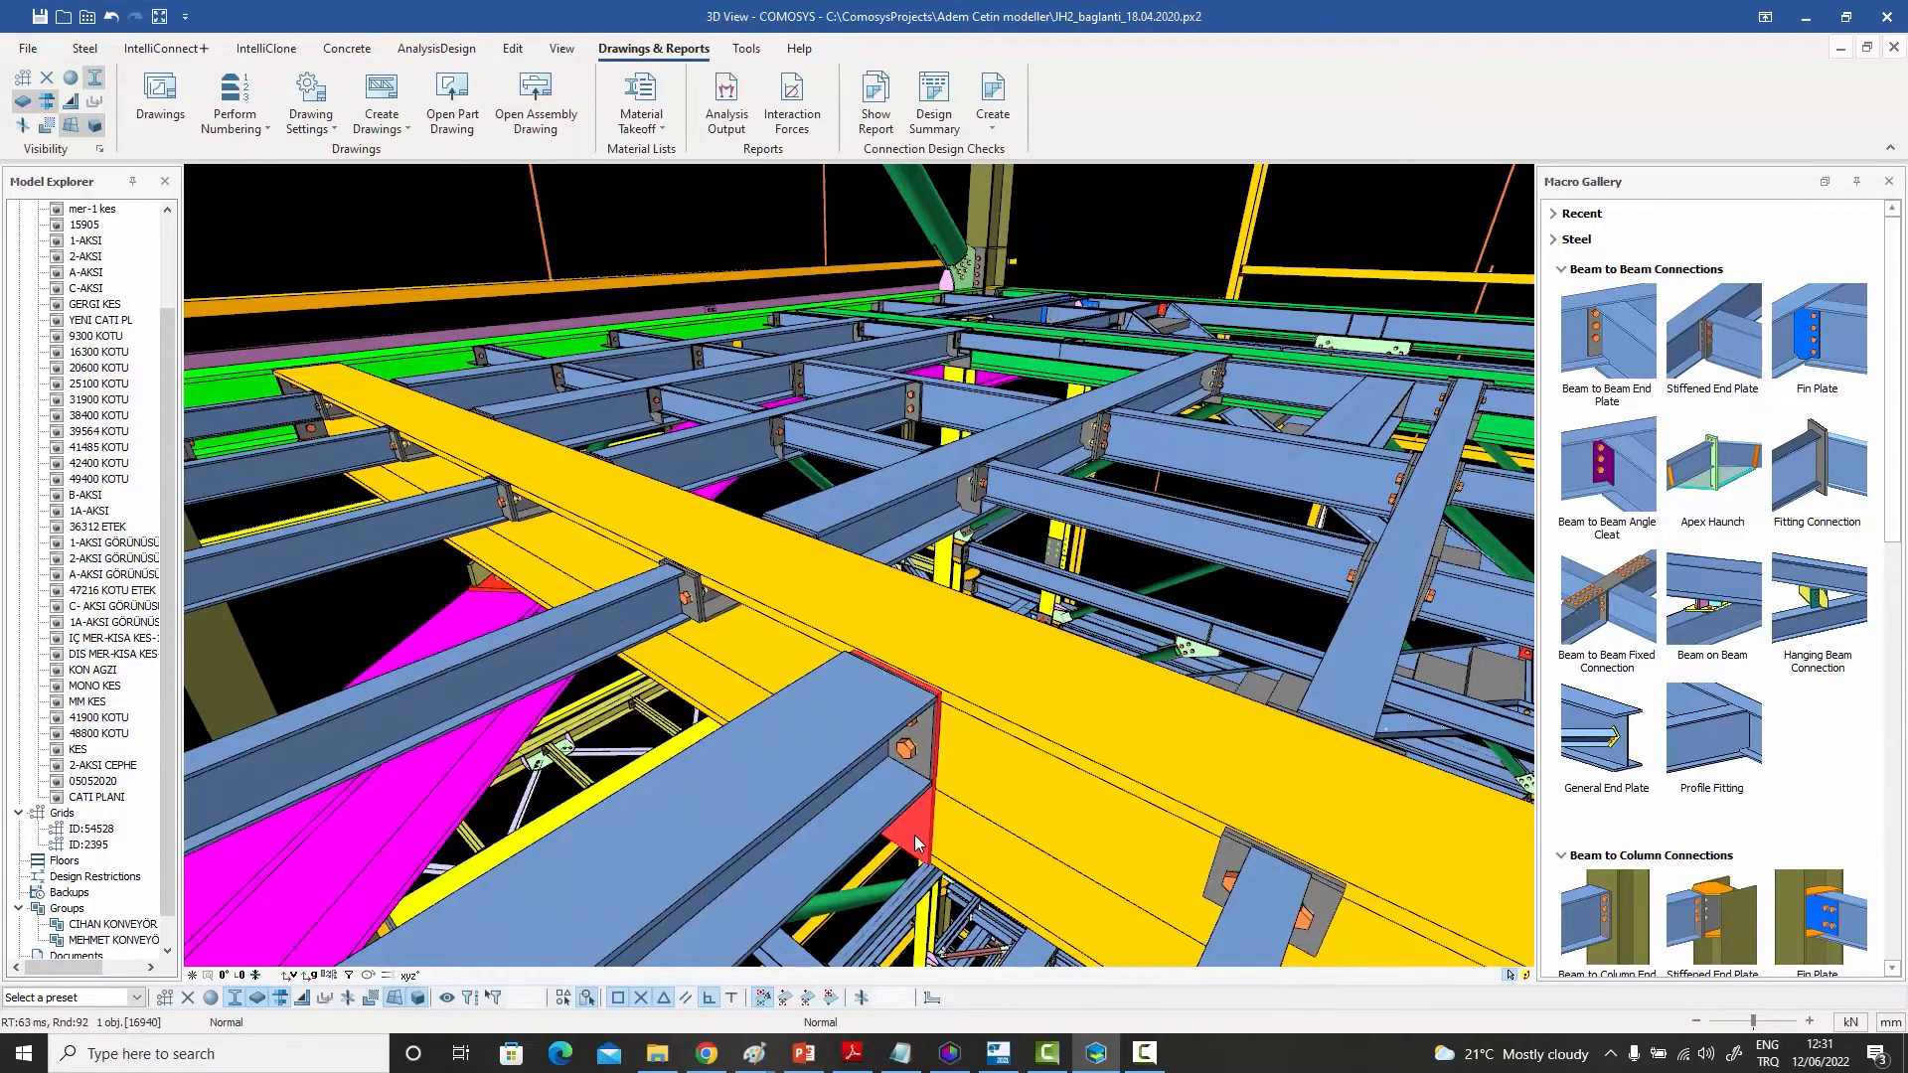
{"action": "double_click", "coordinate": [914, 835]}
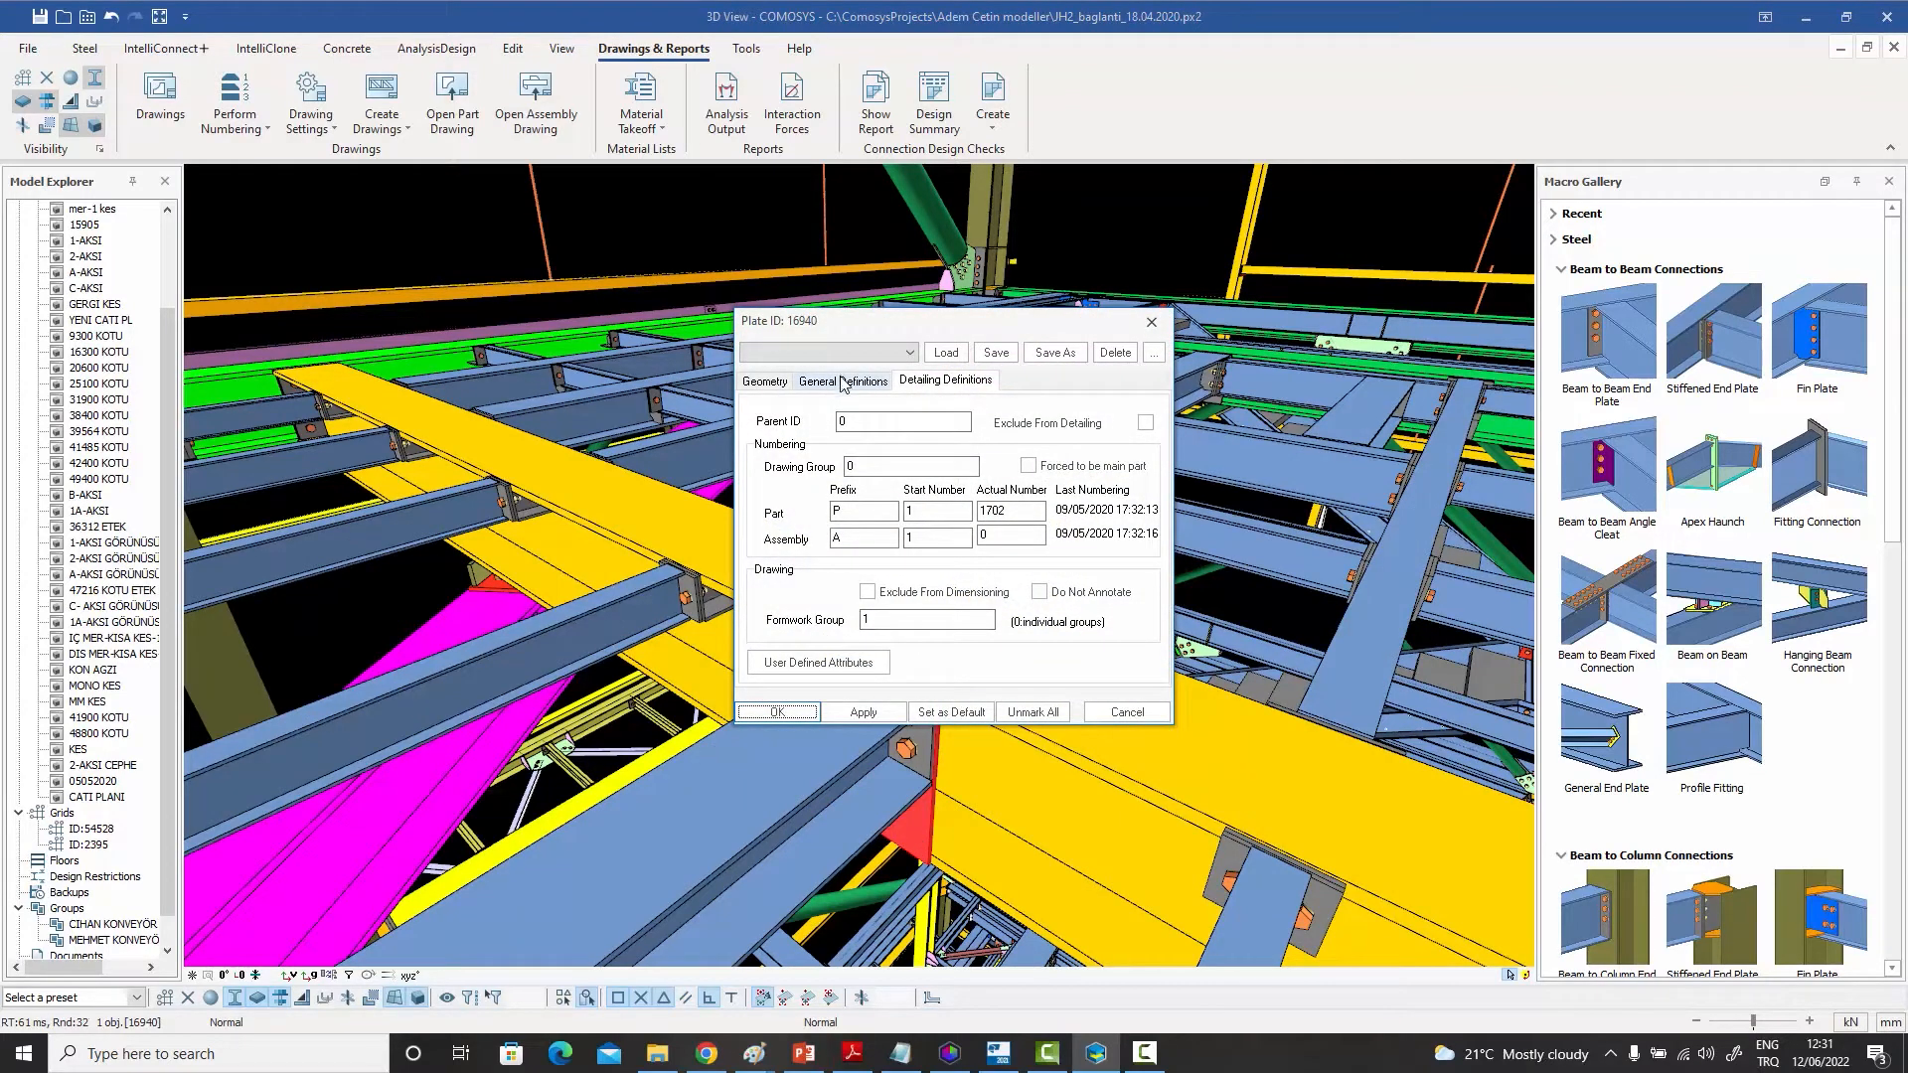
{"action": "left_click", "coordinate": [1153, 324]}
{"action": "scroll", "coordinate": [1113, 403], "scroll_direction": "down", "scroll_amount": 3}
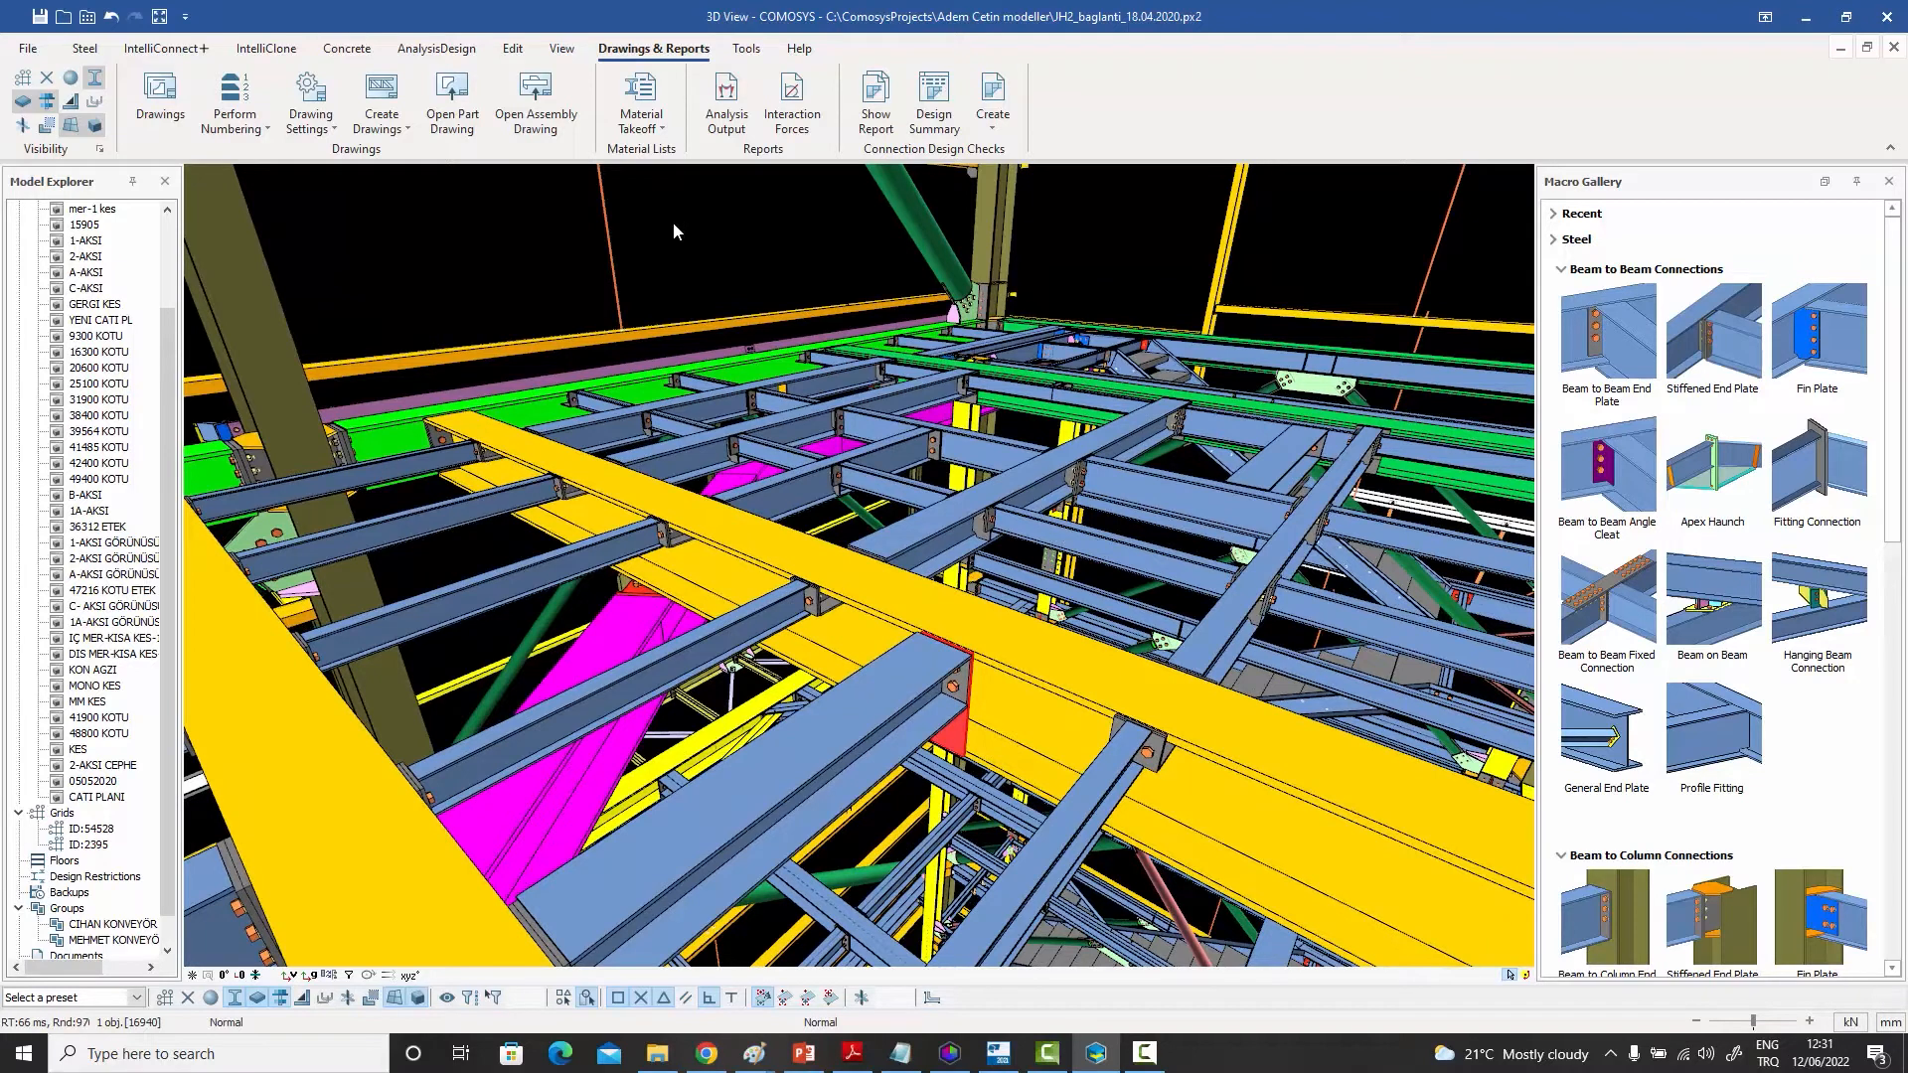
Try setting Do Numbering to NO for group 1 in the numbering options and close them without applying.
{"action": "left_click", "coordinate": [266, 131]}
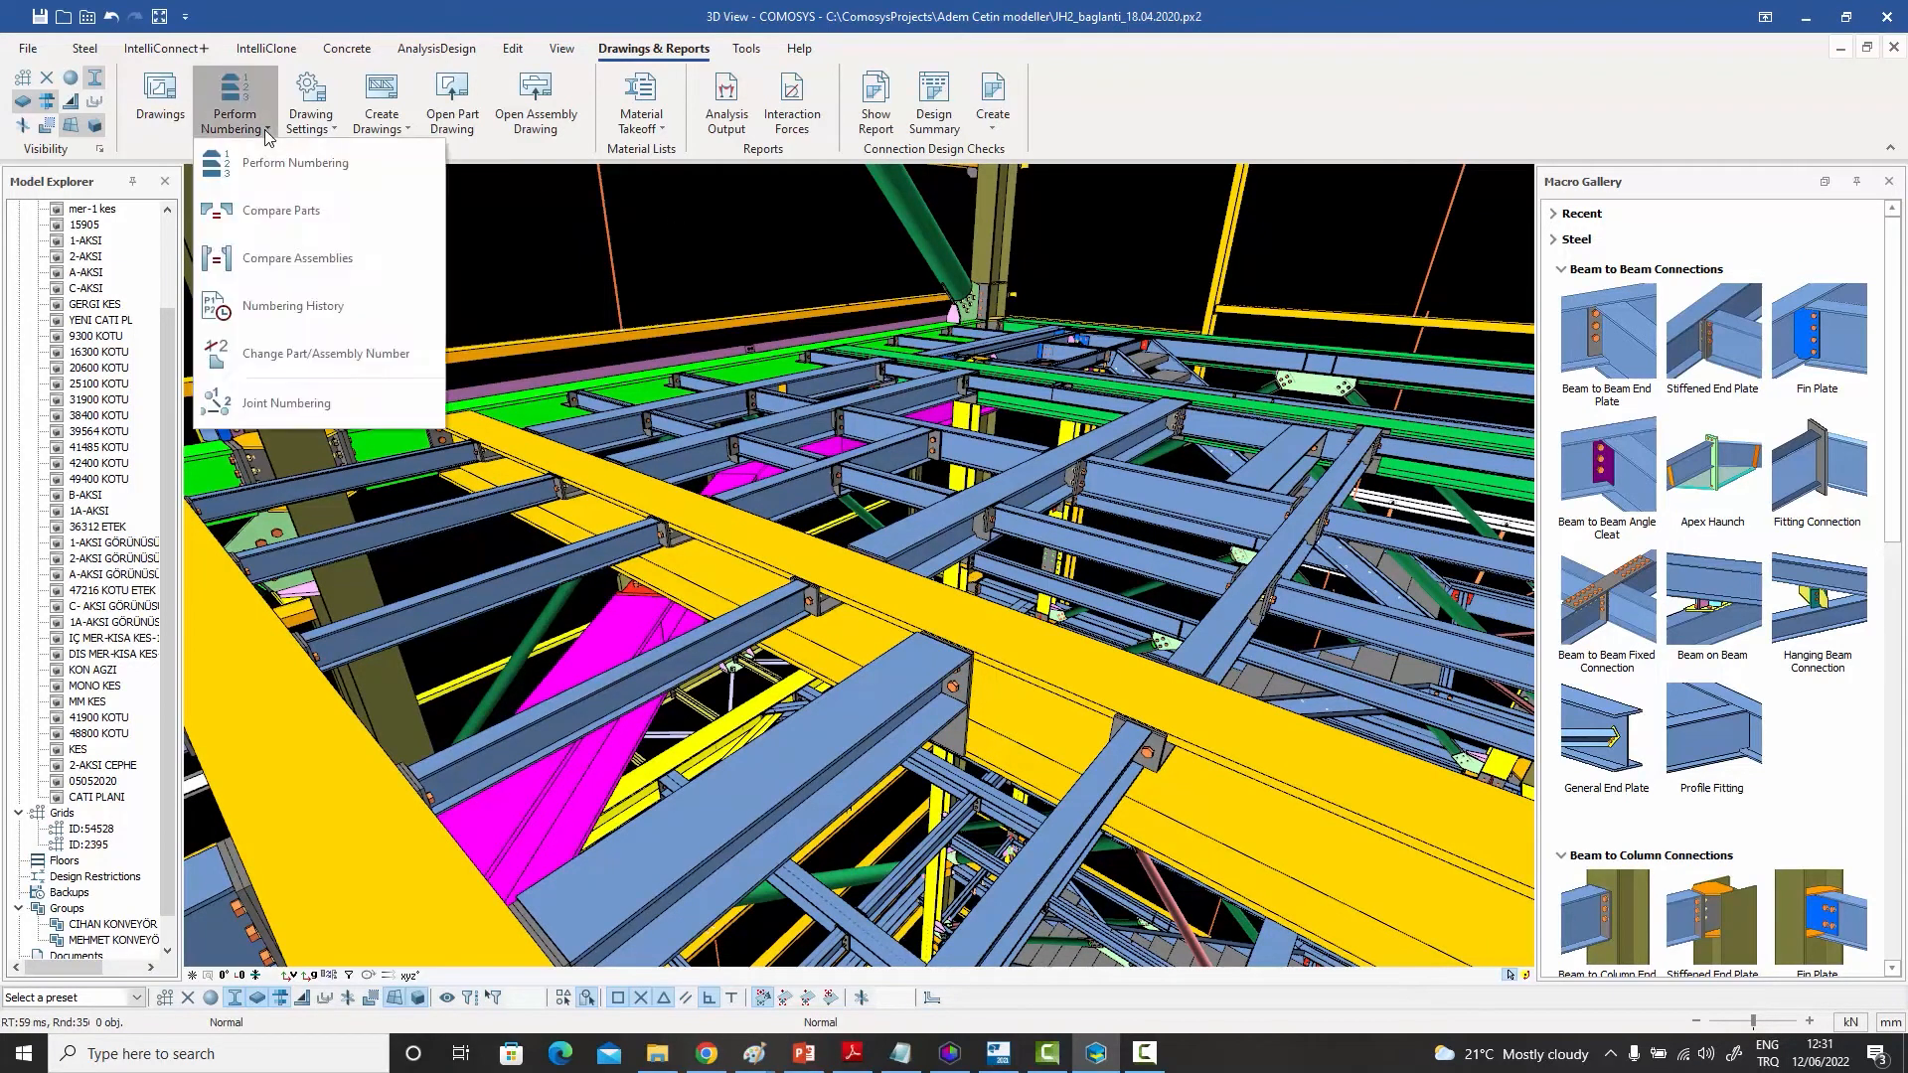
{"action": "left_click", "coordinate": [273, 162]}
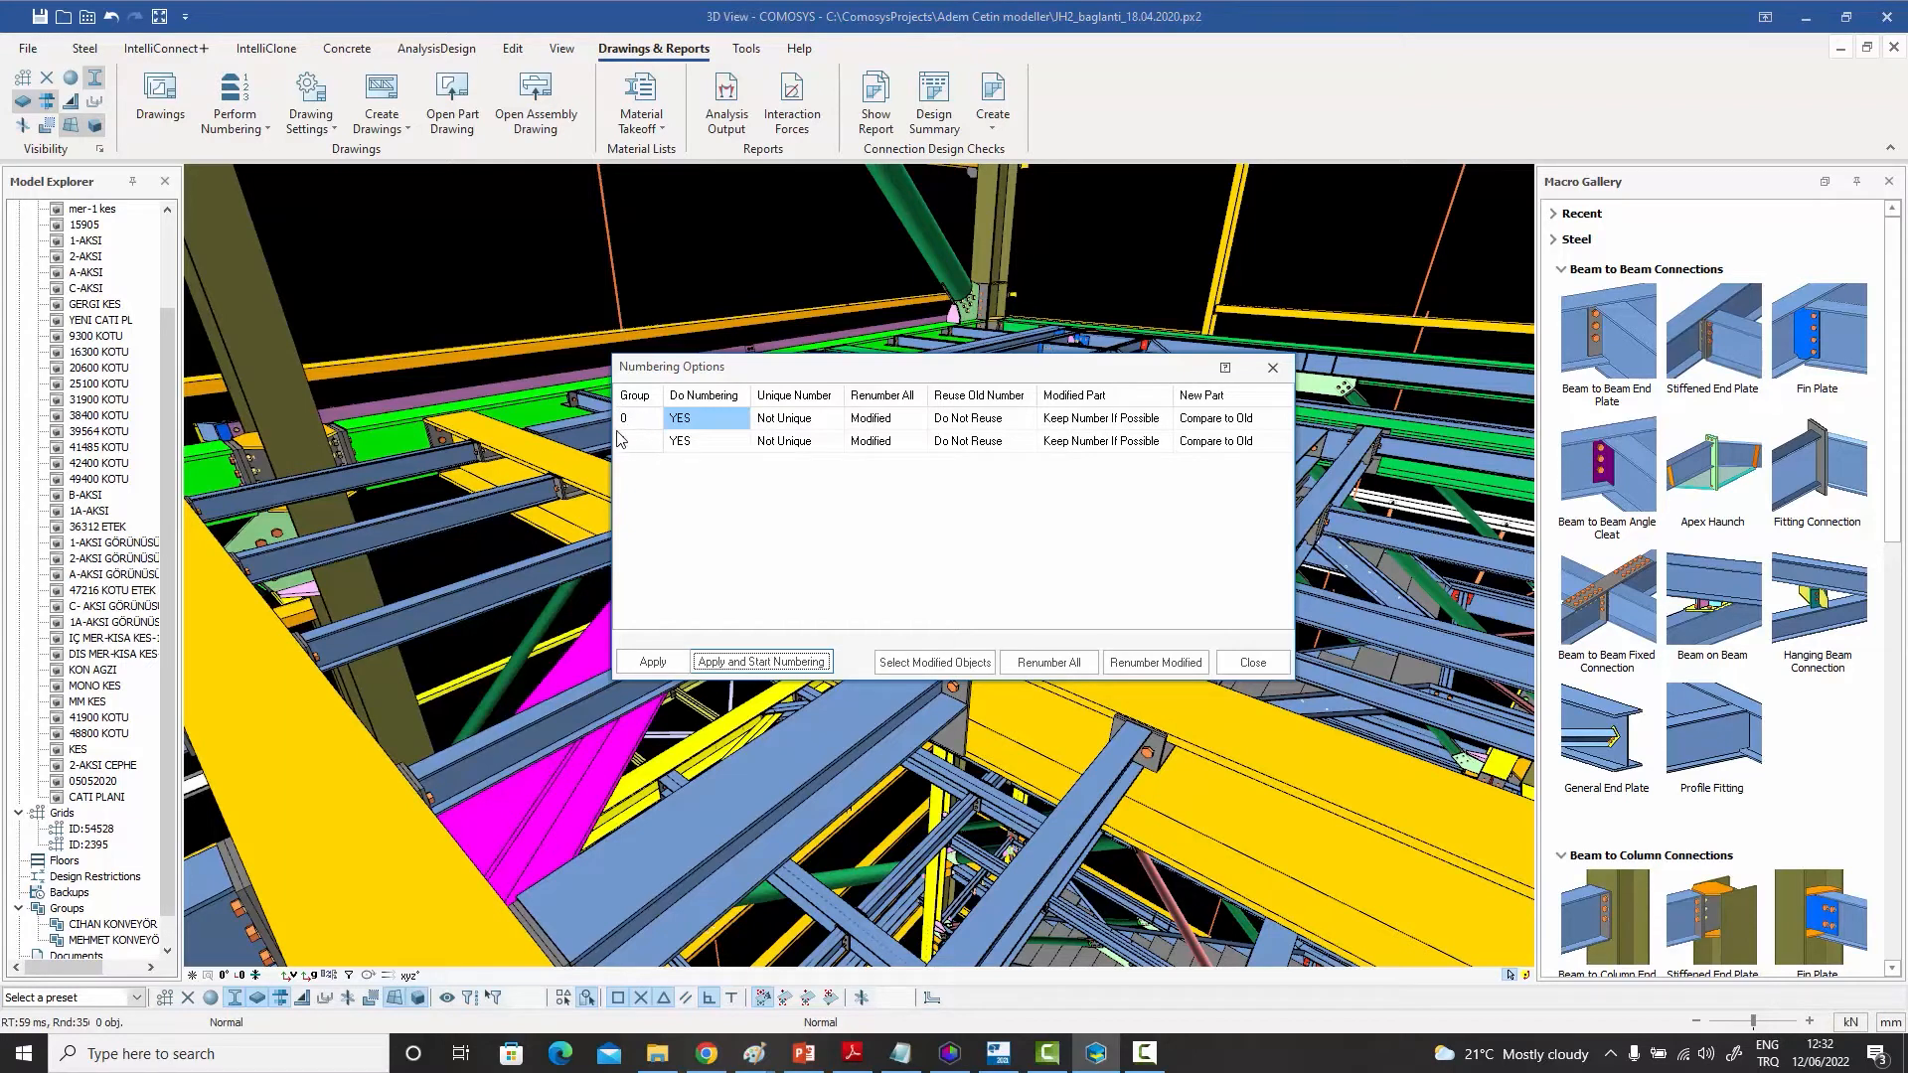
{"action": "left_click", "coordinate": [714, 442]}
{"action": "left_click", "coordinate": [718, 444]}
{"action": "left_click", "coordinate": [708, 463]}
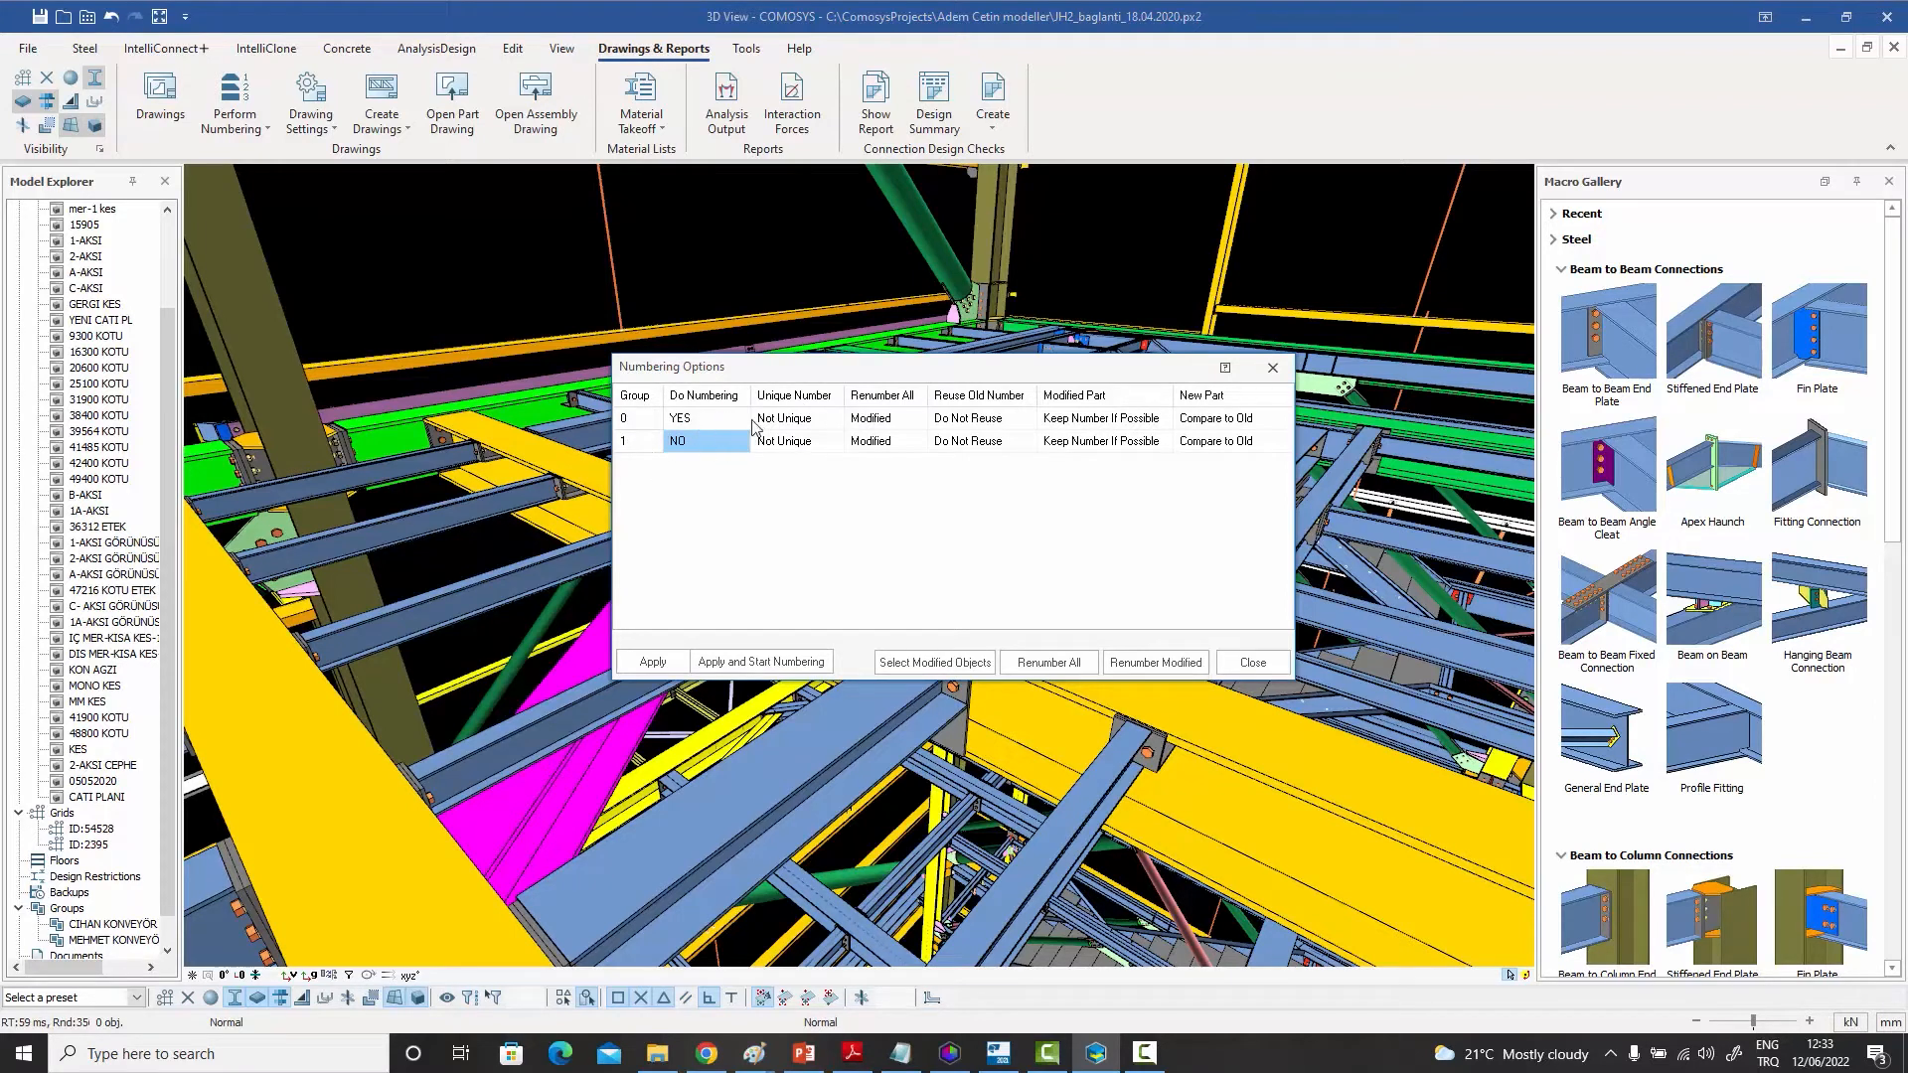
{"action": "left_click", "coordinate": [1272, 370]}
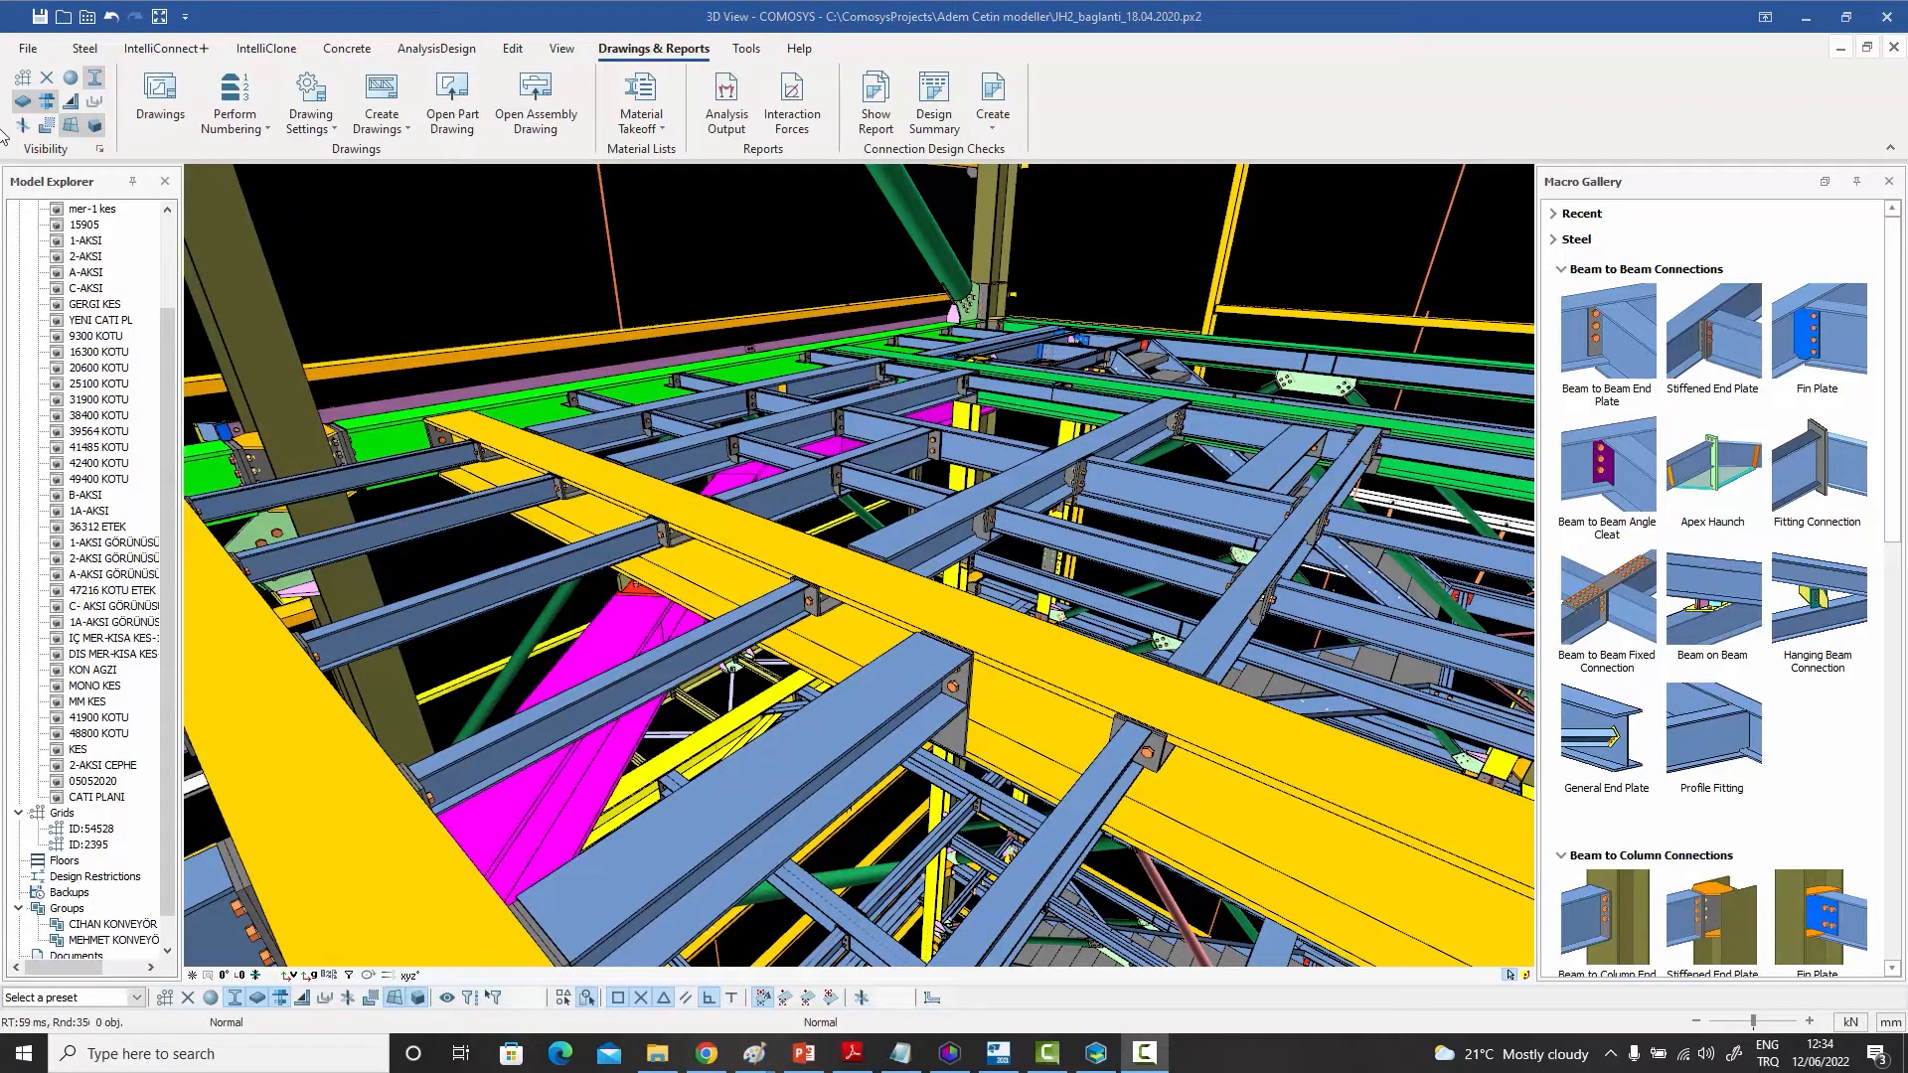
Reopen the numbering options and look through the Do Numbering choices for groups 0 and 1, keeping both on YES.
{"action": "left_click", "coordinate": [268, 134]}
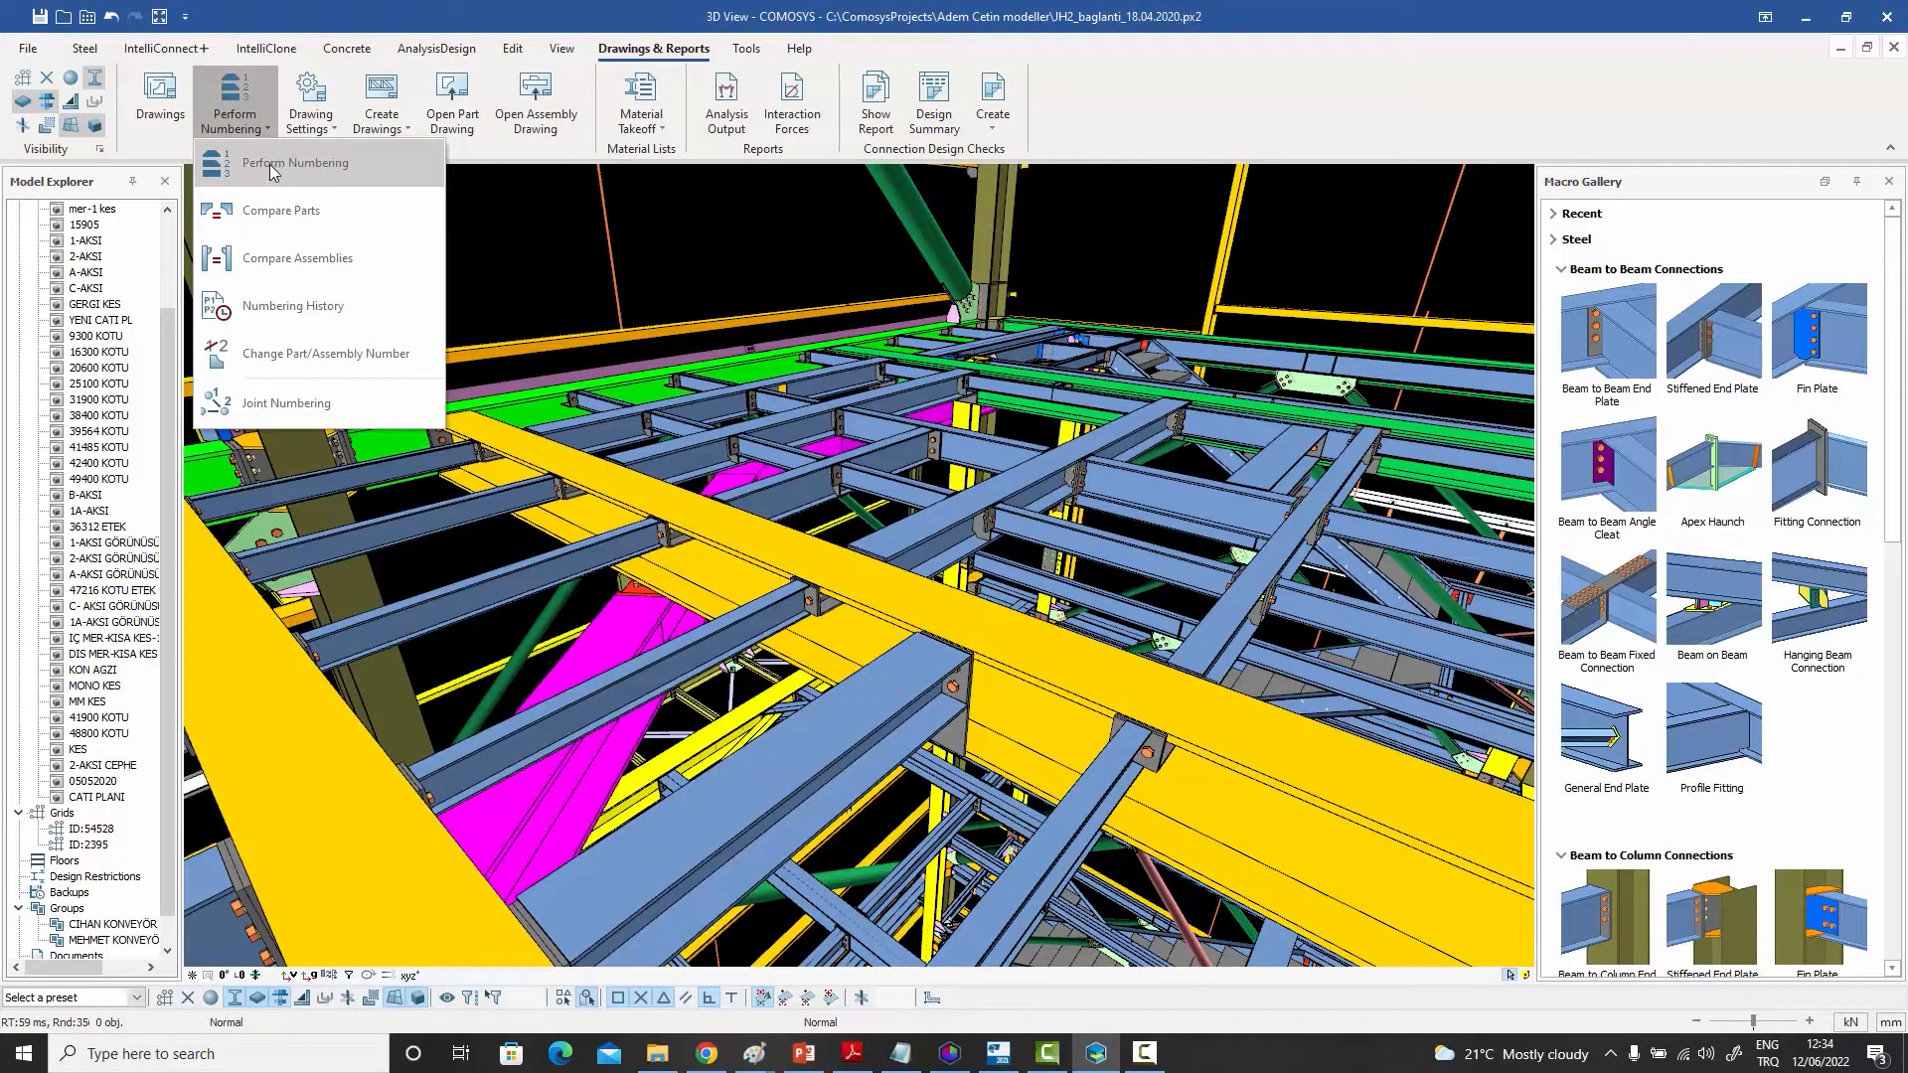
{"action": "left_click", "coordinate": [273, 165]}
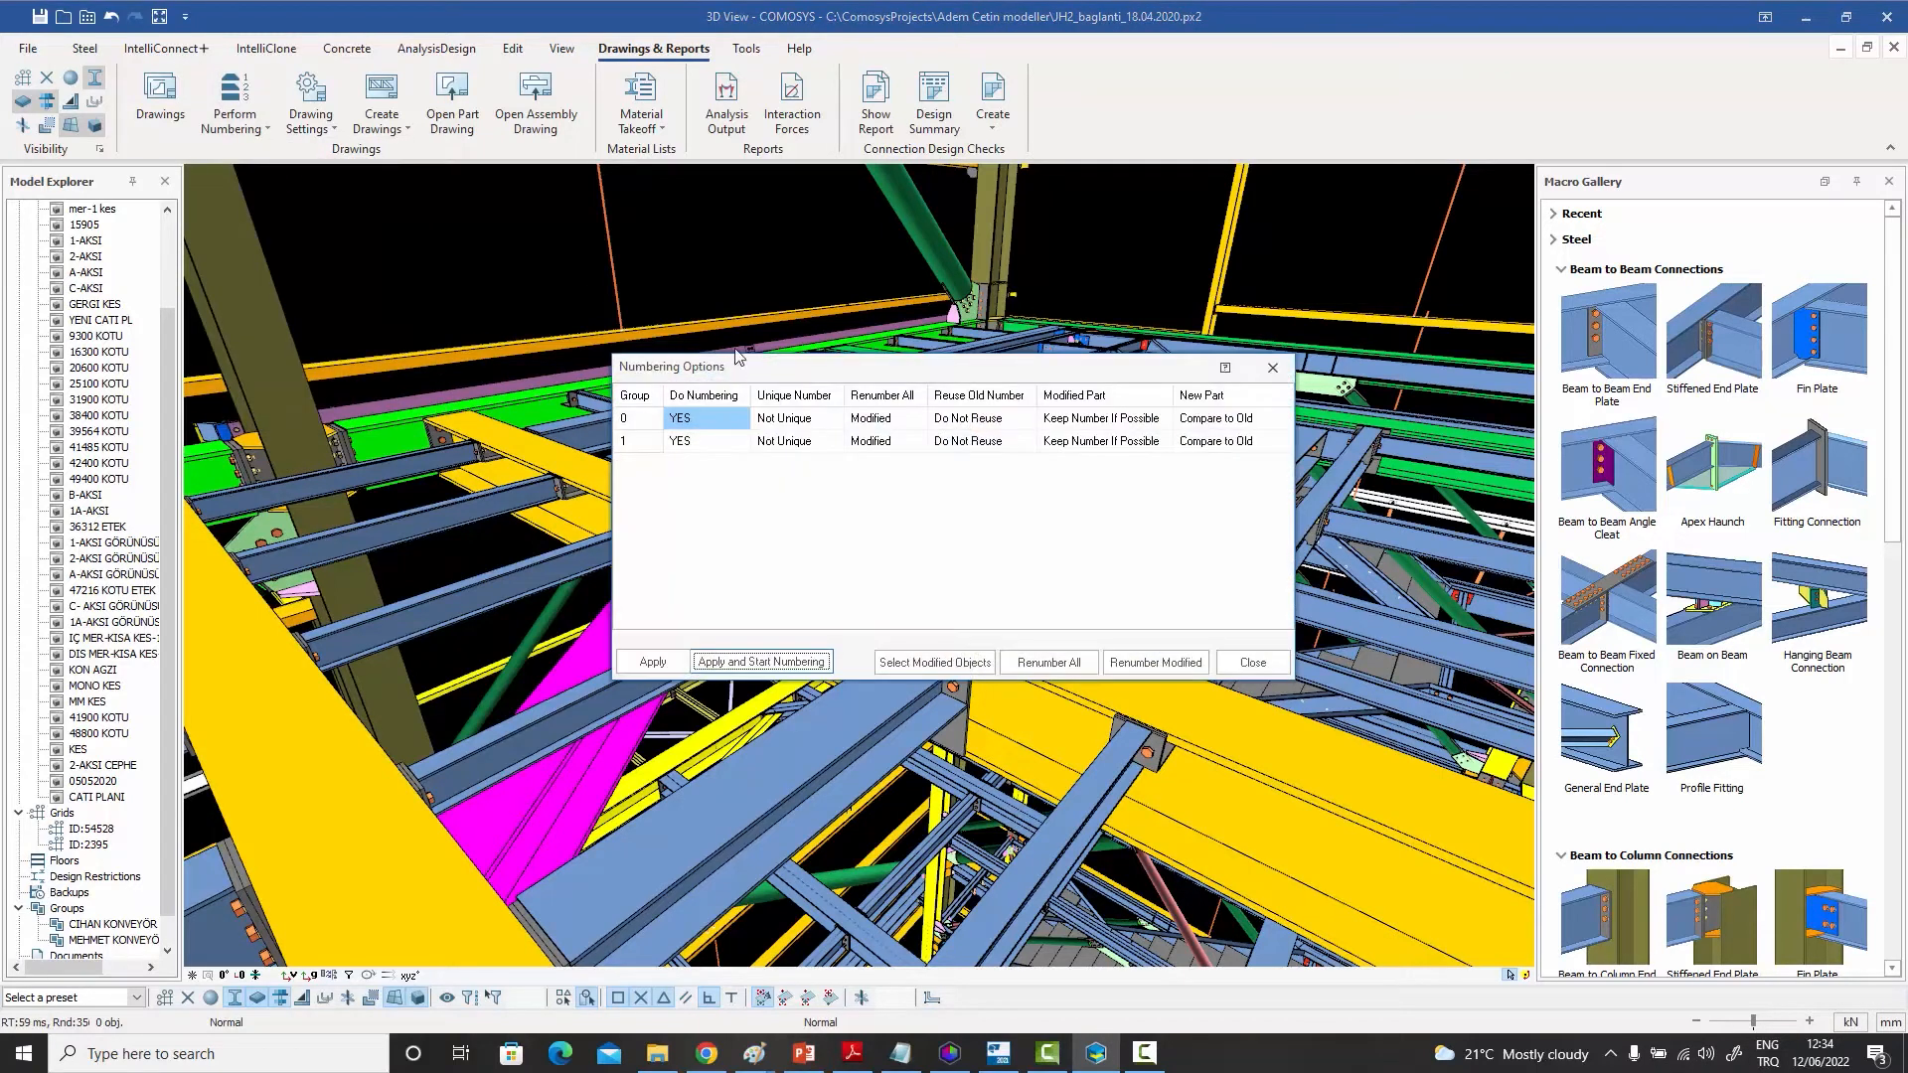
{"action": "left_click_drag", "start_coordinate": [736, 376], "coordinate": [744, 260]}
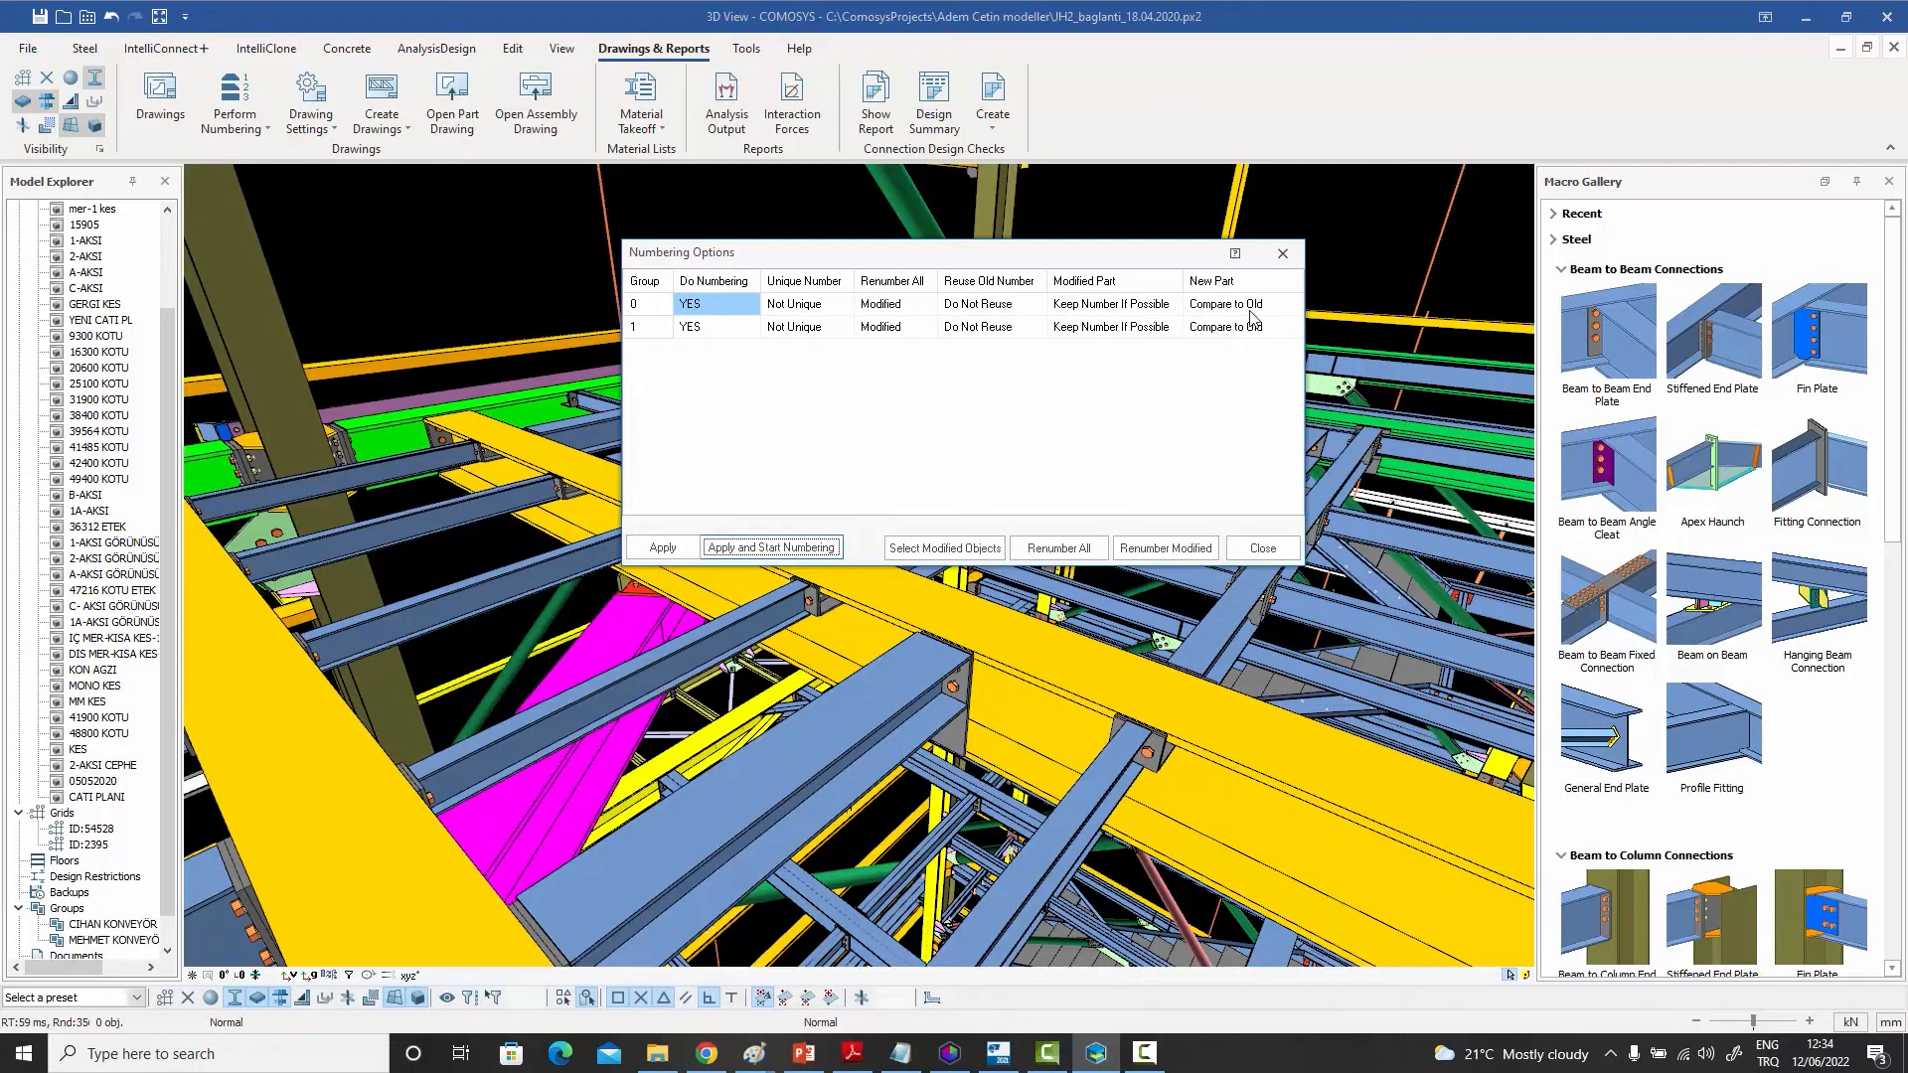
{"action": "left_click", "coordinate": [741, 309]}
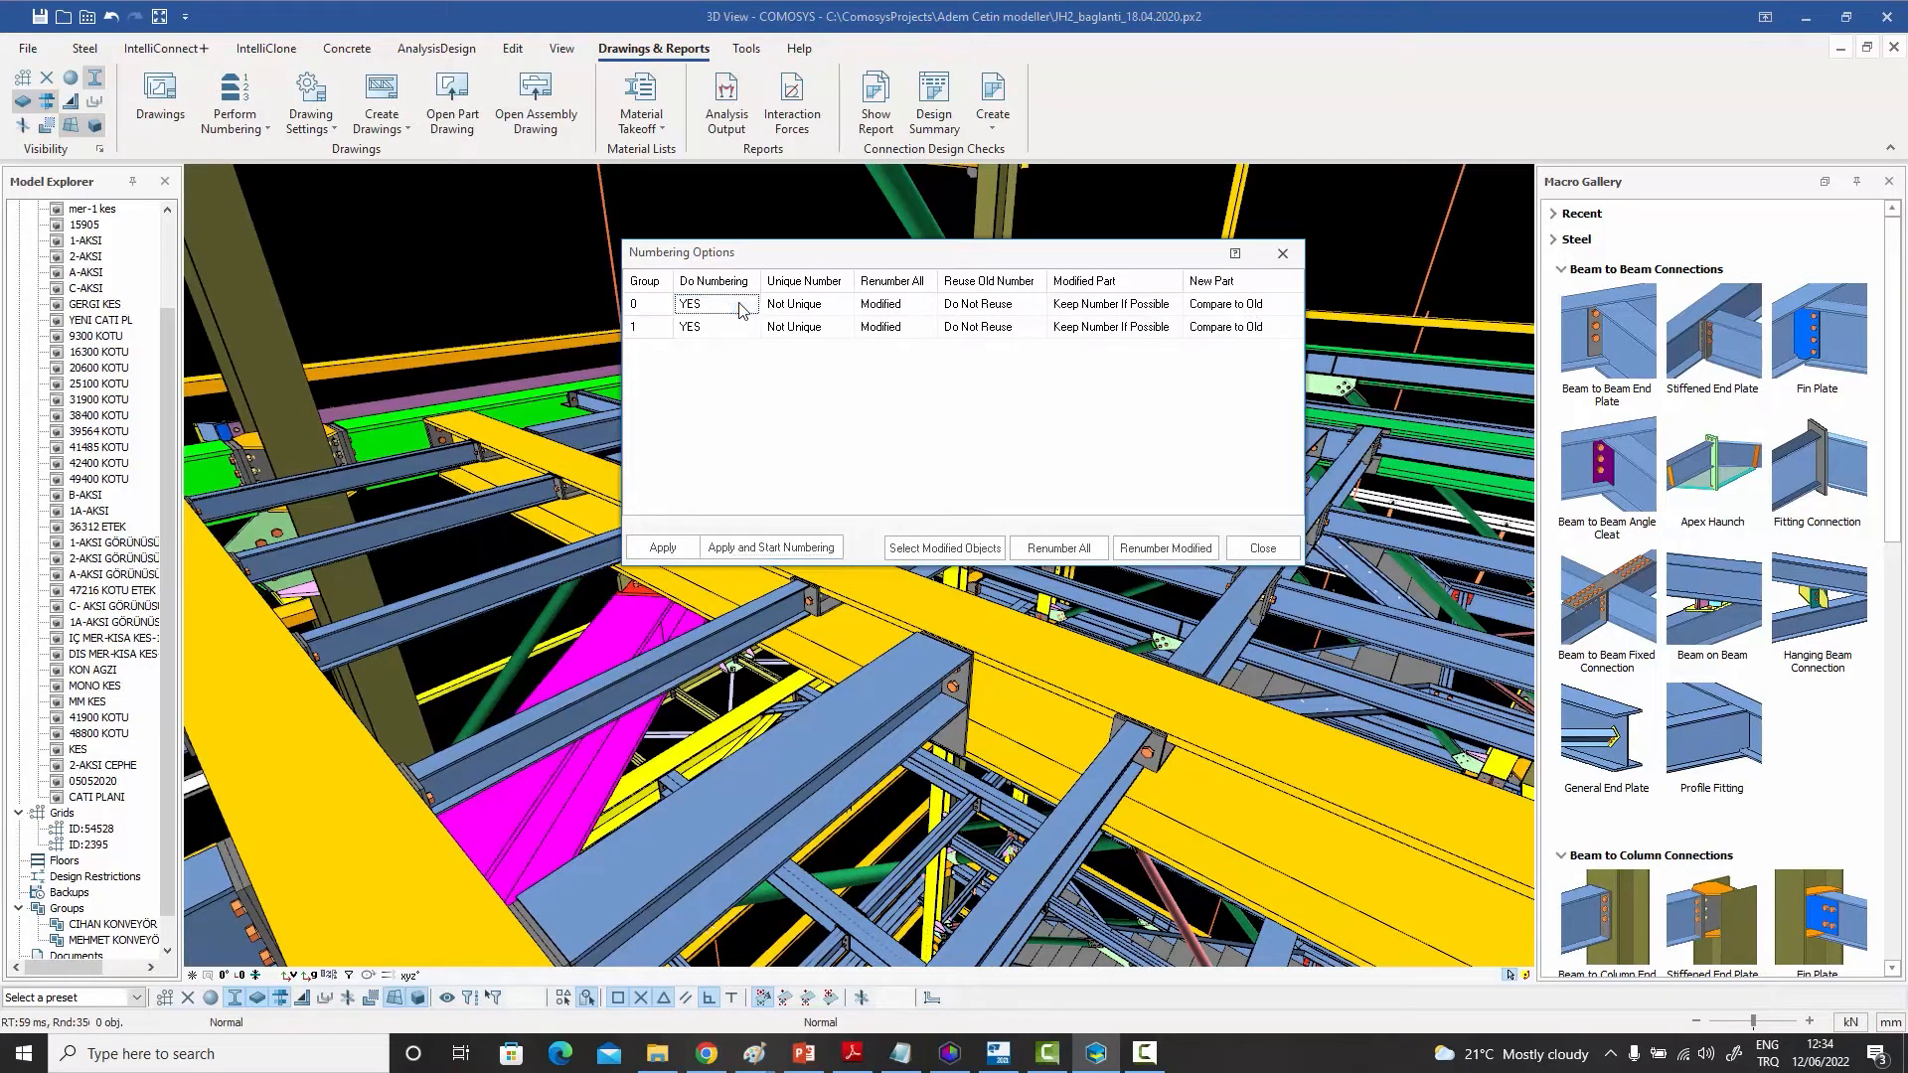
{"action": "left_click", "coordinate": [740, 309]}
{"action": "left_click", "coordinate": [717, 335]}
{"action": "double_click", "coordinate": [738, 306]}
{"action": "left_click", "coordinate": [723, 323]}
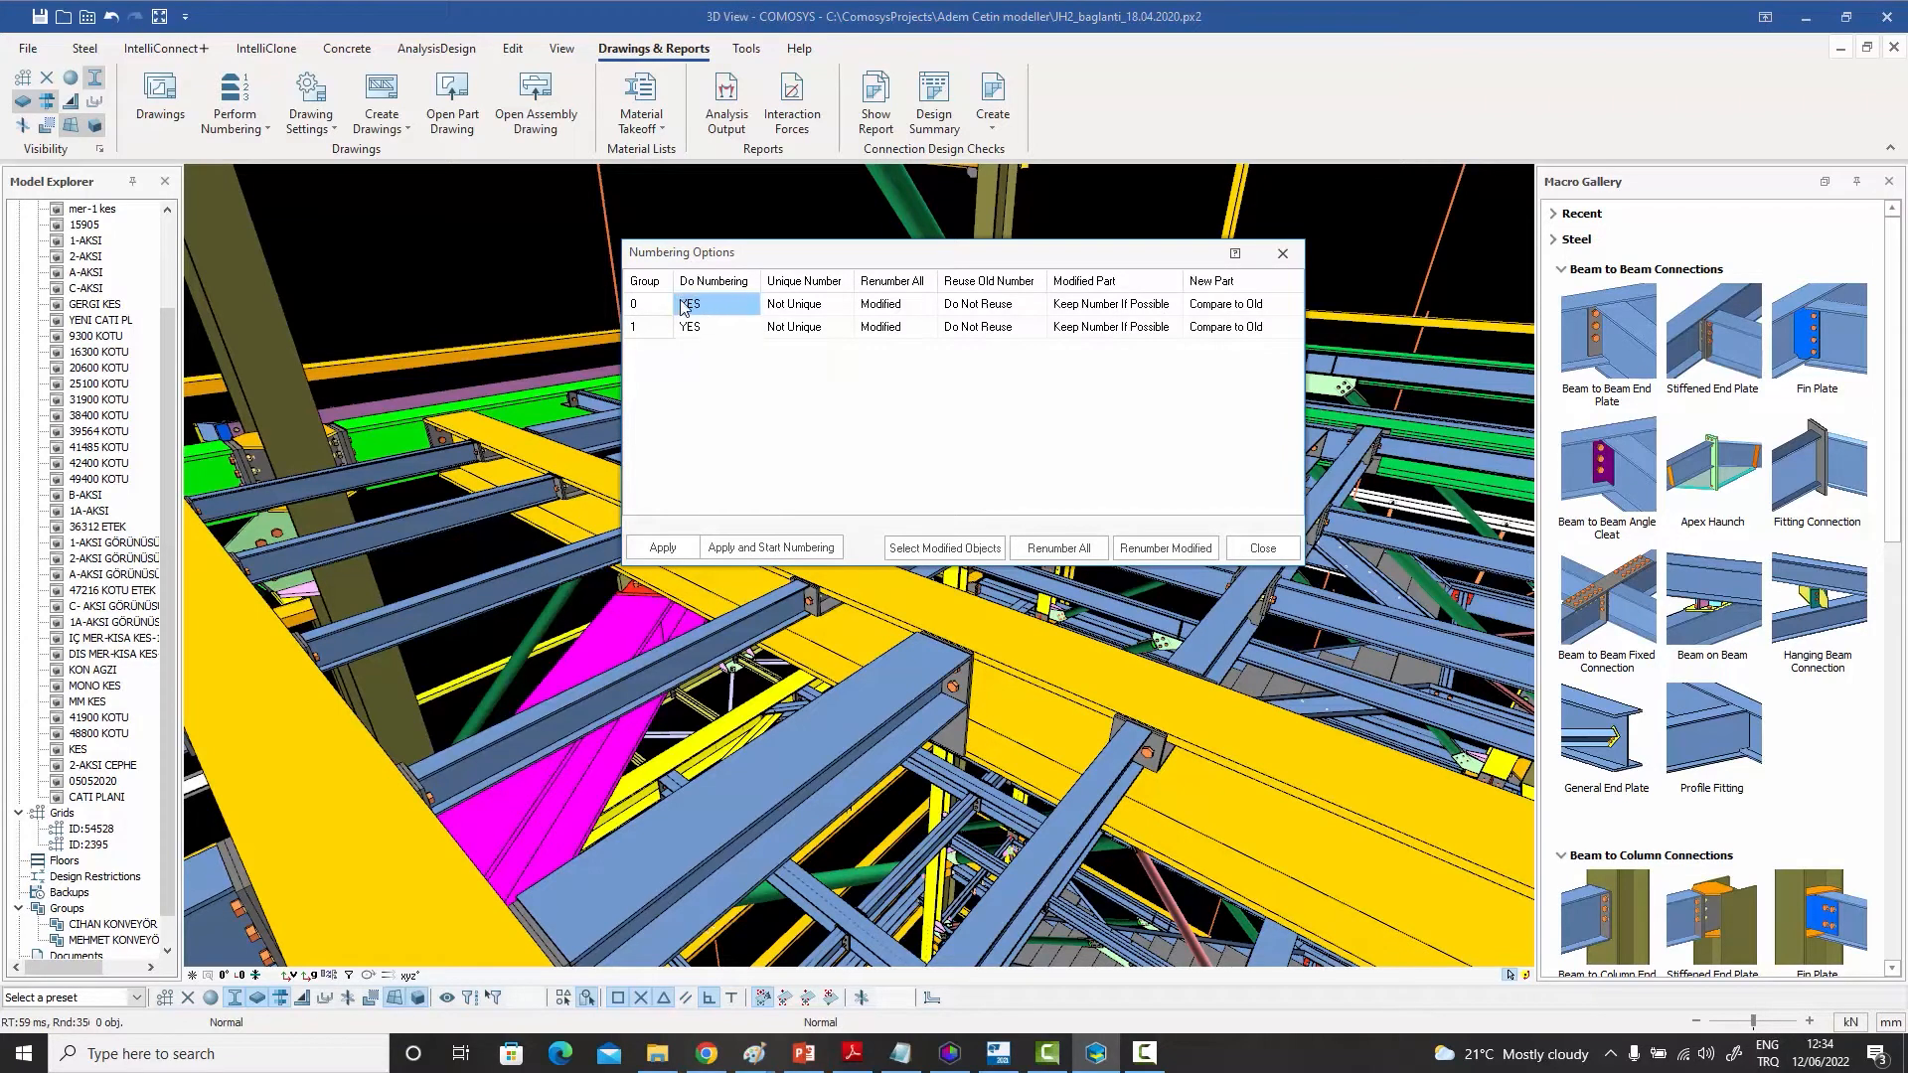
Try Unique and Not Unique as group 0's Unique Number setting, ending on Unique.
{"action": "double_click", "coordinate": [801, 310]}
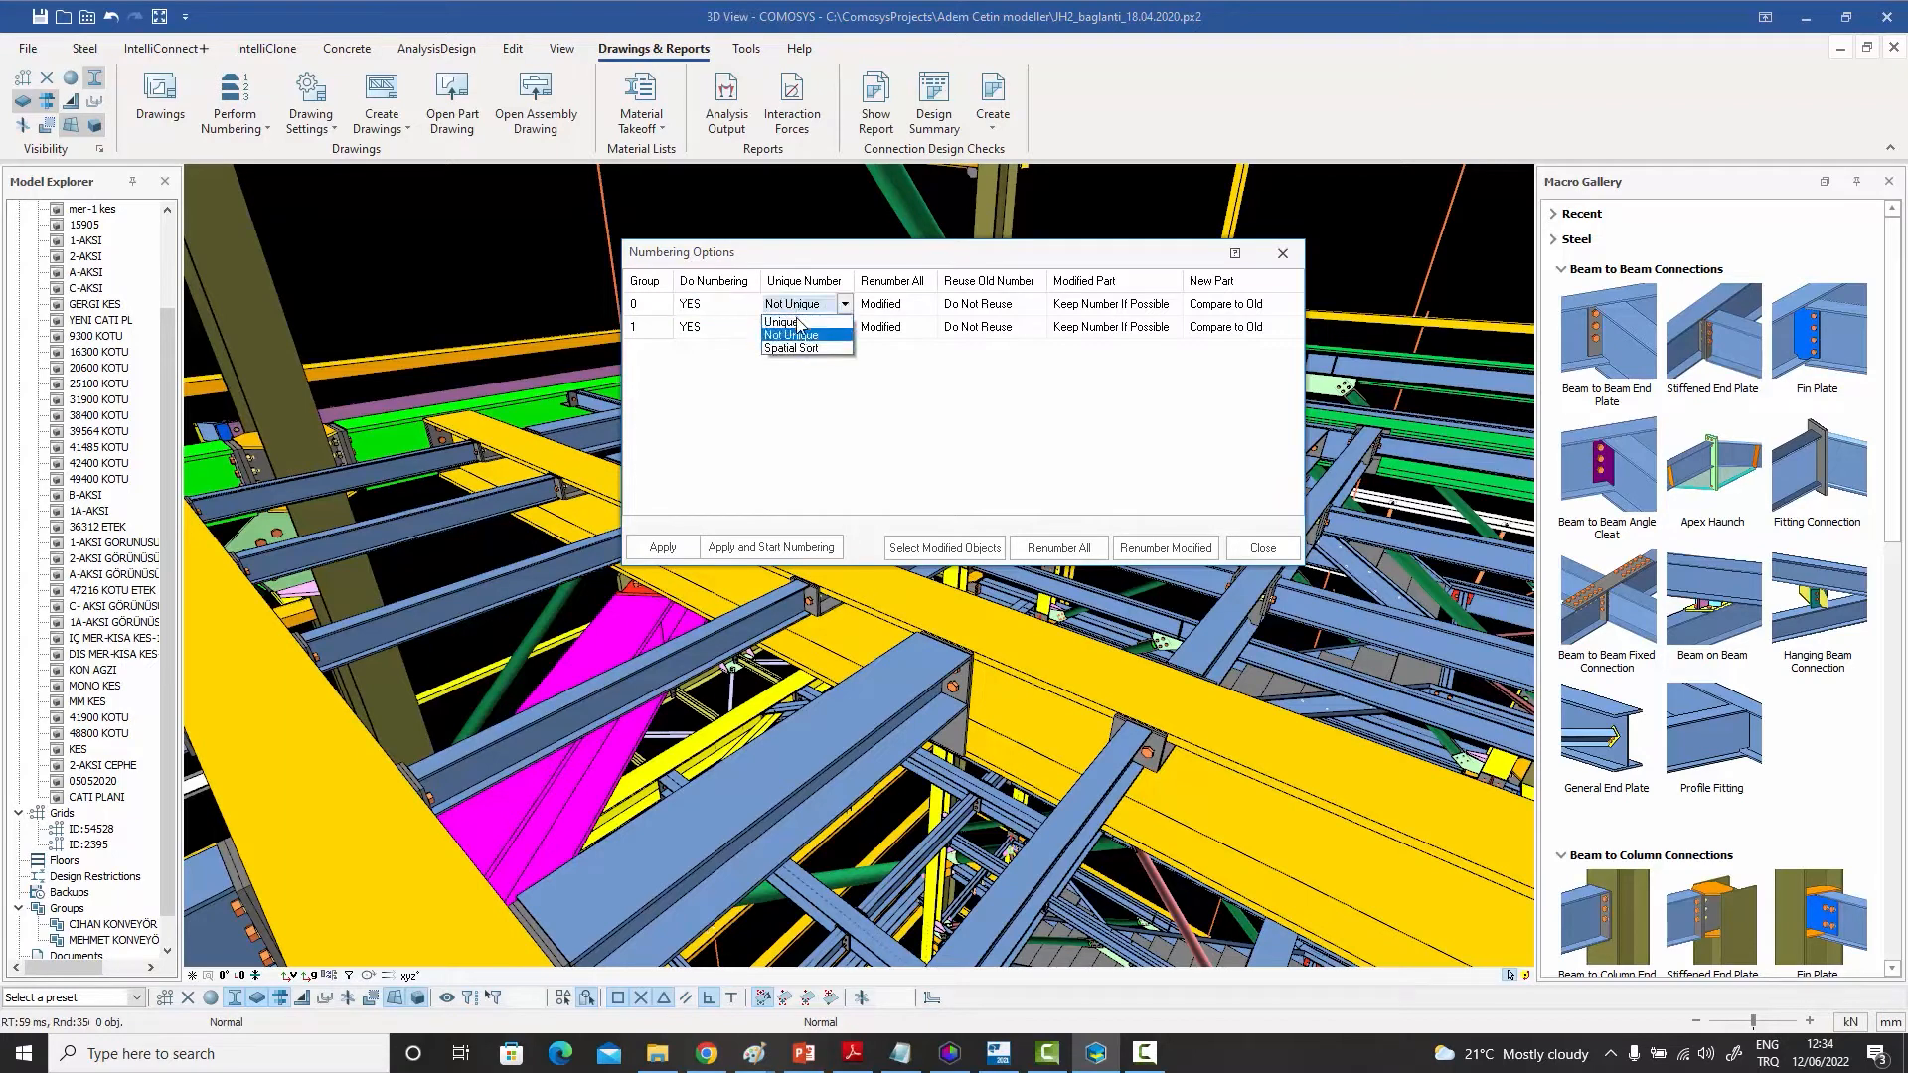
{"action": "left_click", "coordinate": [800, 321]}
{"action": "left_click", "coordinate": [812, 305]}
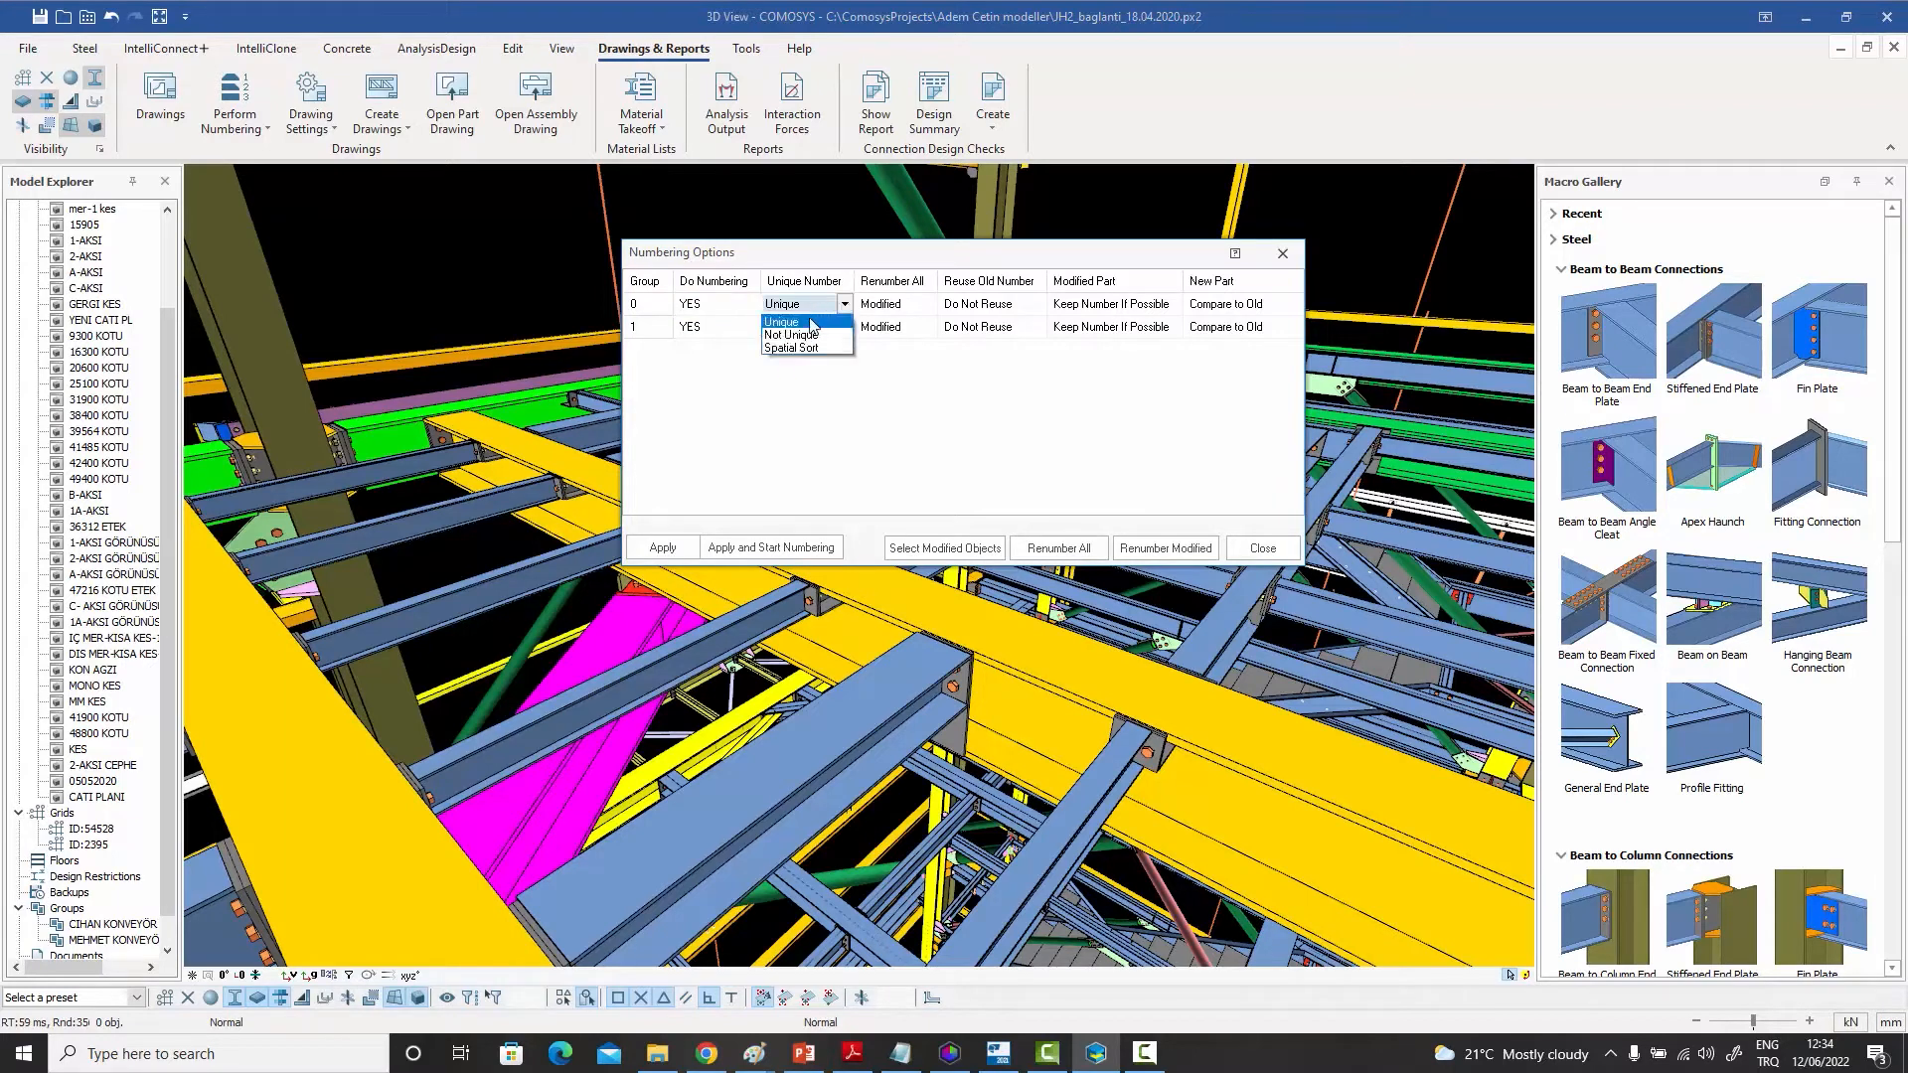
{"action": "left_click", "coordinate": [807, 334]}
{"action": "left_click", "coordinate": [820, 314]}
{"action": "left_click", "coordinate": [828, 321]}
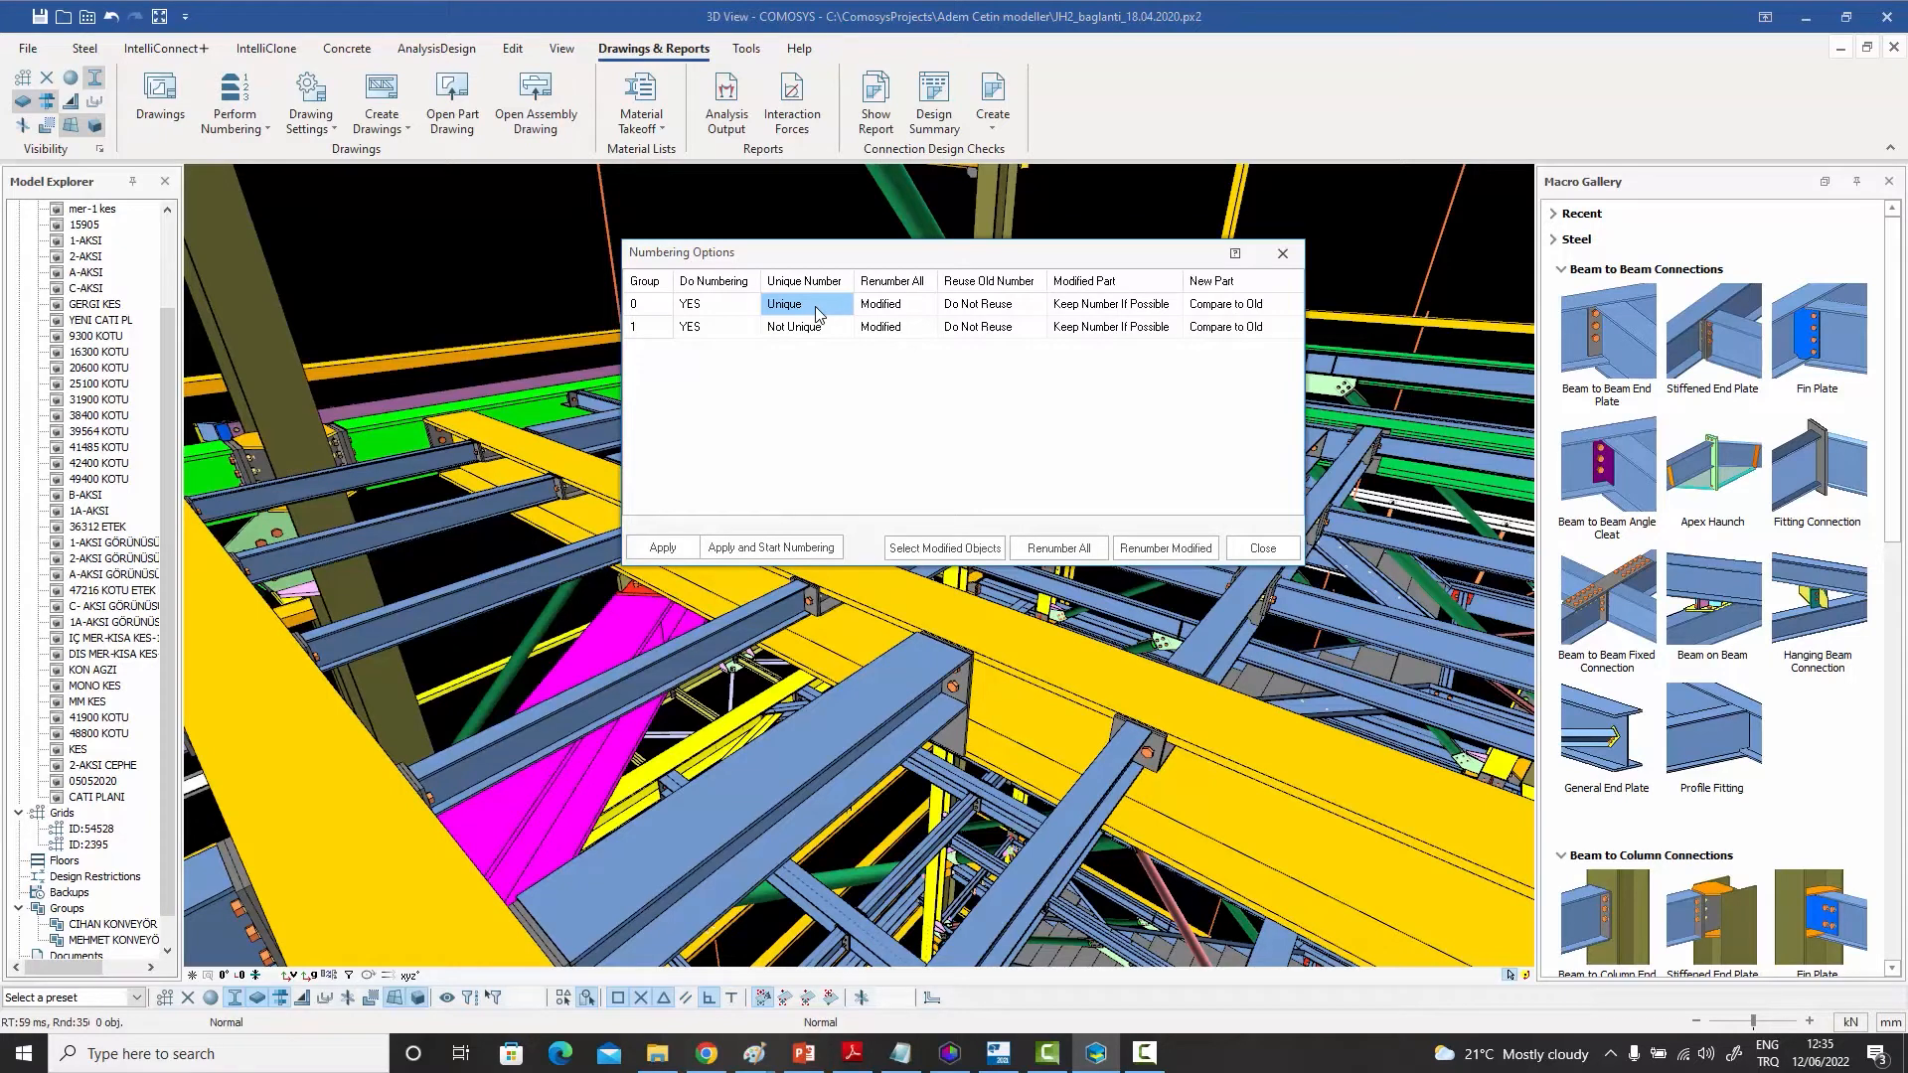
Return group 0's Unique Number setting to Not Unique and close the numbering options.
{"action": "left_click", "coordinate": [813, 312]}
{"action": "left_click", "coordinate": [821, 320]}
{"action": "left_click", "coordinate": [821, 311]}
{"action": "left_click", "coordinate": [823, 312]}
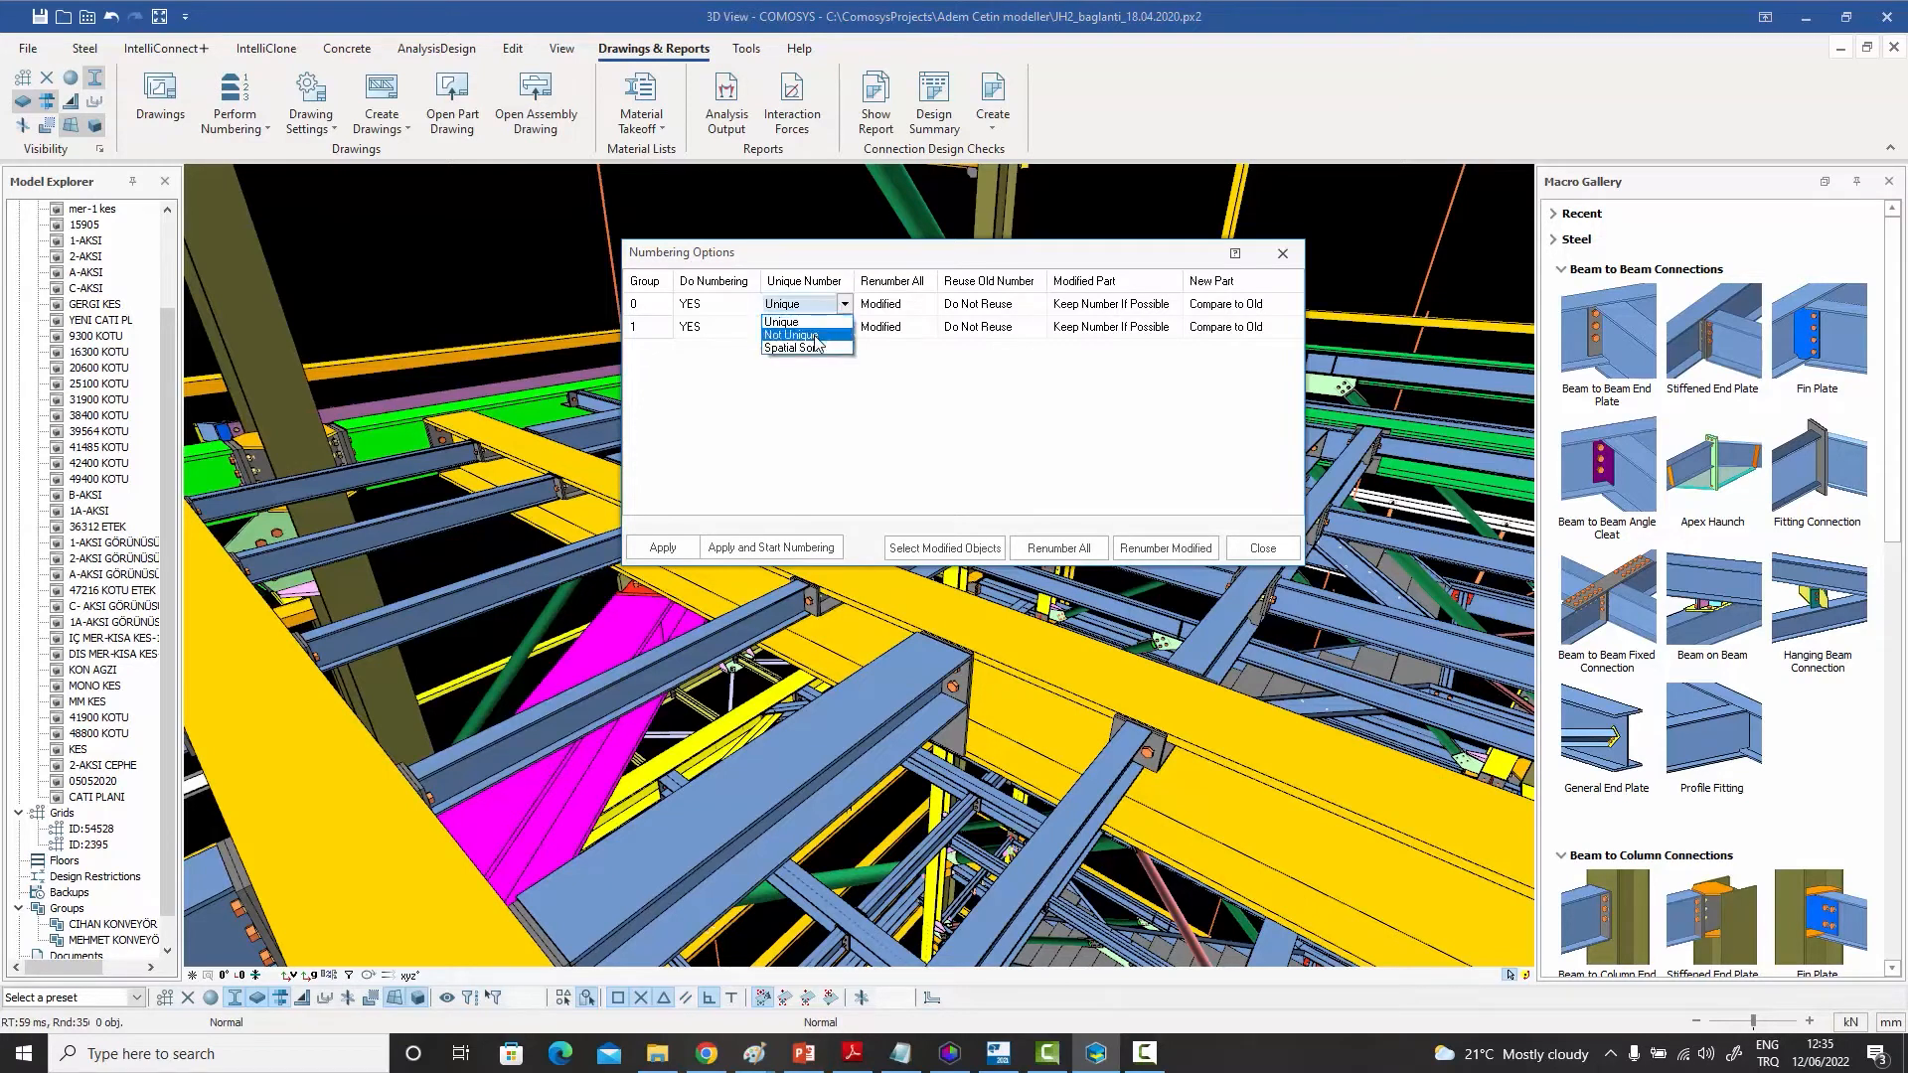
{"action": "left_click", "coordinate": [842, 331]}
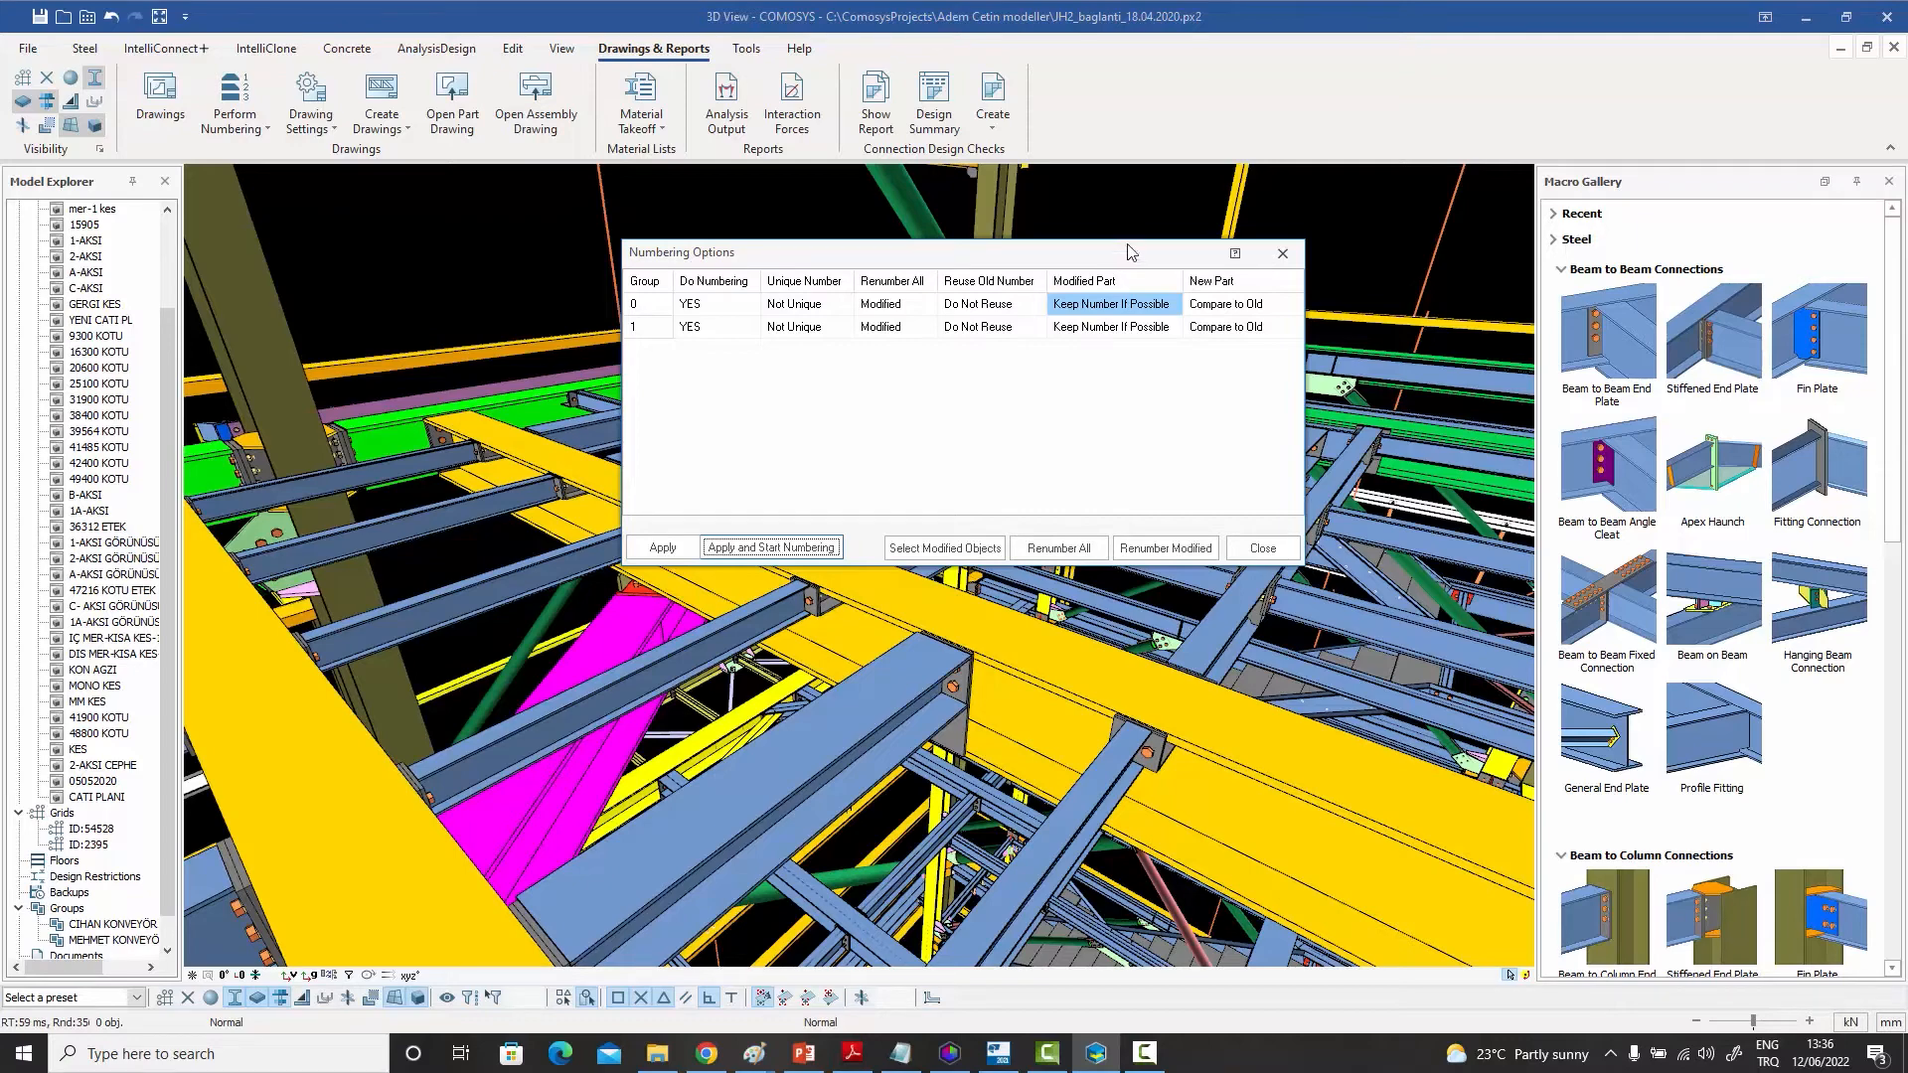
{"action": "left_click", "coordinate": [1283, 254]}
View the wider steel structure from outside and reopen the numbering options to review the settings of both groups.
{"action": "scroll", "coordinate": [866, 413], "scroll_direction": "down", "scroll_amount": 8}
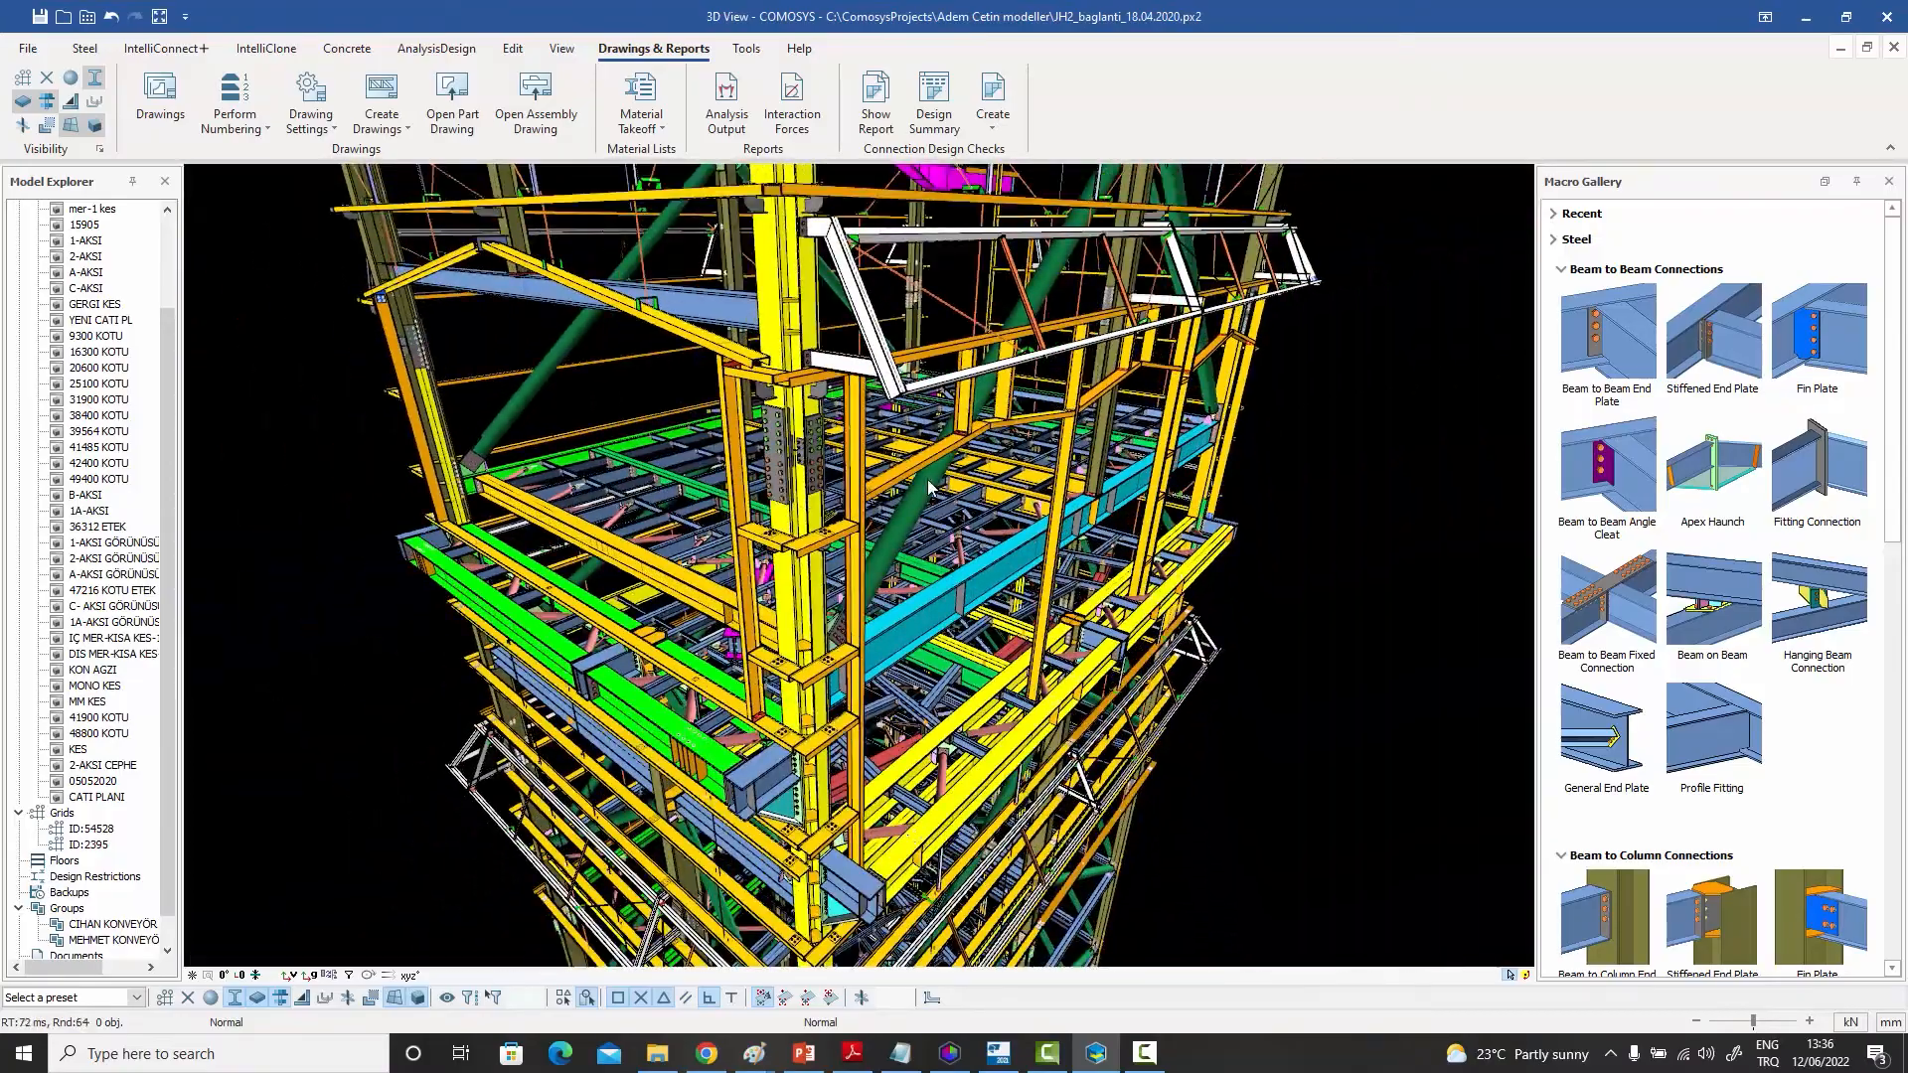
{"action": "middle_click_drag", "start_coordinate": [928, 480], "coordinate": [1005, 467]}
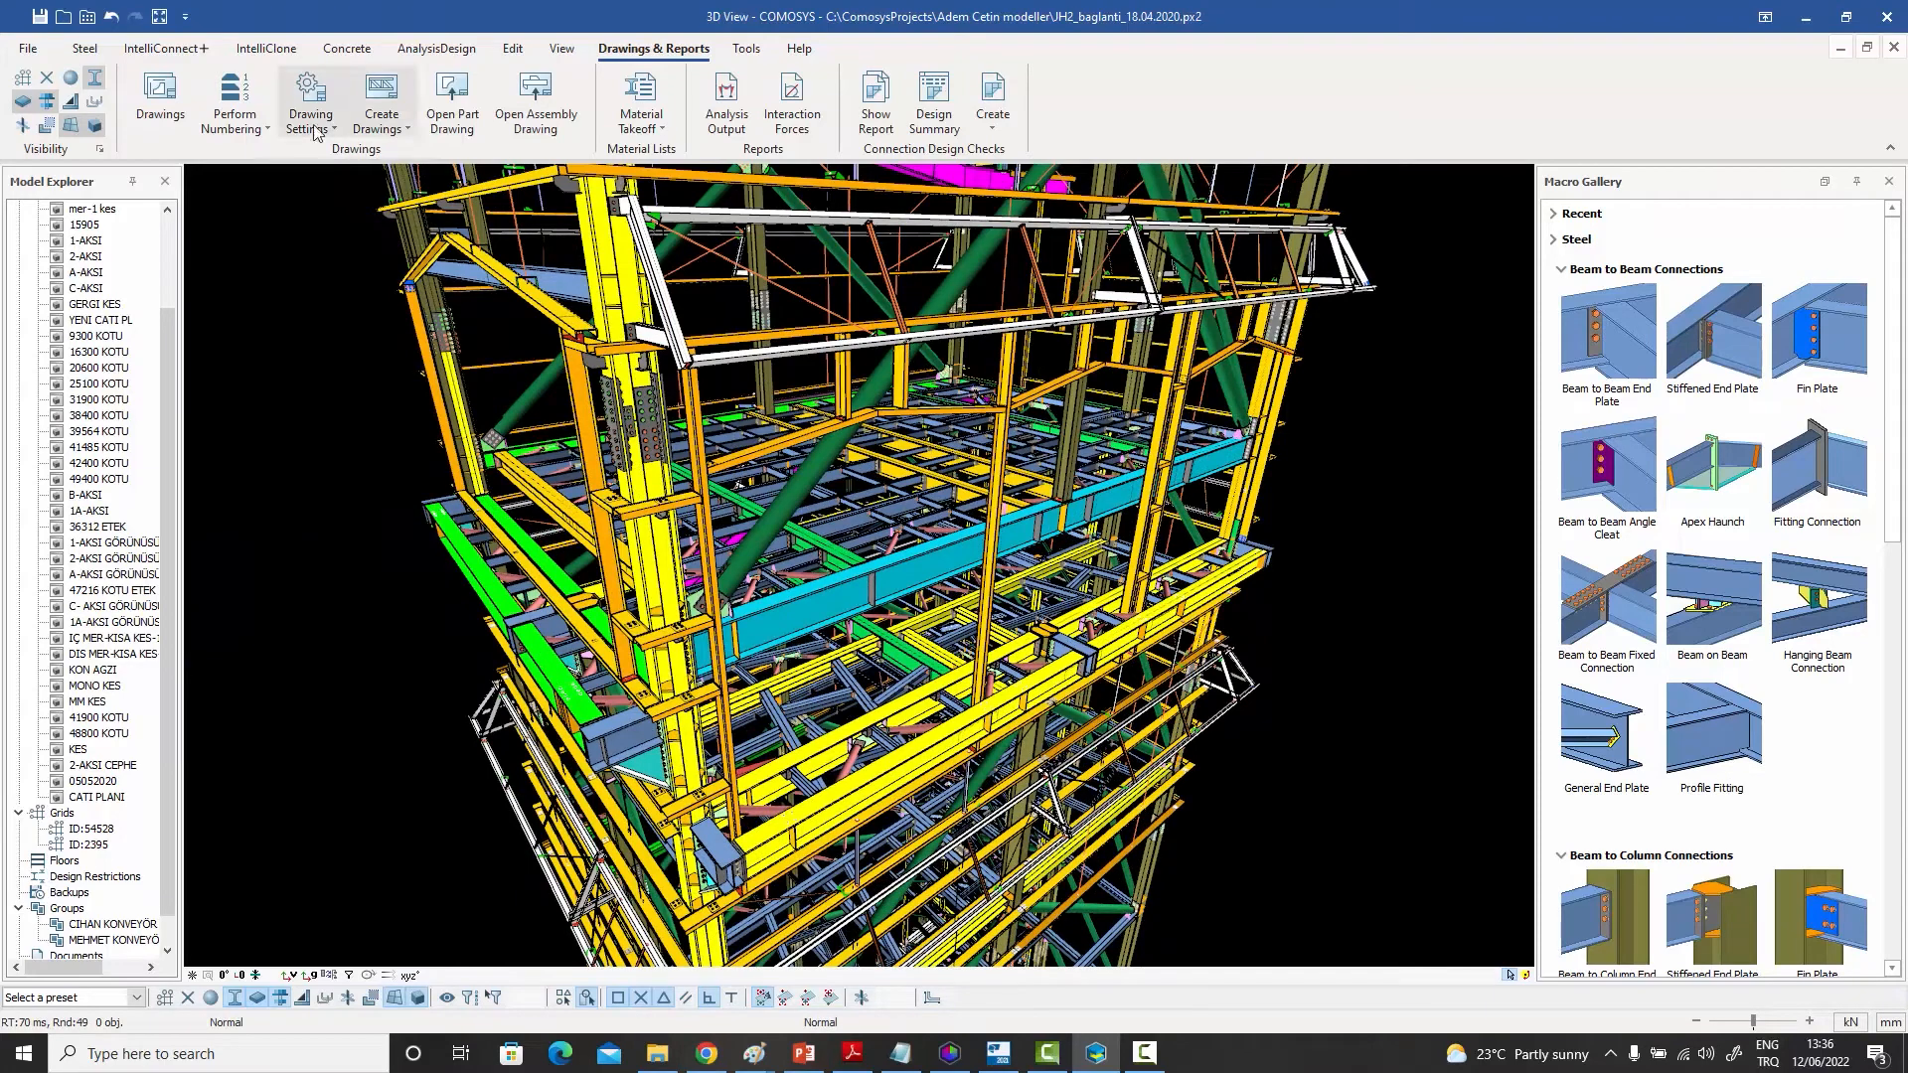
{"action": "left_click", "coordinate": [264, 125]}
{"action": "left_click", "coordinate": [271, 163]}
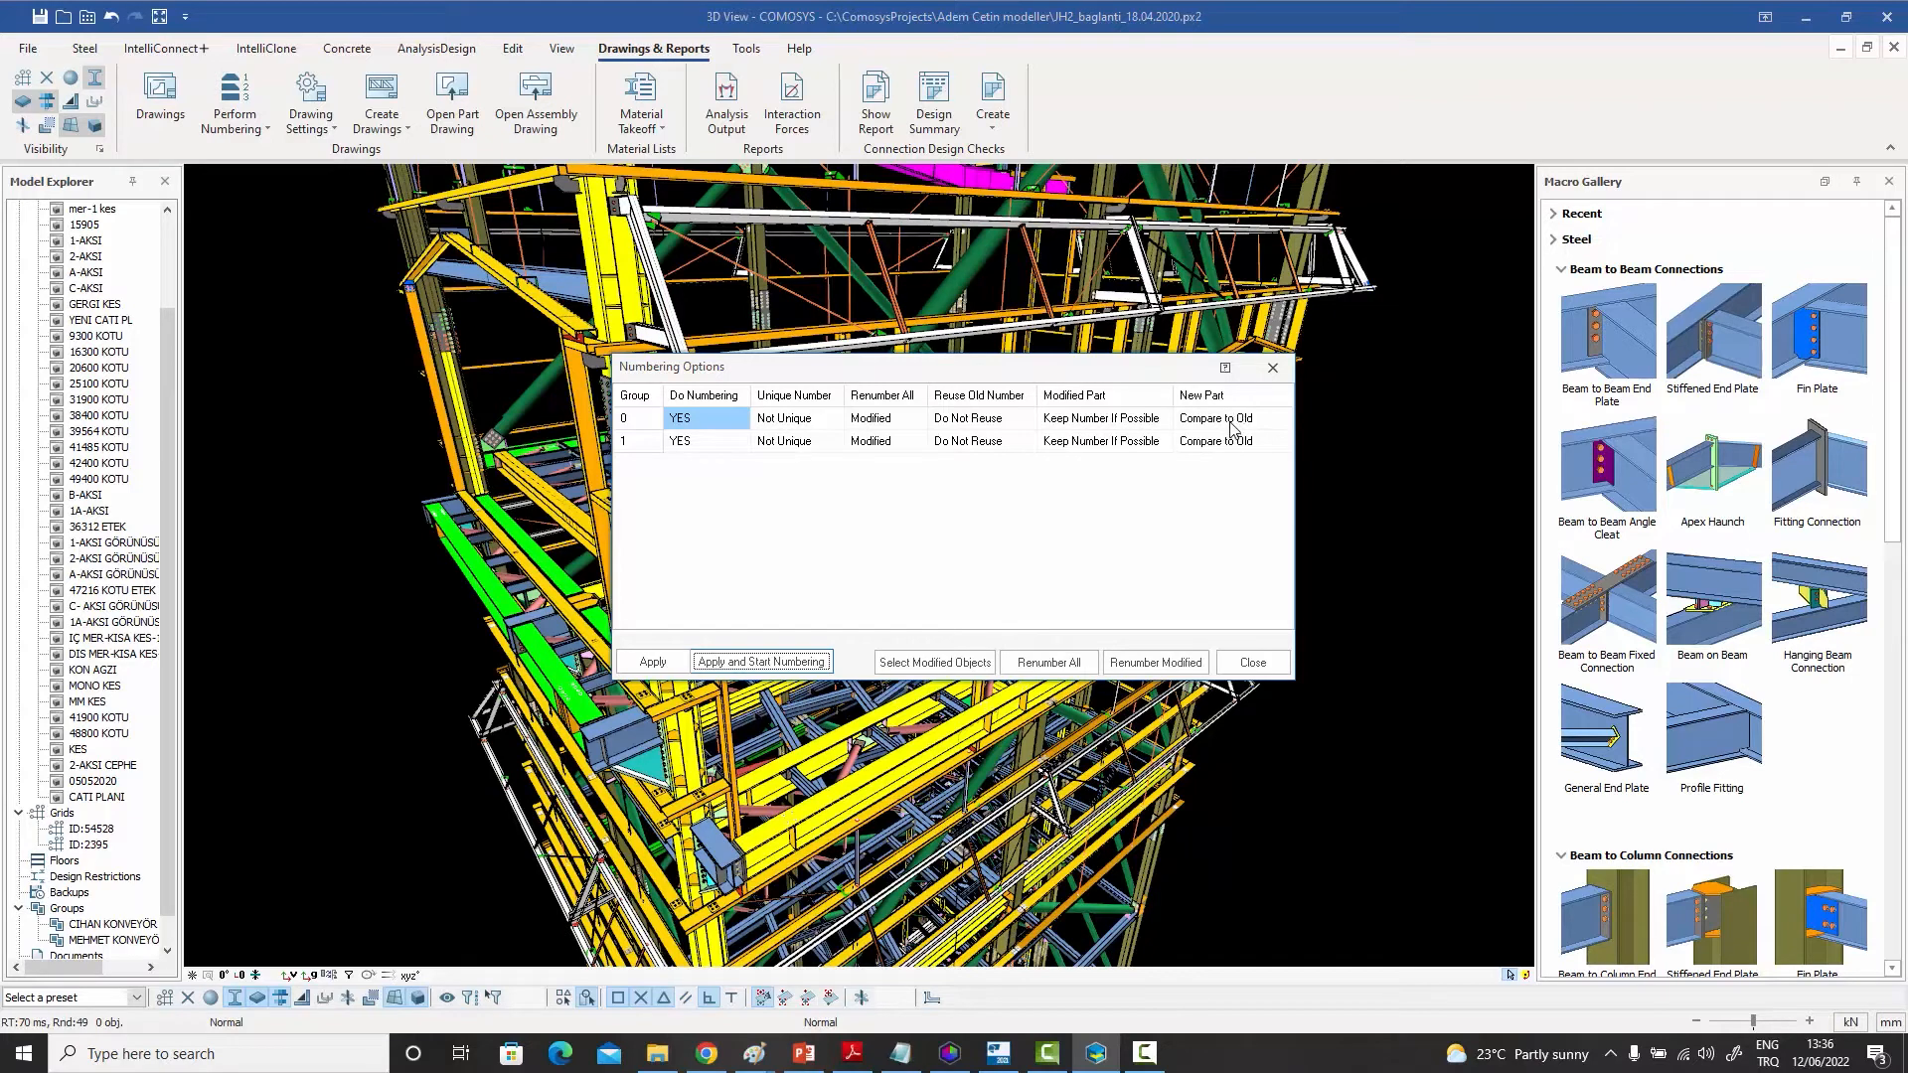
Look through the New Part choices for group 0, keeping Compare to Old, and close the numbering options.
{"action": "left_click", "coordinate": [1232, 421]}
{"action": "left_click", "coordinate": [1185, 506]}
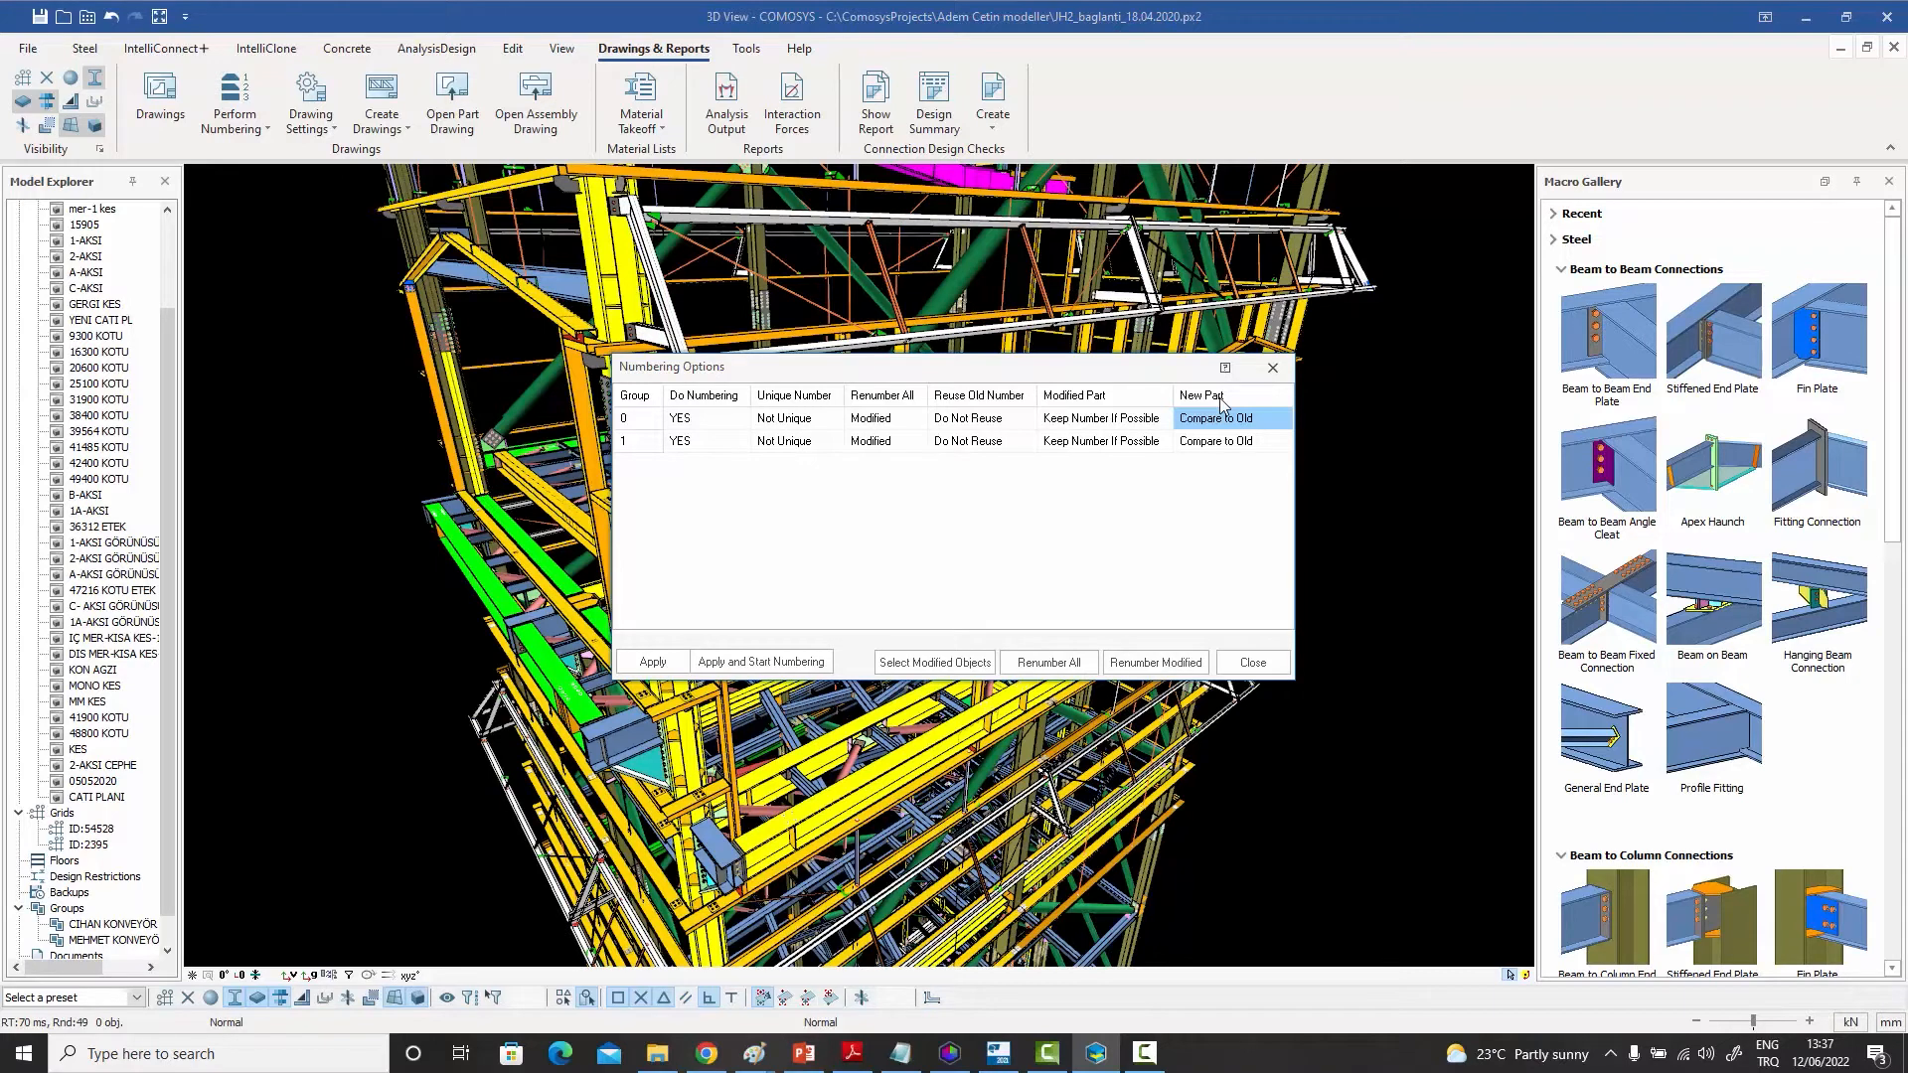
{"action": "left_click", "coordinate": [1272, 369]}
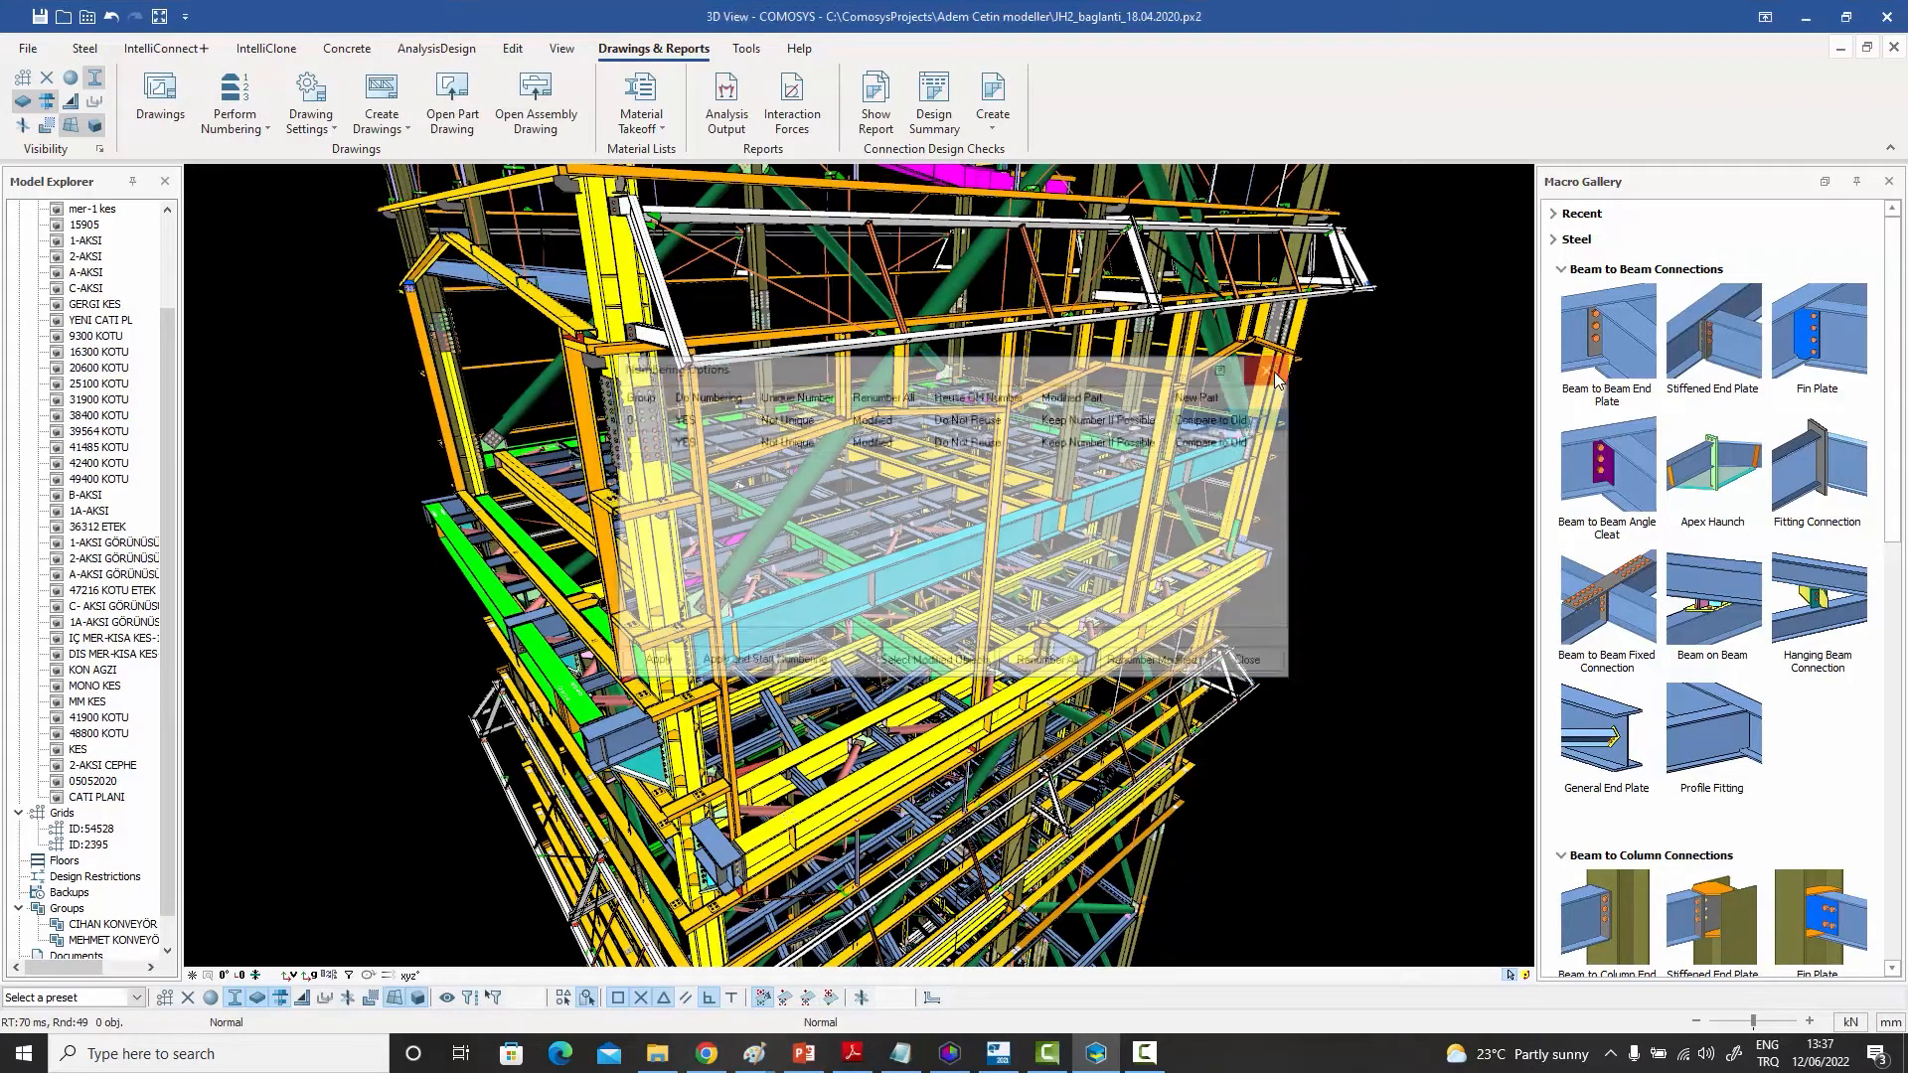
View the steel tower from several outside angles and briefly reopen the numbering options.
{"action": "scroll", "coordinate": [1131, 507], "scroll_direction": "down", "scroll_amount": 2}
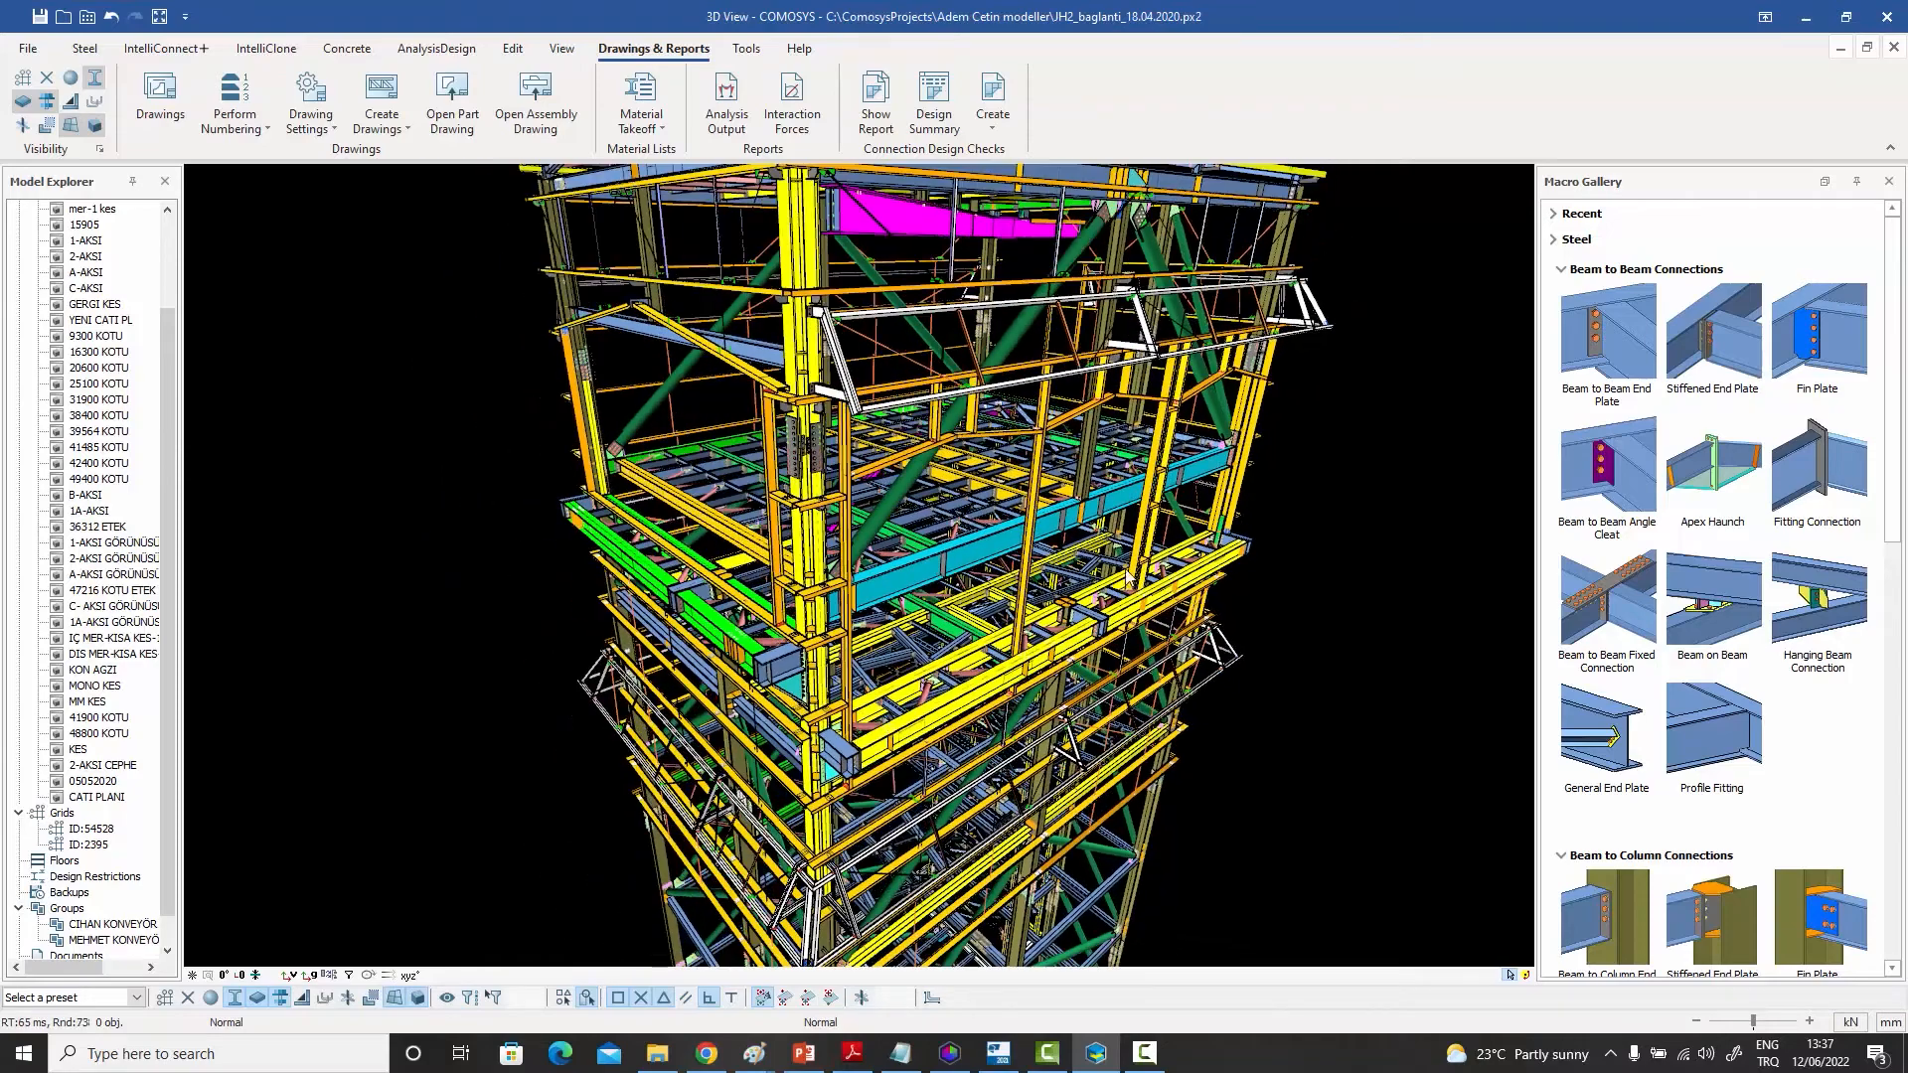
{"action": "middle_click_drag", "start_coordinate": [1125, 579], "coordinate": [1222, 634]}
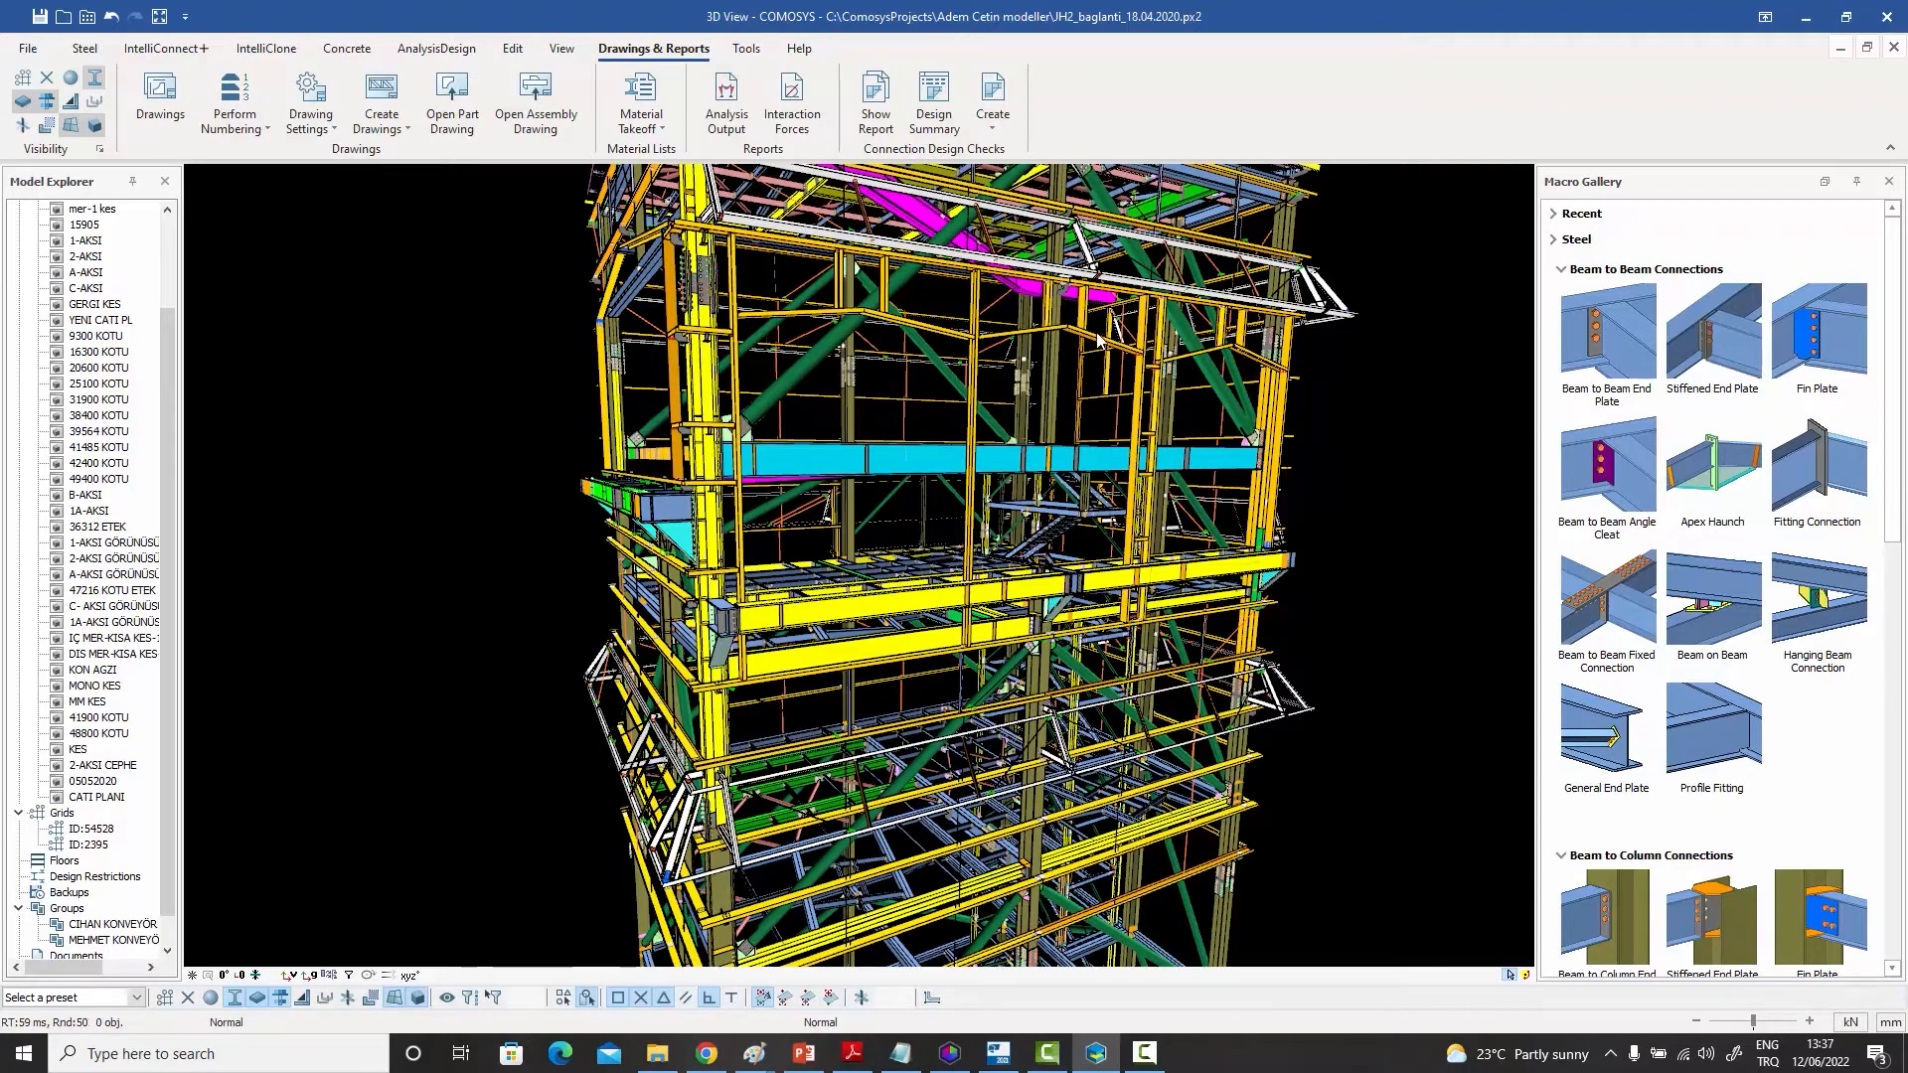
{"action": "middle_click_drag", "start_coordinate": [1091, 433], "coordinate": [1081, 450]}
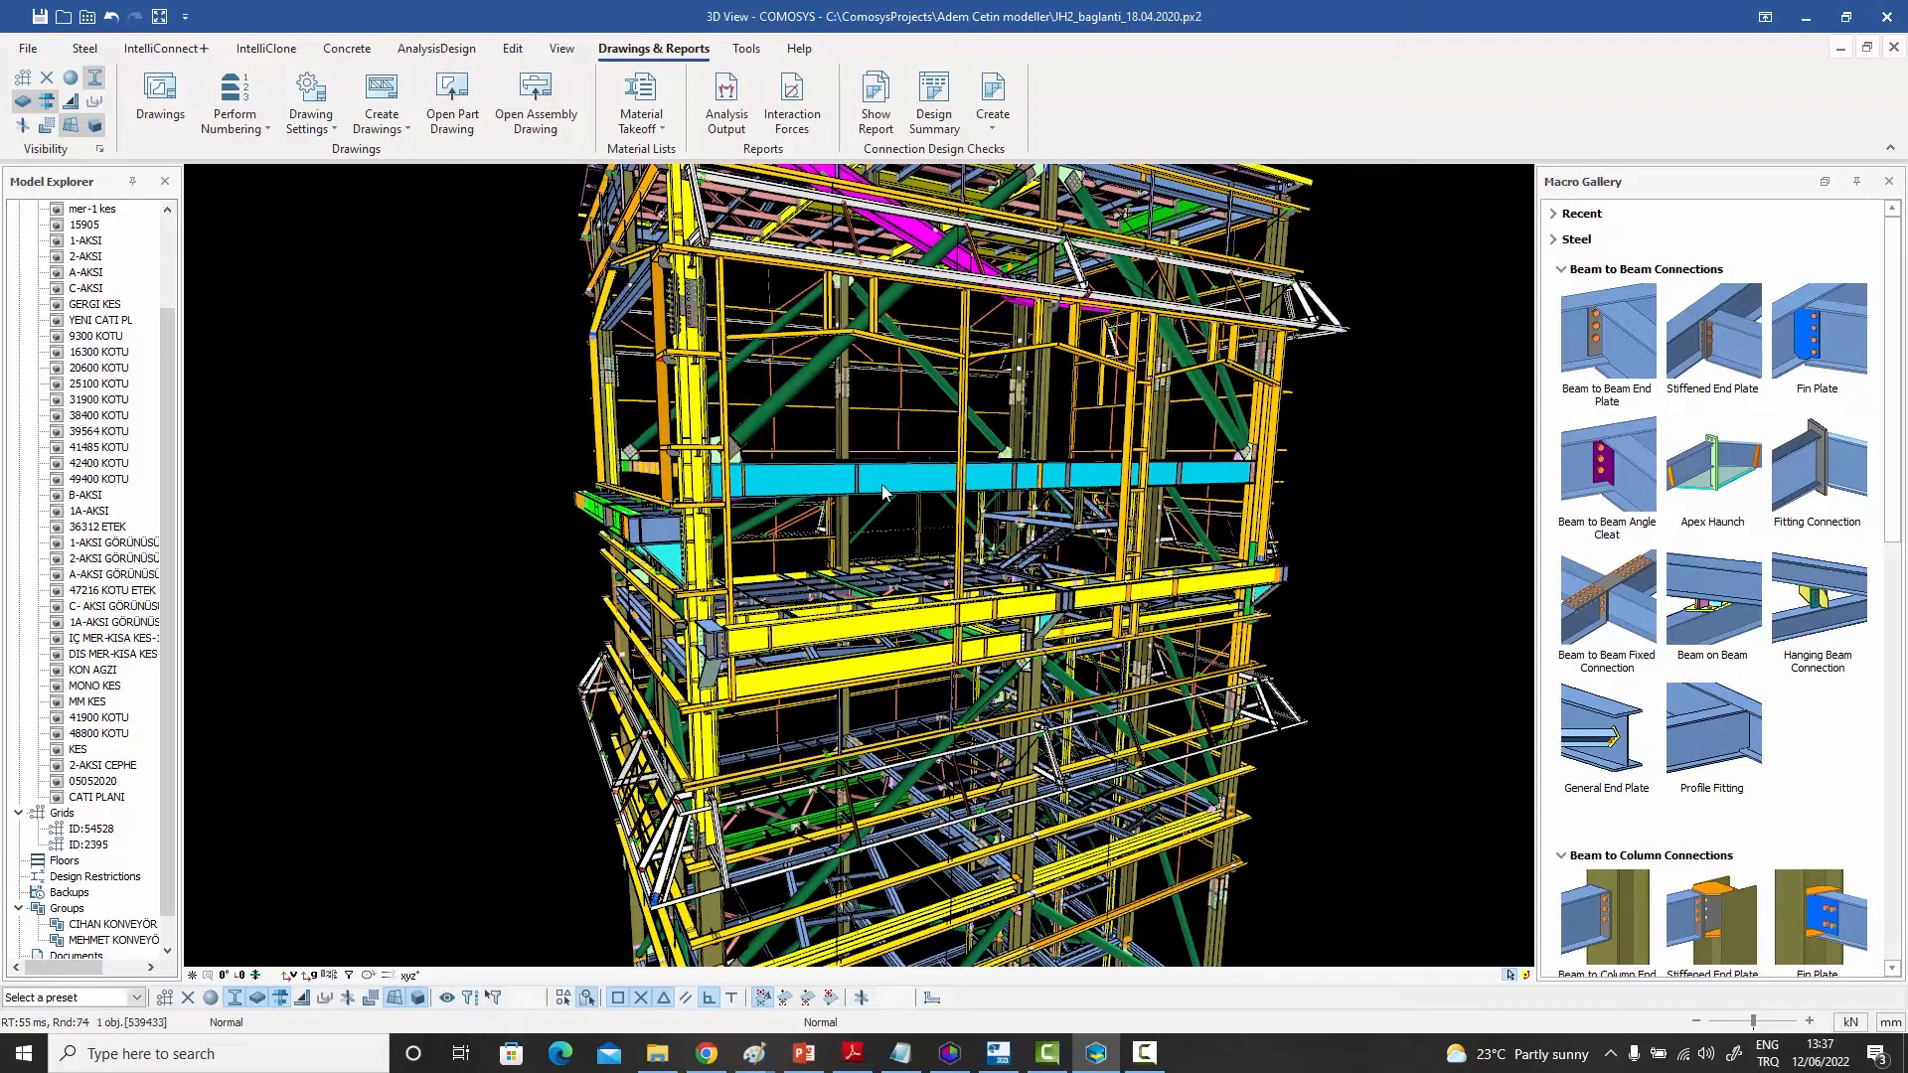
{"action": "middle_click_drag", "start_coordinate": [907, 485], "coordinate": [963, 483]}
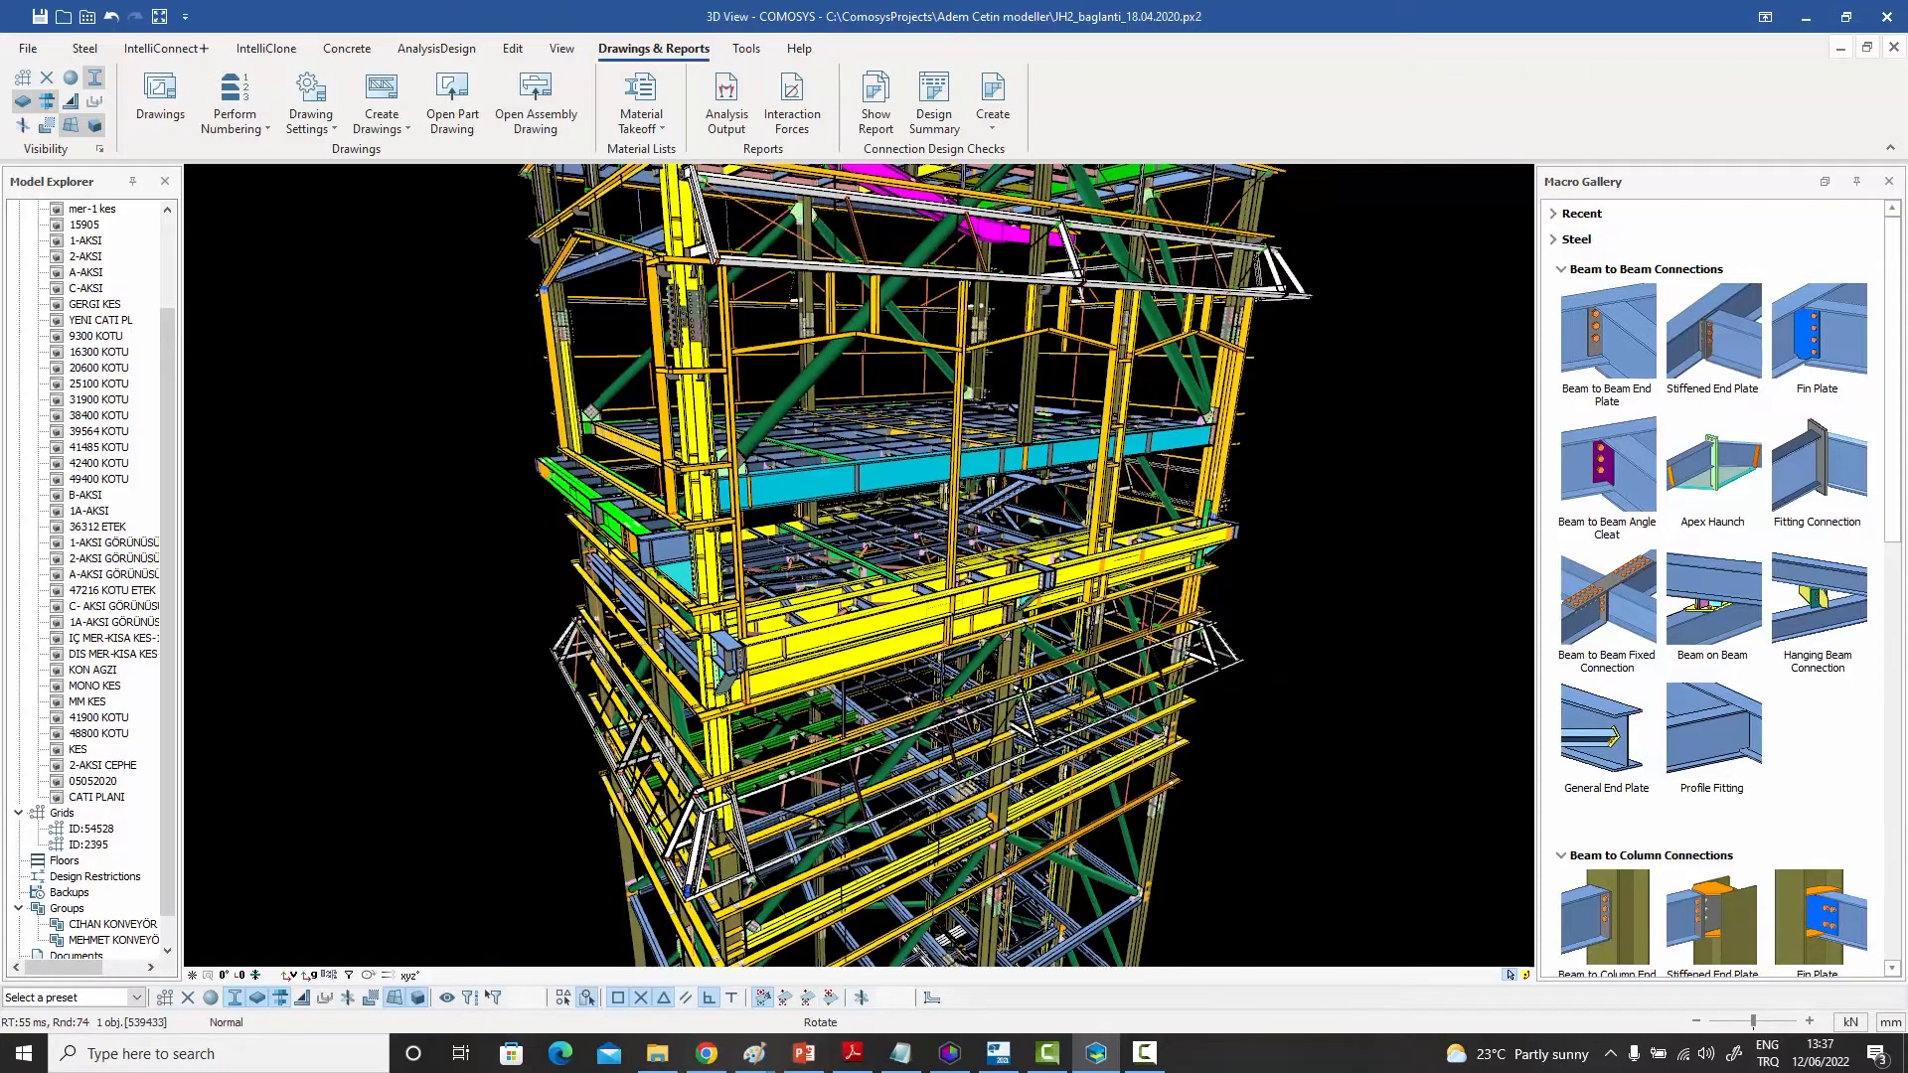
{"action": "left_click", "coordinate": [270, 131]}
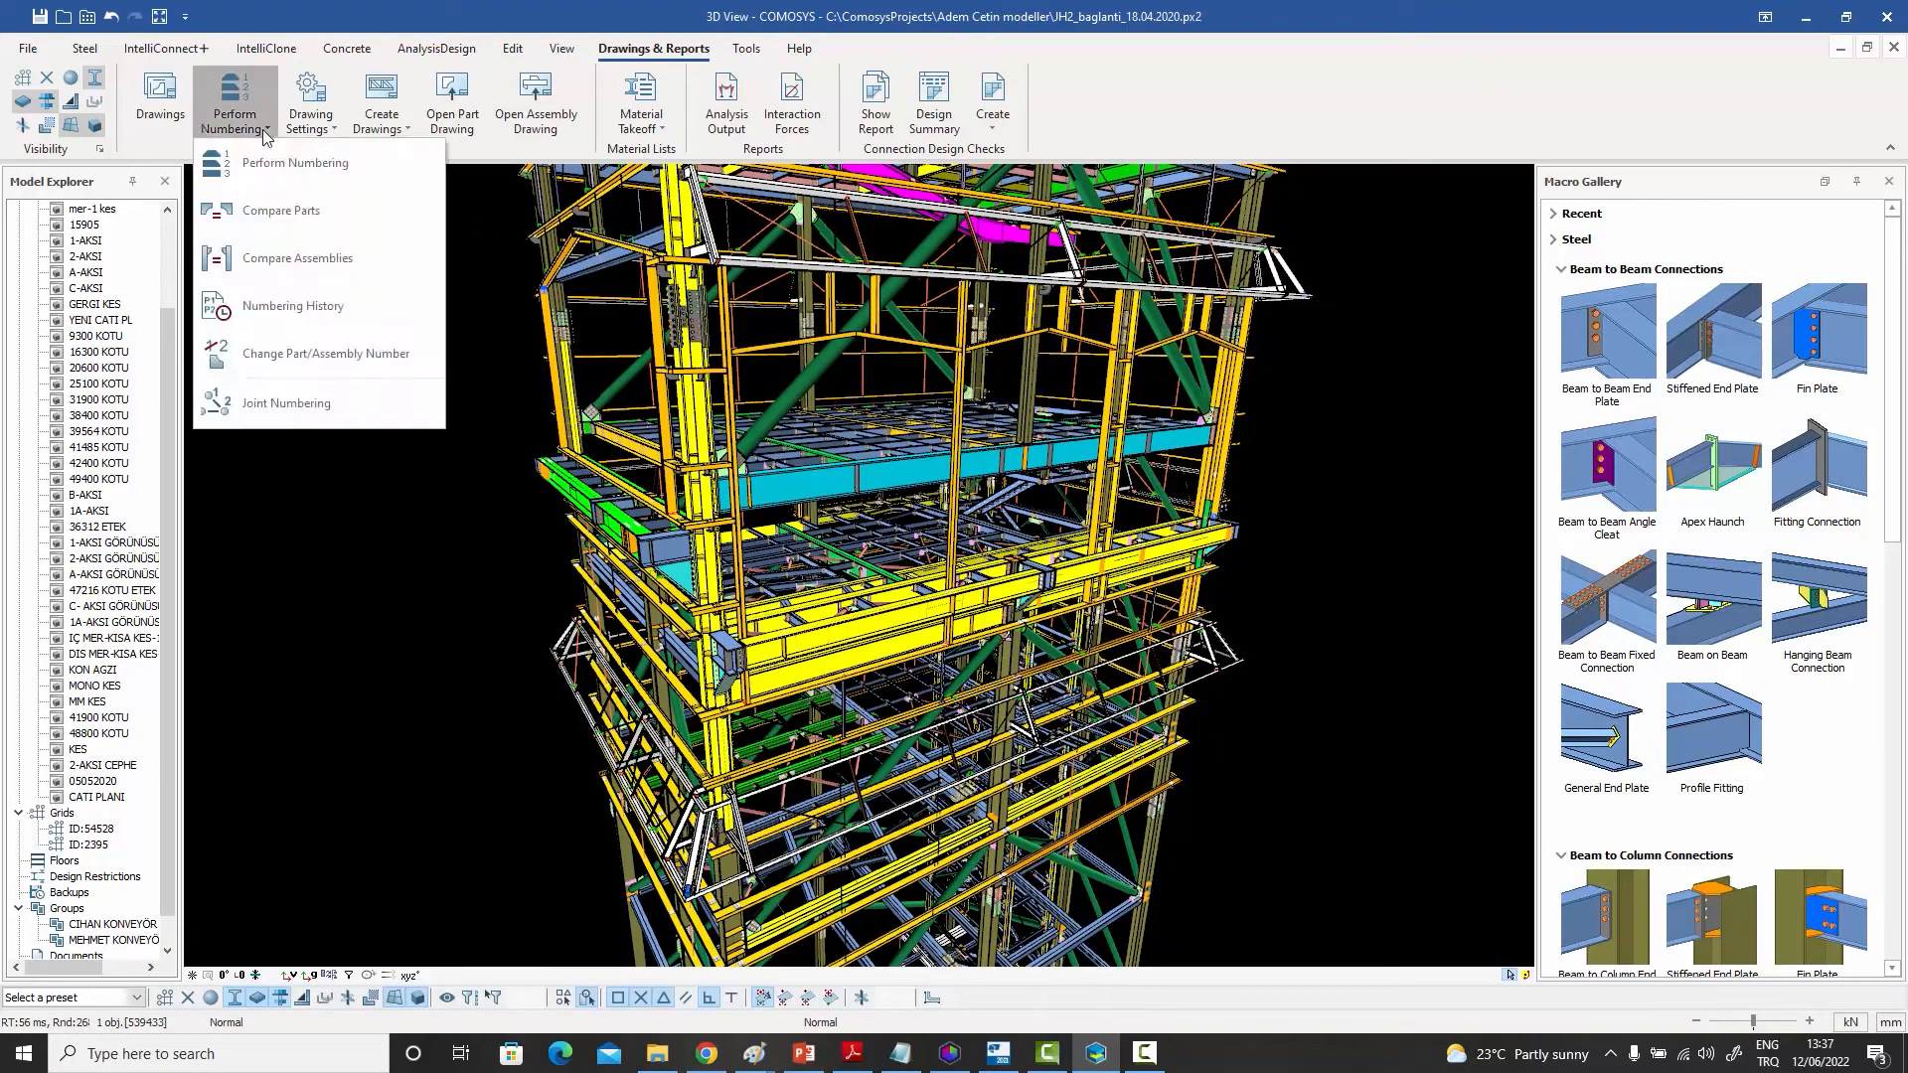
{"action": "left_click", "coordinate": [293, 312]}
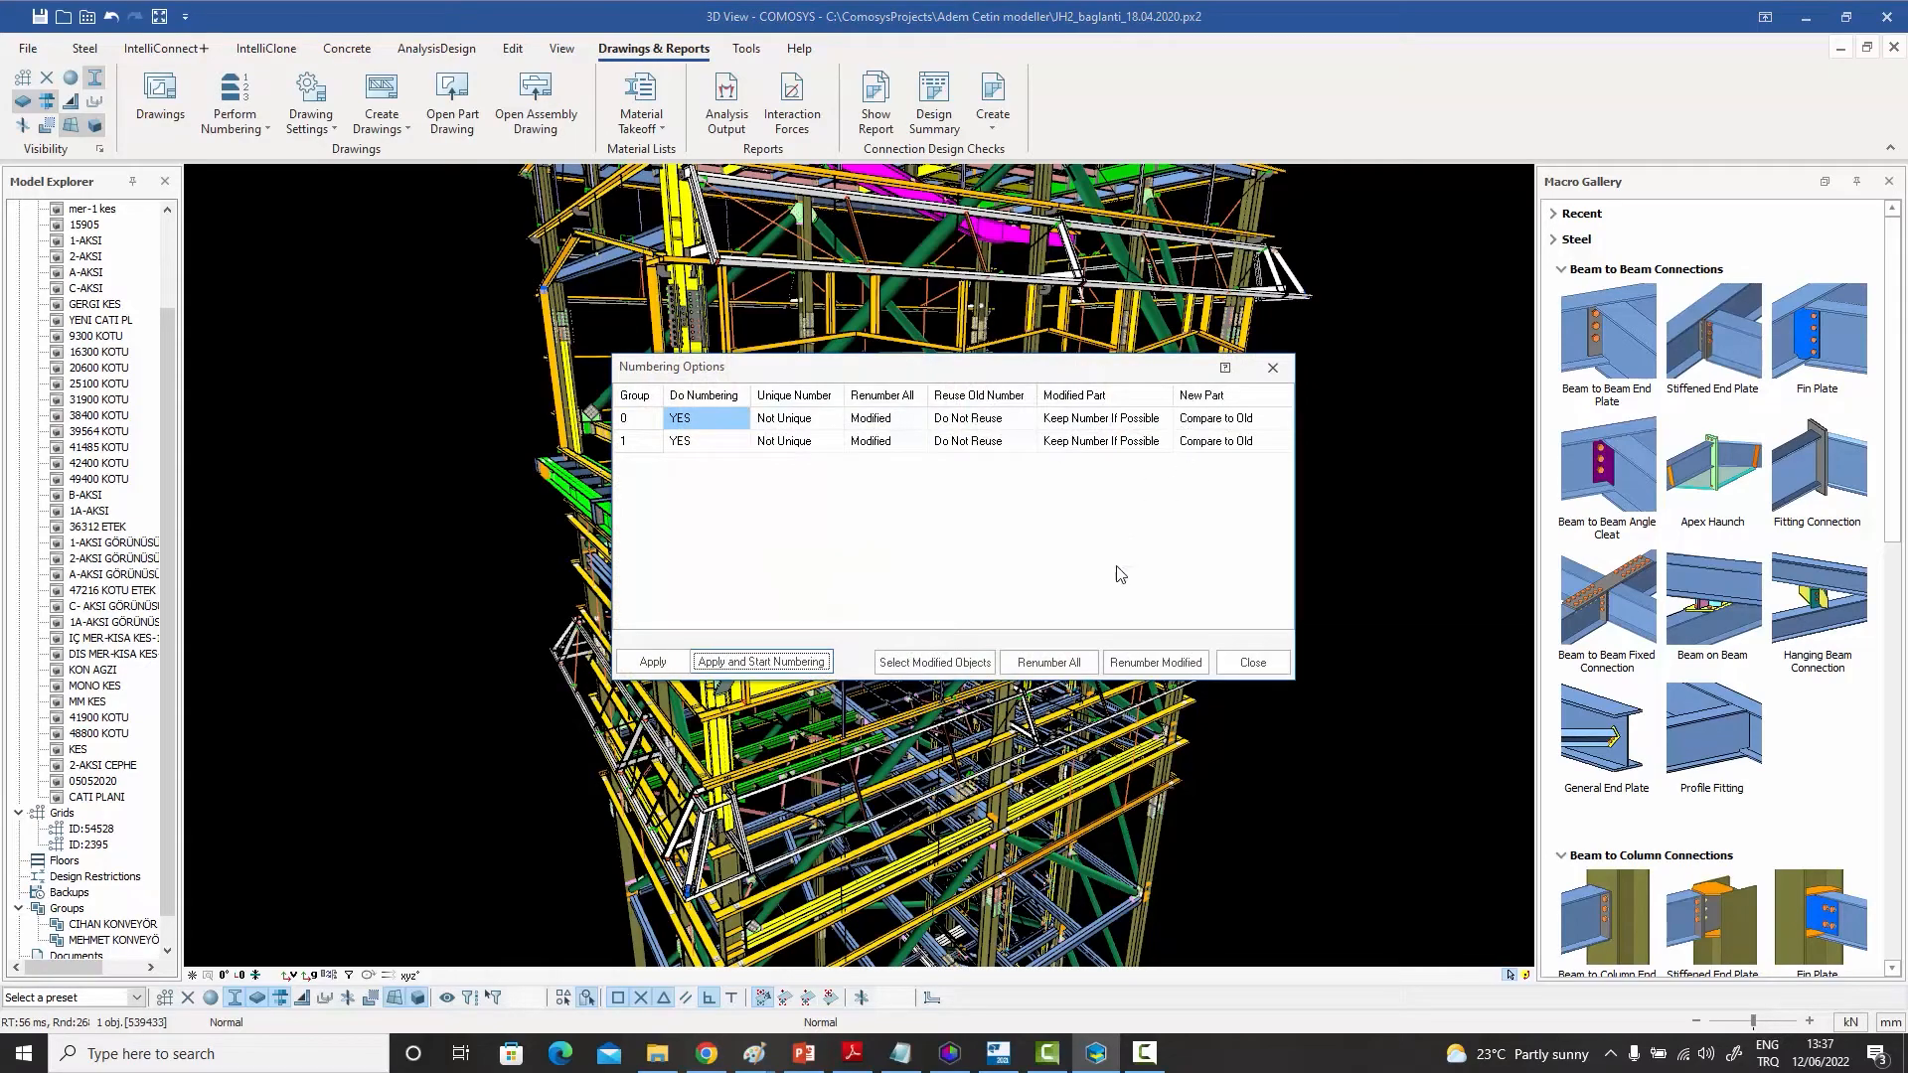
{"action": "left_click", "coordinate": [1272, 368]}
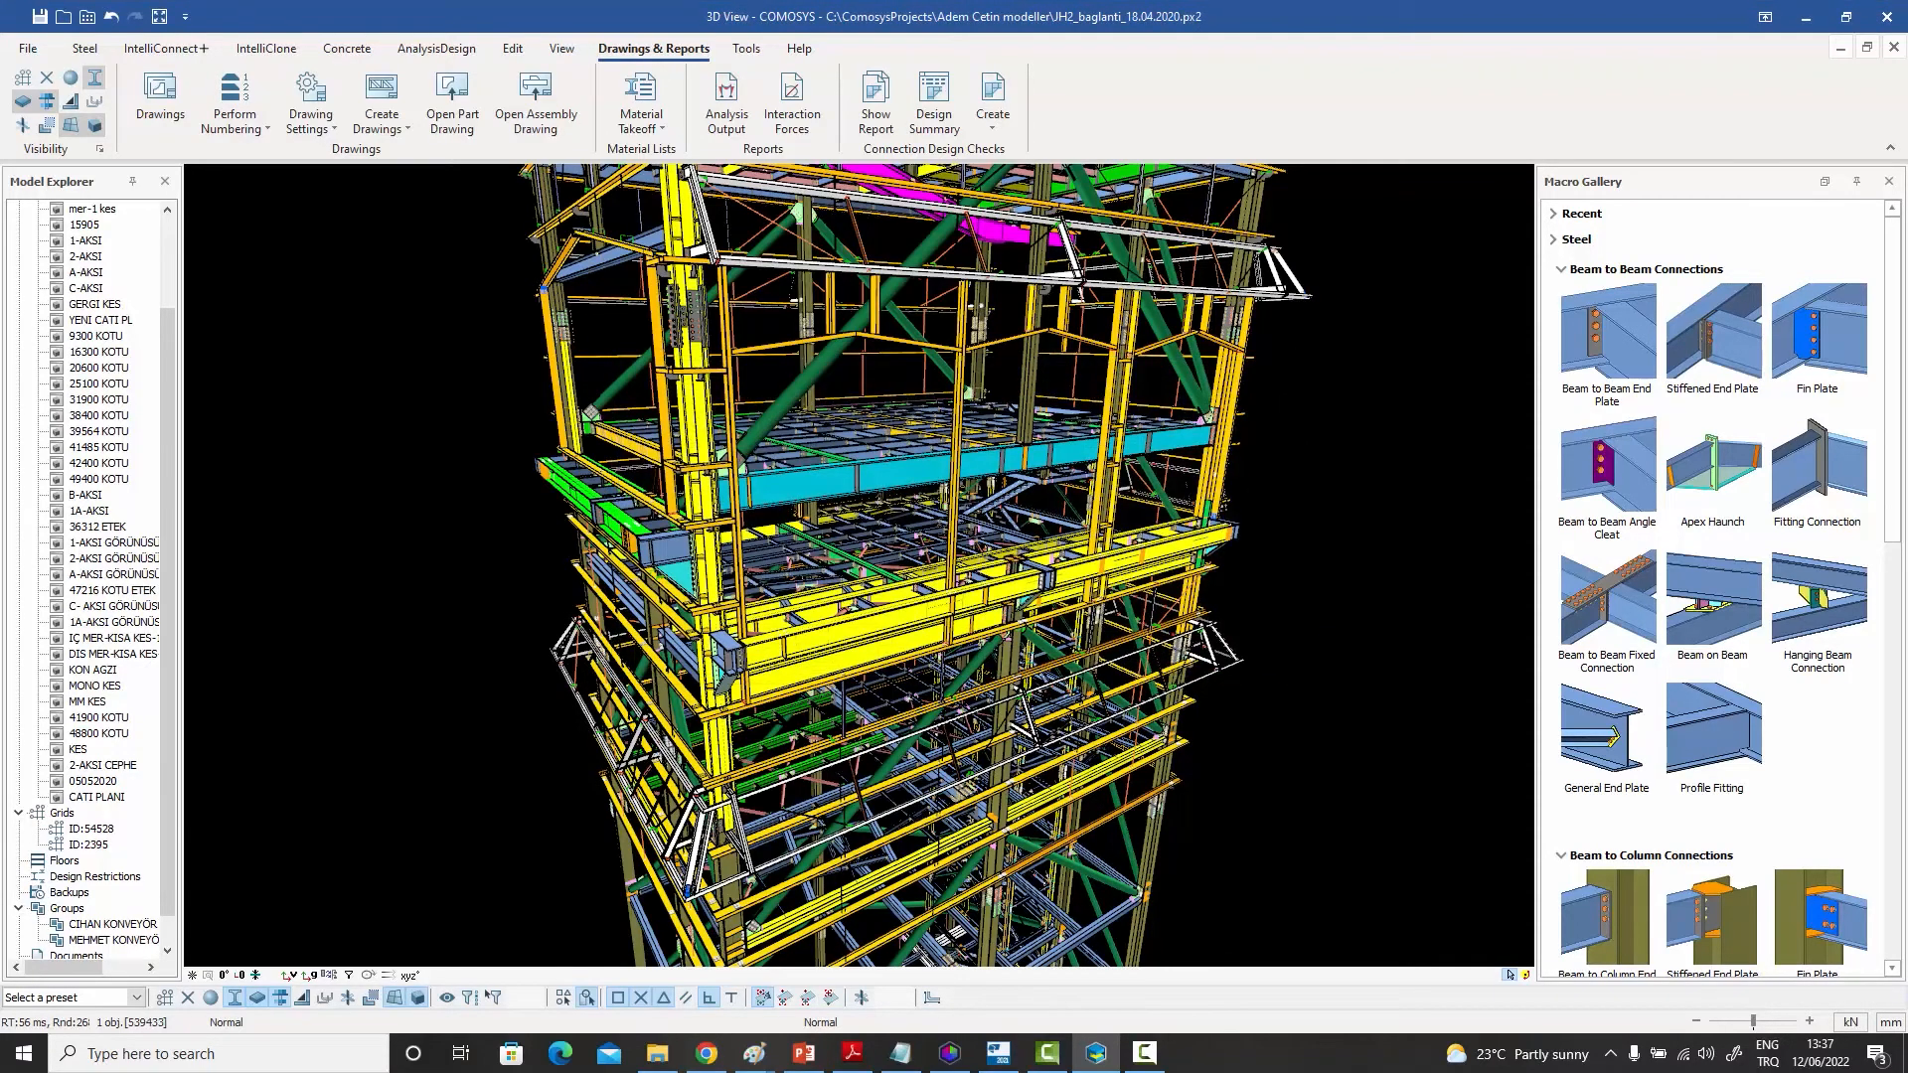
Select a blue floor beam inside the structure, near the green beams, and reopen the numbering options.
{"action": "scroll", "coordinate": [940, 803], "scroll_direction": "up", "scroll_amount": 5}
{"action": "scroll", "coordinate": [940, 779], "scroll_direction": "up", "scroll_amount": 4}
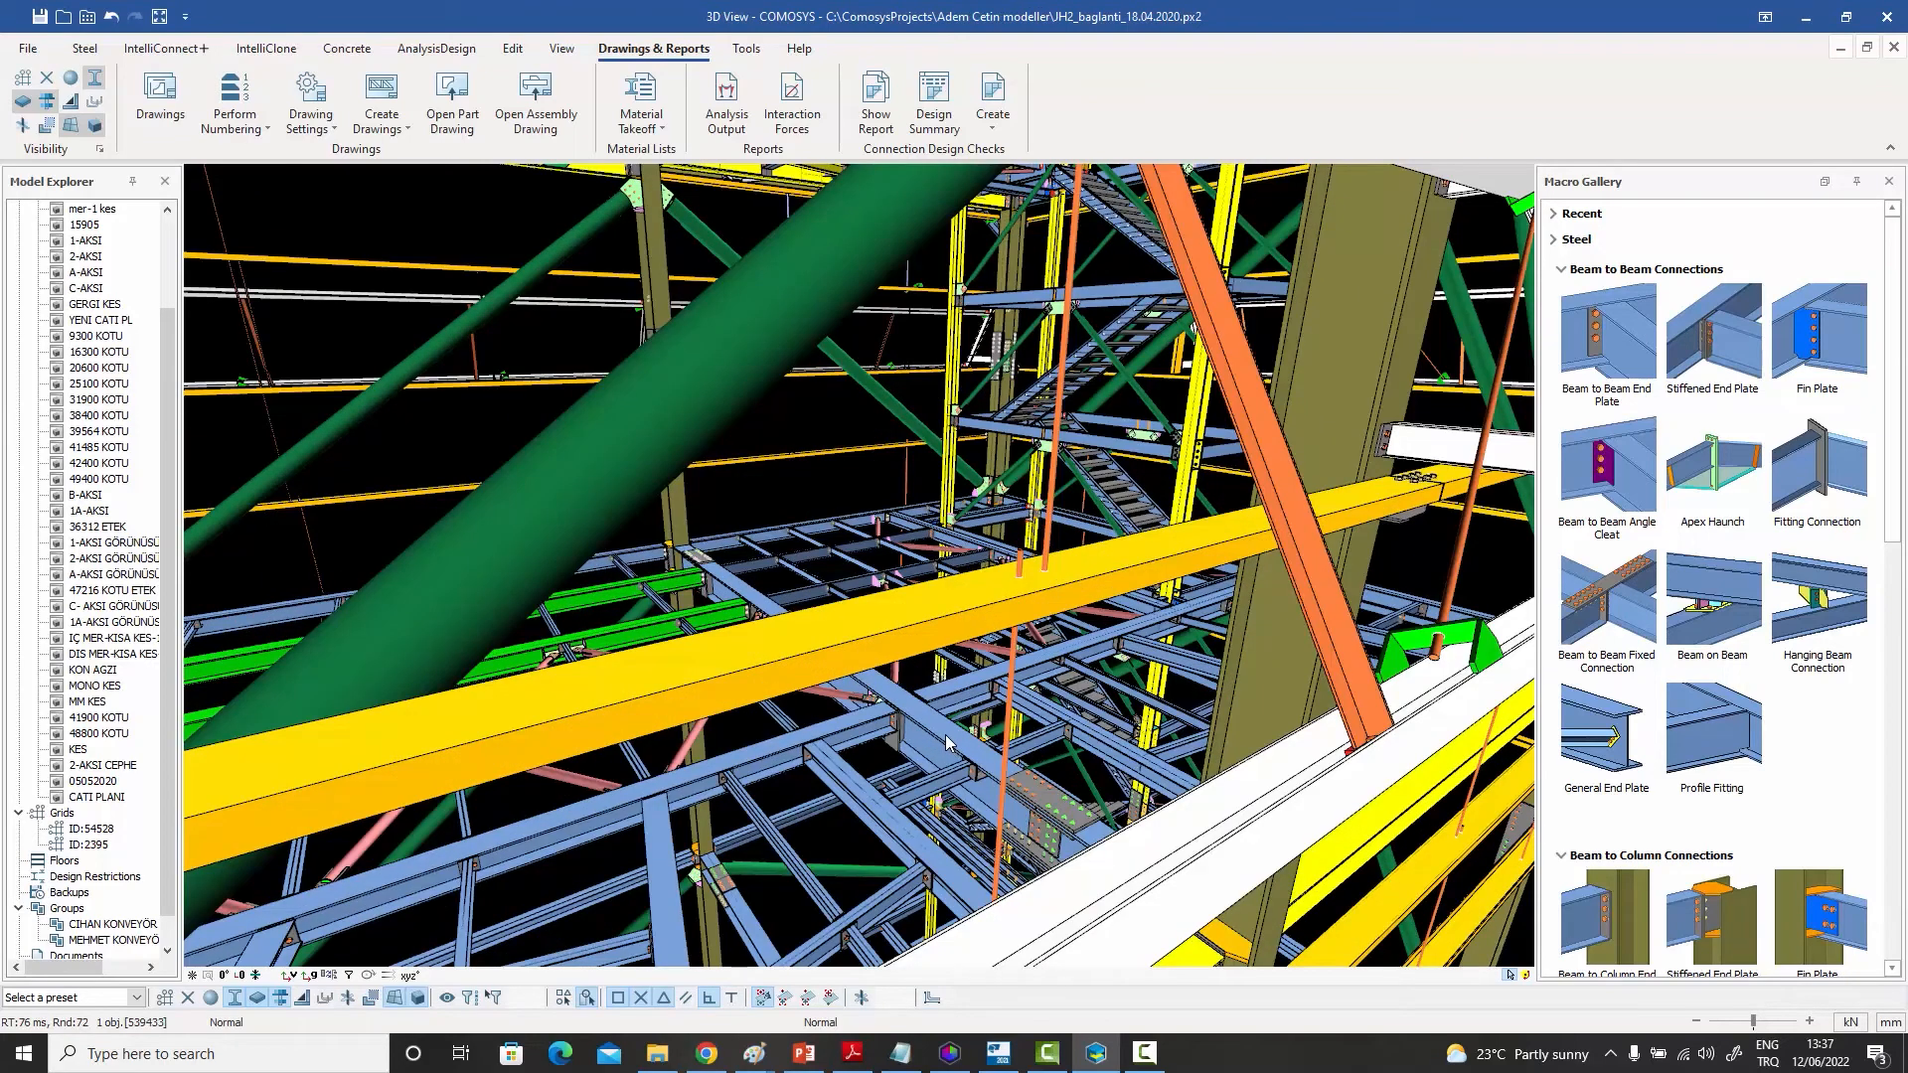
{"action": "left_click", "coordinate": [945, 735]}
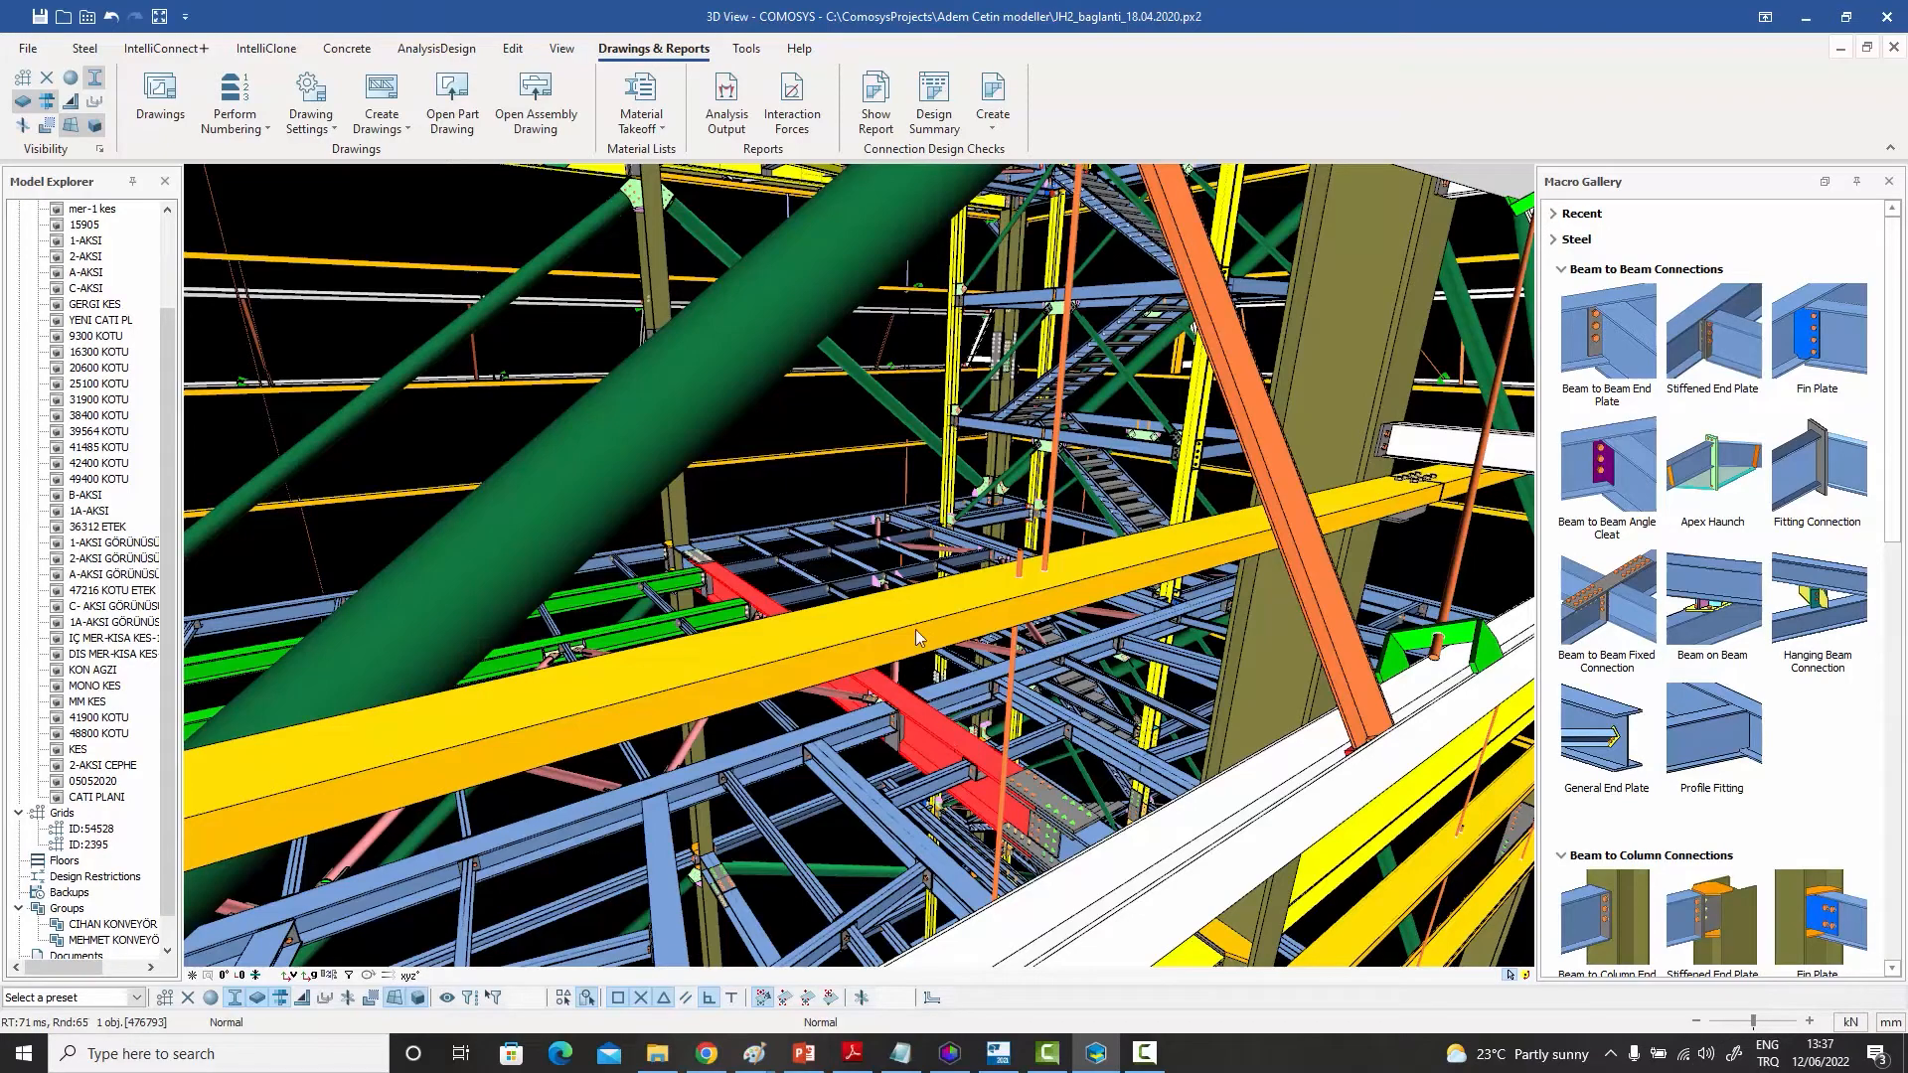
{"action": "scroll", "coordinate": [915, 629], "scroll_direction": "down", "scroll_amount": 6}
{"action": "scroll", "coordinate": [907, 641], "scroll_direction": "down", "scroll_amount": 2}
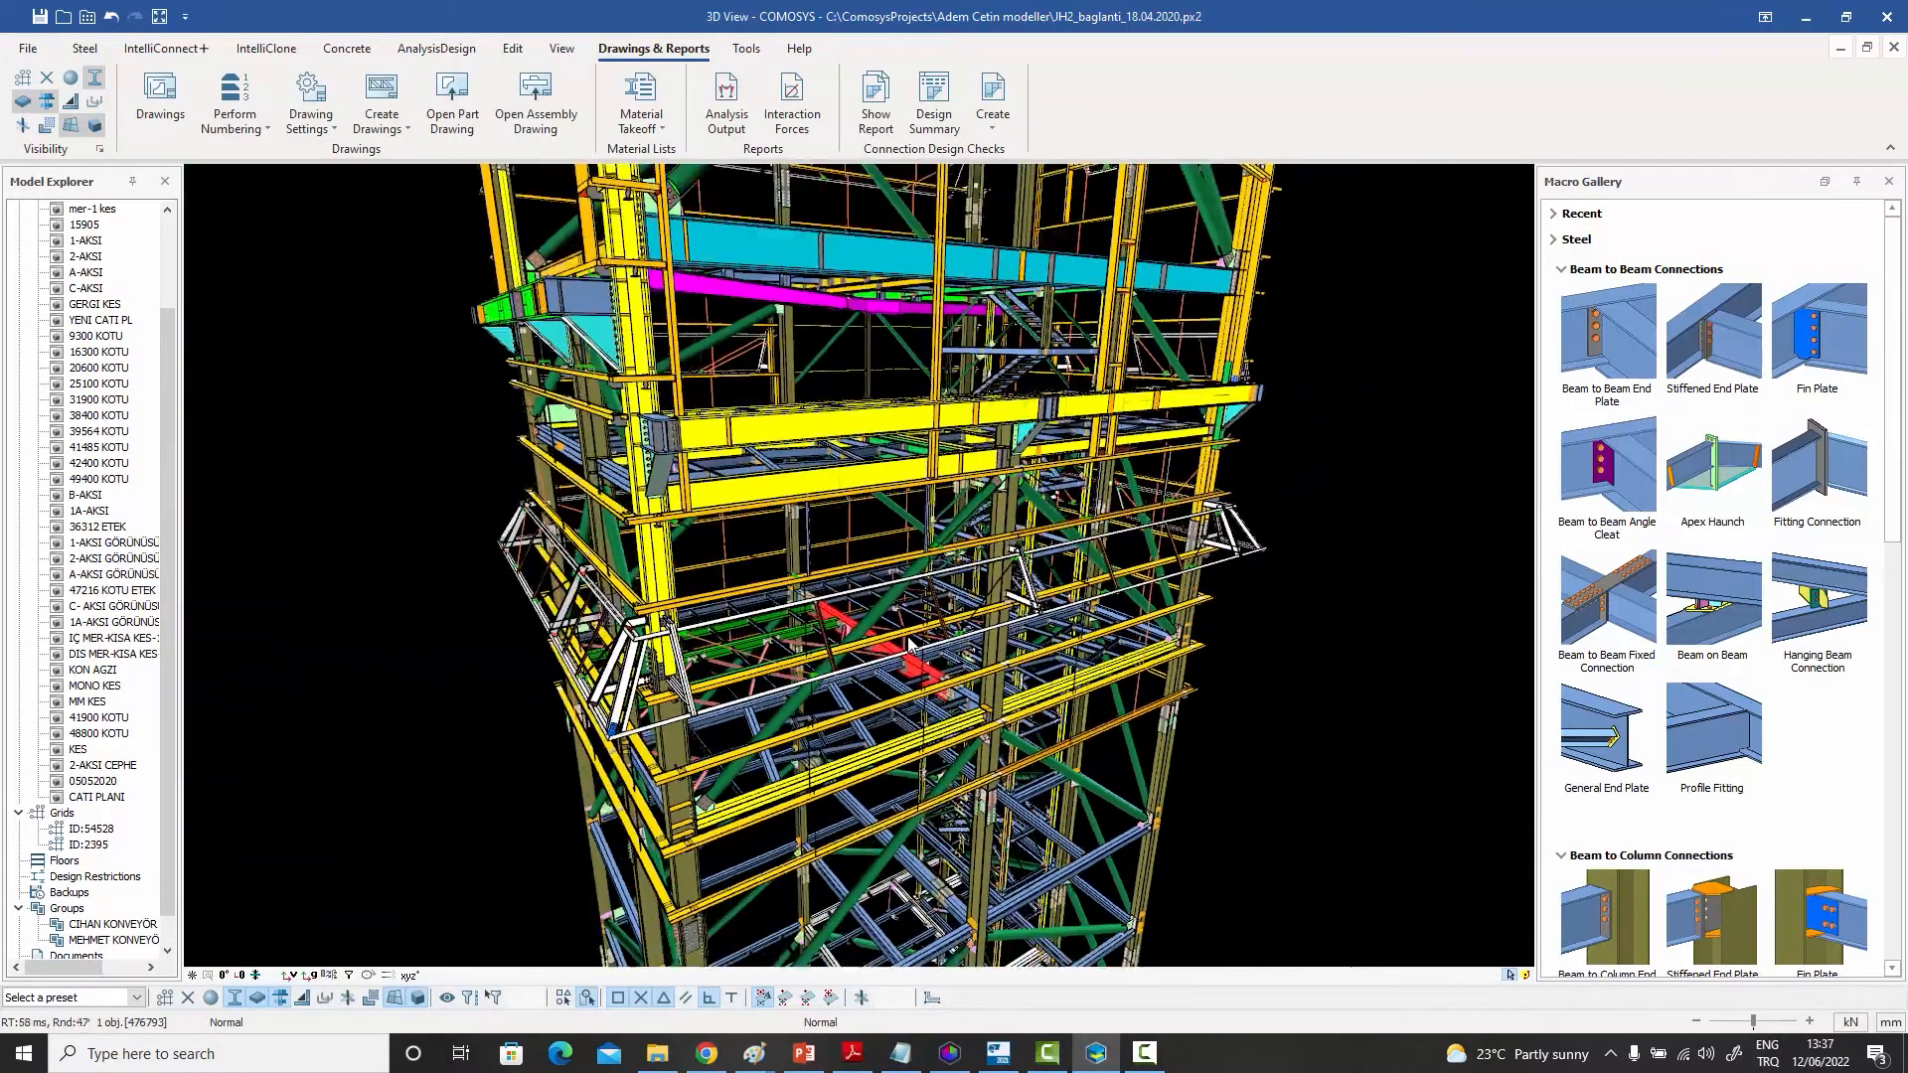
{"action": "left_click", "coordinate": [267, 129]}
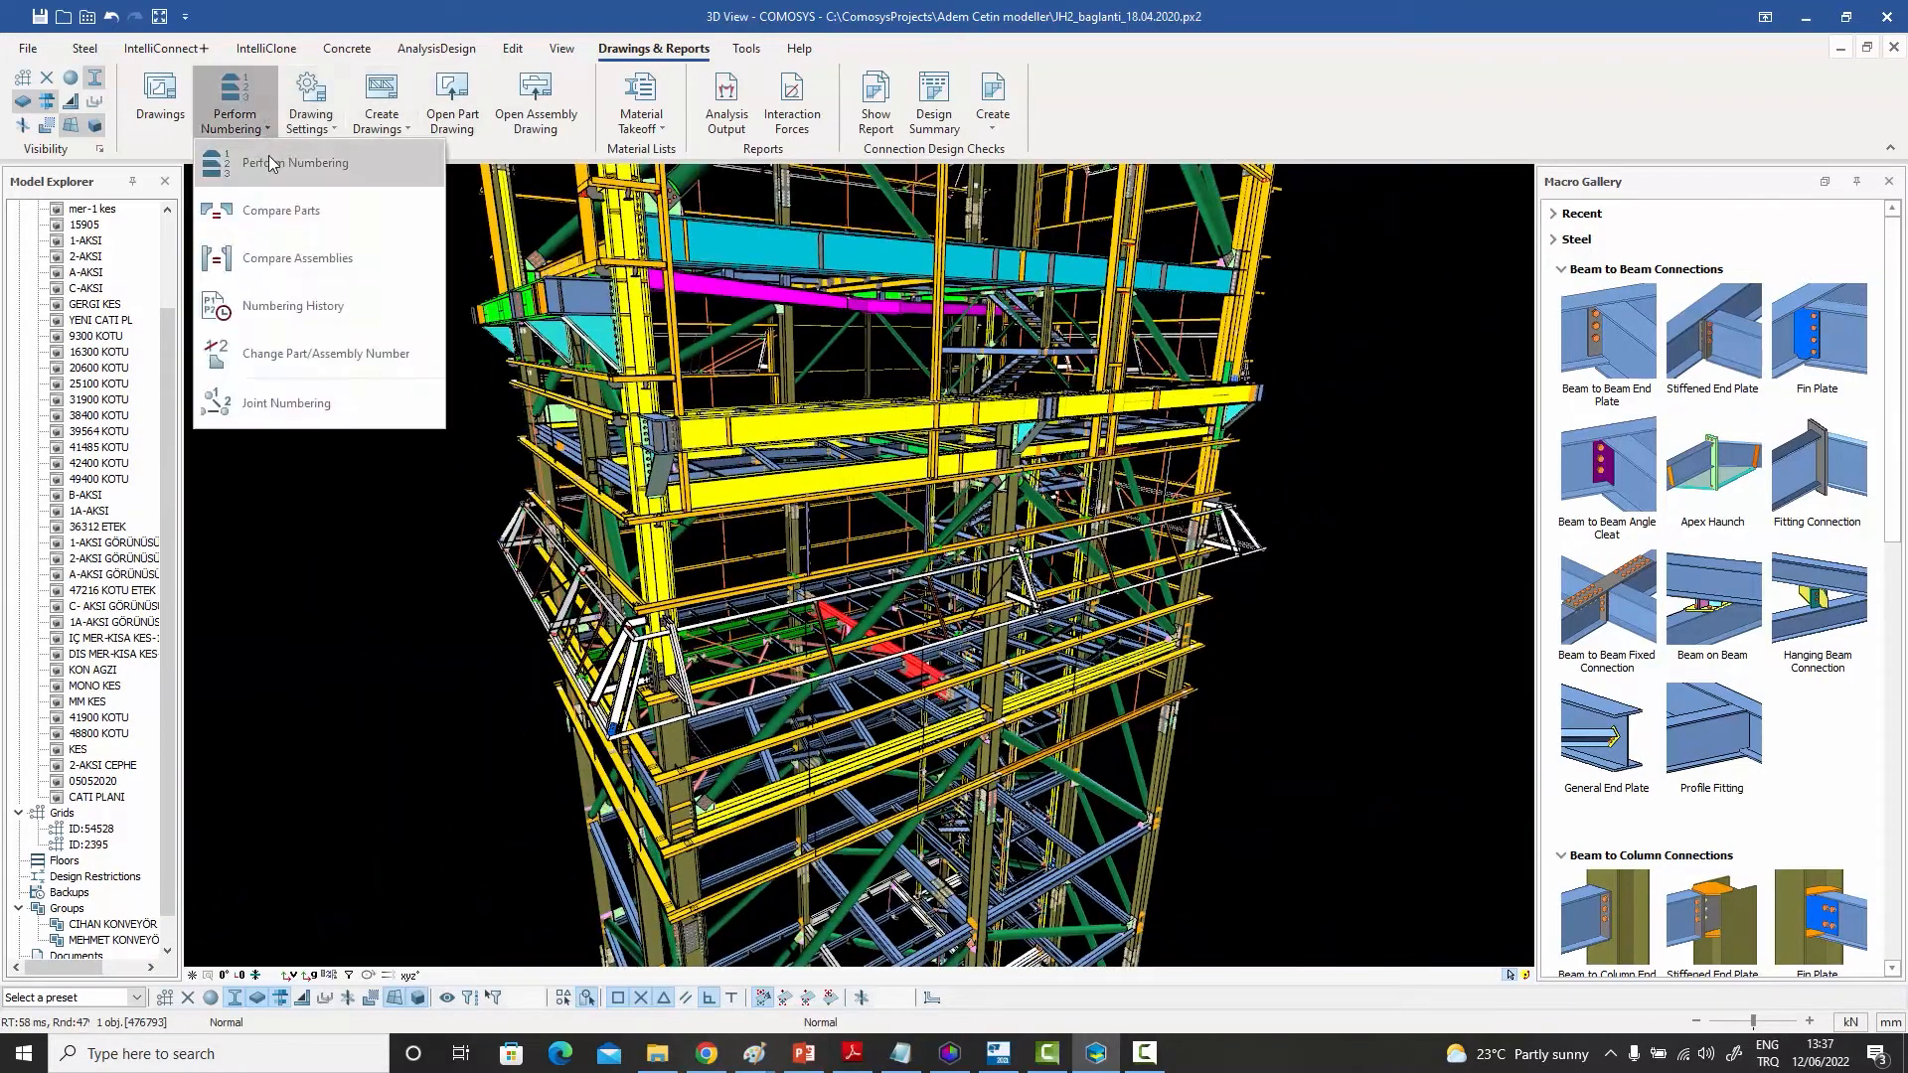
{"action": "left_click", "coordinate": [283, 163]}
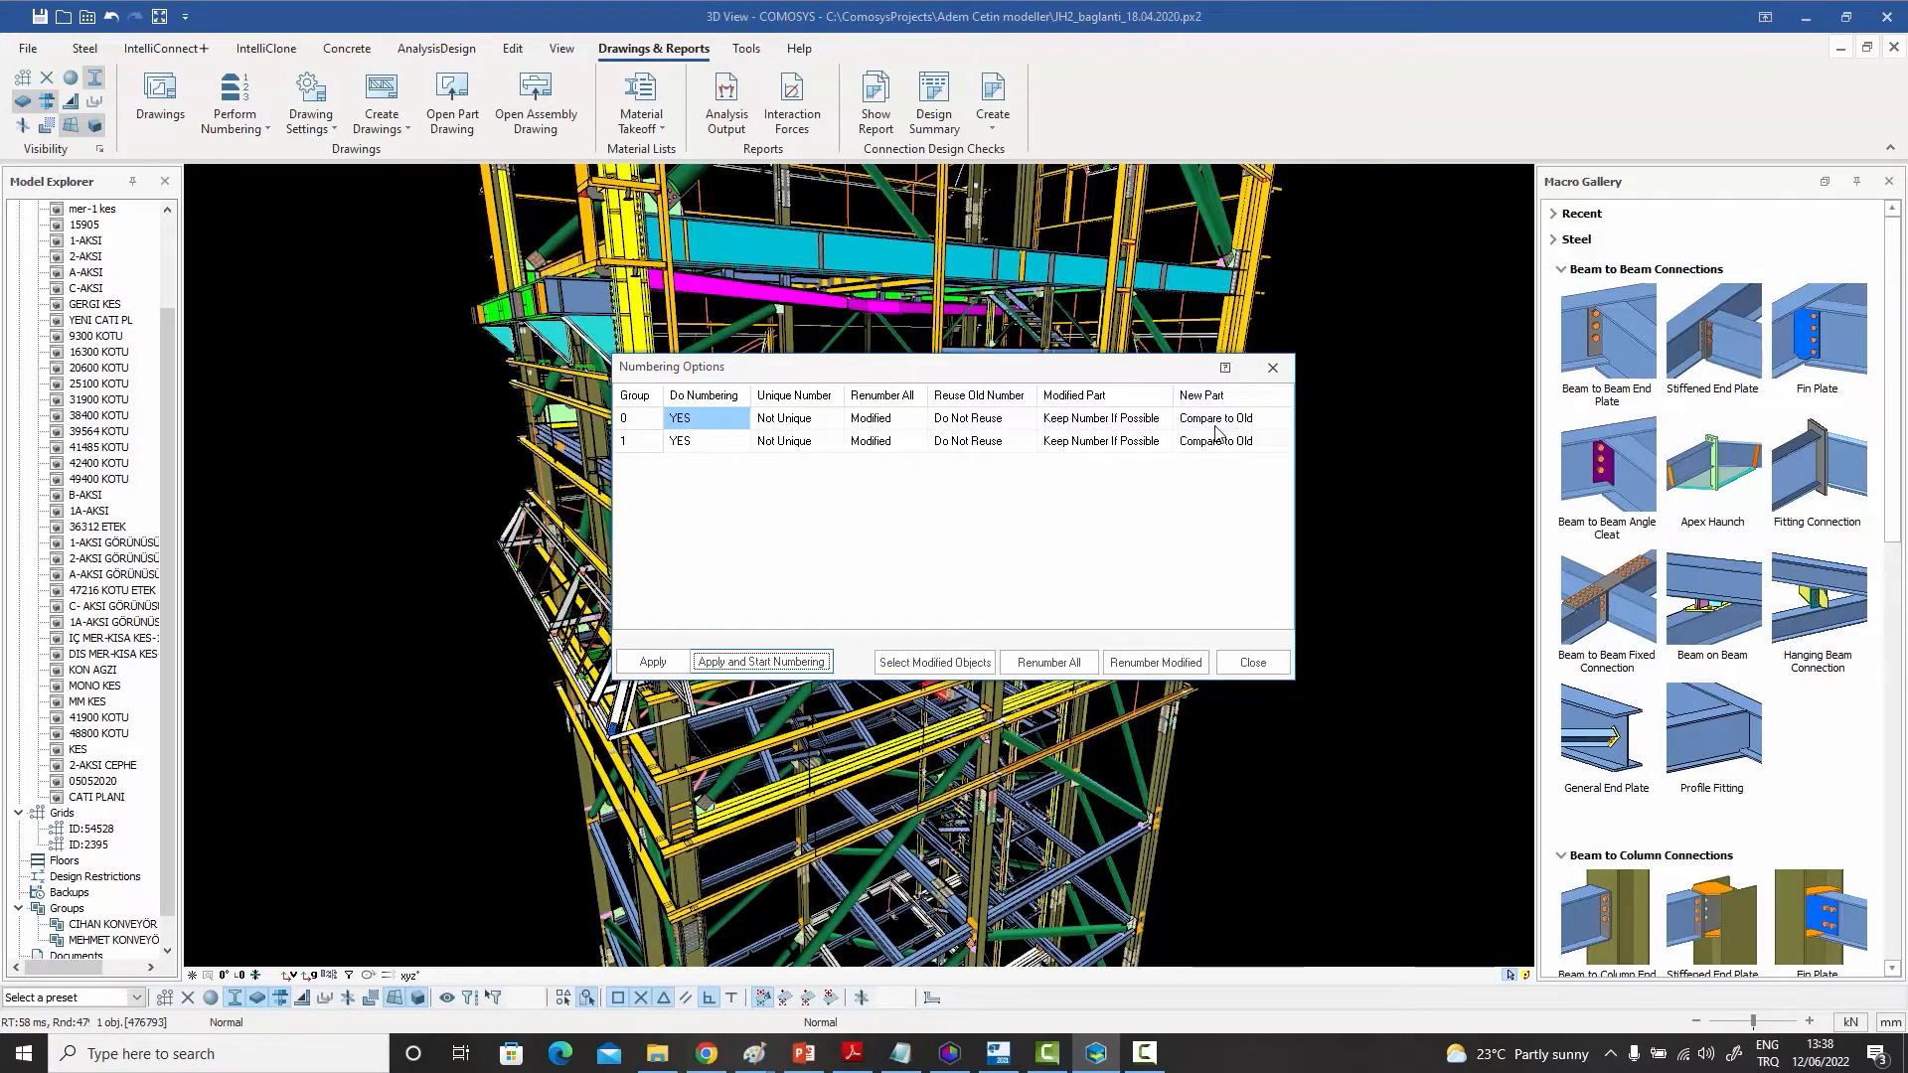
Try Compare to Old and Take New Number as group 0's Modified Part setting, ending on Keep Number If Possible.
{"action": "left_click", "coordinate": [1145, 423]}
{"action": "left_click", "coordinate": [1147, 424]}
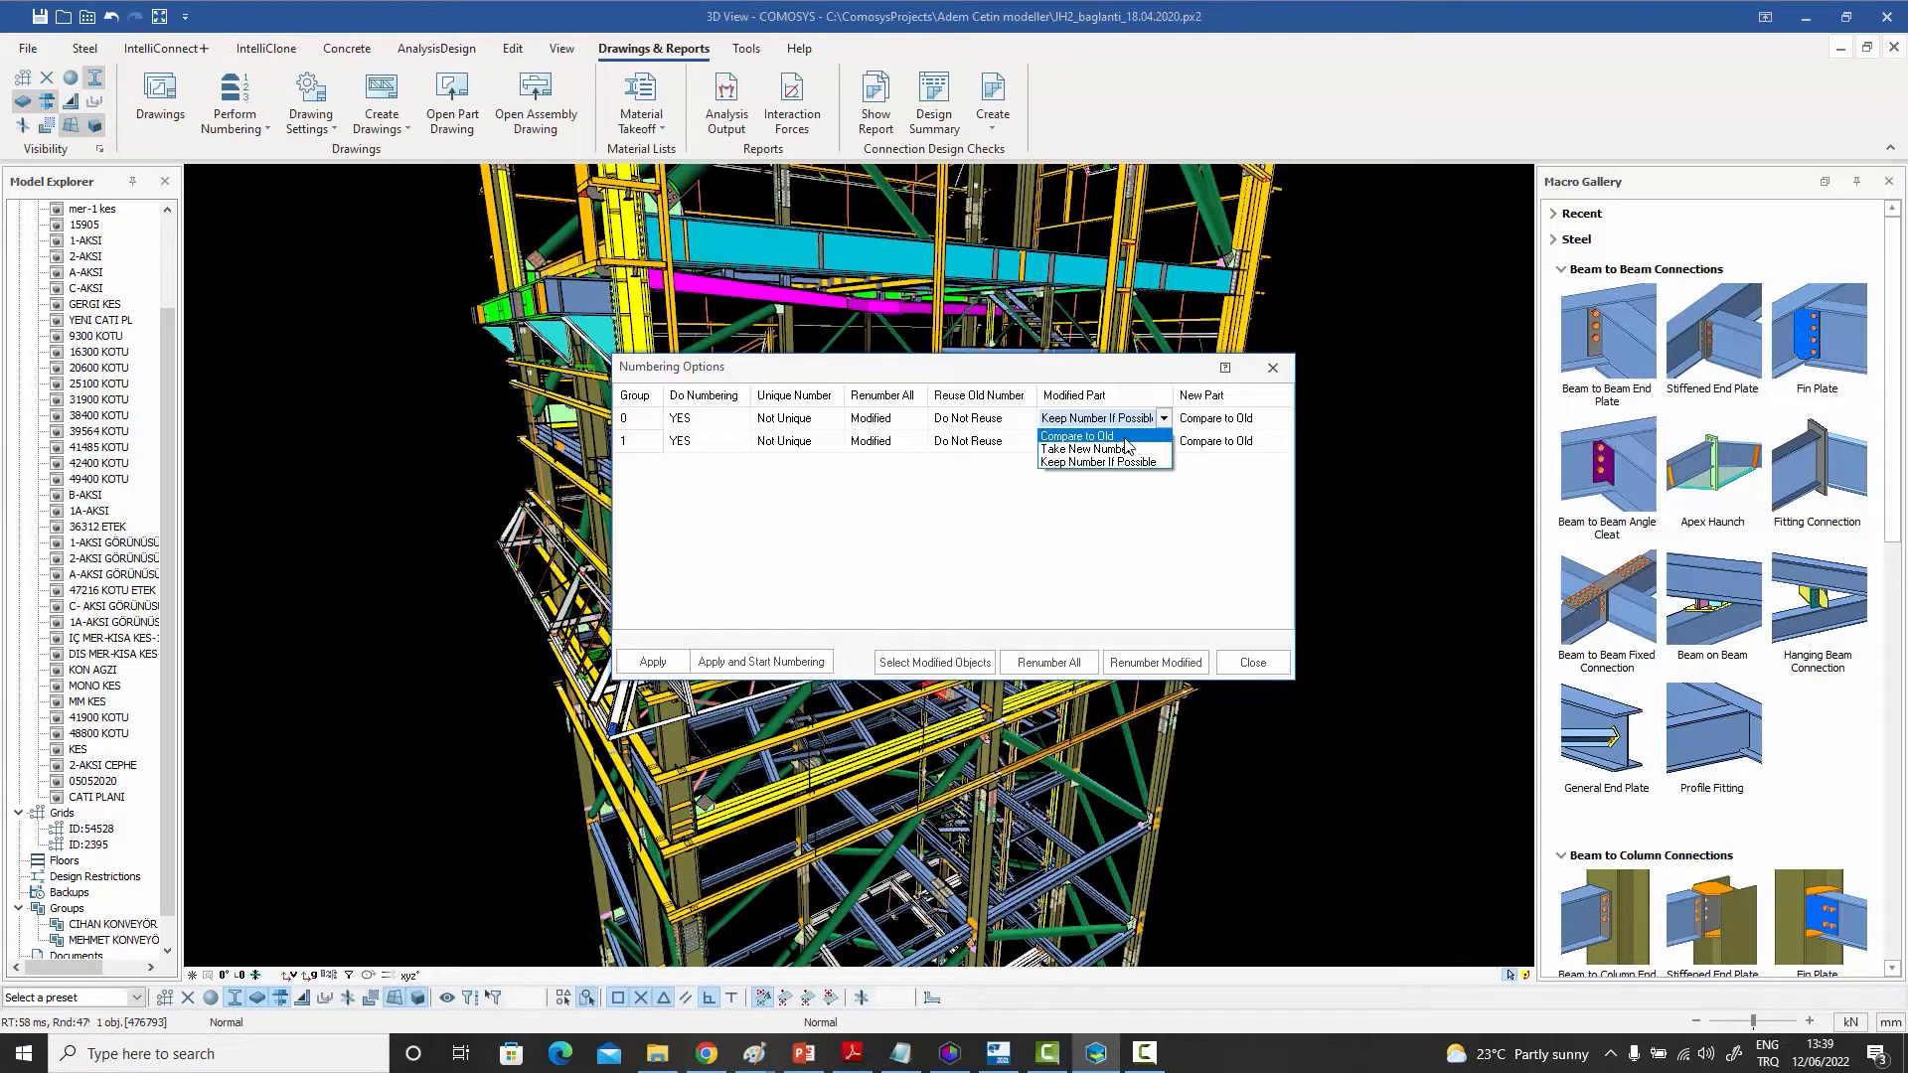
{"action": "left_click", "coordinate": [1103, 436]}
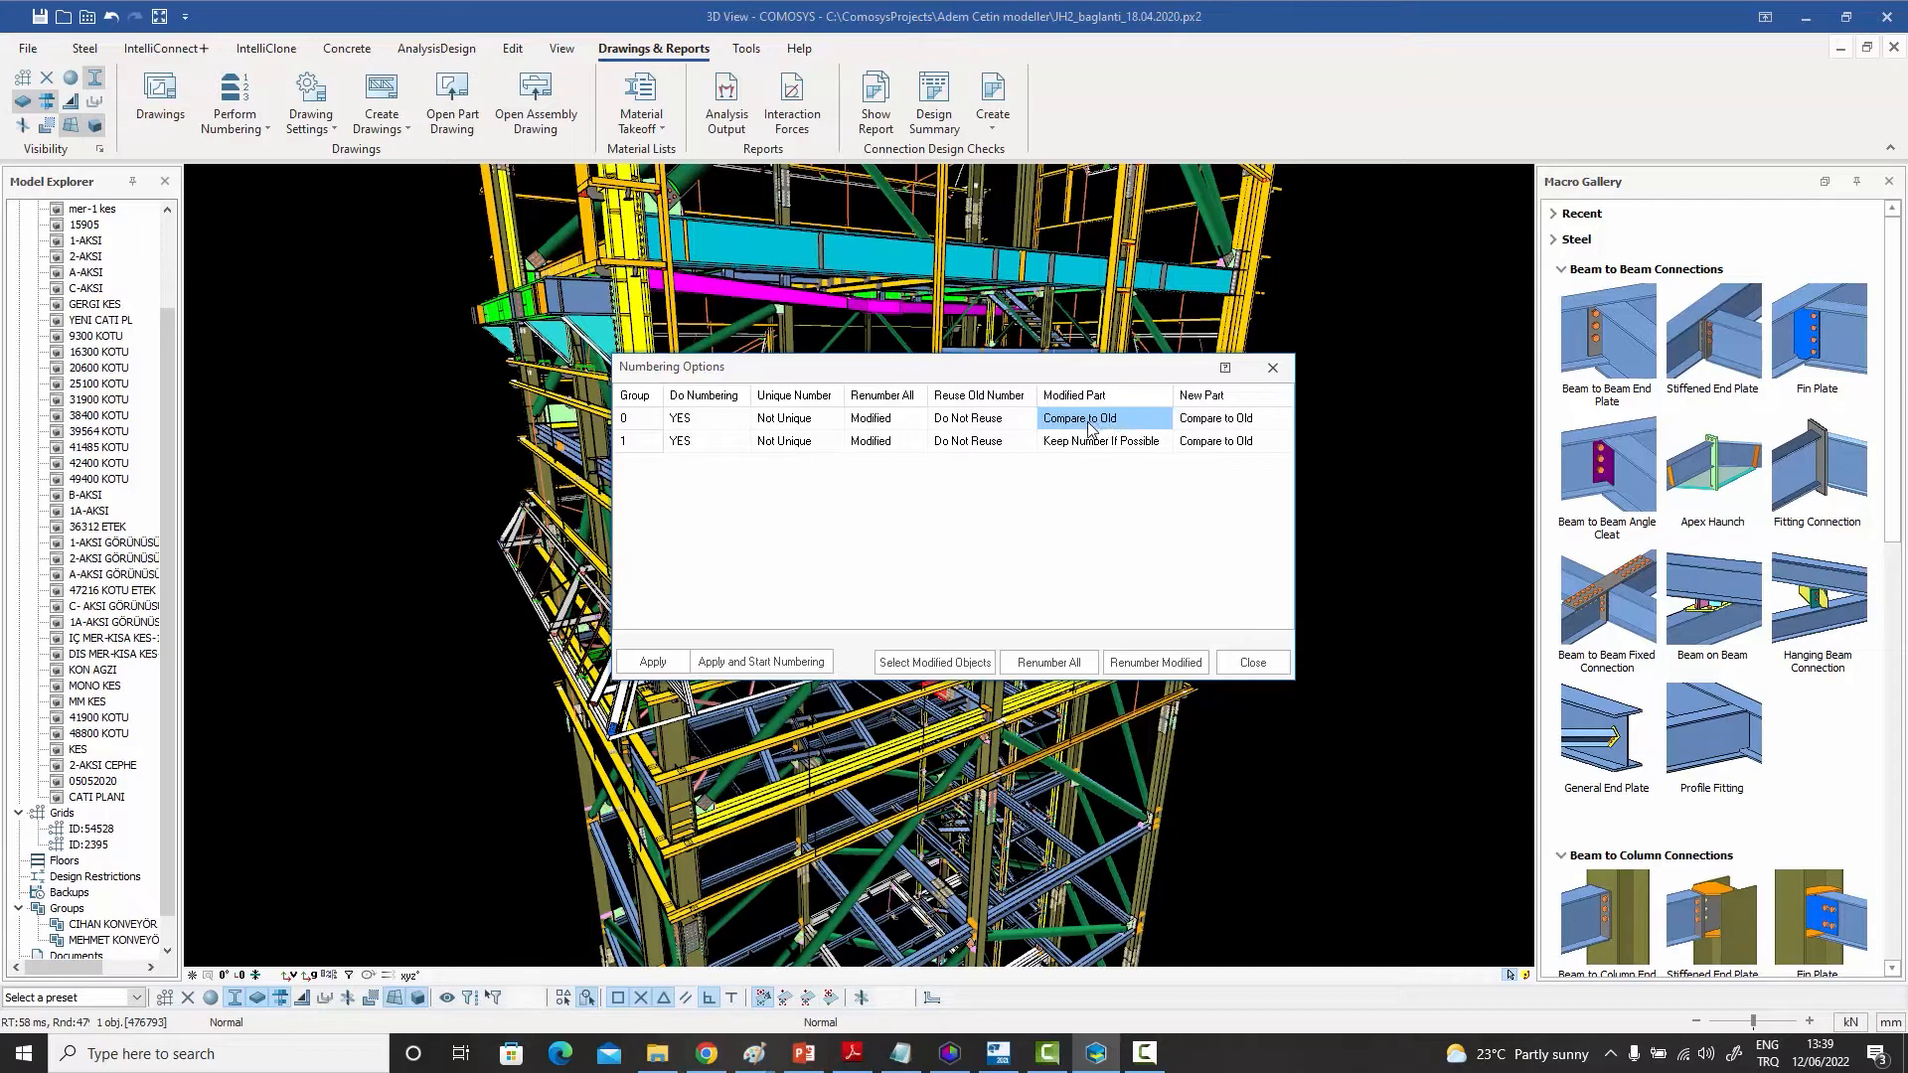
{"action": "left_click", "coordinate": [1107, 426]}
{"action": "left_click", "coordinate": [1107, 426]}
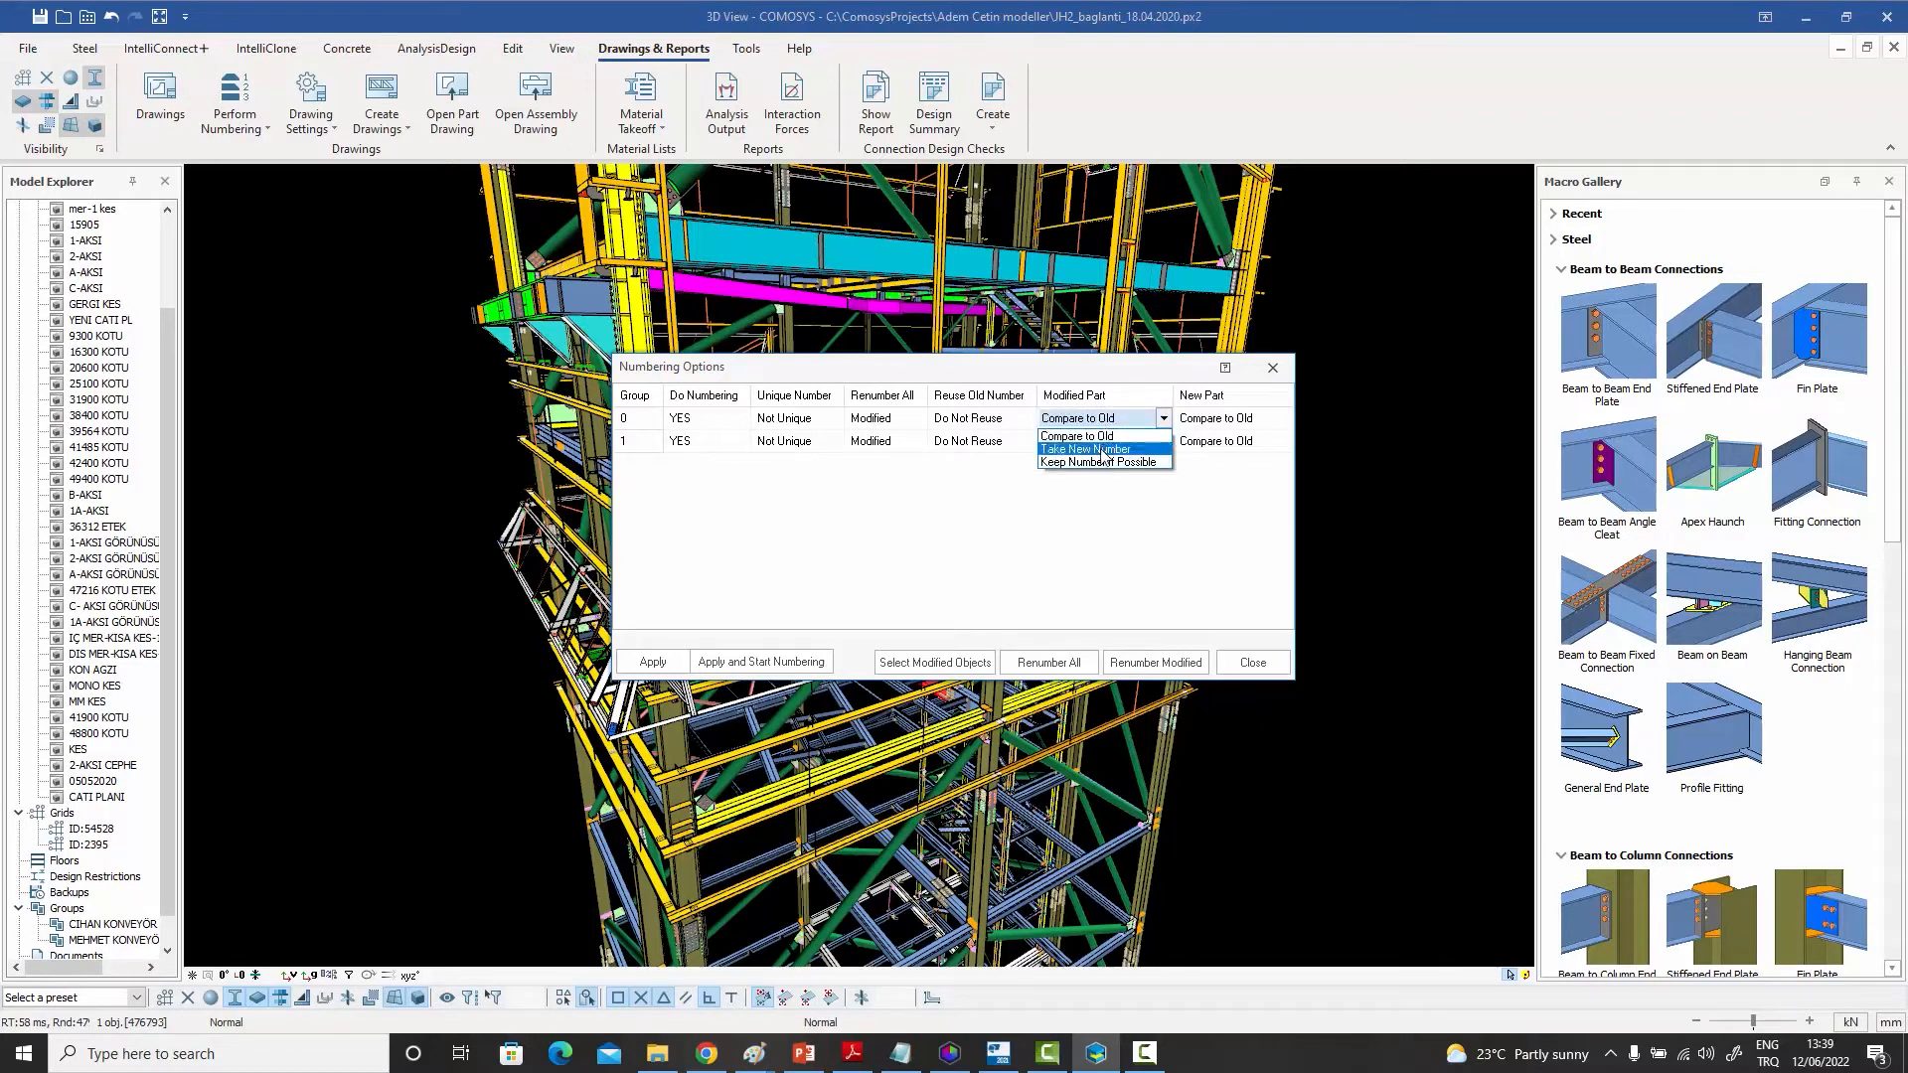
{"action": "left_click", "coordinate": [1103, 451]}
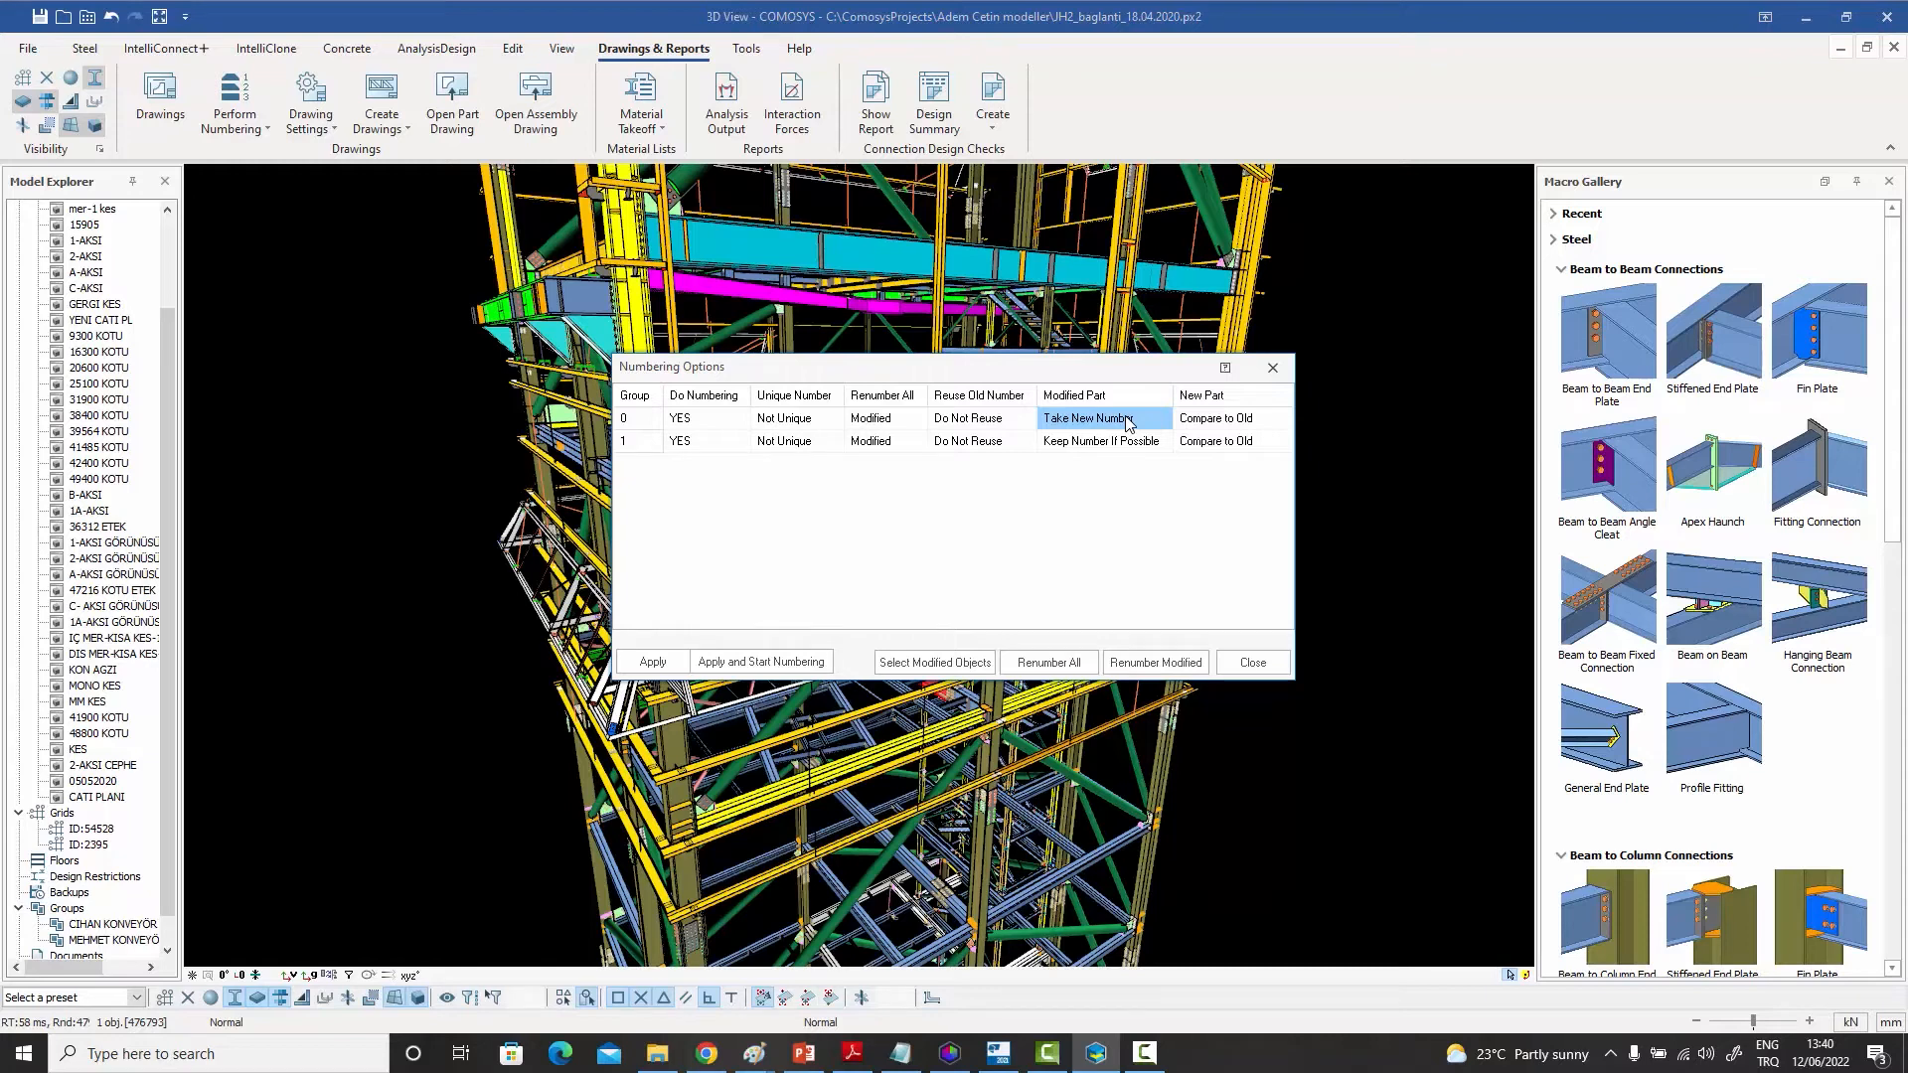
{"action": "left_click", "coordinate": [1129, 421]}
{"action": "left_click", "coordinate": [1131, 421]}
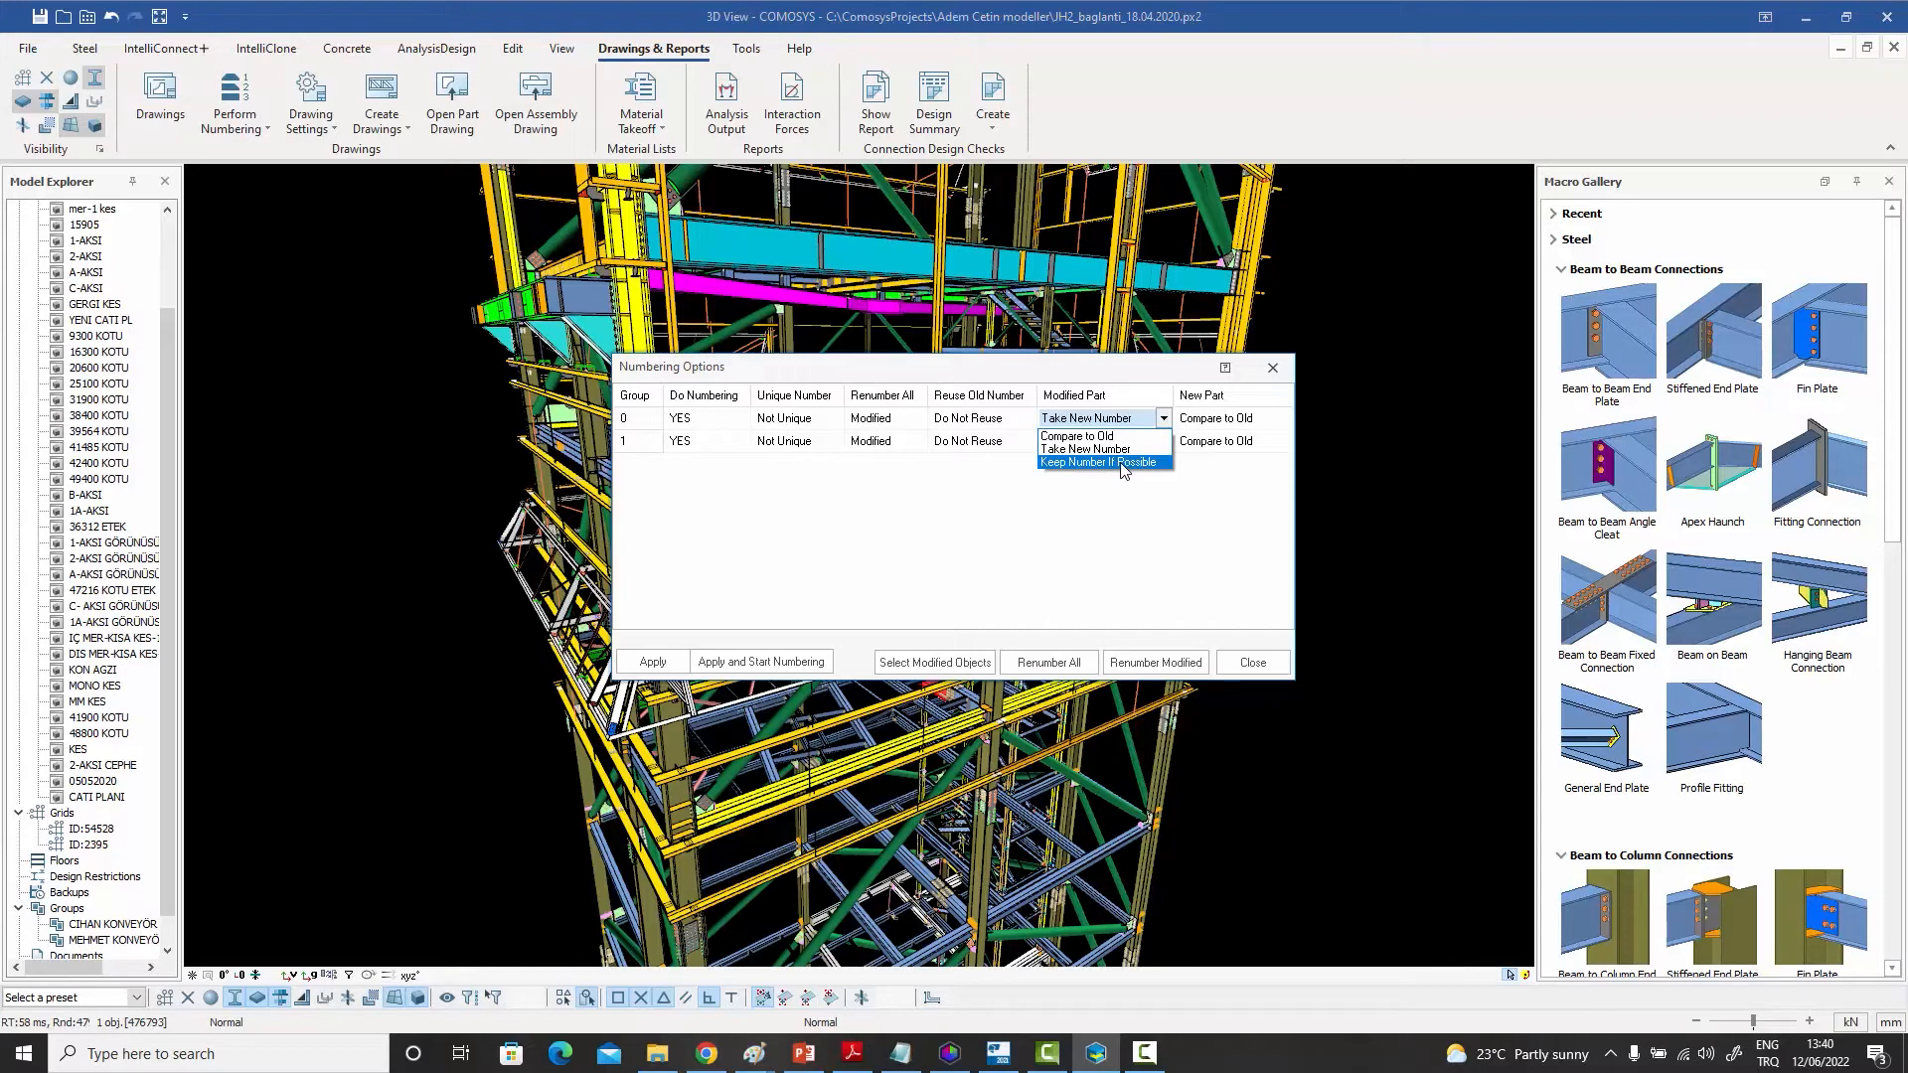
{"action": "left_click", "coordinate": [1123, 463]}
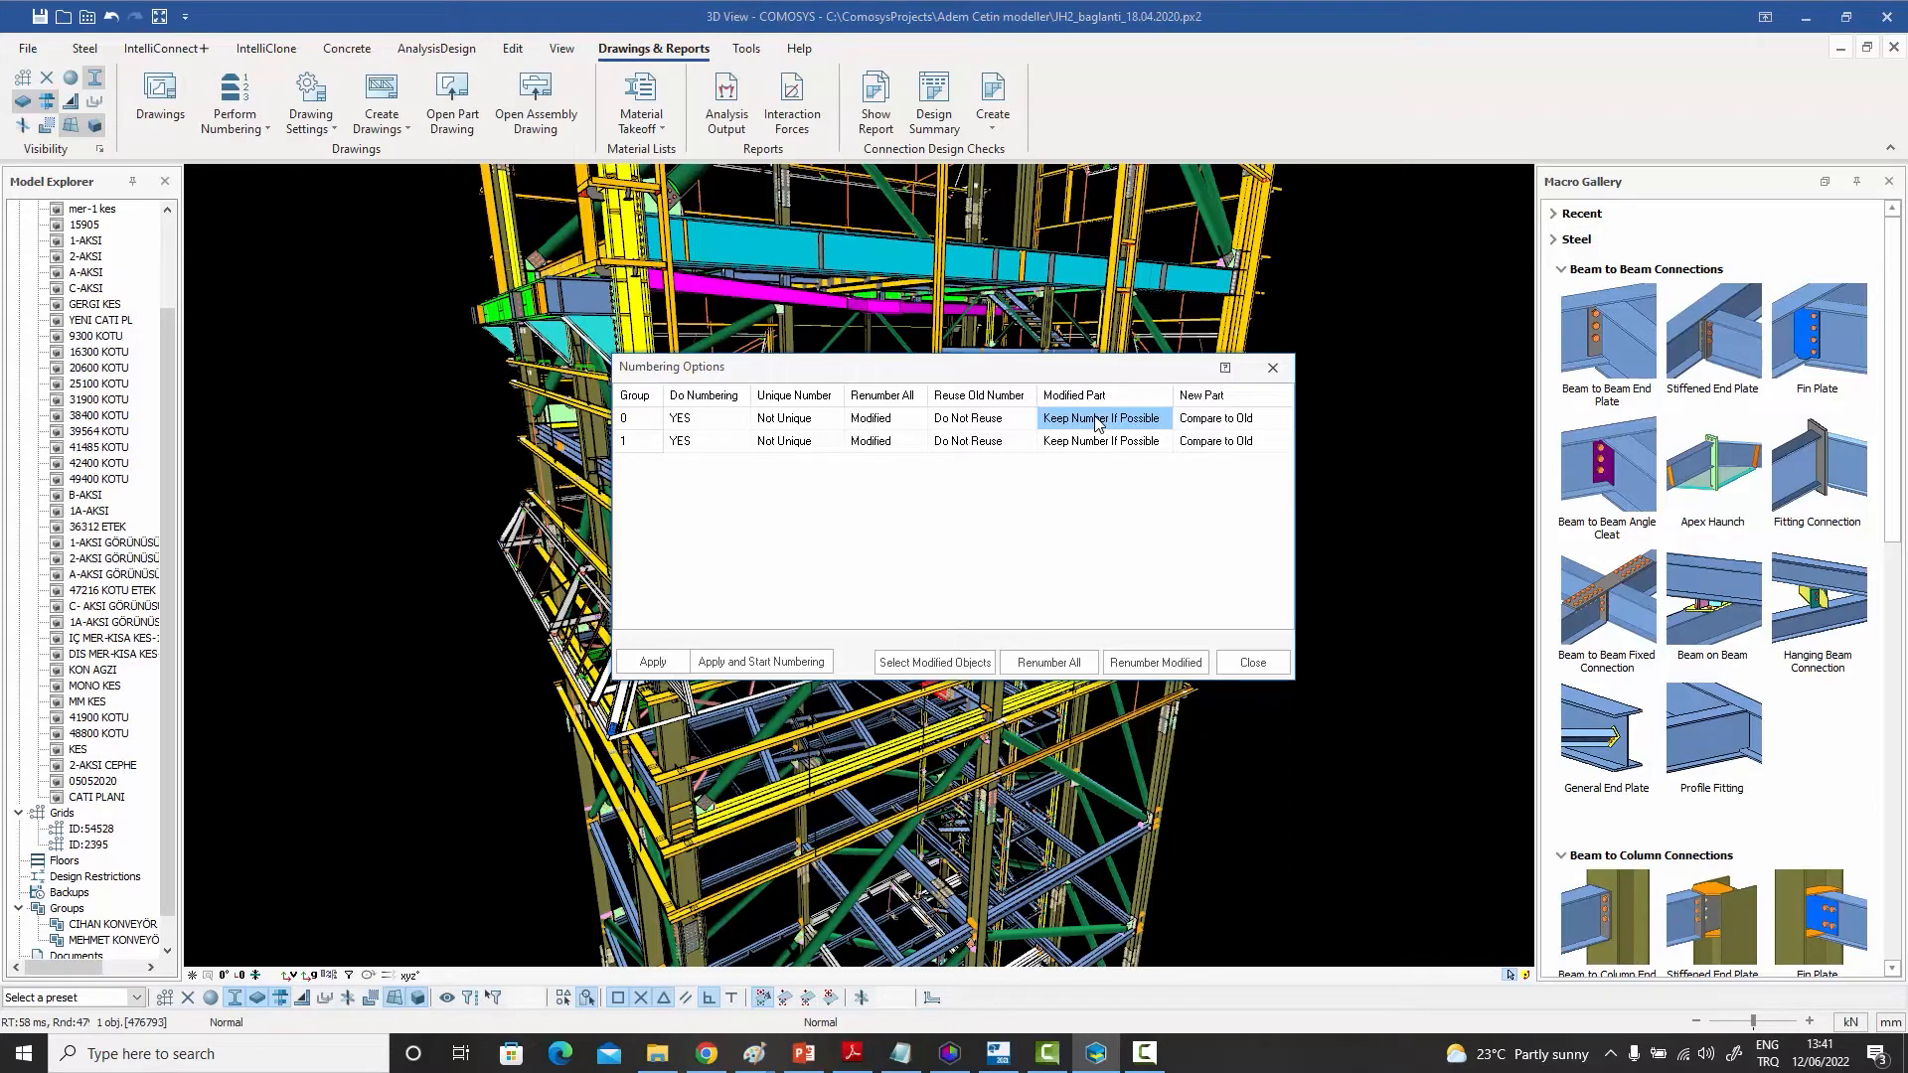
Review group 0's Modified Part and New Part choices, keeping Keep Number If Possible and Compare to Old.
{"action": "left_click", "coordinate": [1099, 422]}
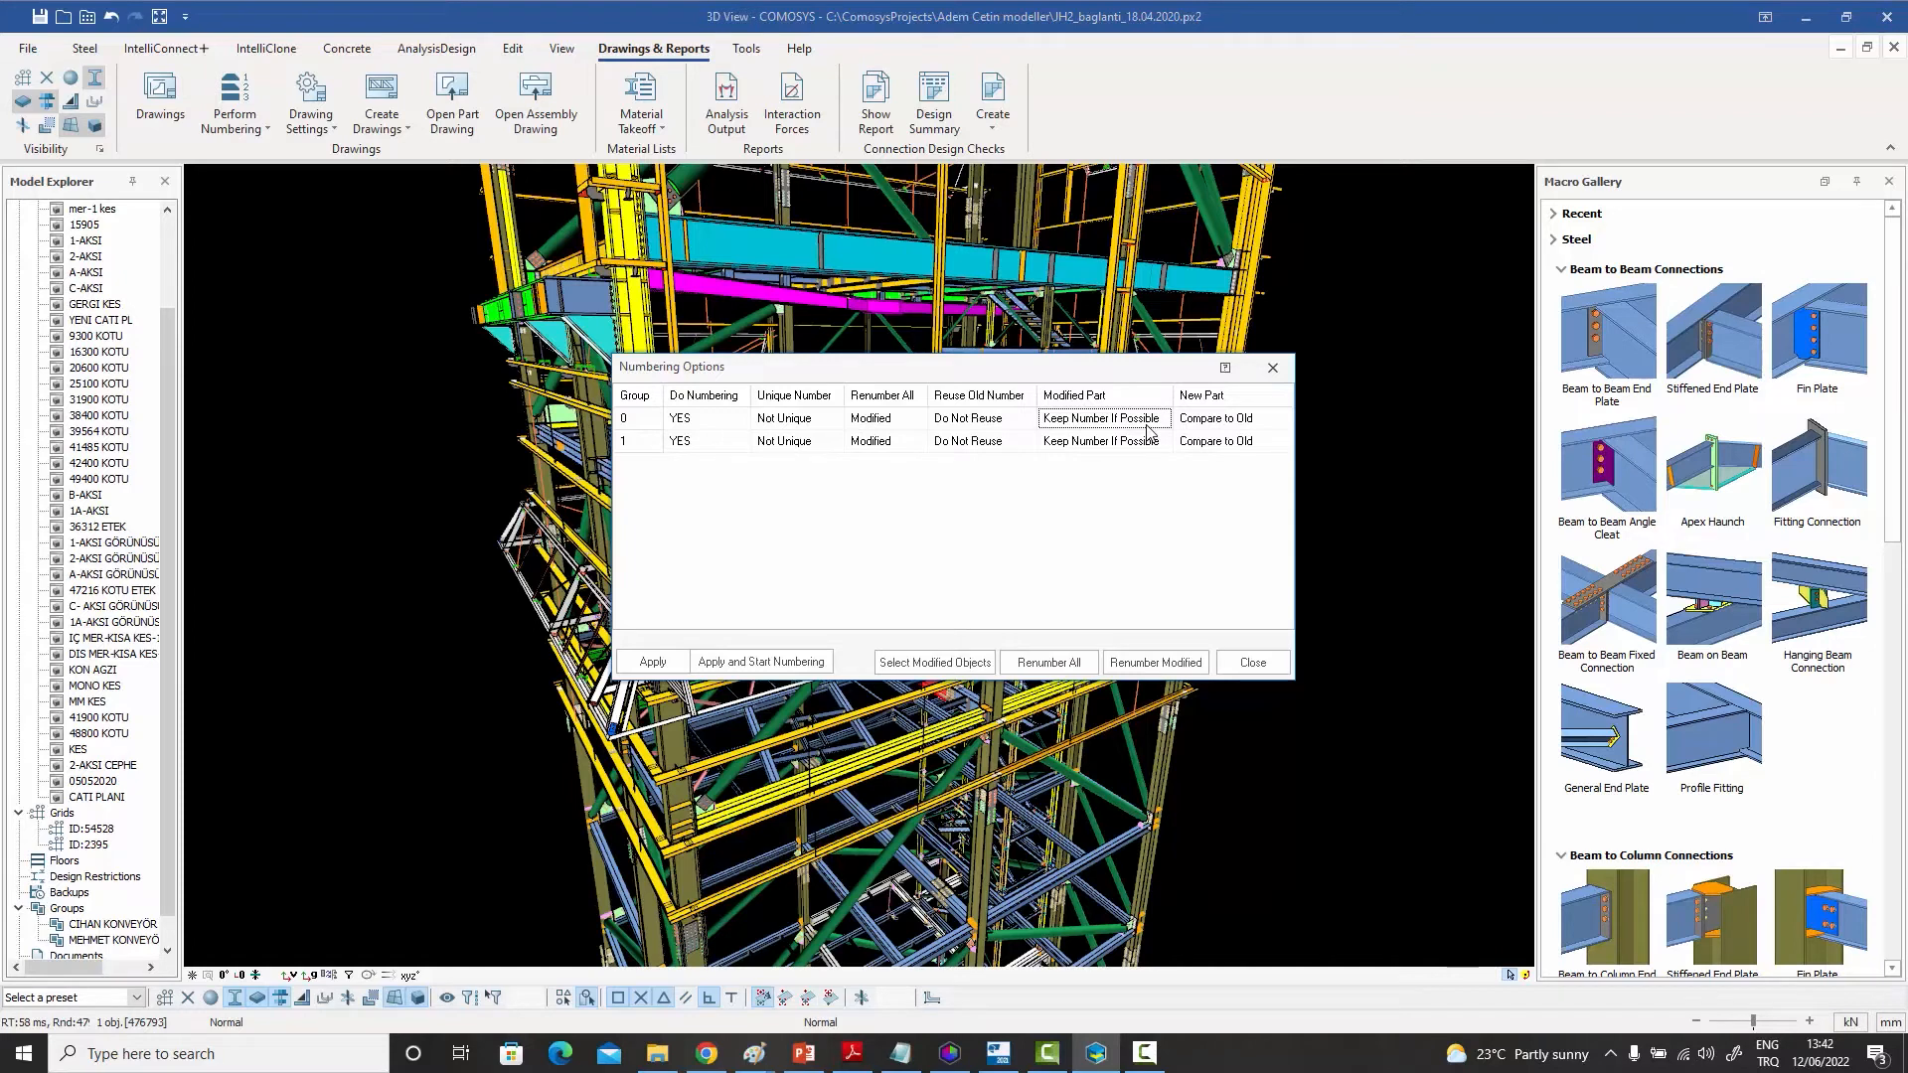
{"action": "left_click", "coordinate": [1147, 427]}
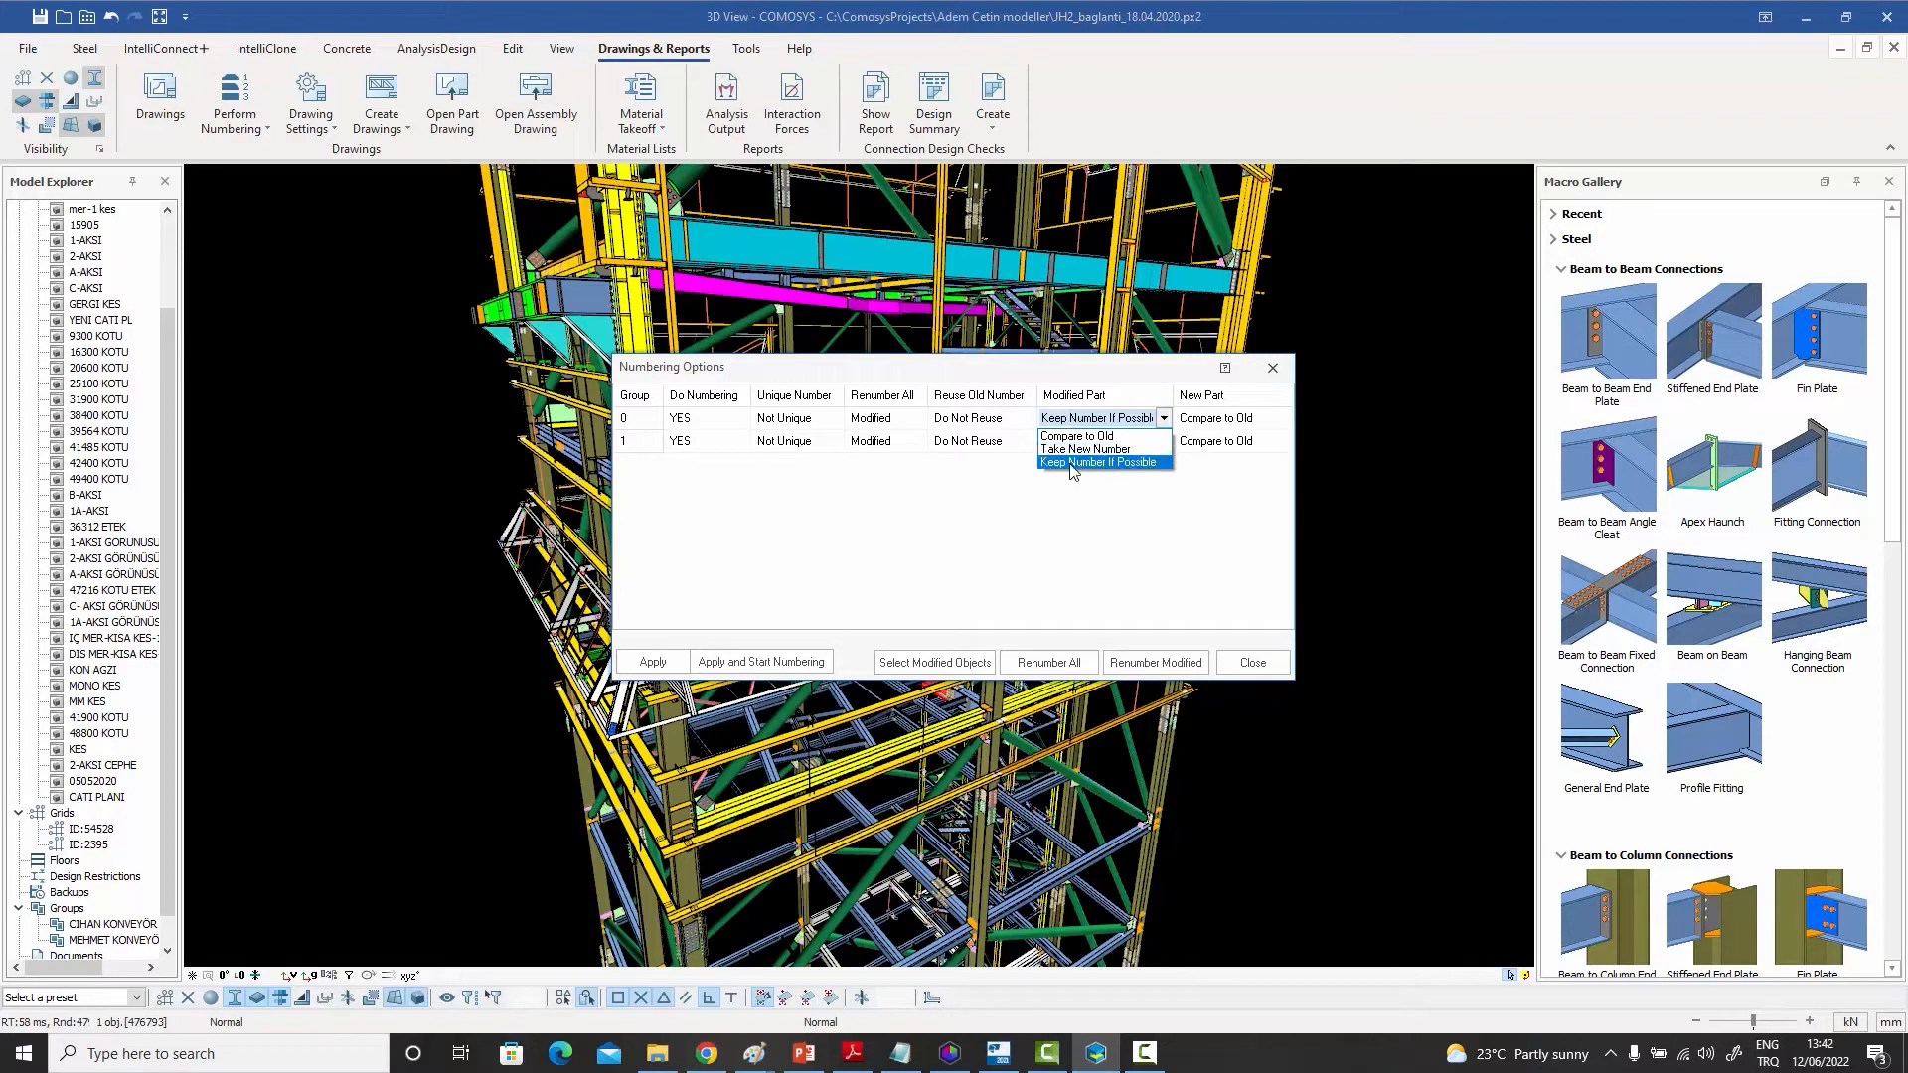
{"action": "left_click", "coordinate": [1135, 510]}
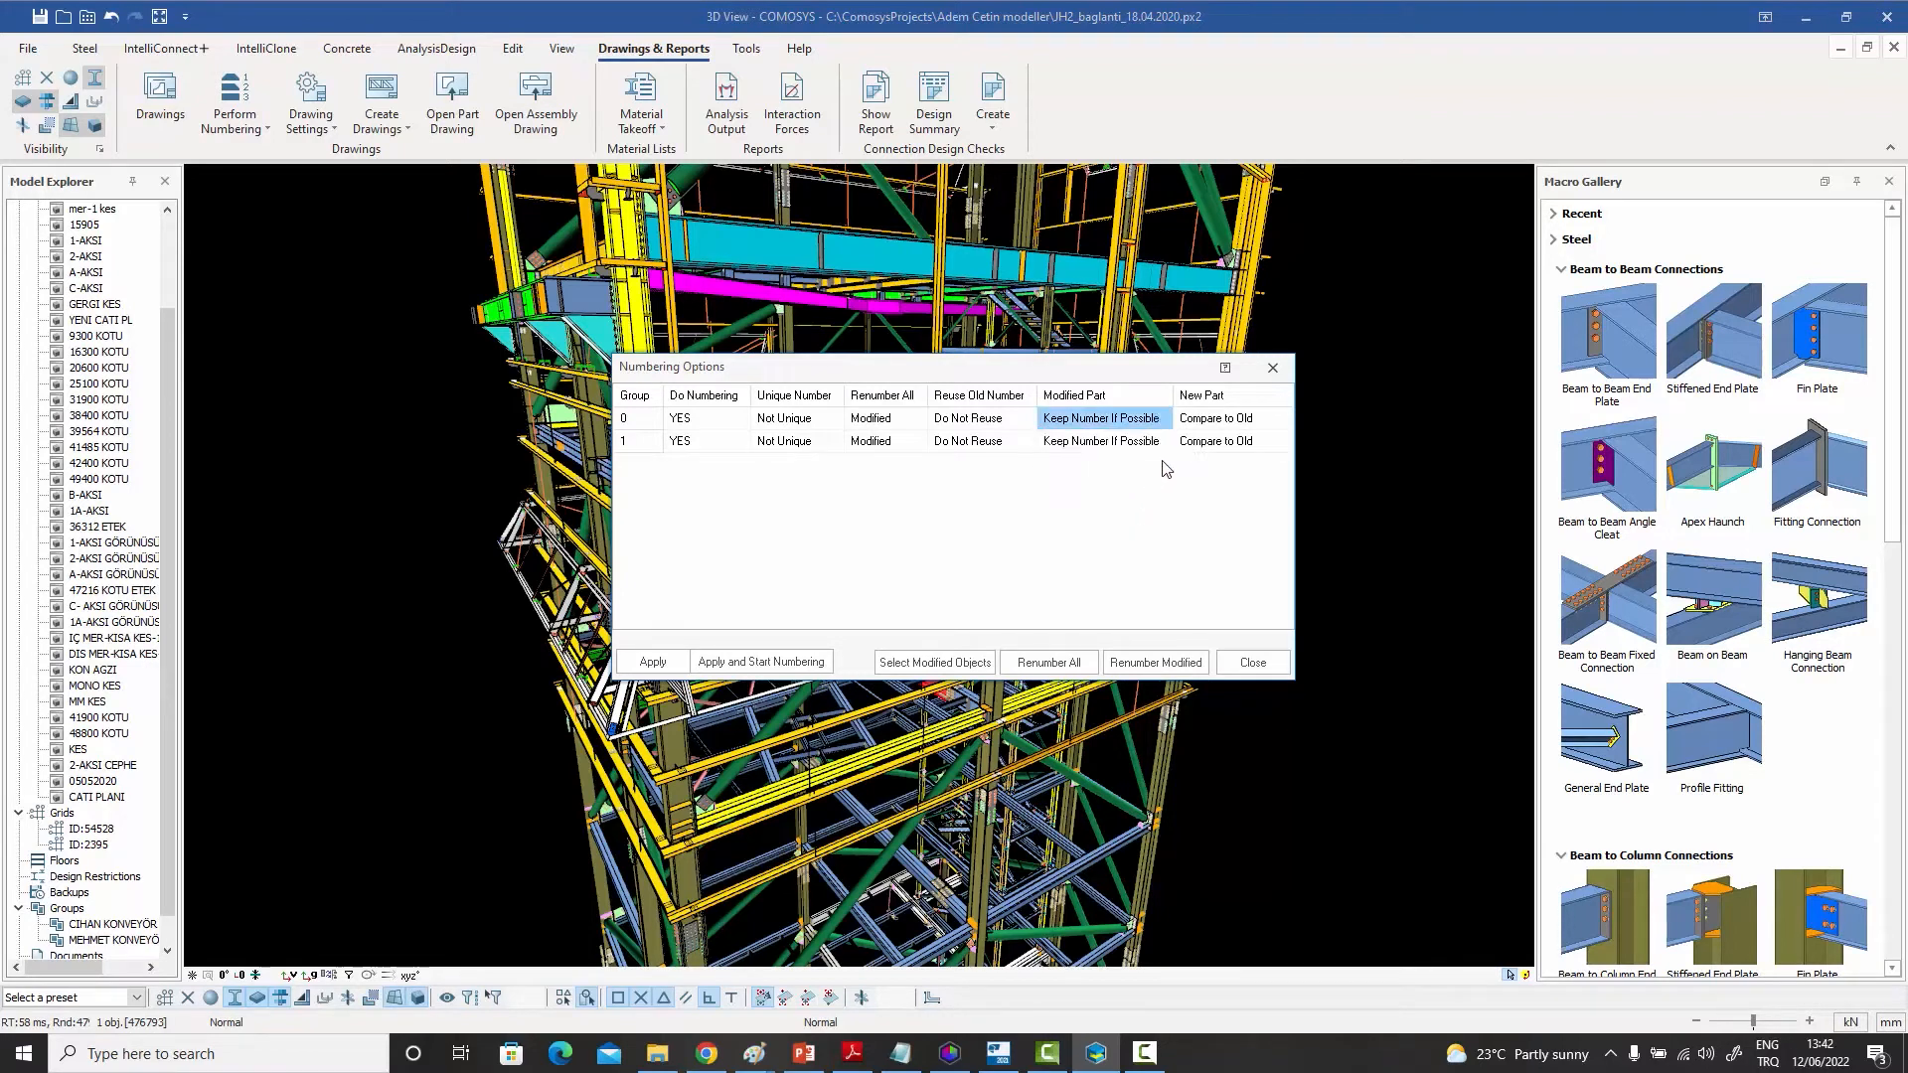
{"action": "left_click", "coordinate": [1221, 425]}
{"action": "left_click", "coordinate": [1221, 426]}
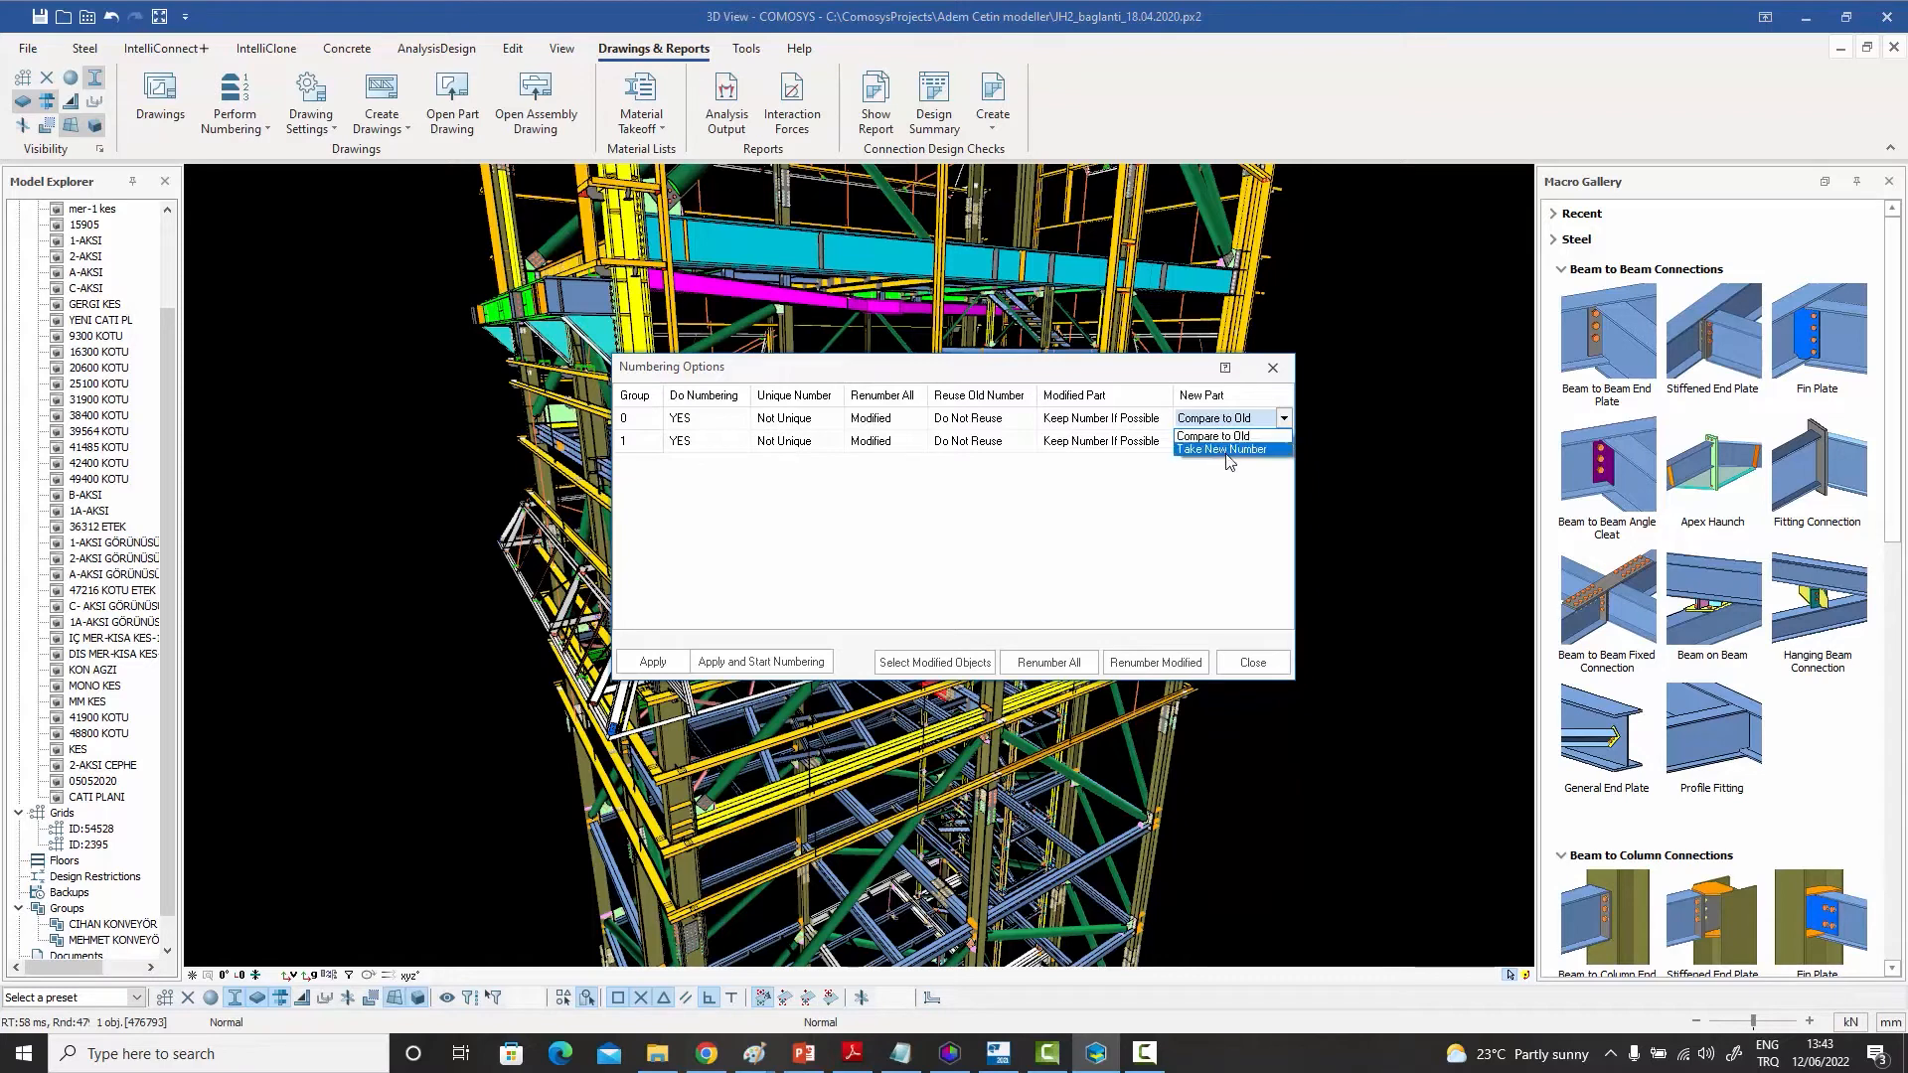
{"action": "left_click", "coordinate": [1107, 420]}
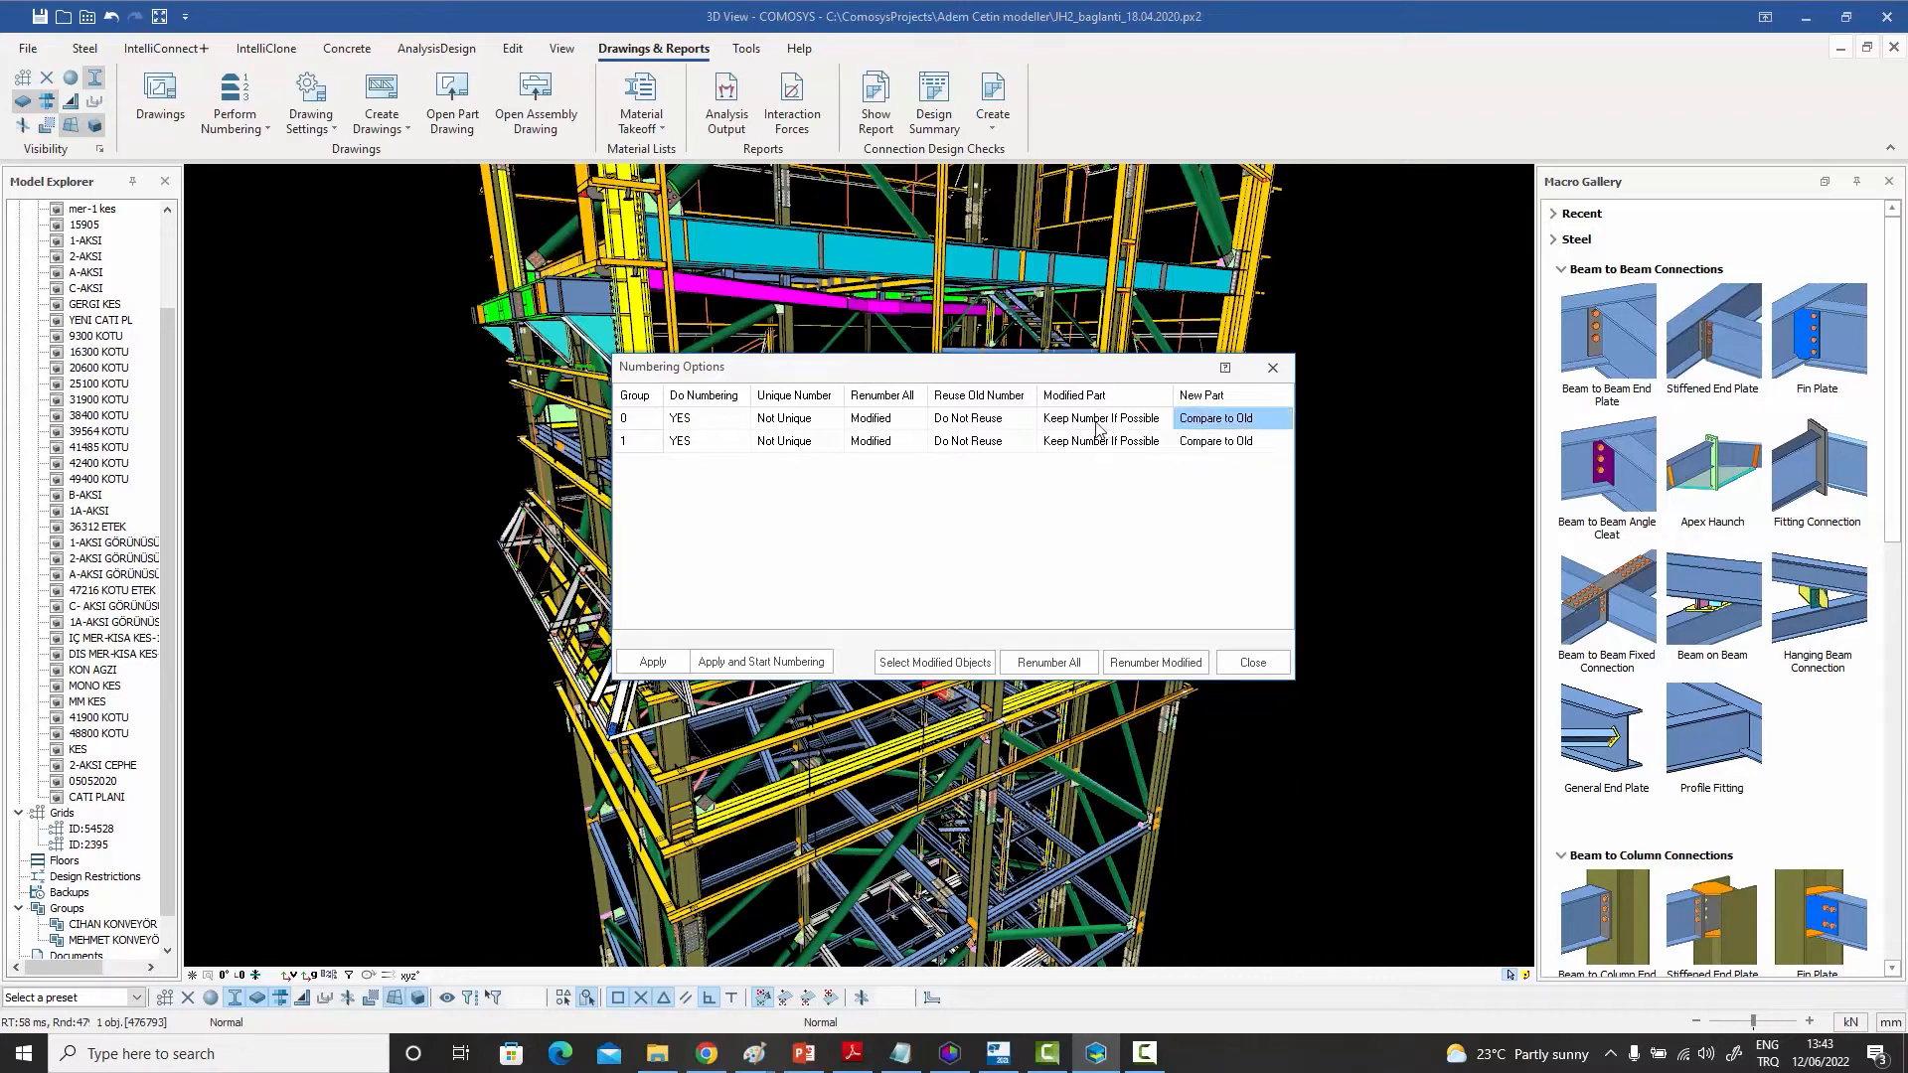
{"action": "left_click", "coordinate": [1101, 421]}
{"action": "left_click", "coordinate": [1101, 421]}
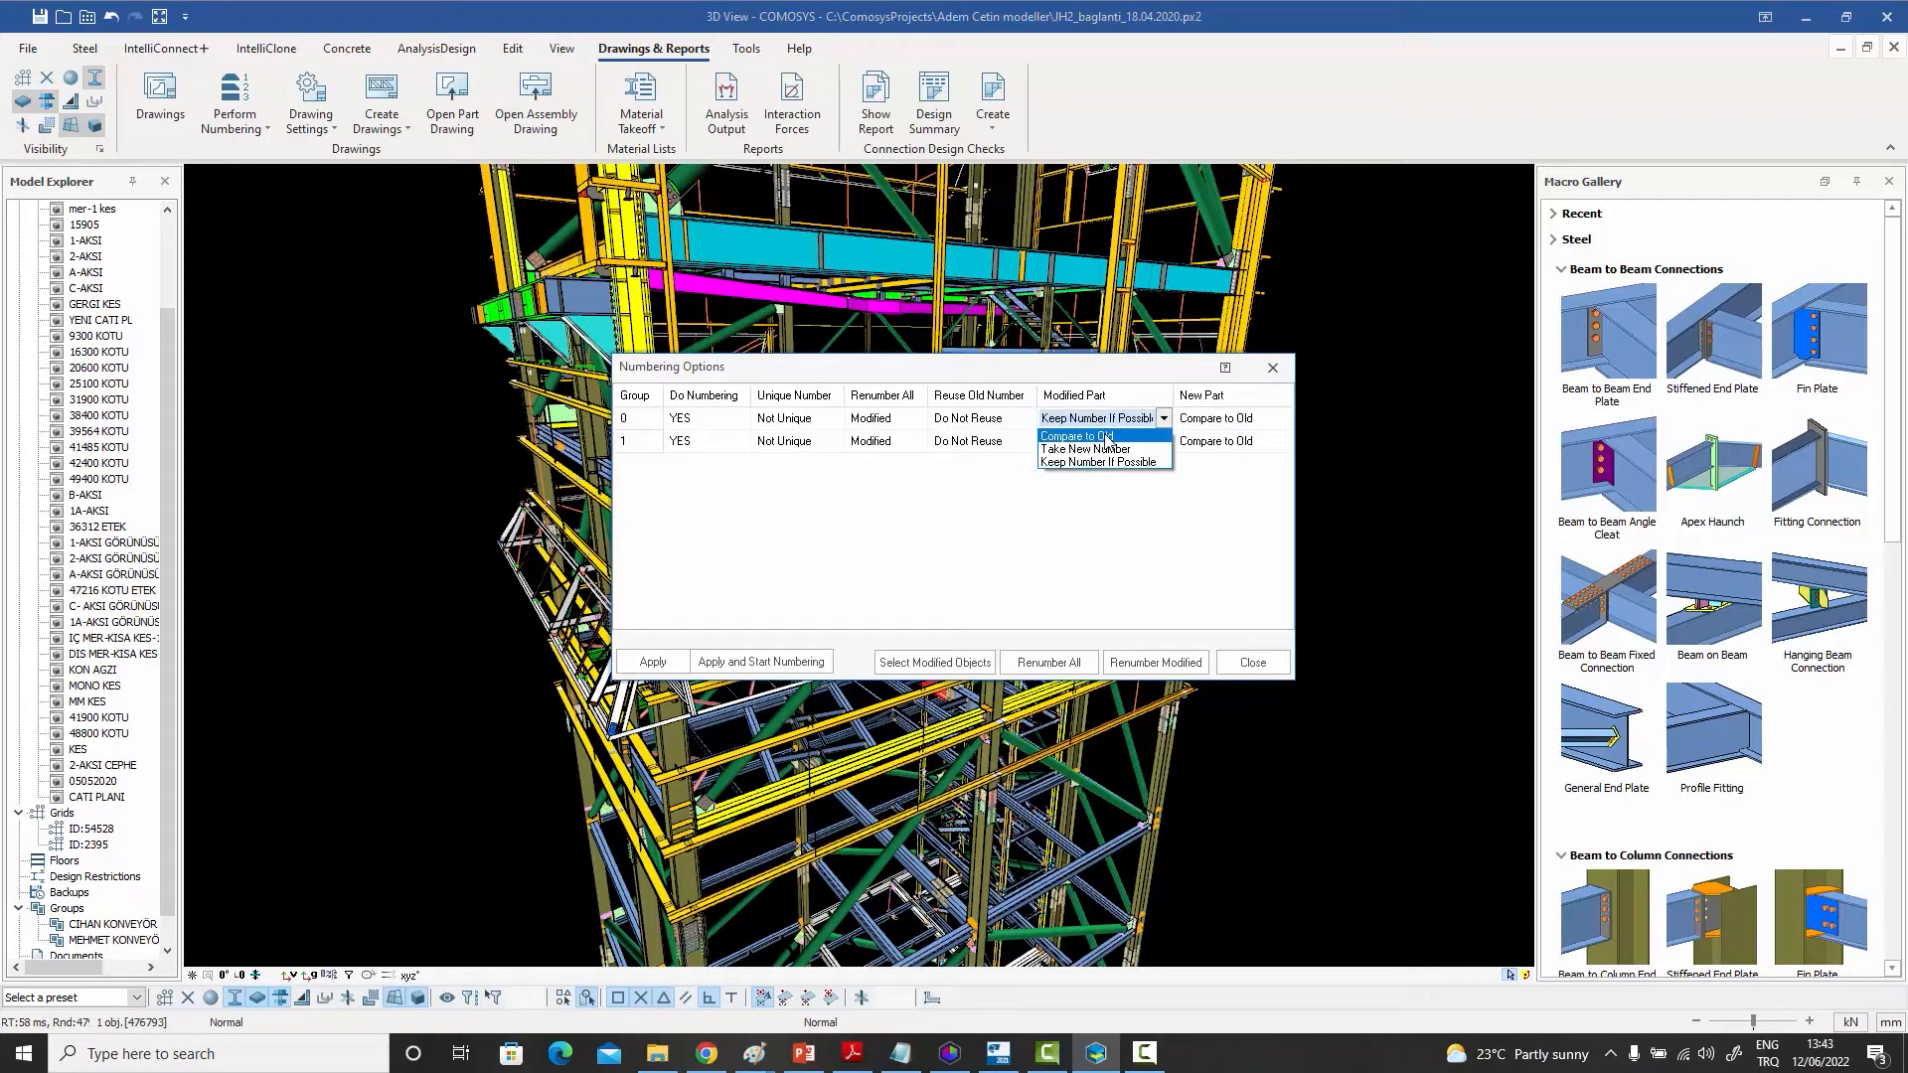
{"action": "left_click", "coordinate": [1100, 523]}
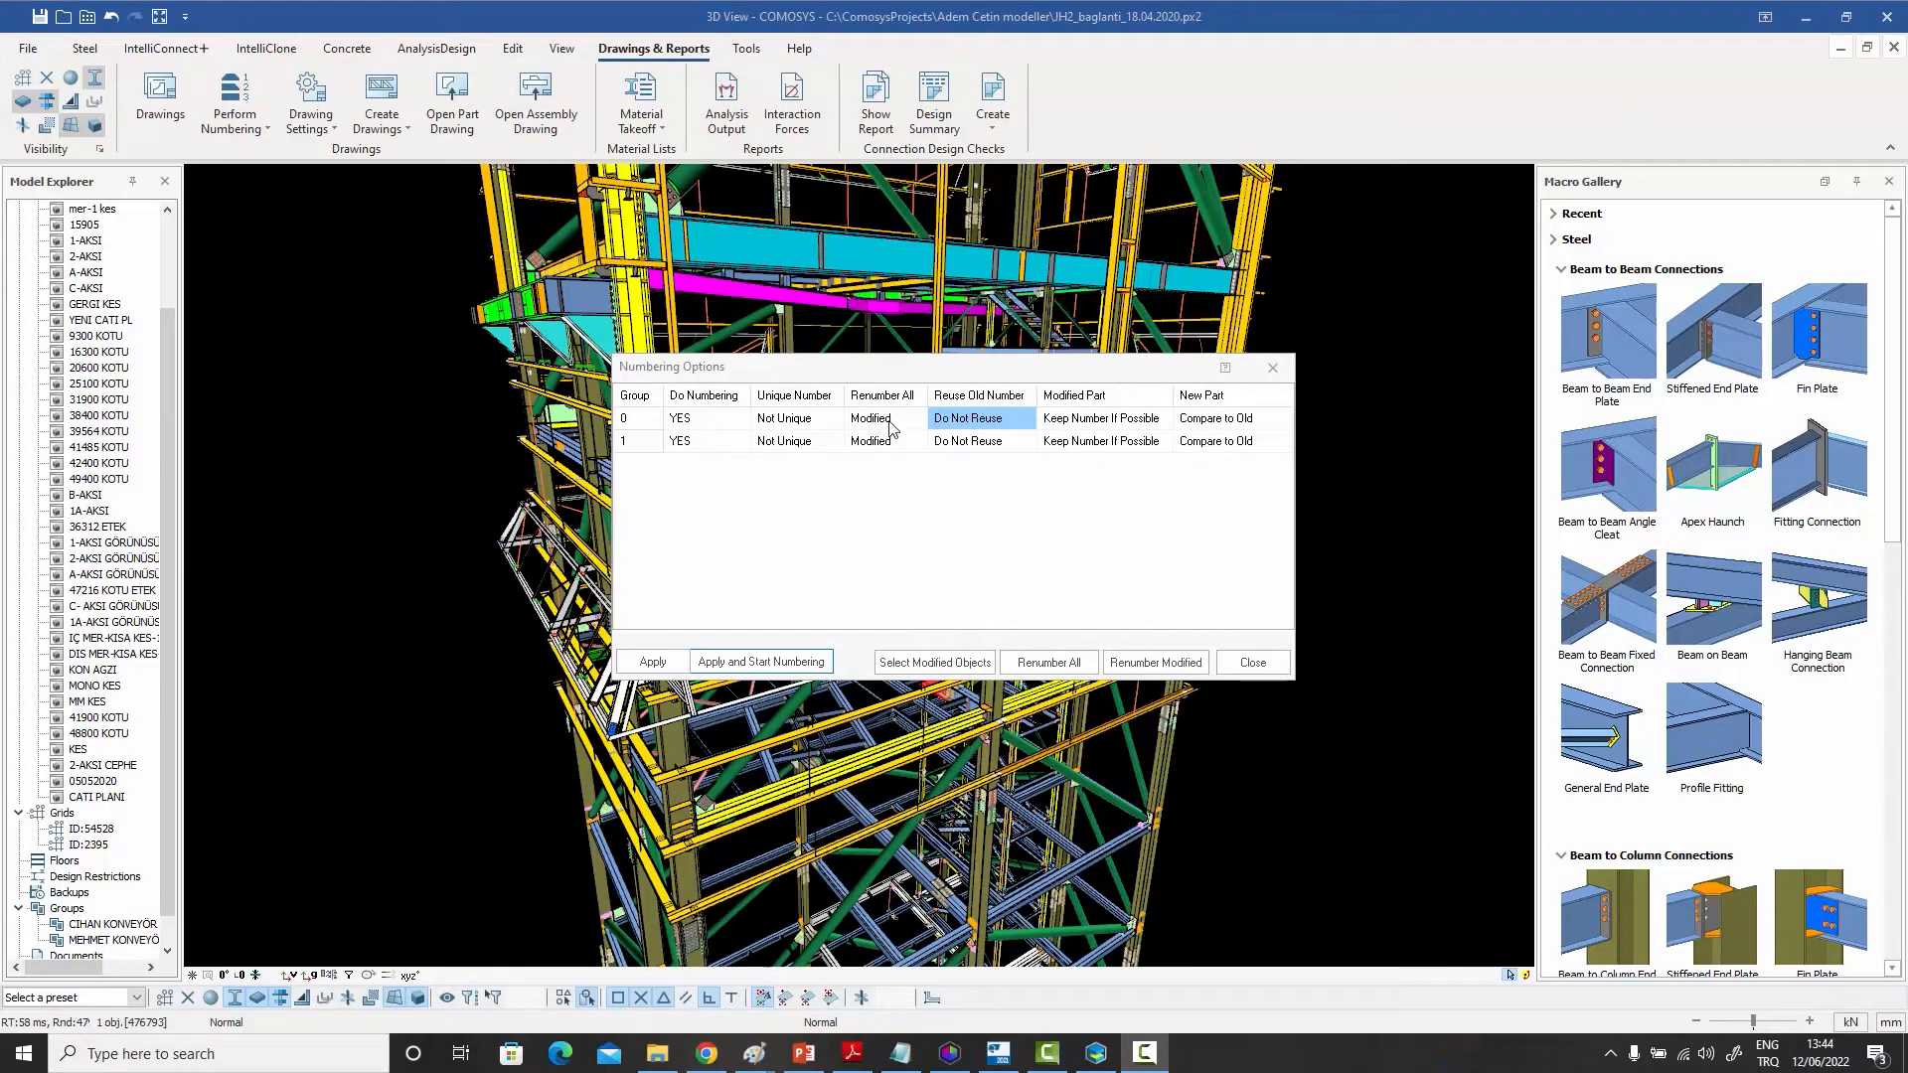
Look through the Renumber All choices for group 0, keeping the setting on Modified.
{"action": "left_click", "coordinate": [891, 427]}
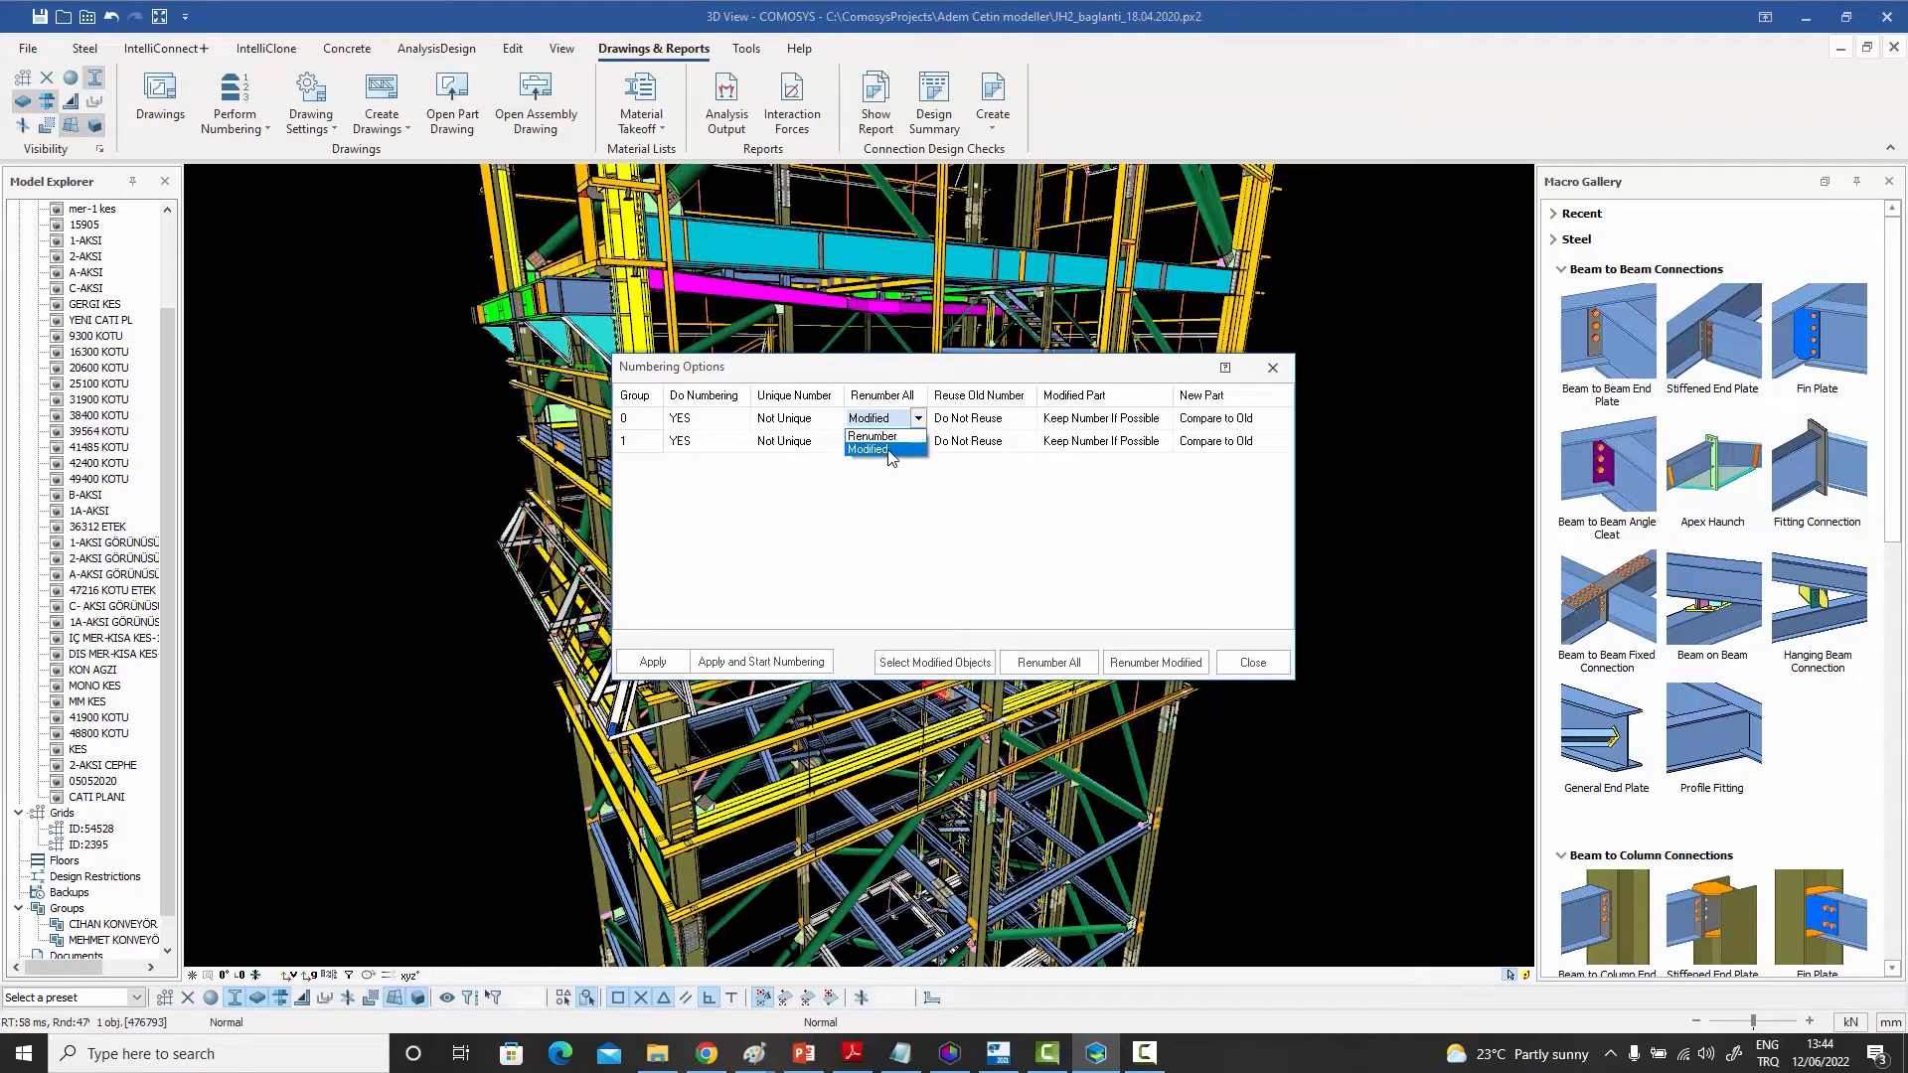
{"action": "left_click", "coordinate": [906, 515]}
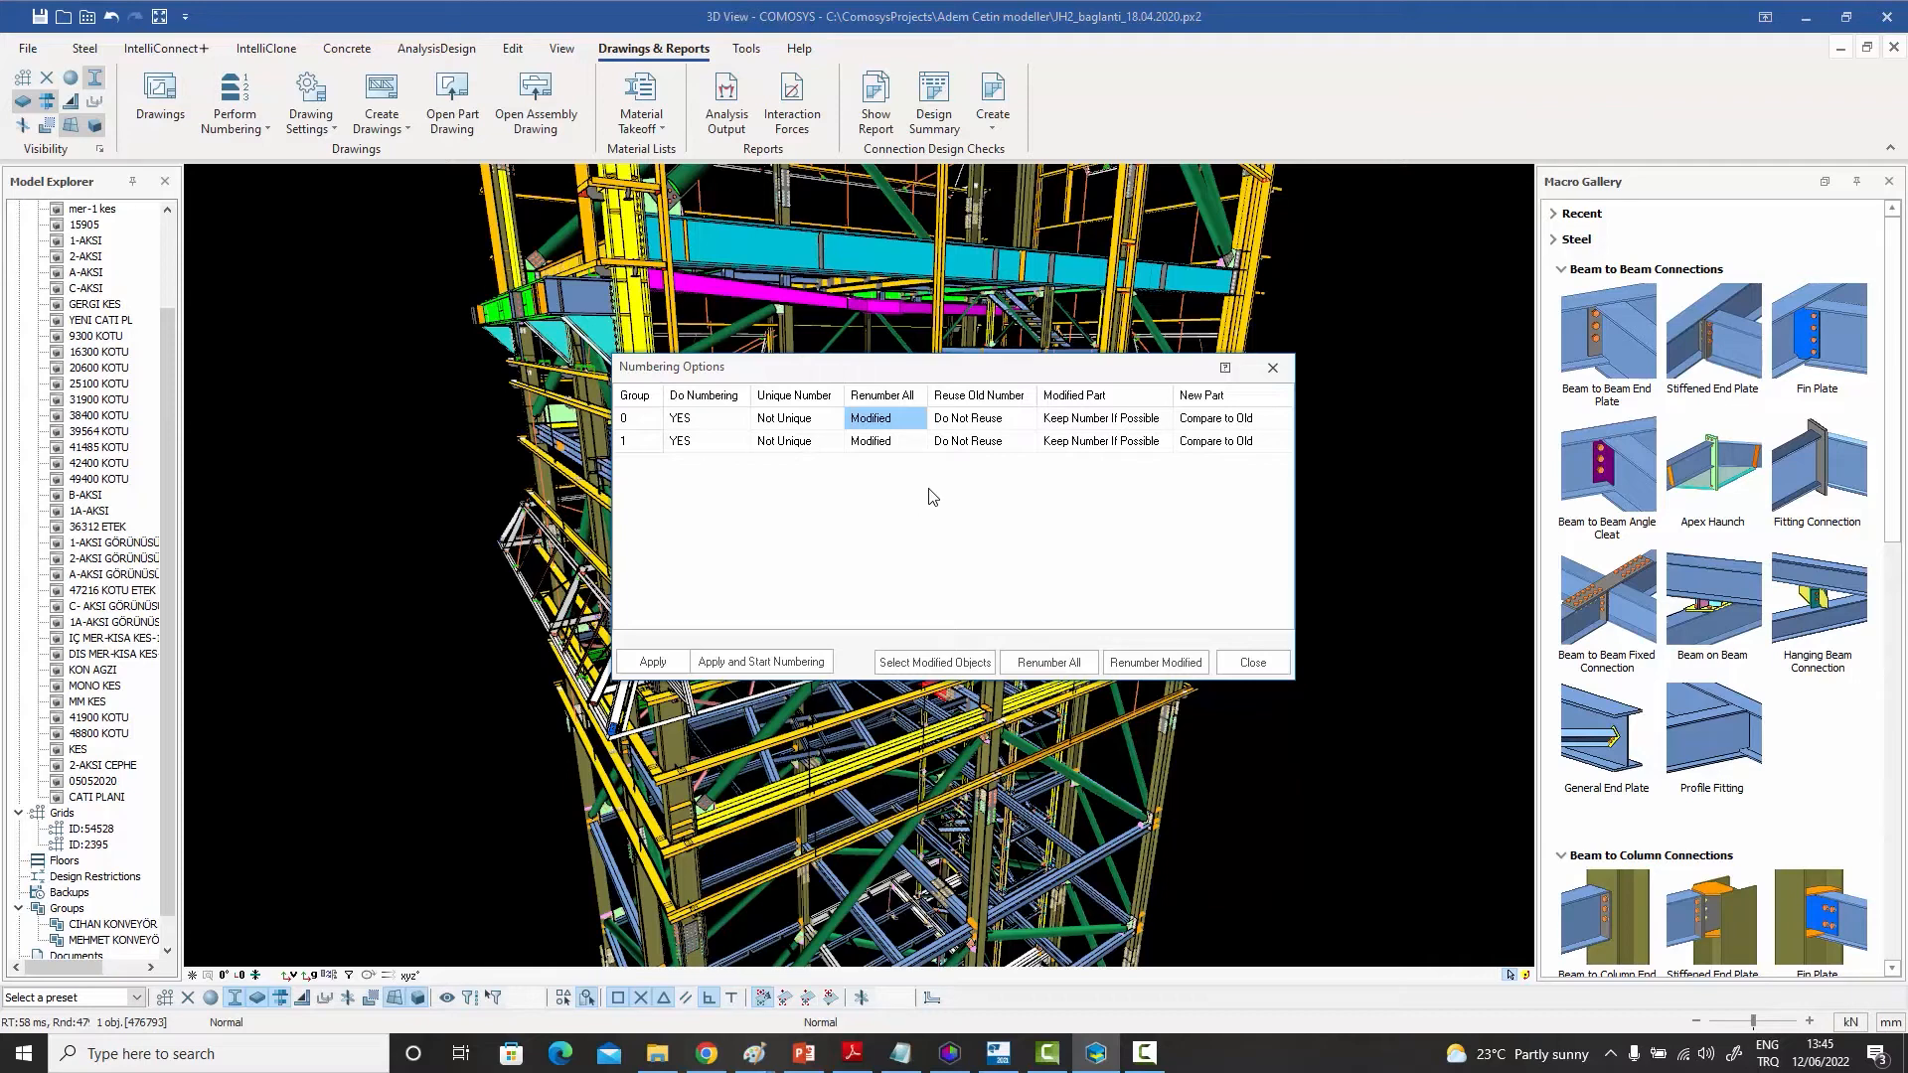
{"action": "left_click", "coordinate": [896, 425]}
{"action": "left_click", "coordinate": [892, 447]}
{"action": "left_click", "coordinate": [907, 426]}
{"action": "left_click", "coordinate": [915, 422]}
{"action": "left_click", "coordinate": [887, 449]}
Switch group 0's Renumber All setting to Renumber and back to Modified.
{"action": "left_click", "coordinate": [897, 424]}
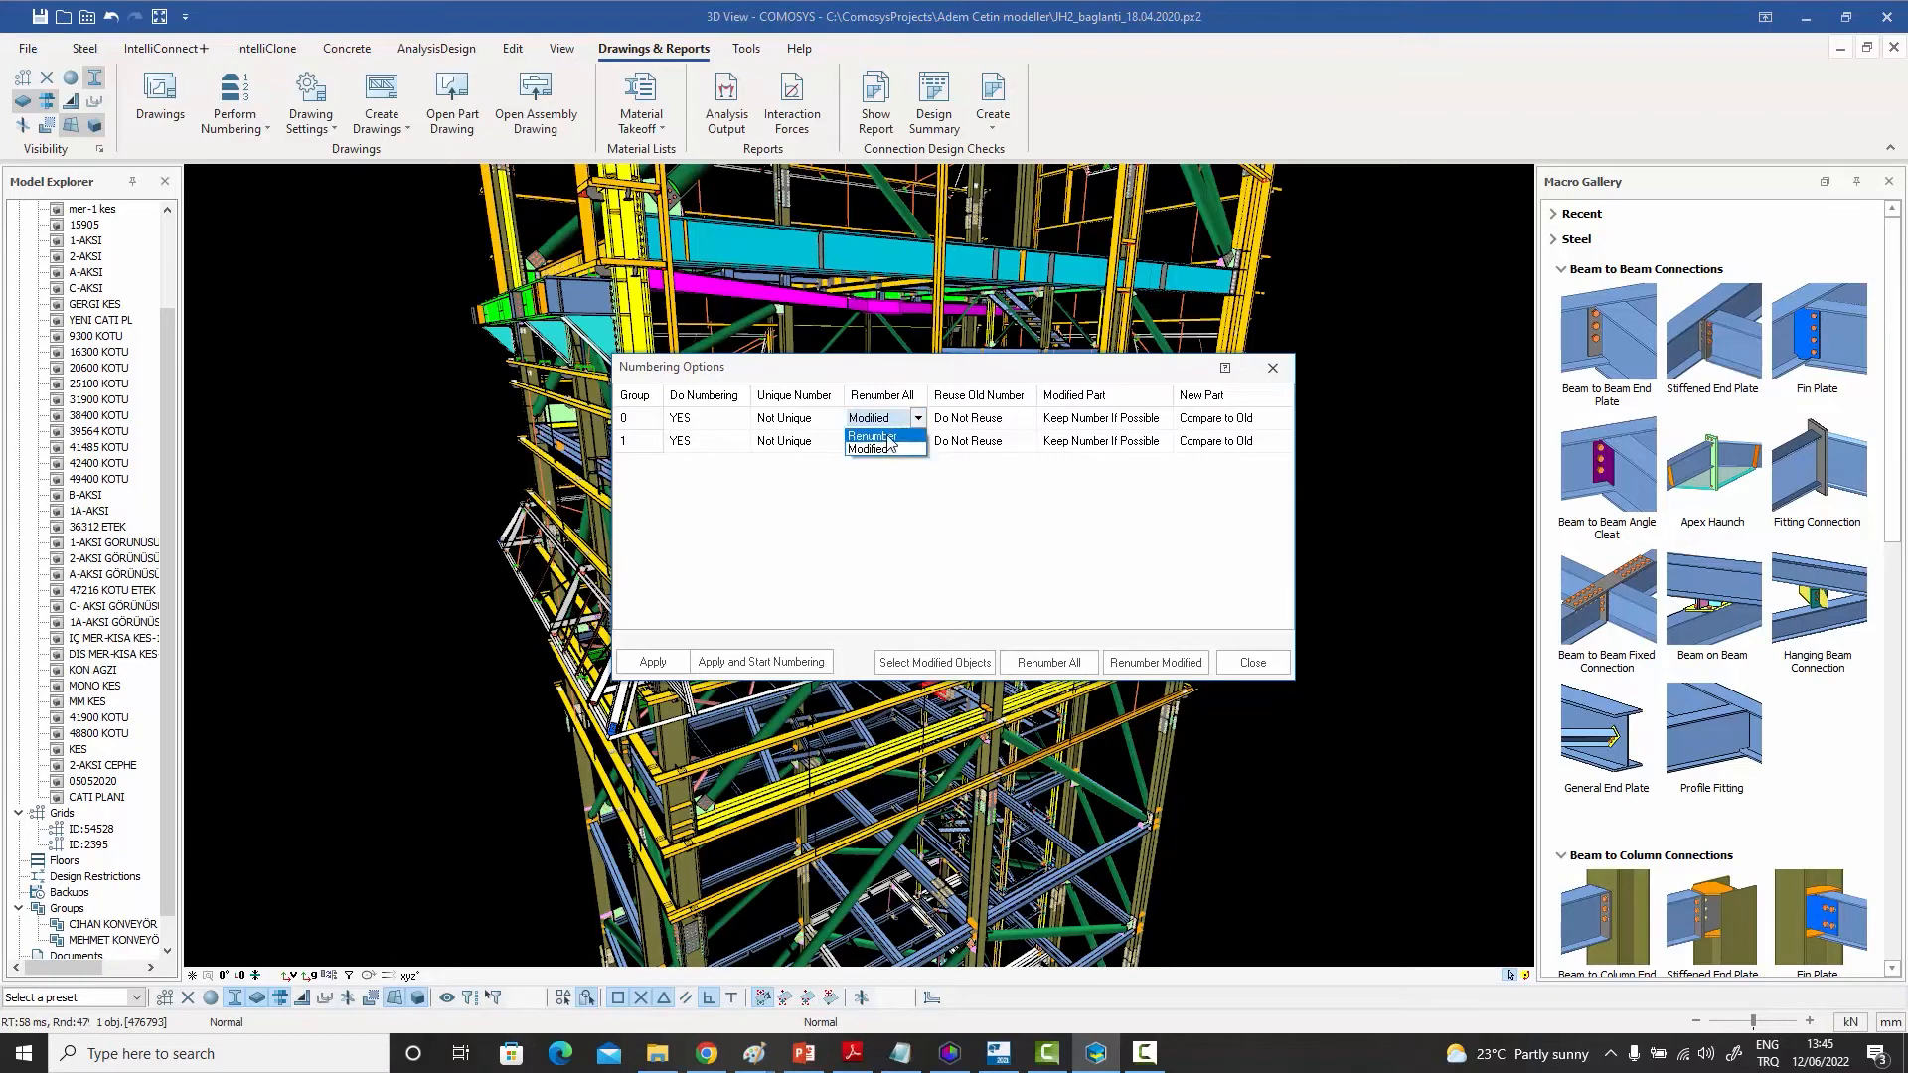
{"action": "left_click", "coordinate": [888, 437]}
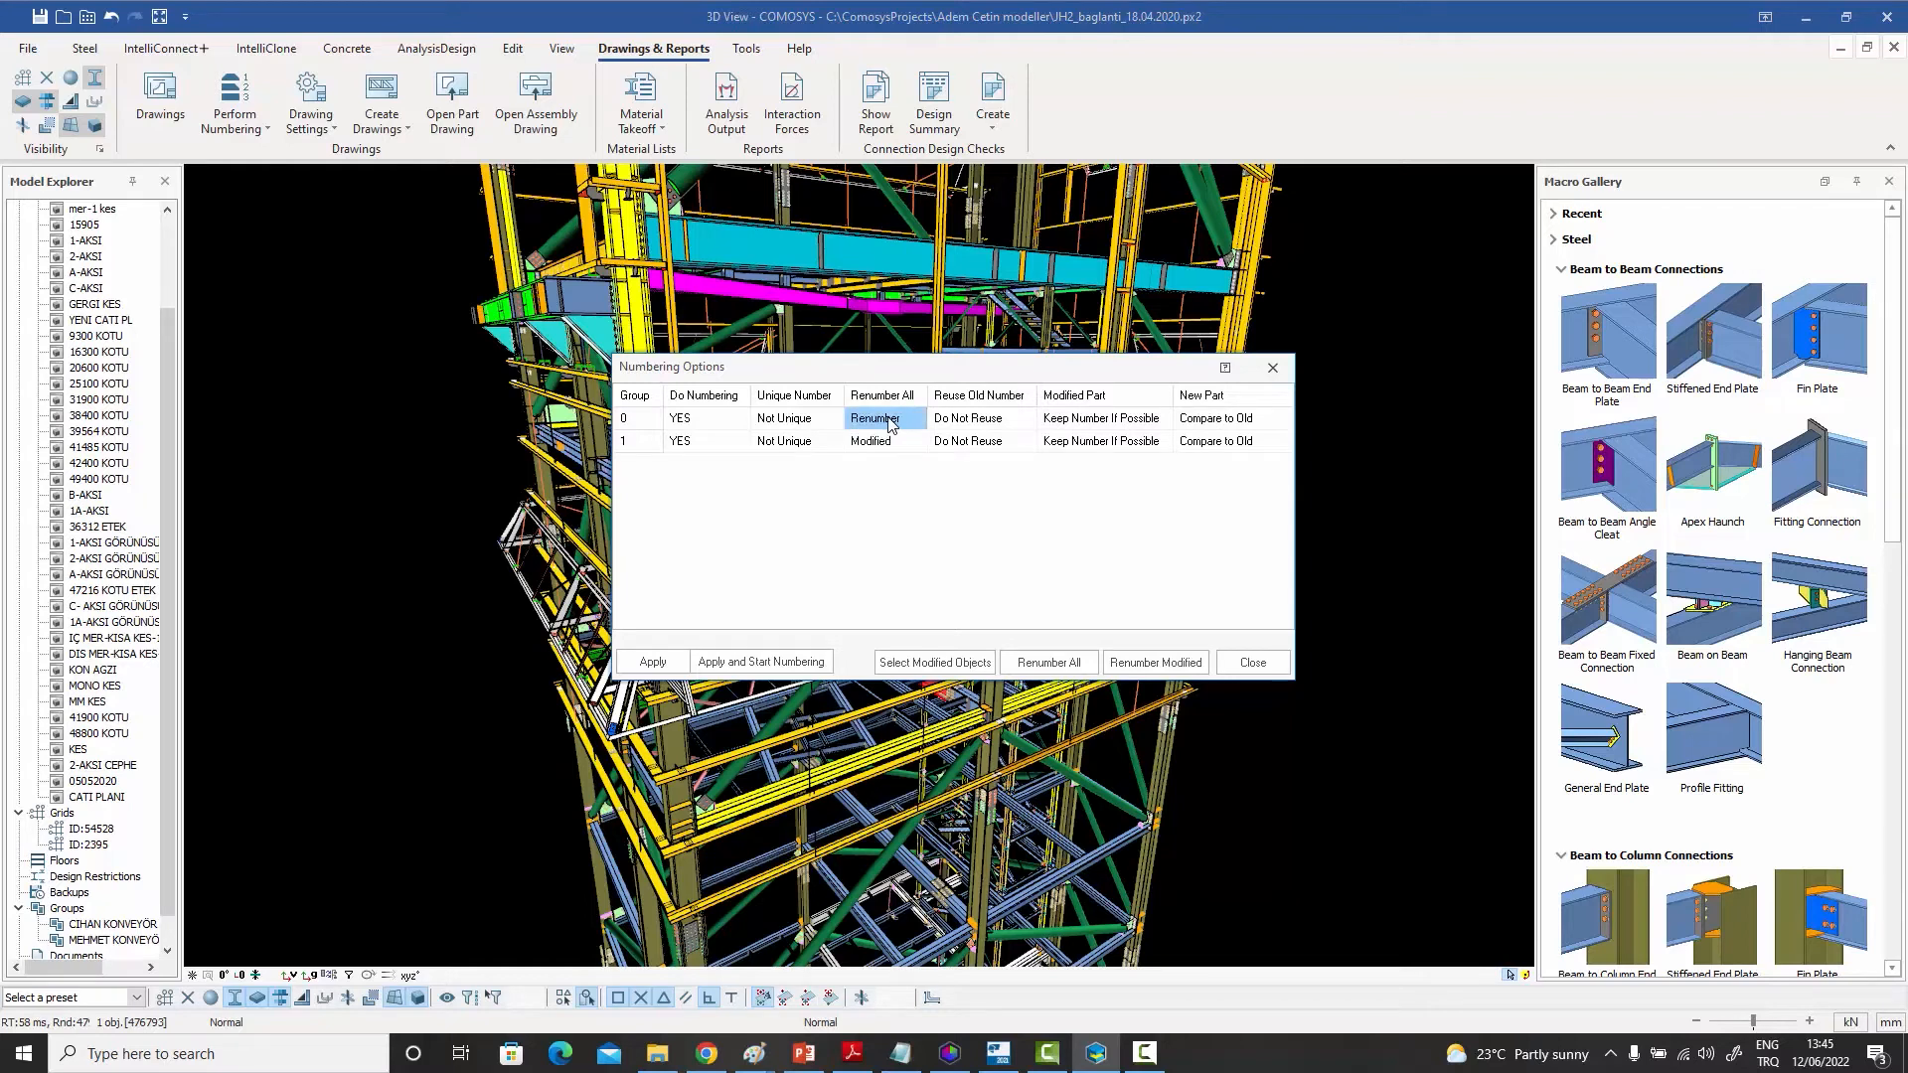
{"action": "left_click", "coordinate": [891, 426]}
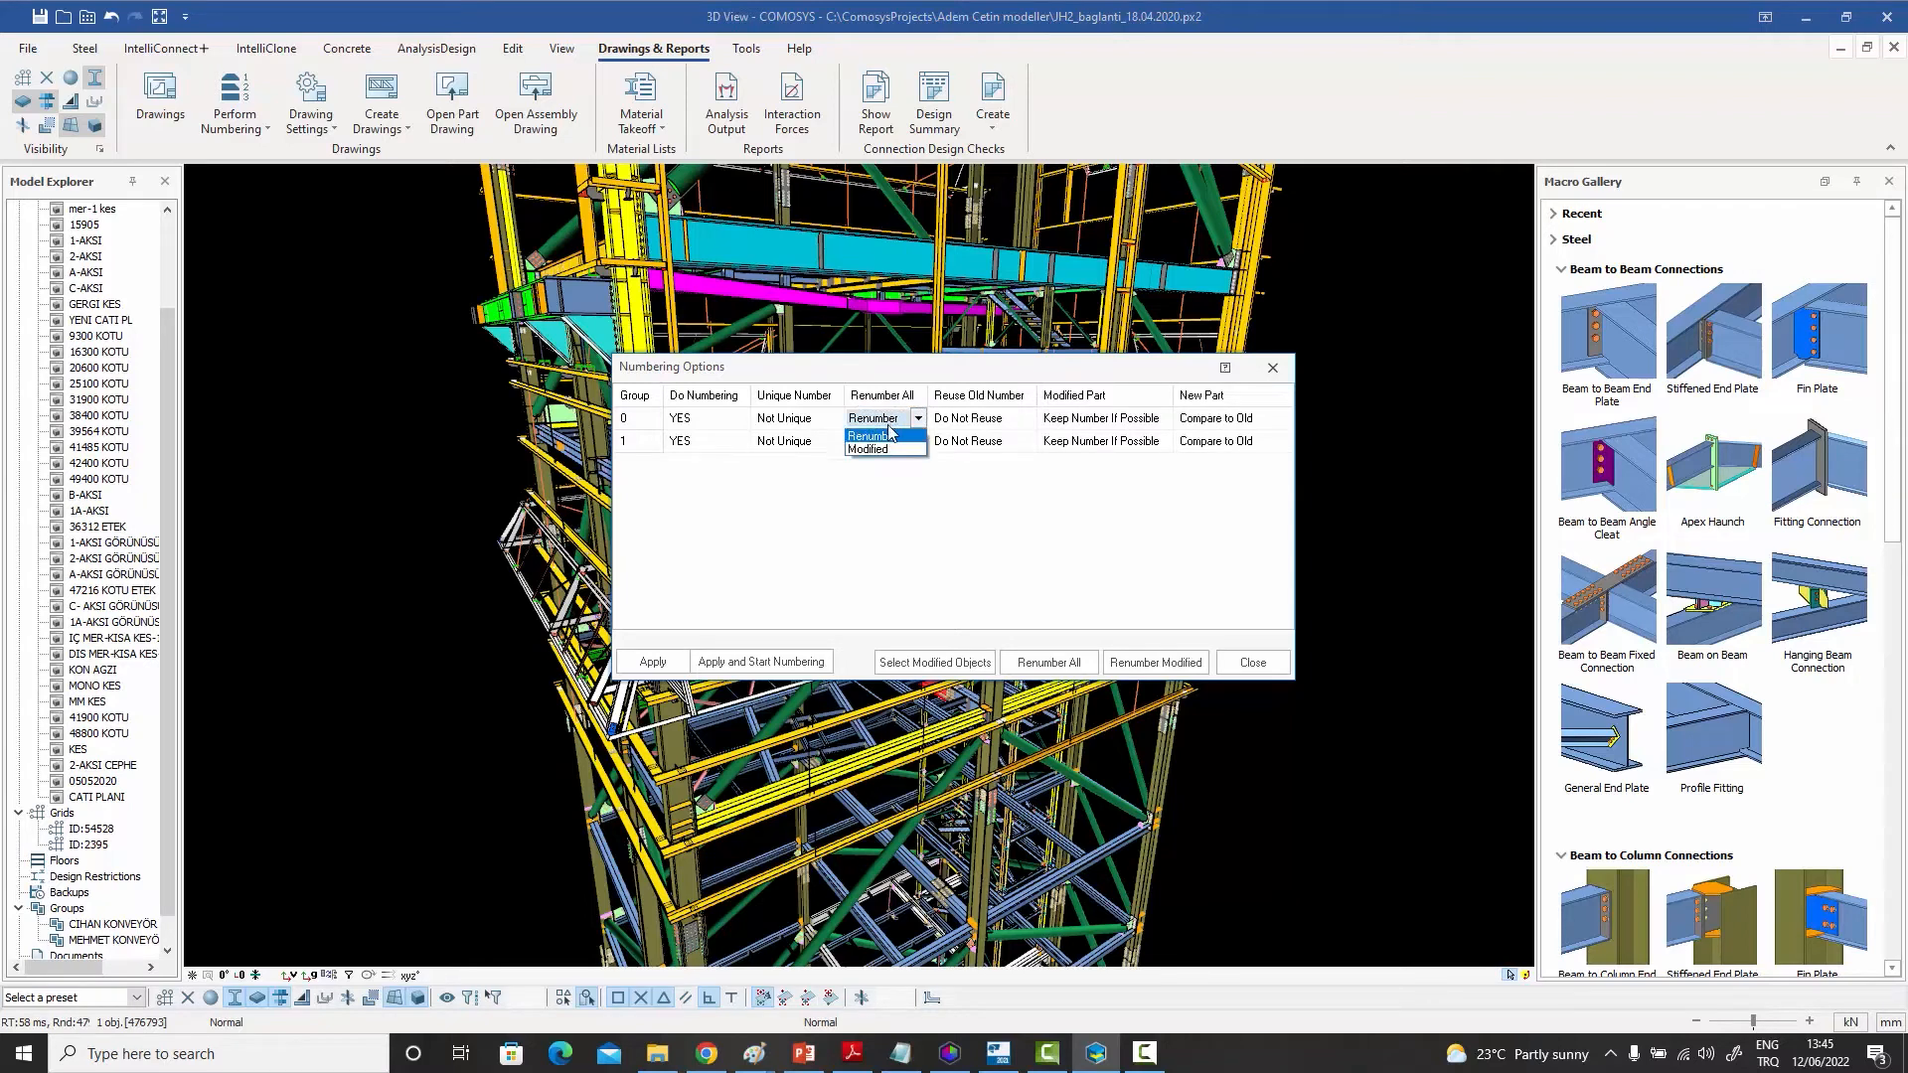
{"action": "left_click", "coordinate": [888, 454]}
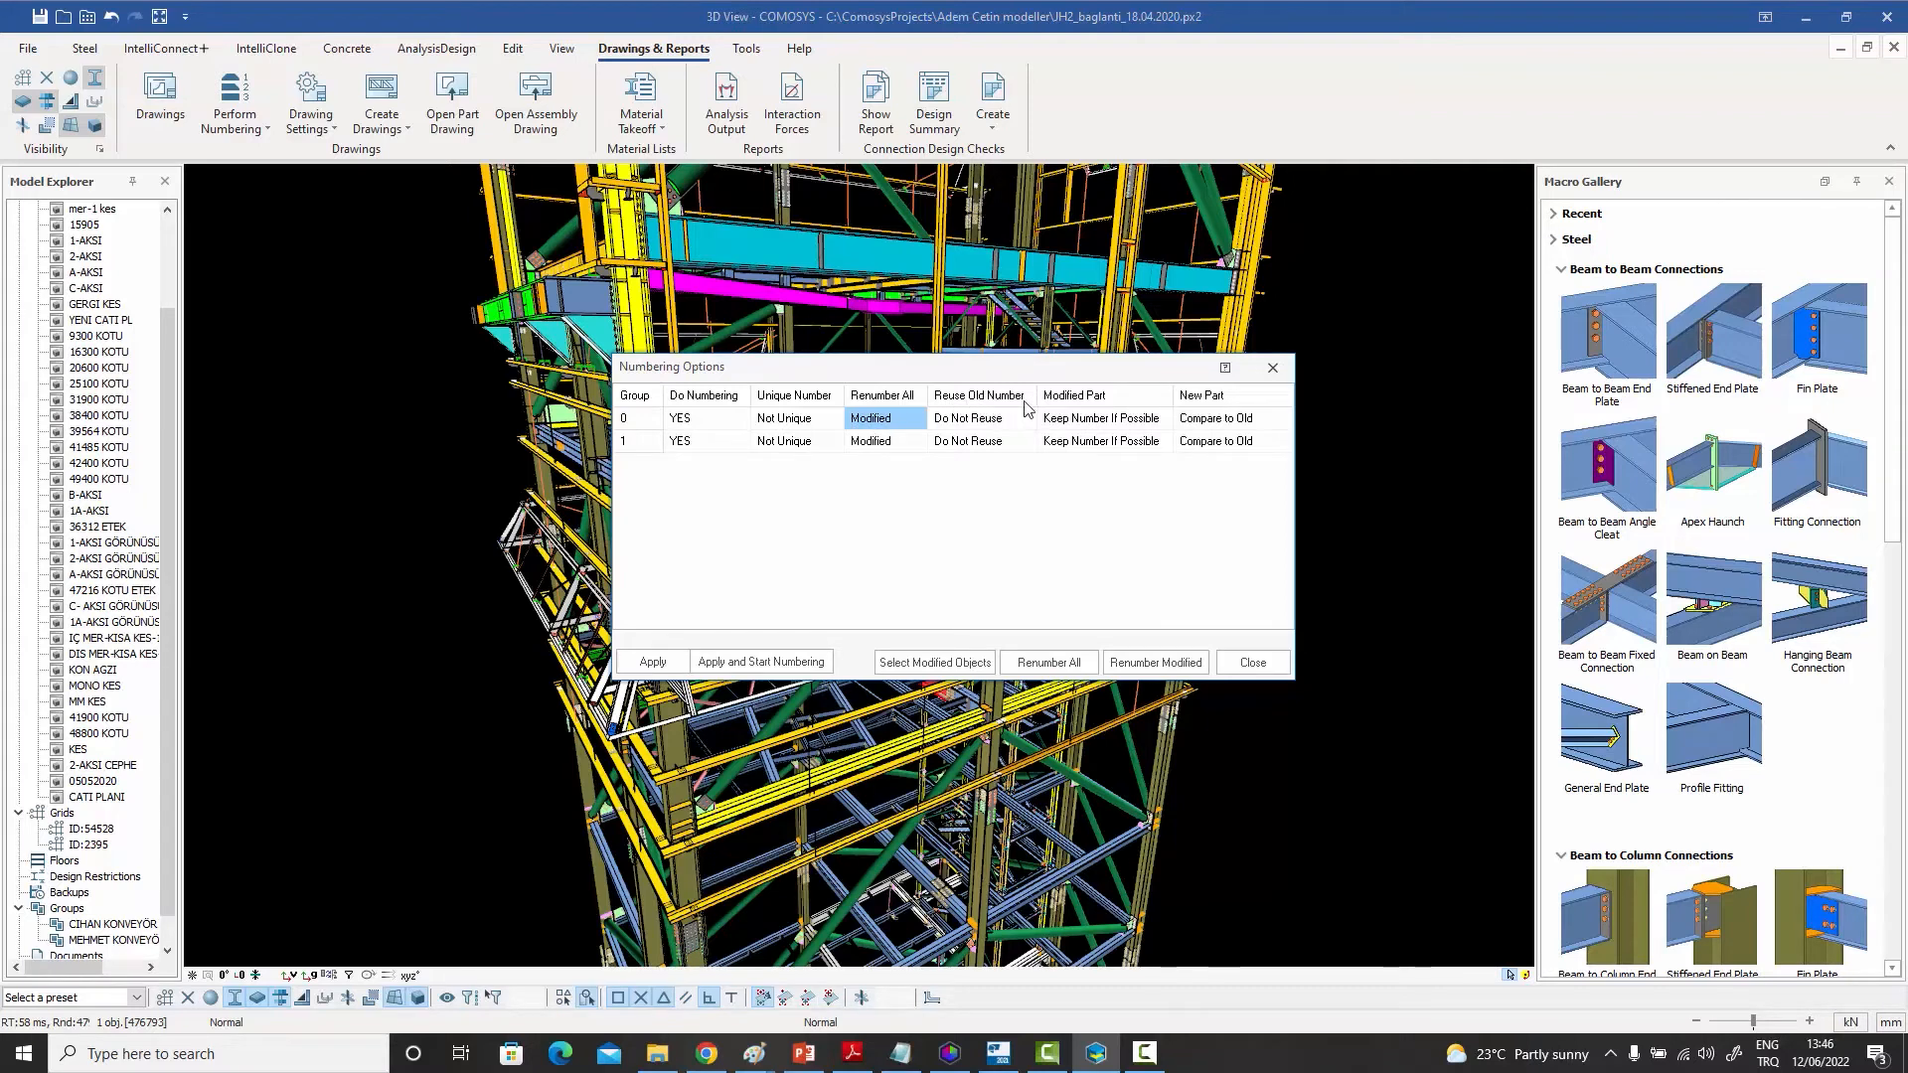
Look through the Reuse Old Number choices for group 0, keeping Do Not Reuse.
{"action": "left_click", "coordinate": [991, 425]}
{"action": "left_click", "coordinate": [991, 427]}
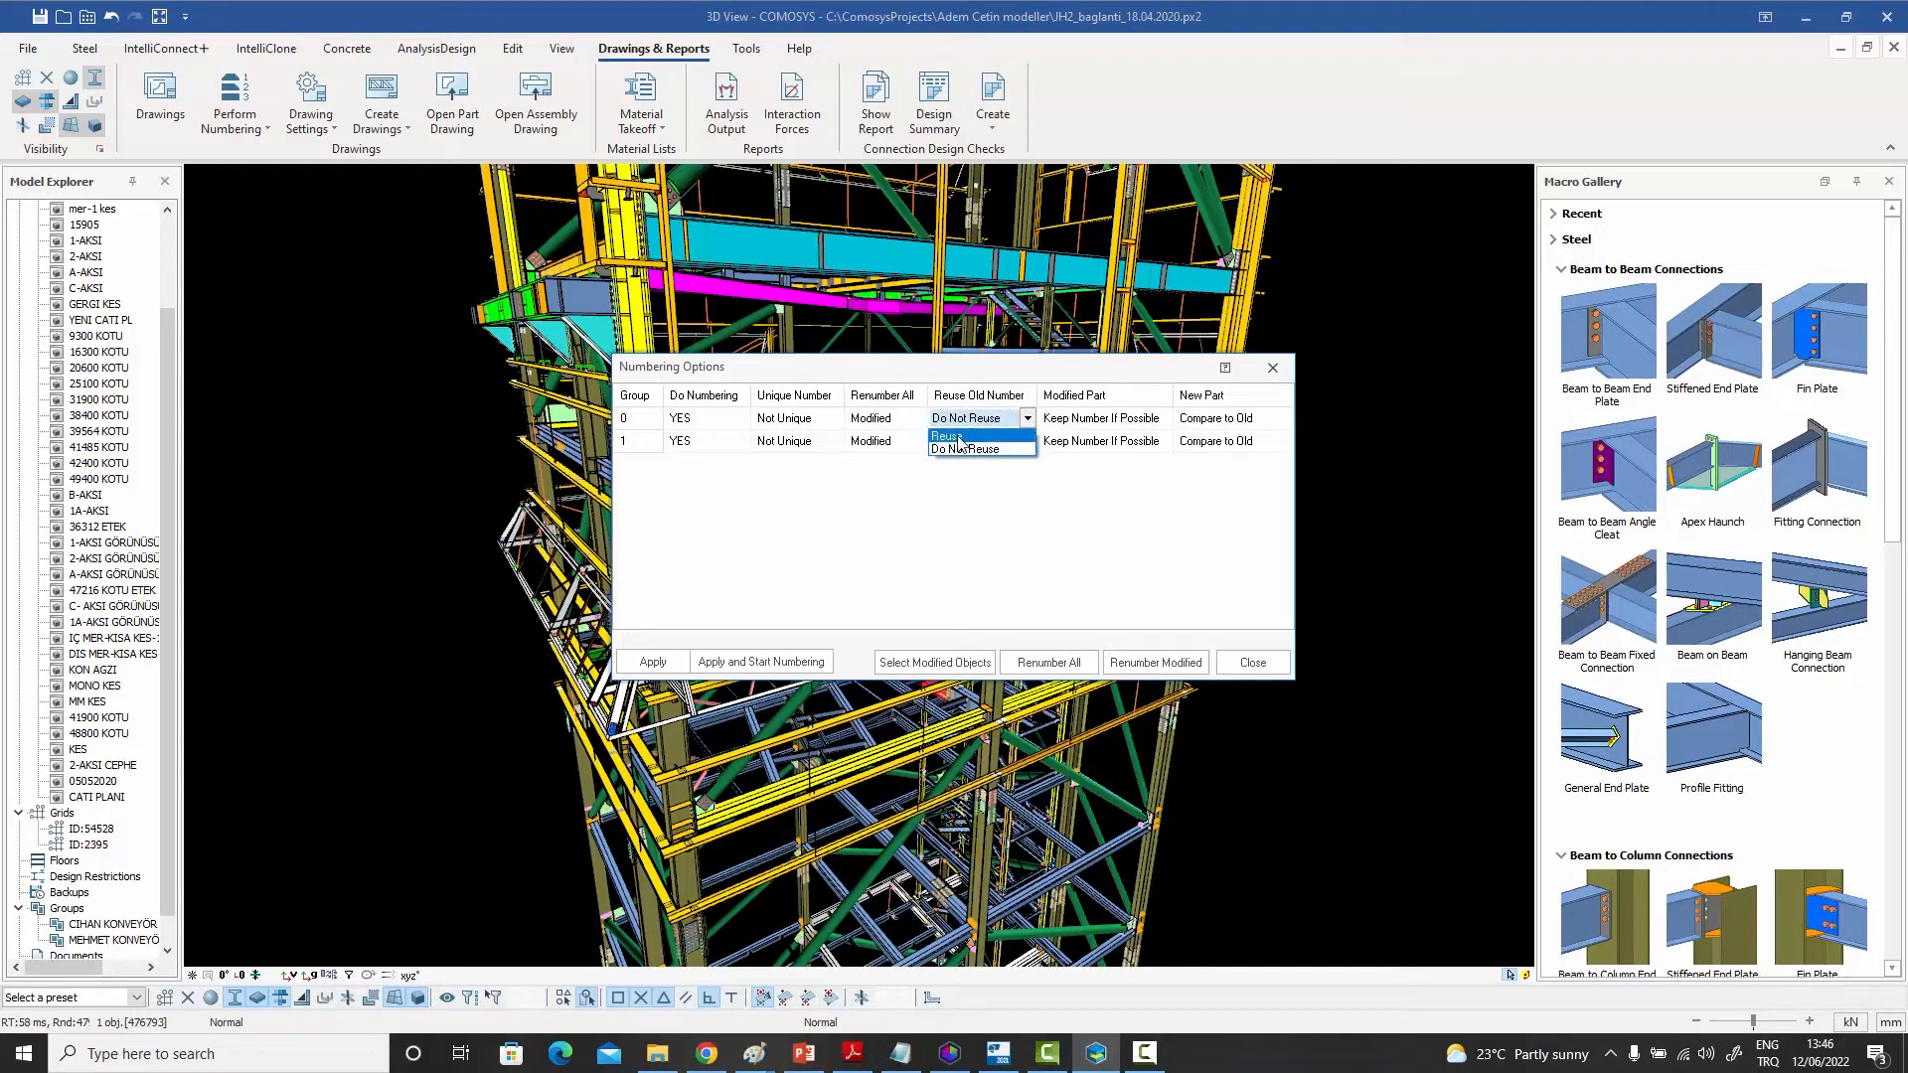
{"action": "left_click", "coordinate": [970, 509]}
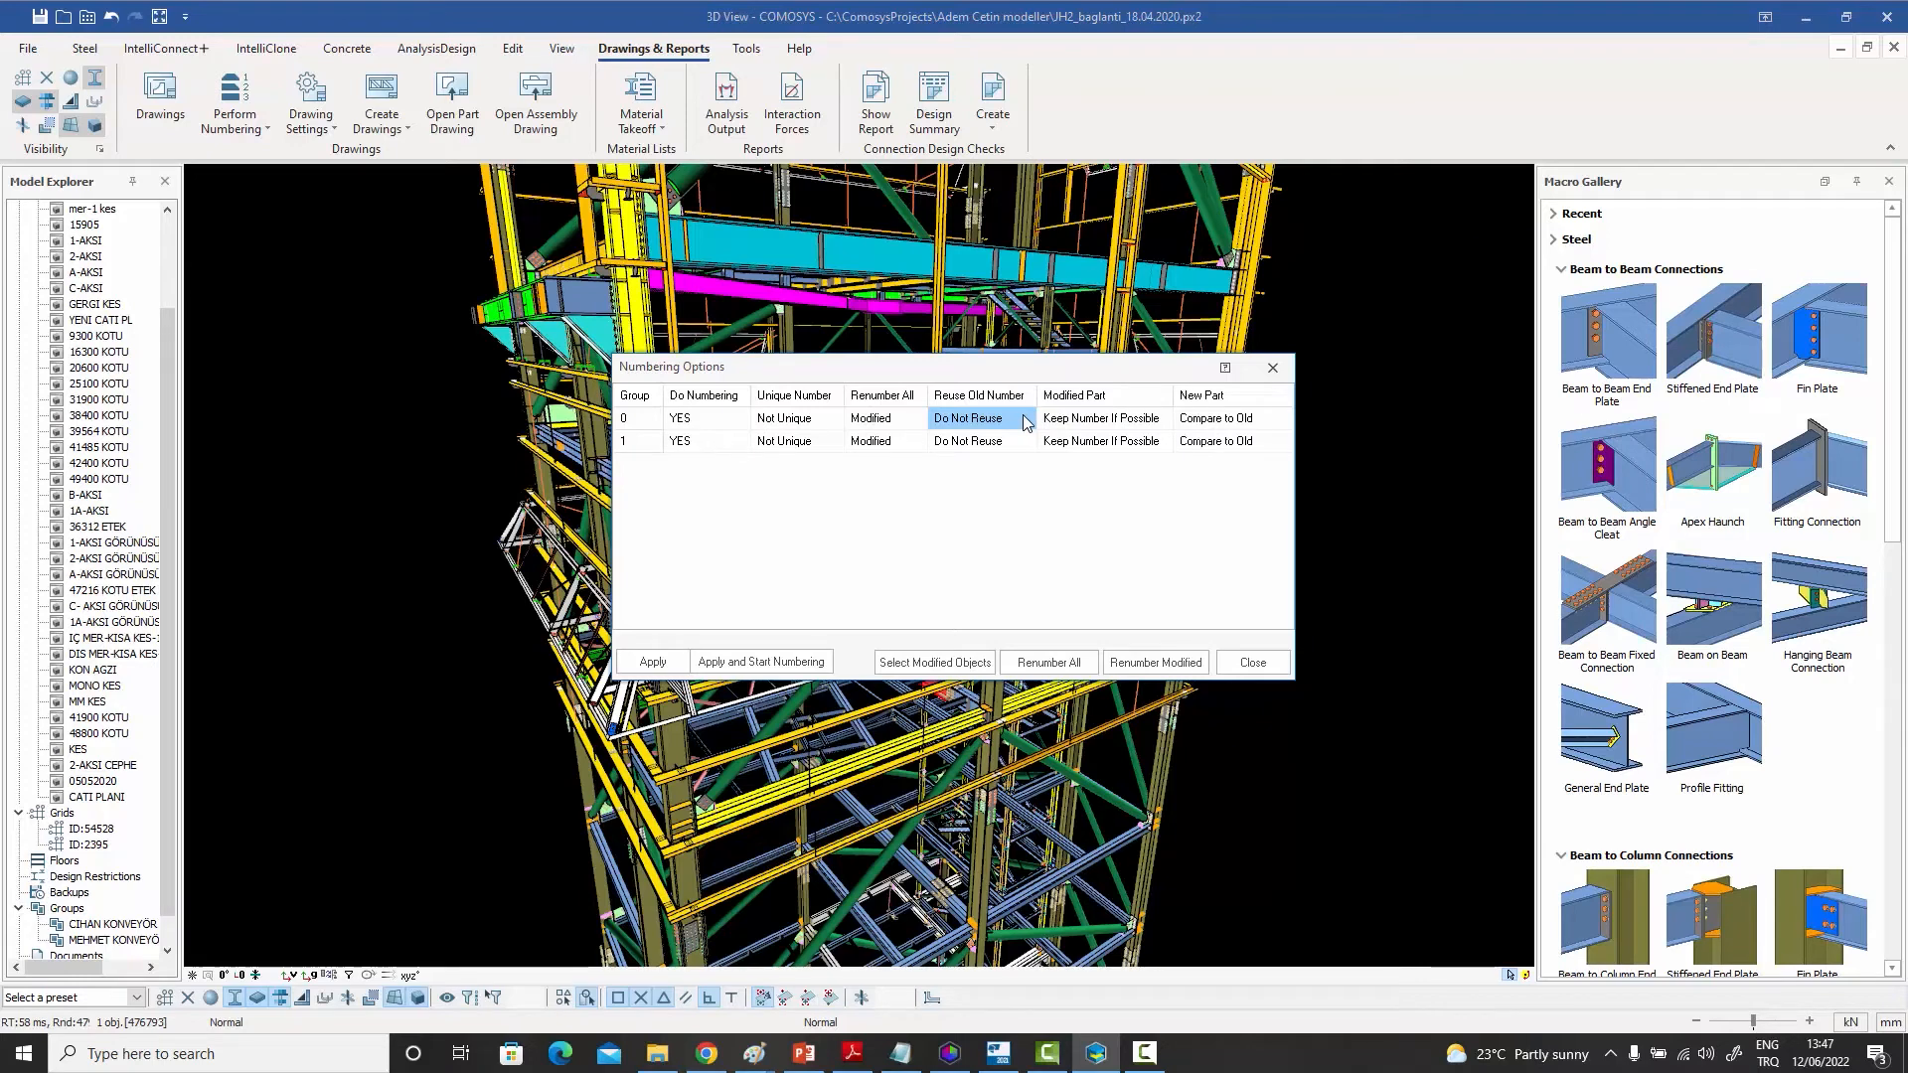
Switch group 0's Reuse Old Number setting between Reuse and Do Not Reuse, finishing on Reuse.
{"action": "left_click", "coordinate": [1024, 419]}
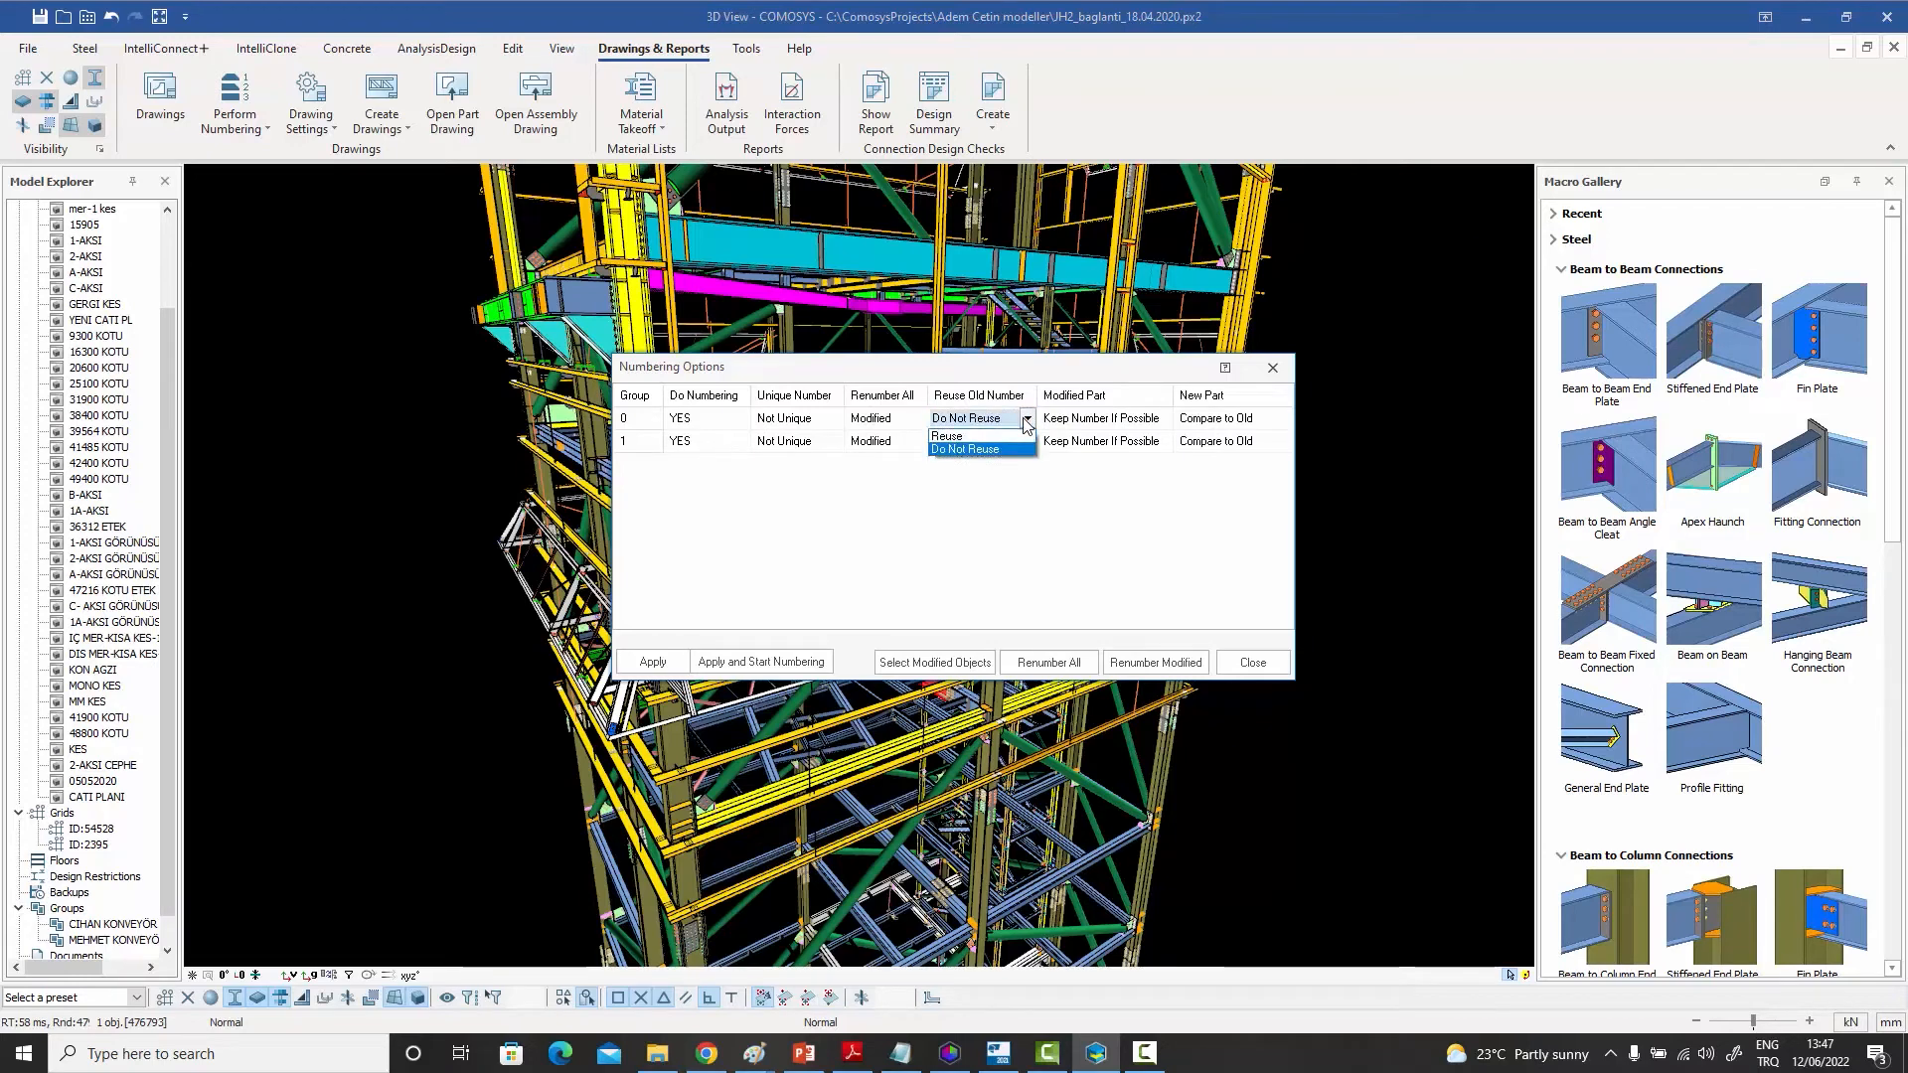
{"action": "left_click", "coordinate": [977, 449]}
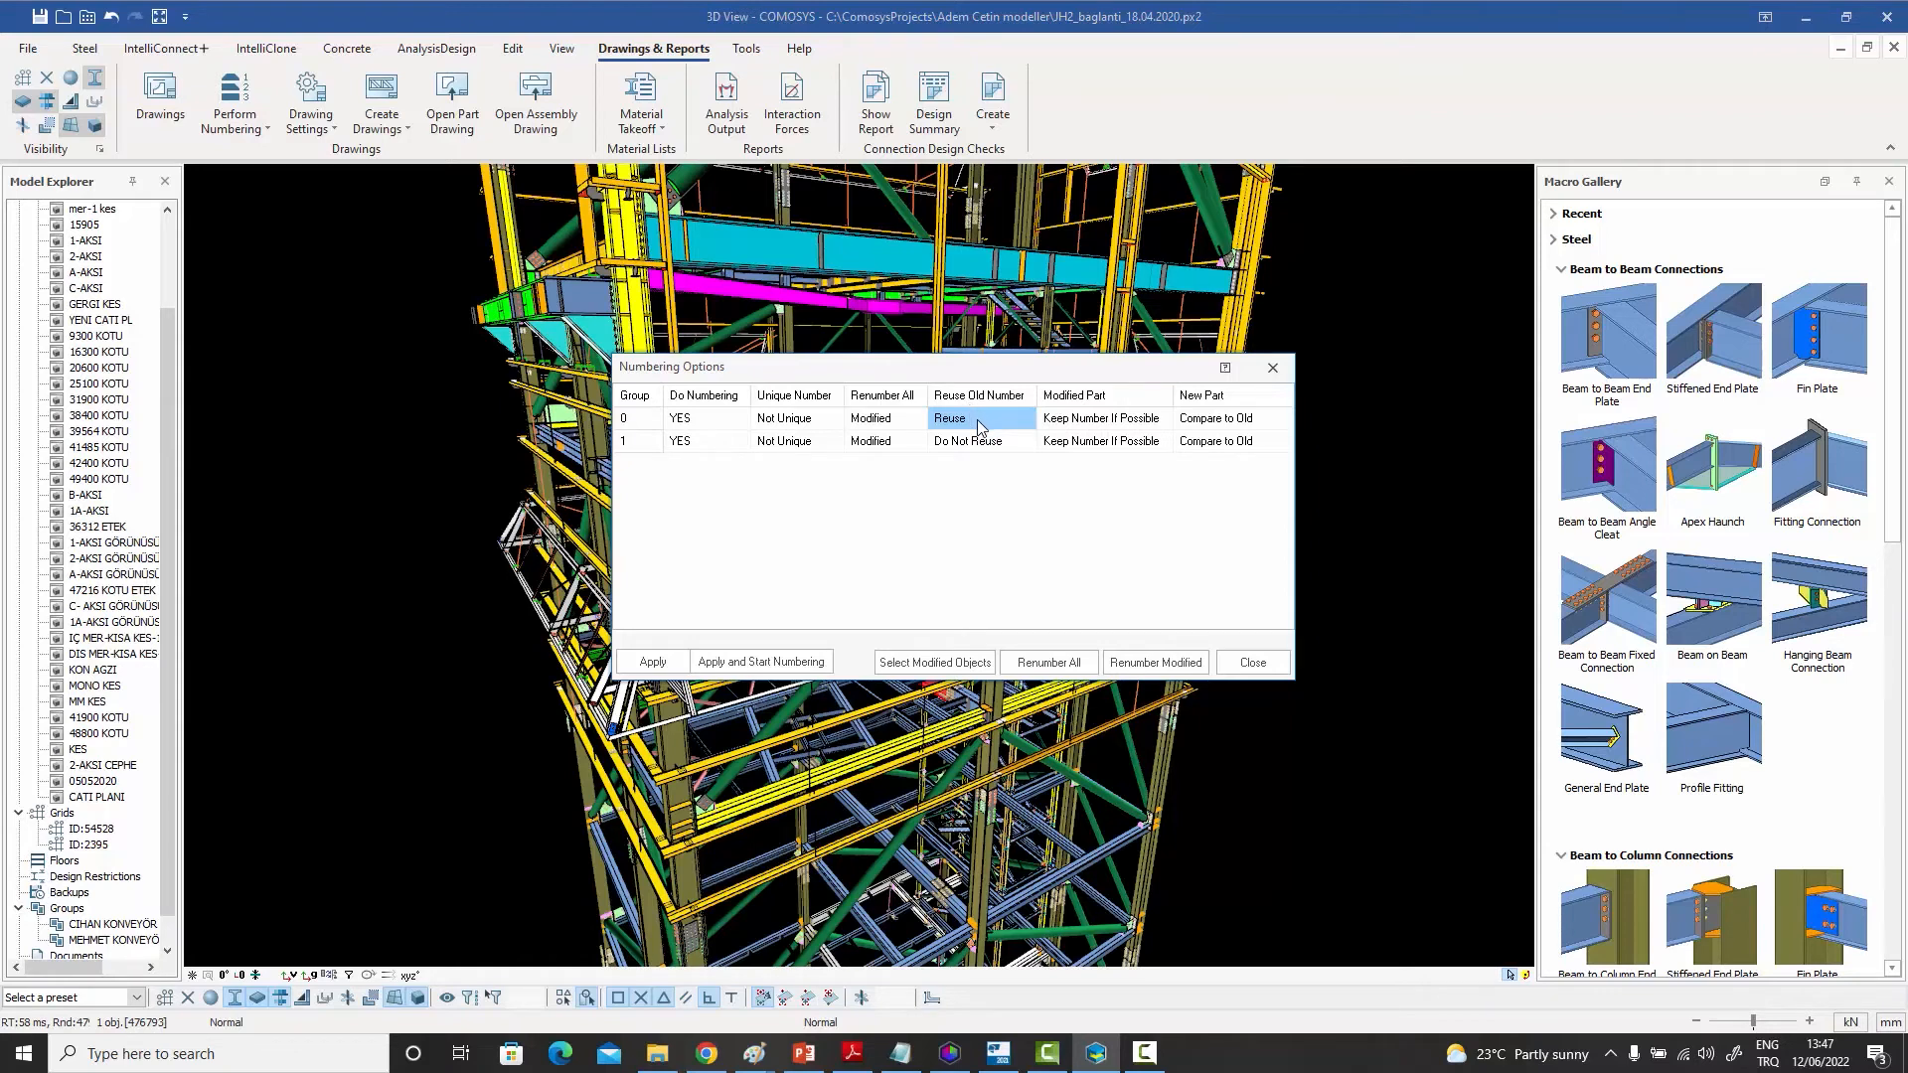
{"action": "left_click", "coordinate": [977, 426]}
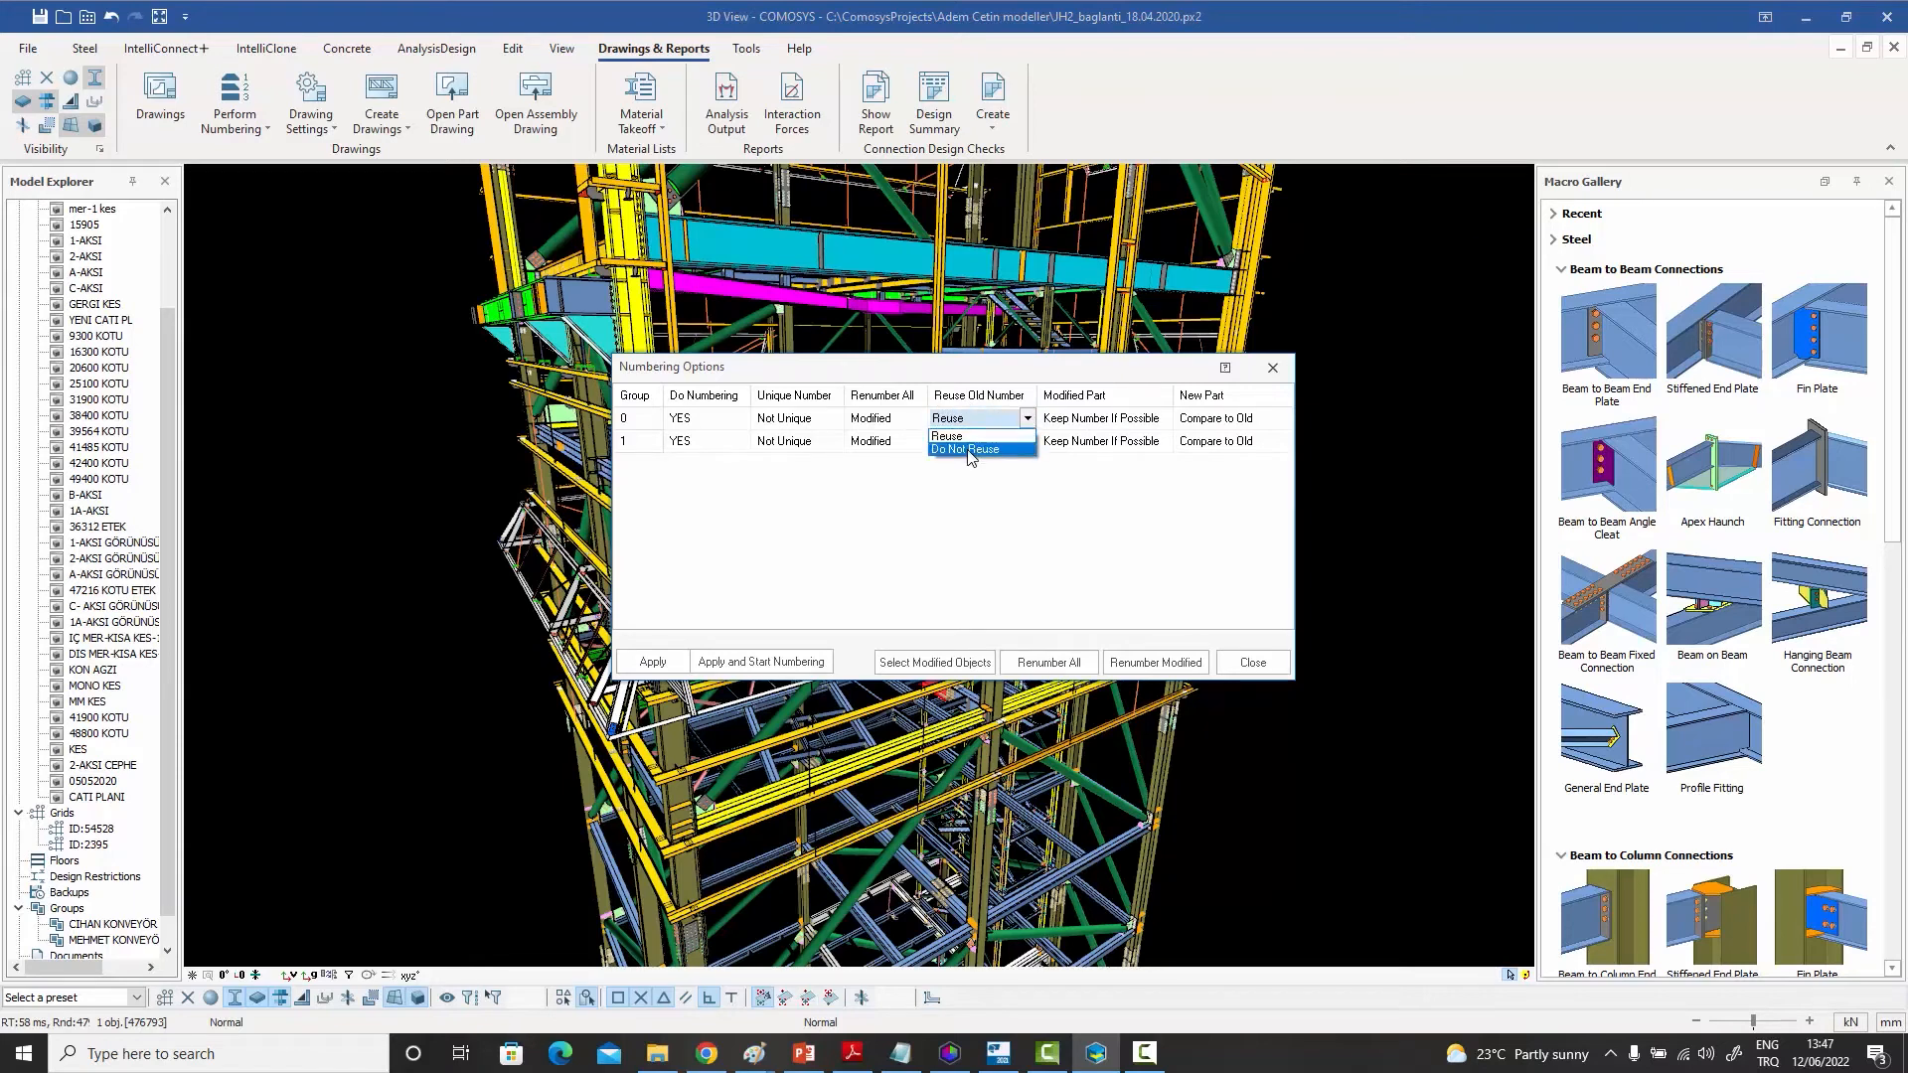
{"action": "left_click", "coordinate": [969, 452]}
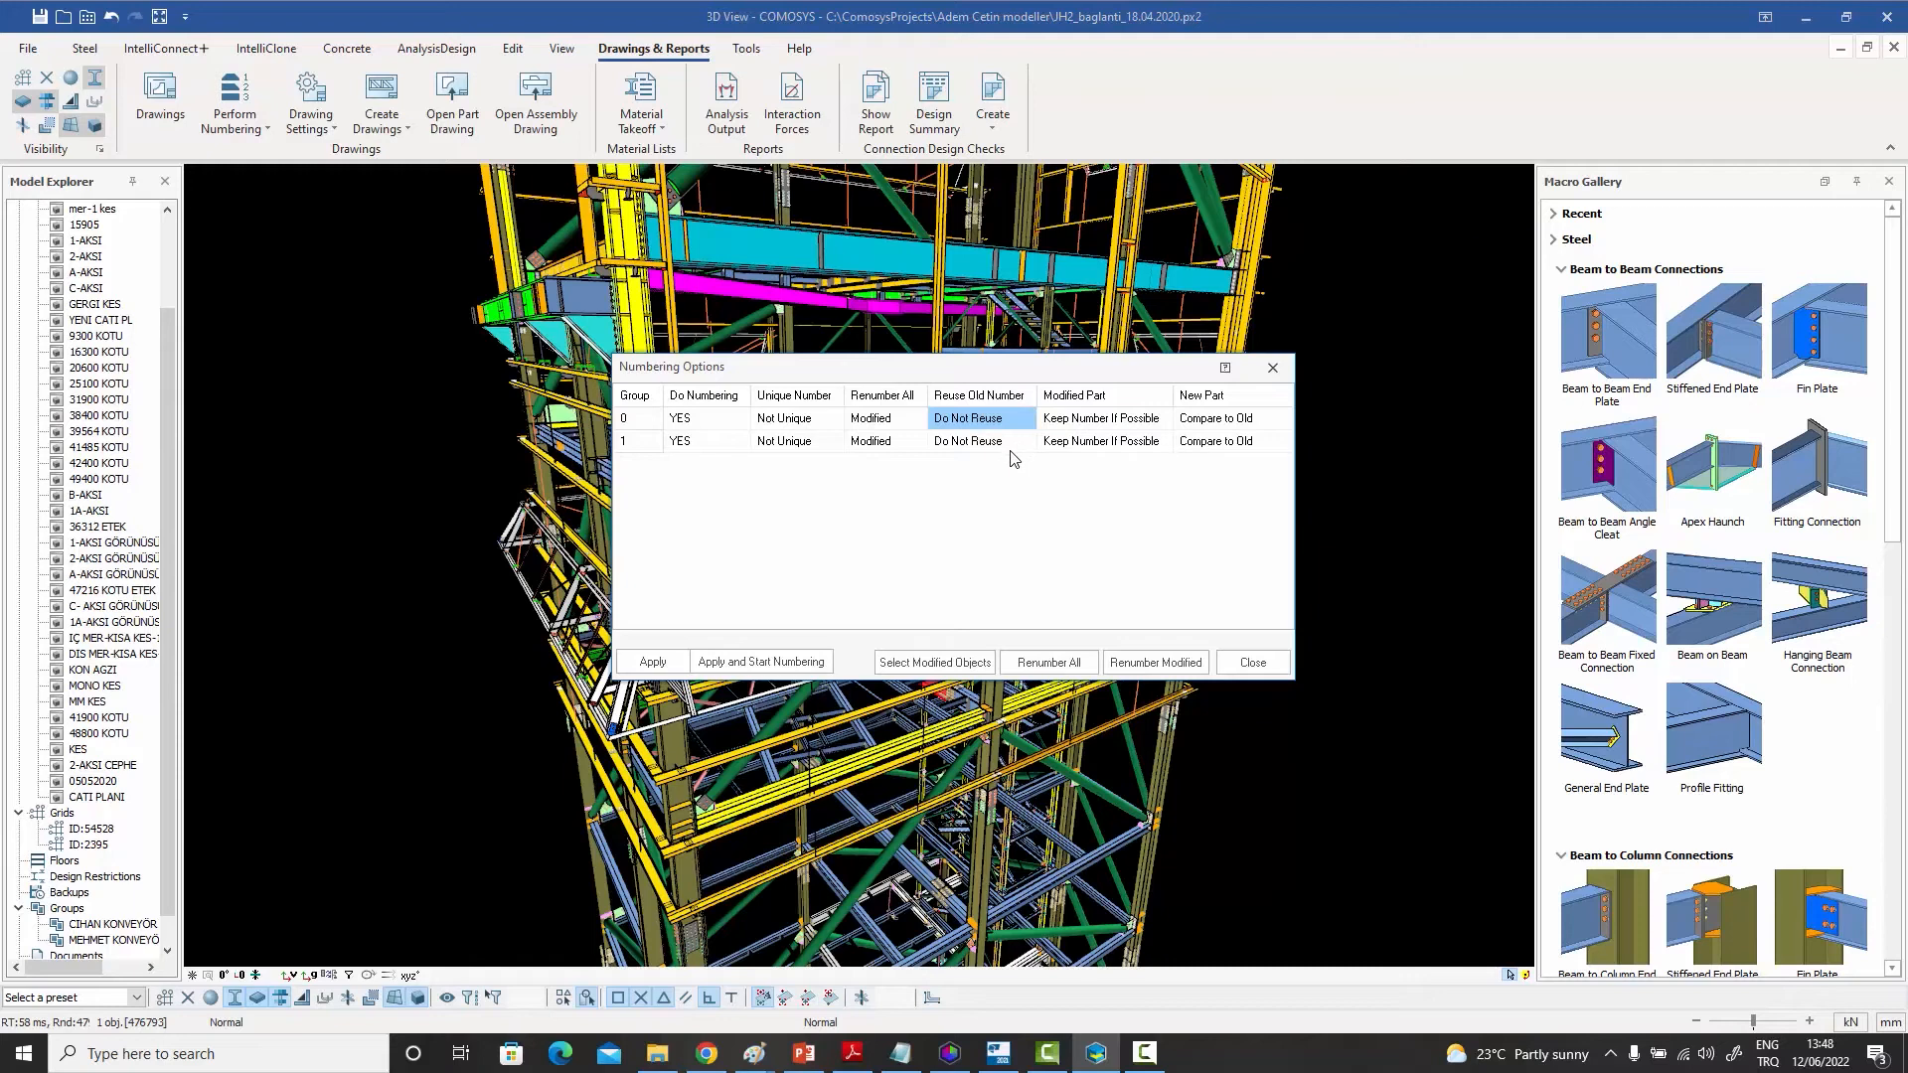
{"action": "left_click", "coordinate": [1004, 419]}
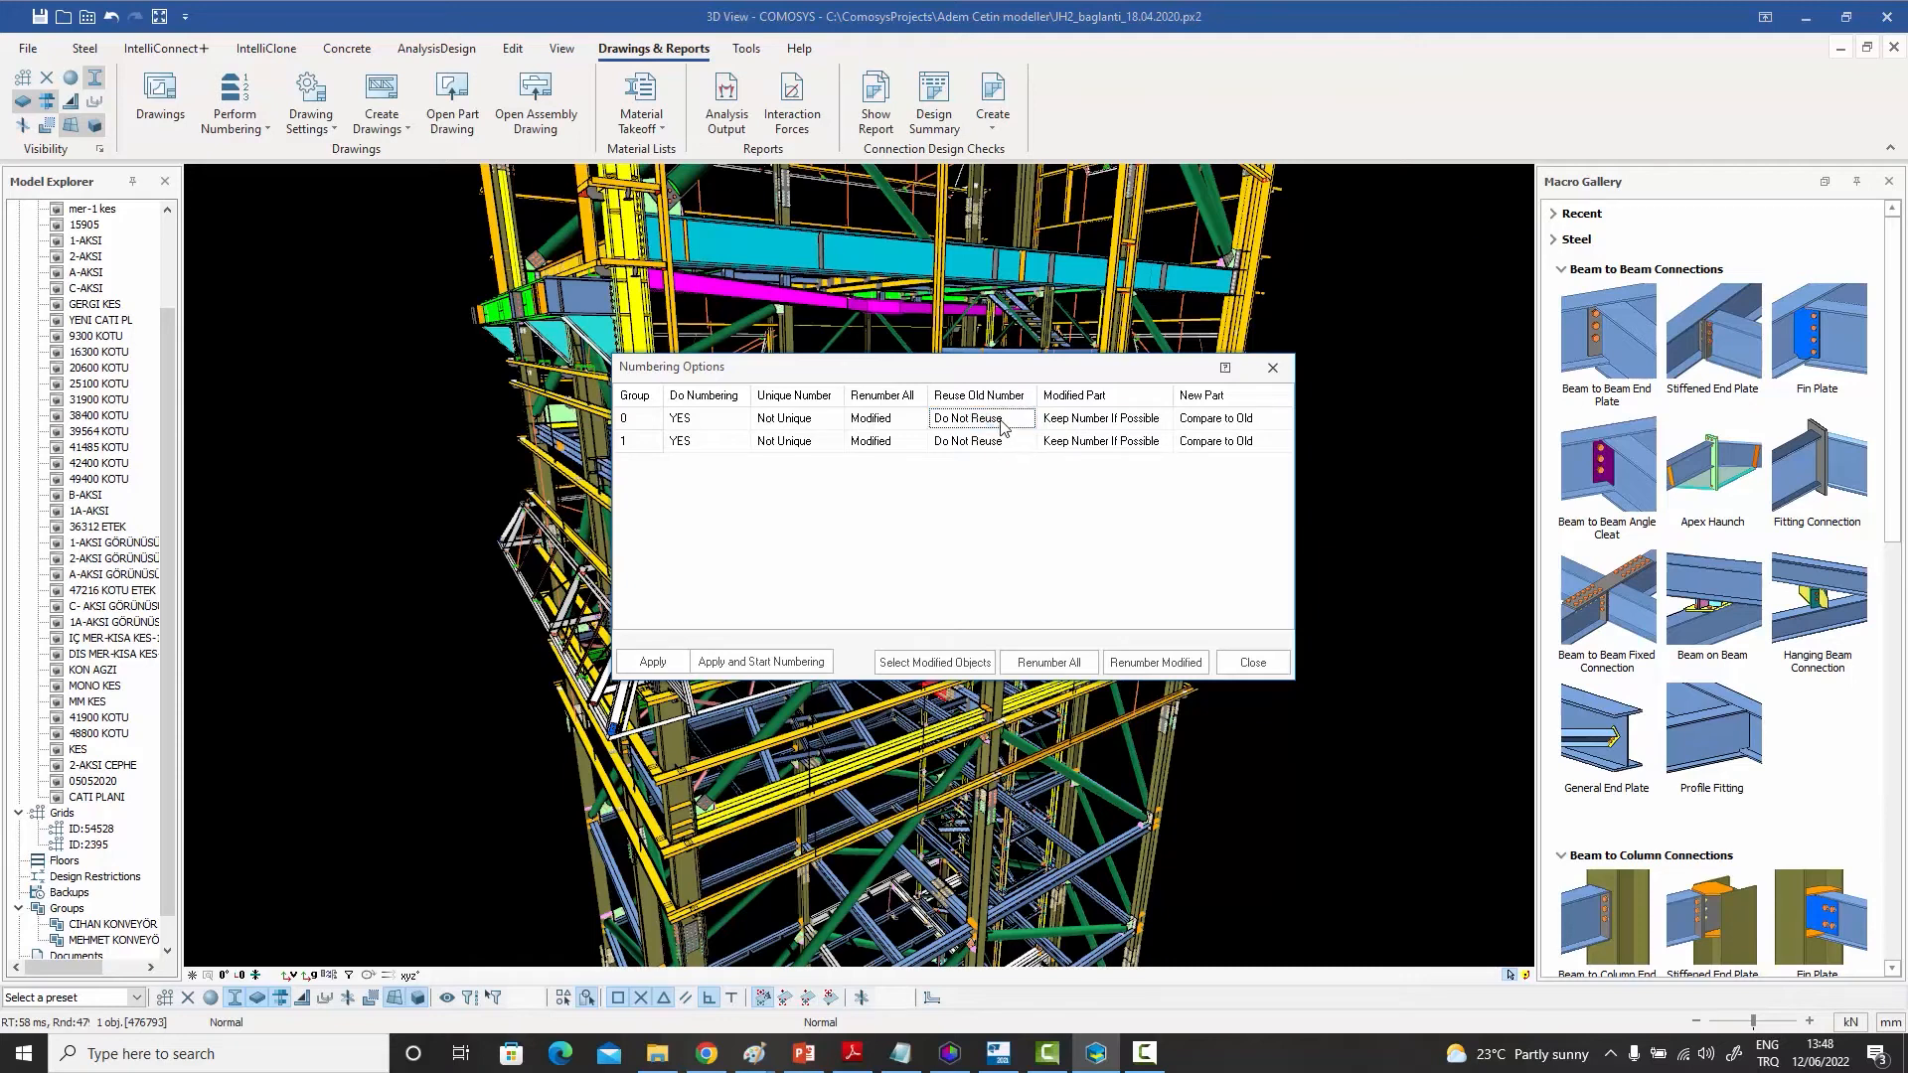
{"action": "left_click", "coordinate": [976, 439]}
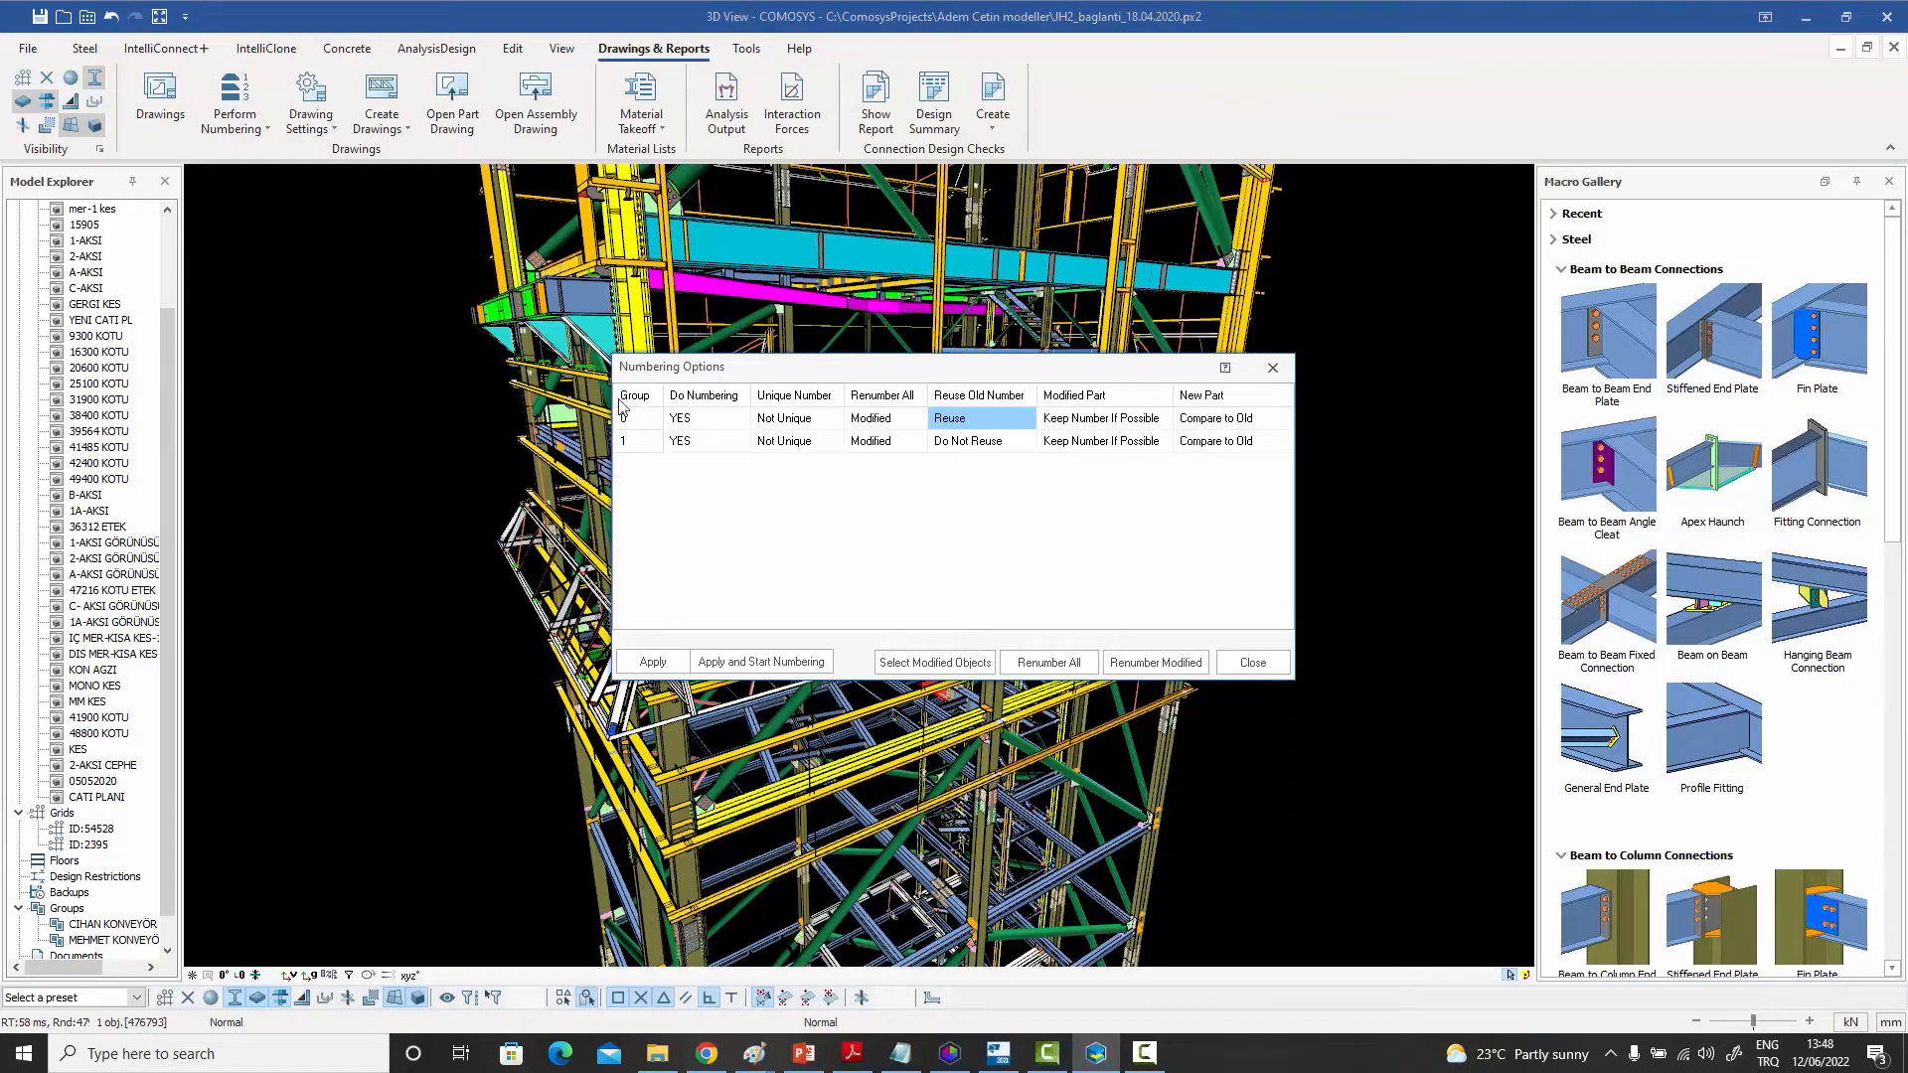
Examine group 1's Do Numbering setting and group 0's Modified Part and New Part choices.
{"action": "left_click", "coordinate": [717, 443]}
{"action": "left_click", "coordinate": [711, 449]}
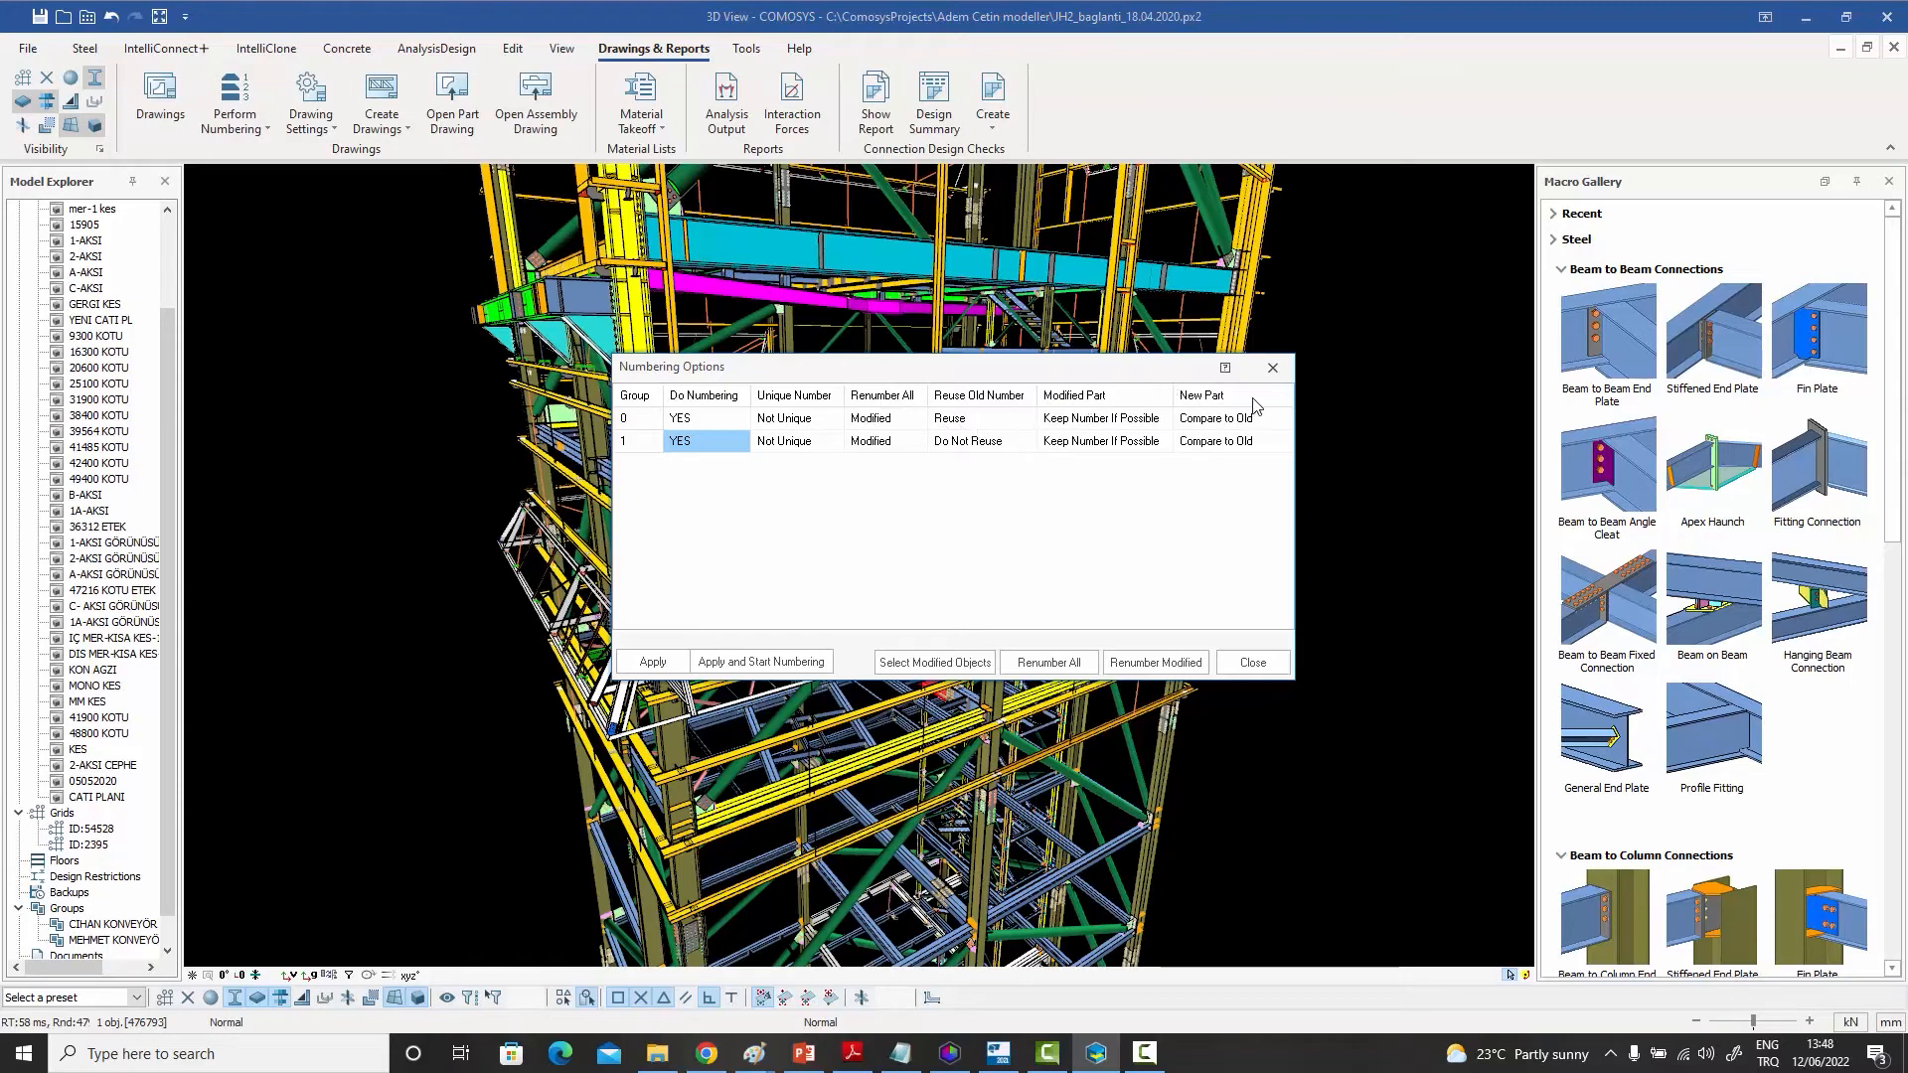
{"action": "left_click", "coordinate": [1110, 421]}
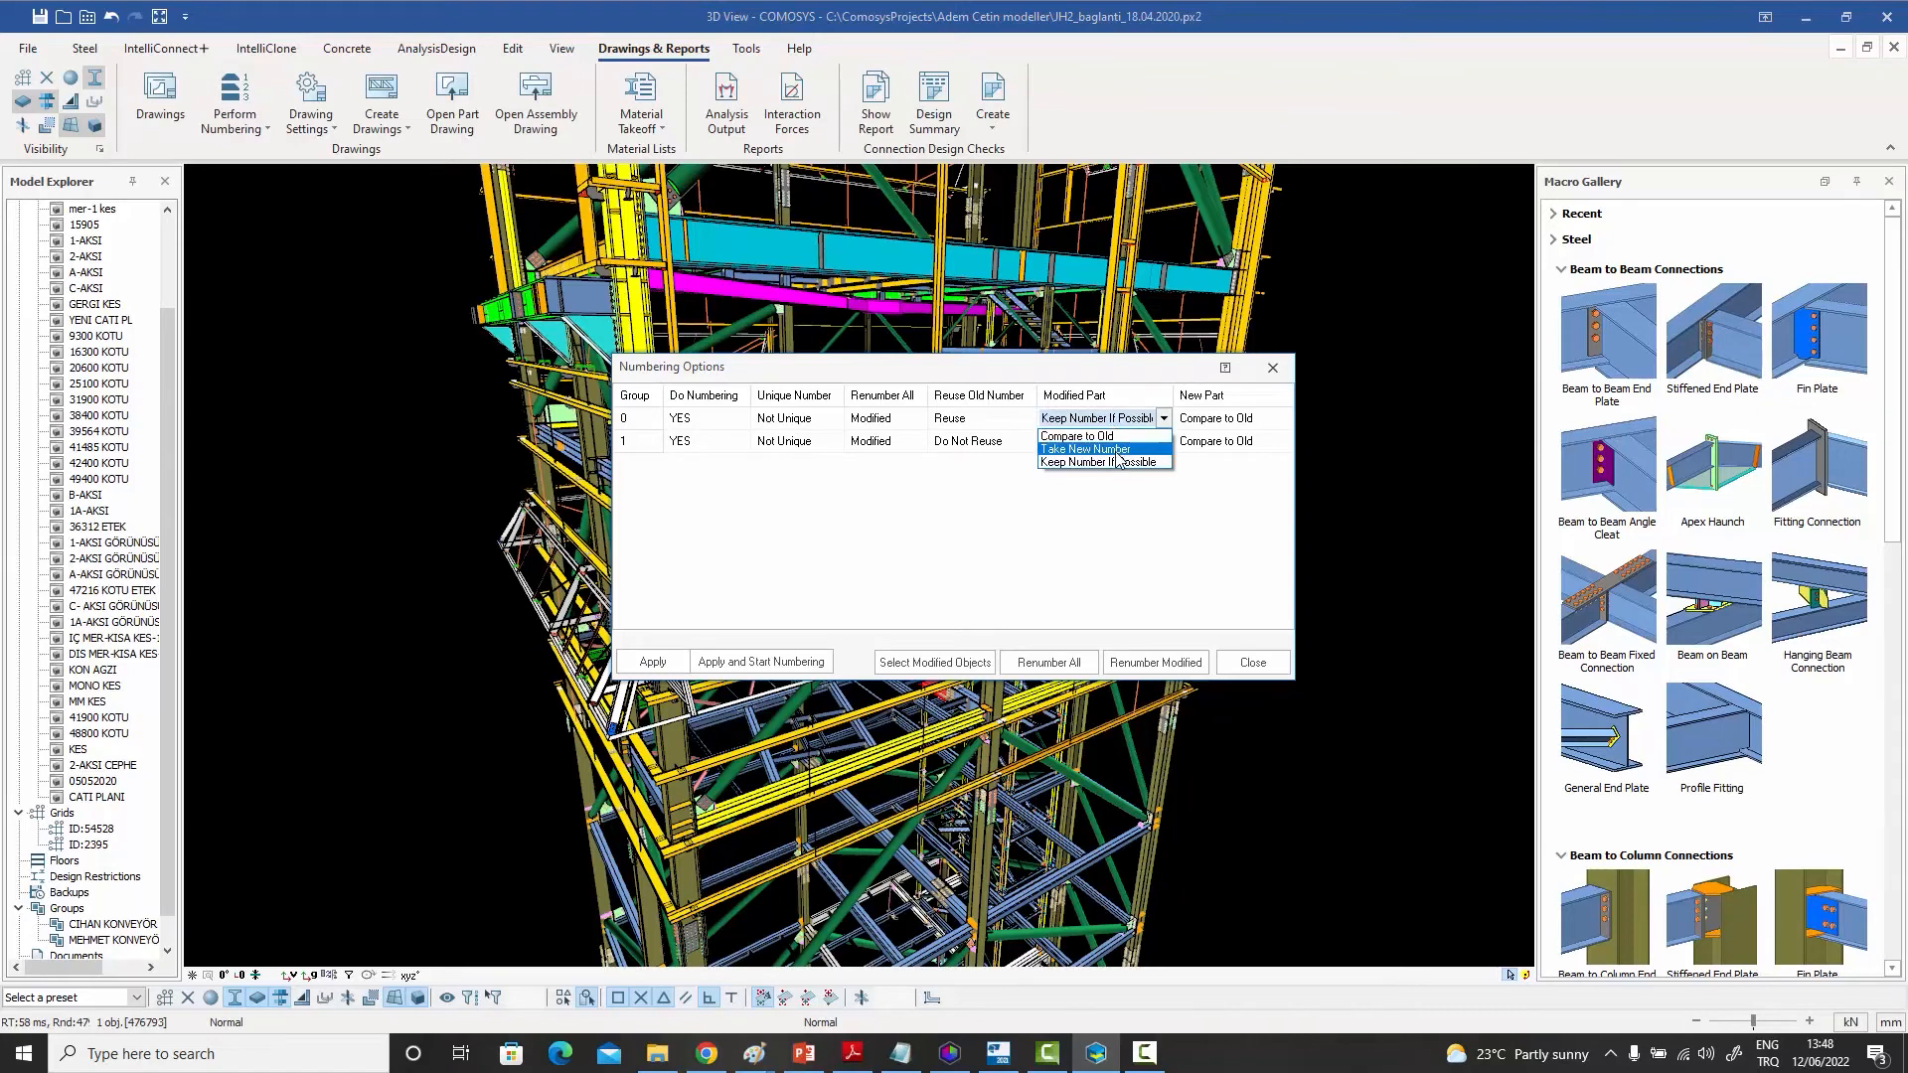
{"action": "left_click", "coordinate": [1220, 424]}
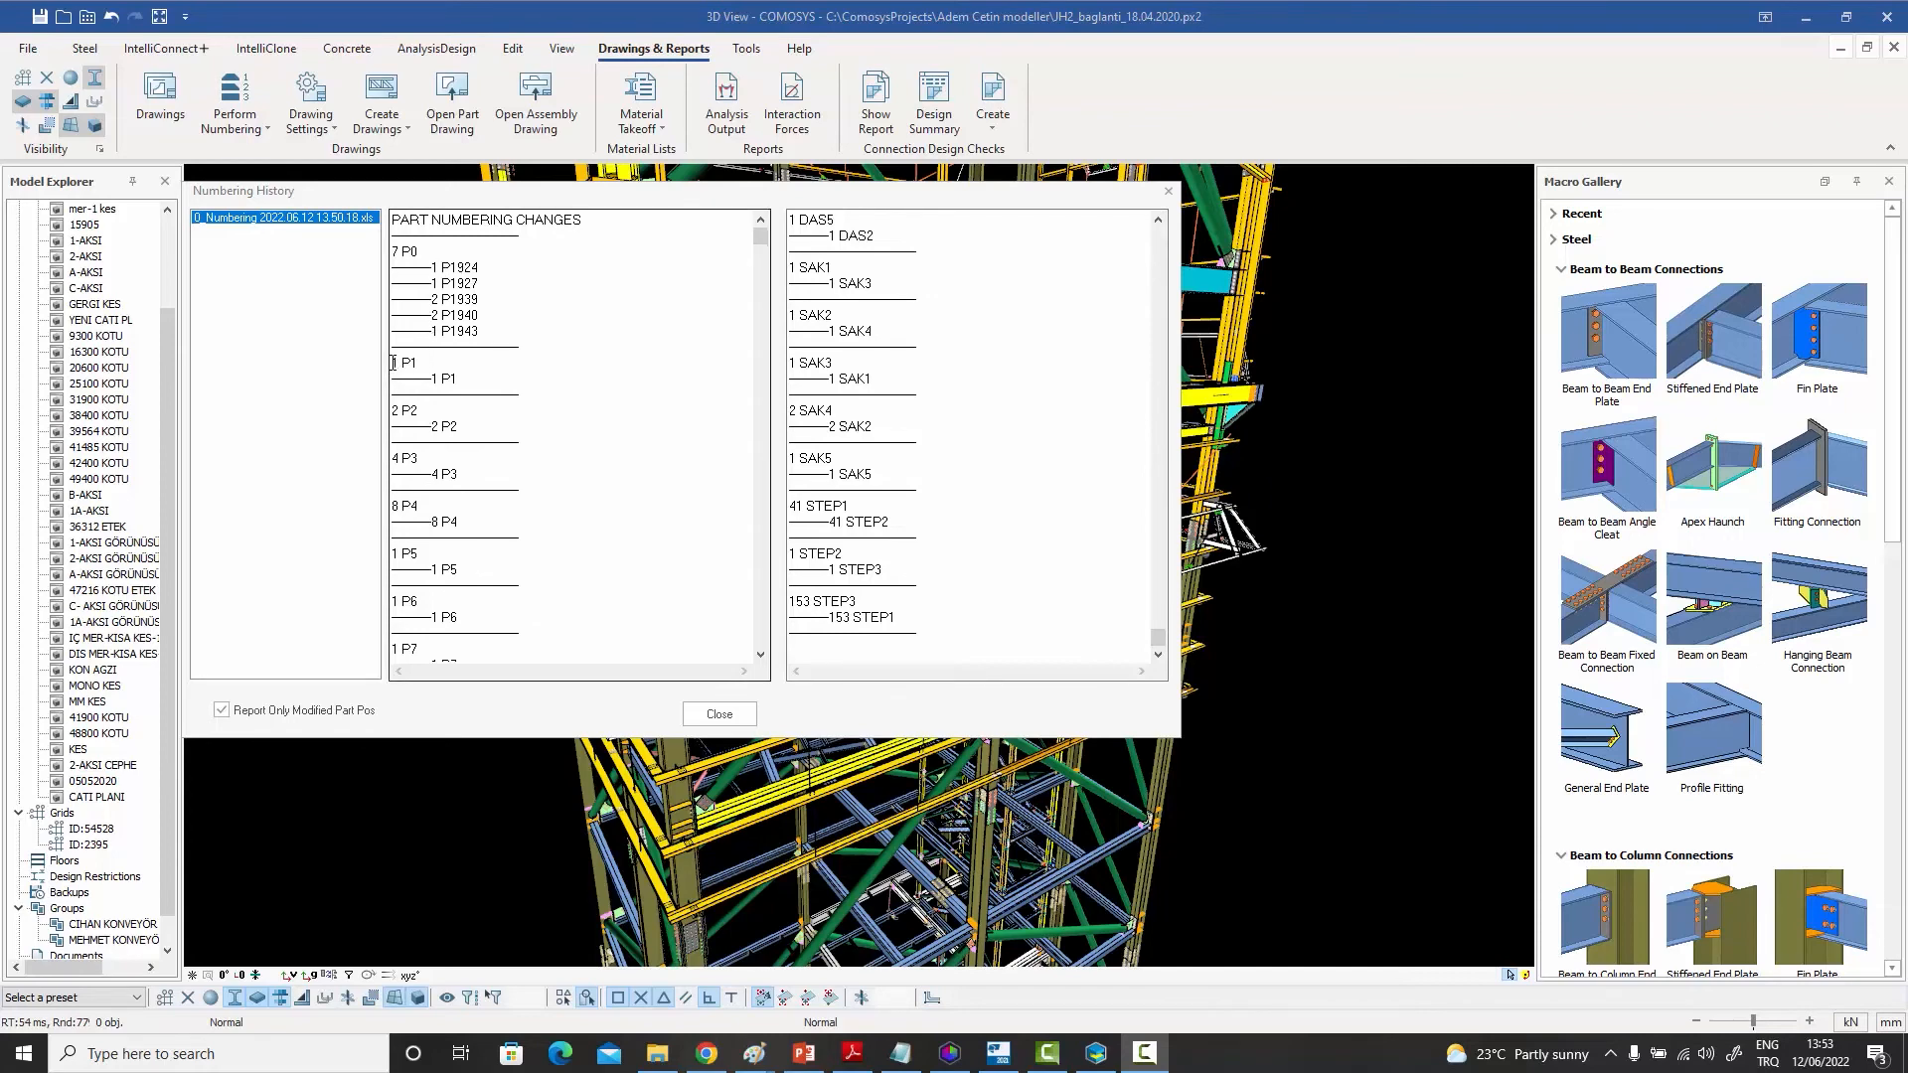
Review the part numbering changes for P0 through P12 in the Numbering History, close it, and locate the command that reopens it.
{"action": "left_click_drag", "start_coordinate": [393, 363], "coordinate": [458, 426]}
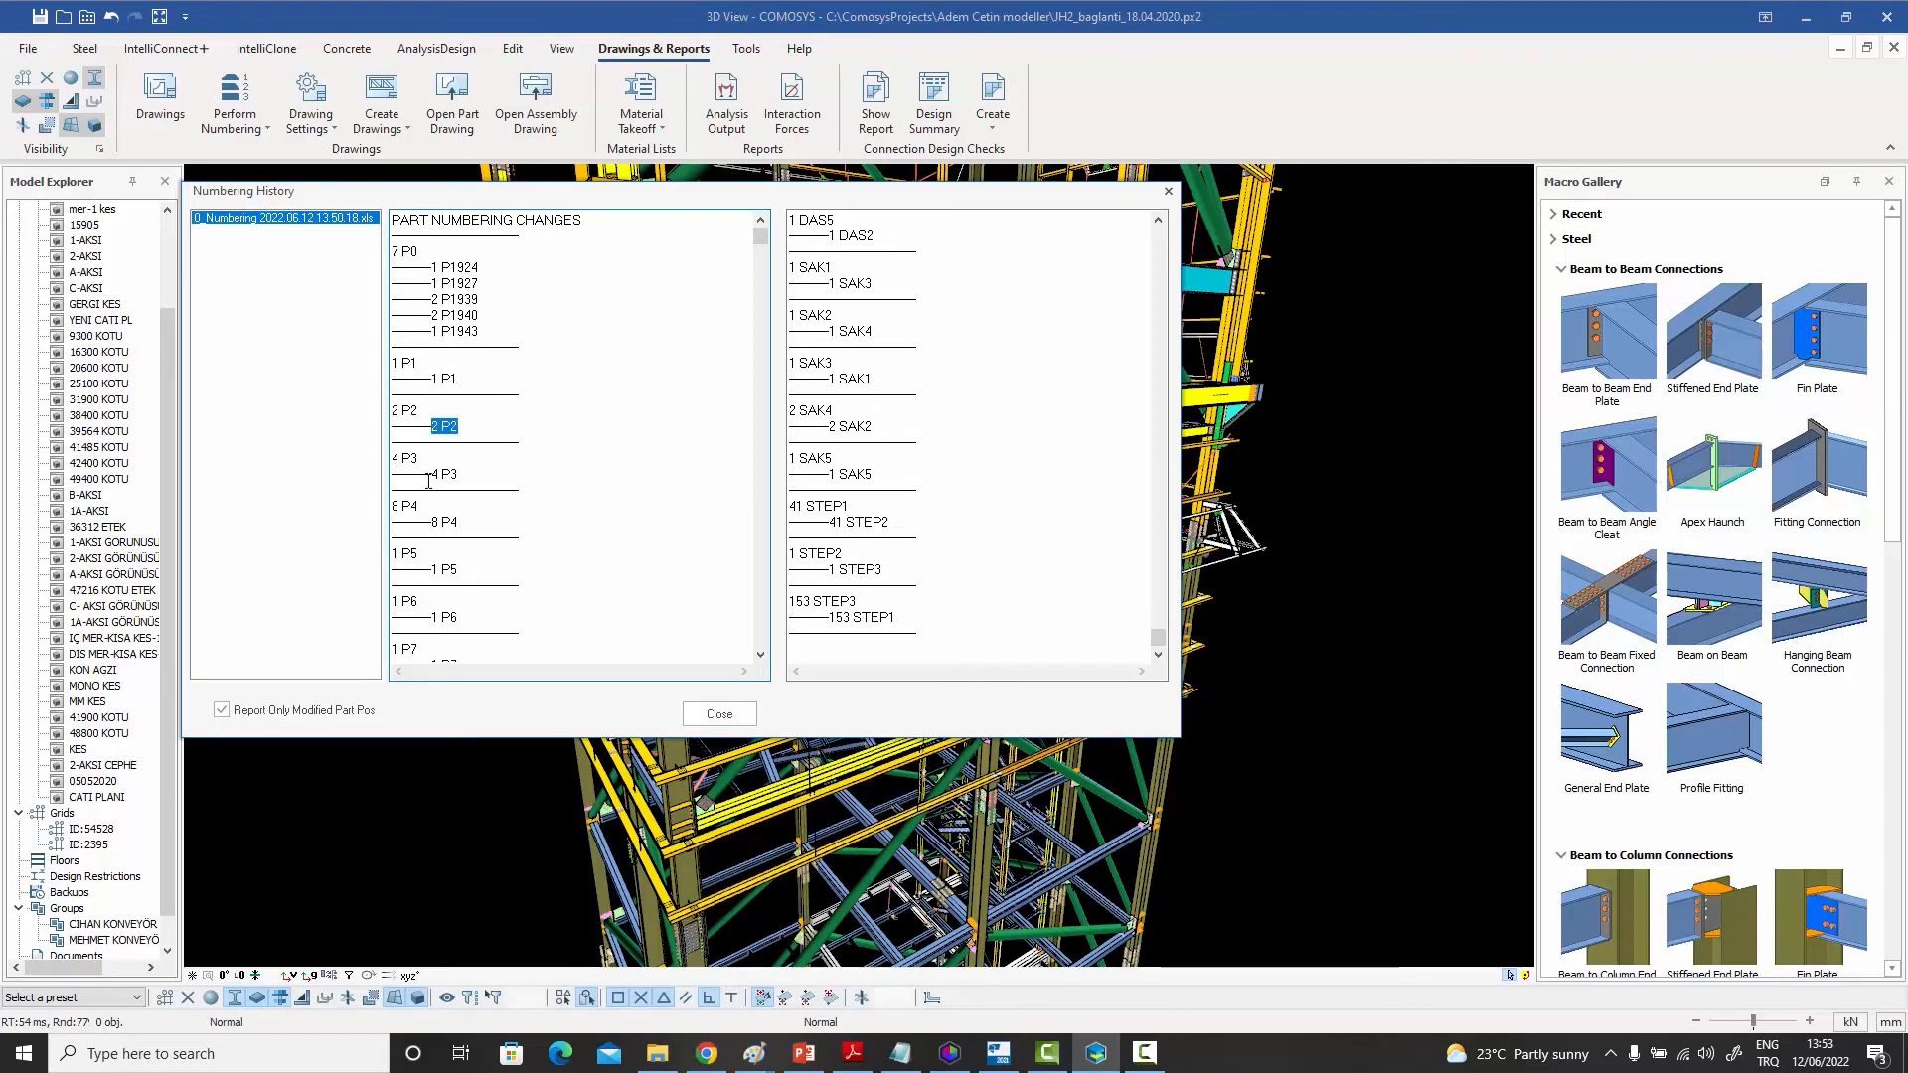
{"action": "scroll", "coordinate": [437, 478], "scroll_direction": "down", "scroll_amount": 5}
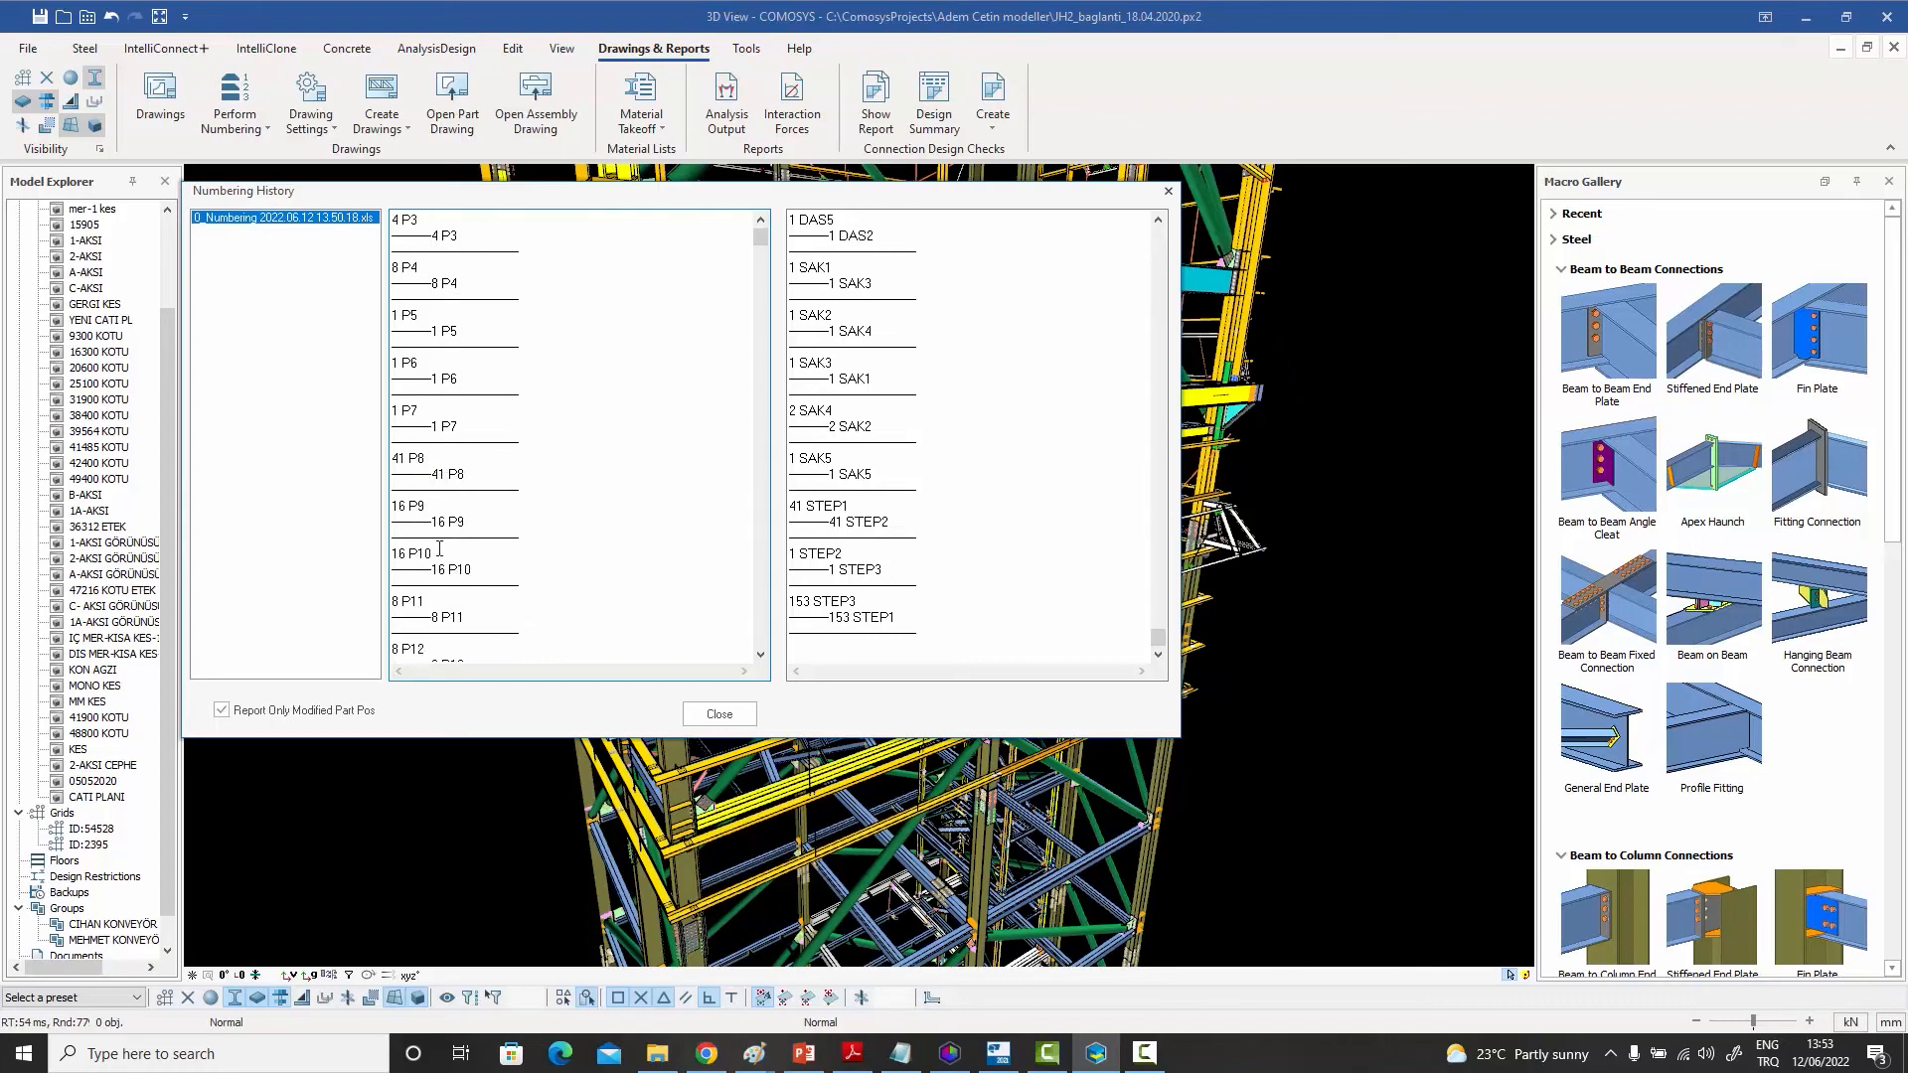
{"action": "scroll", "coordinate": [521, 510], "scroll_direction": "up", "scroll_amount": 5}
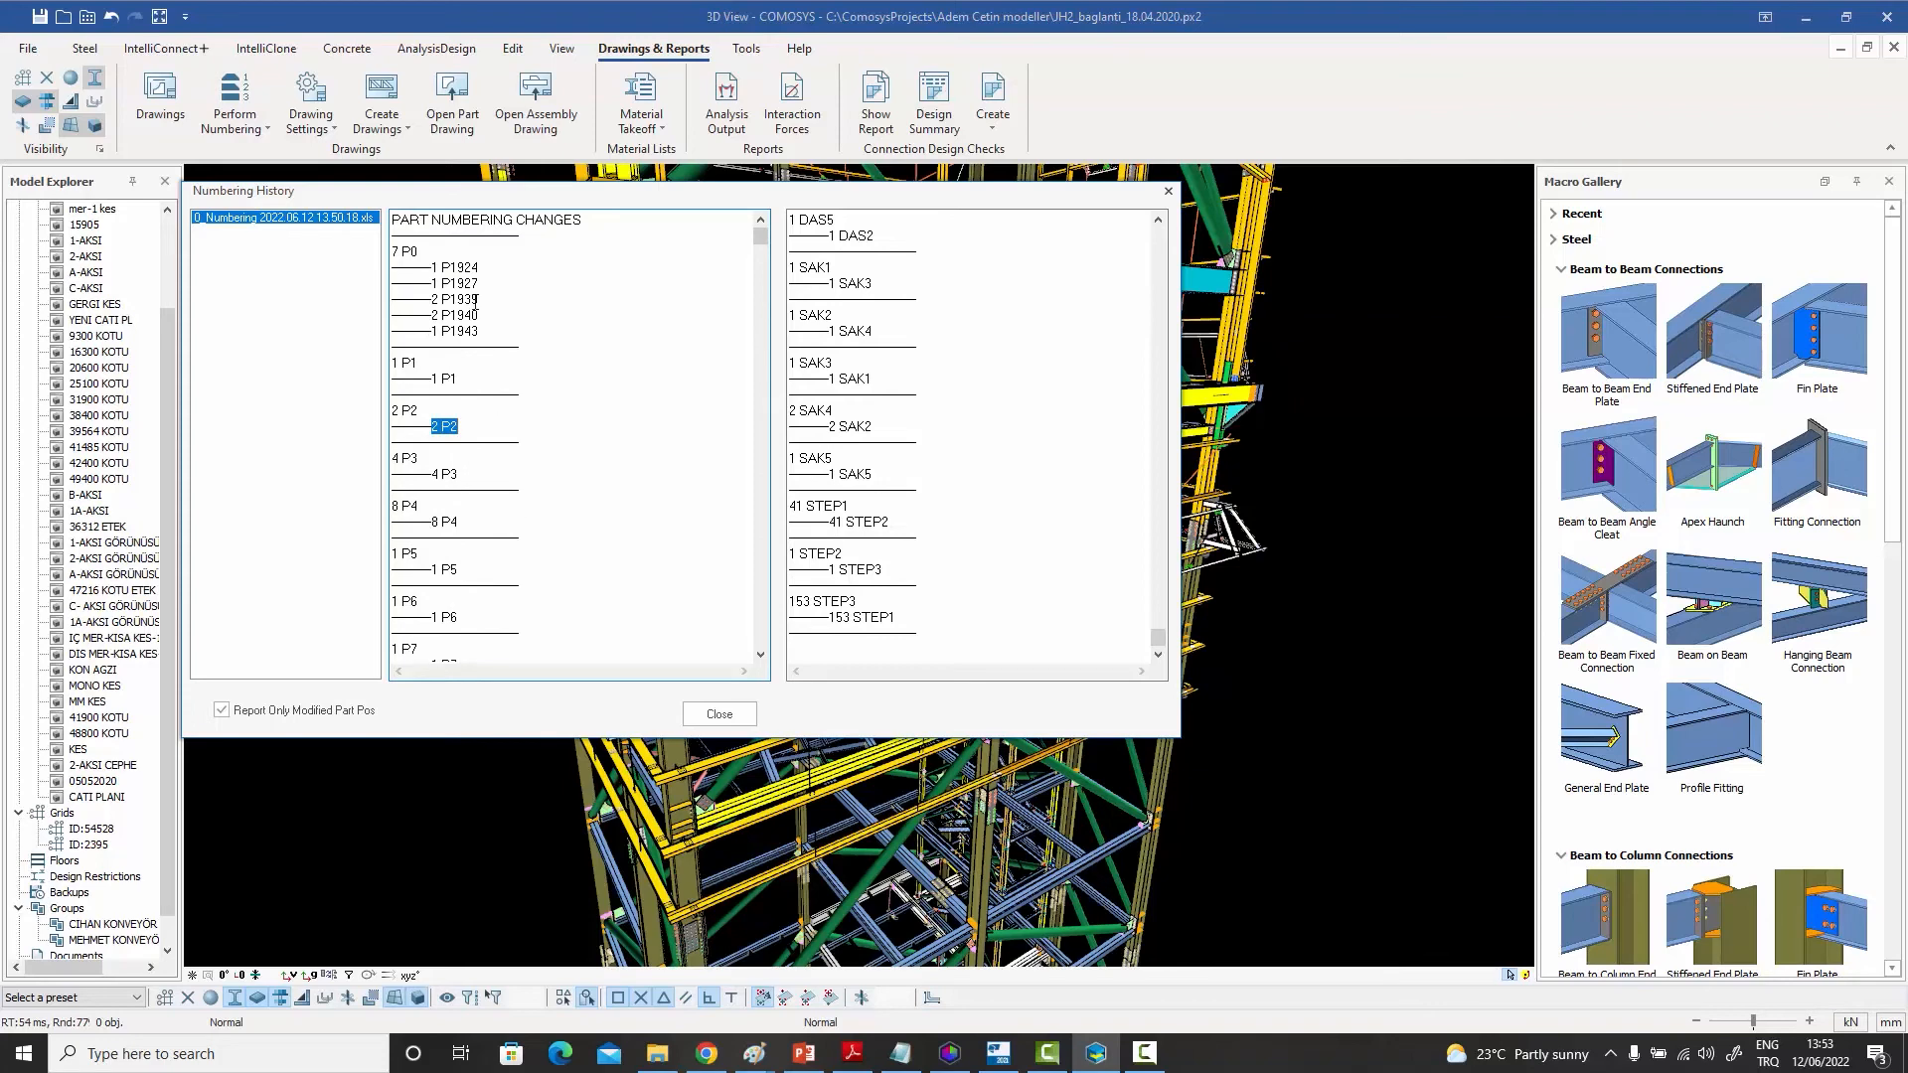
{"action": "left_click_drag", "start_coordinate": [394, 250], "coordinate": [417, 254]}
{"action": "left_click_drag", "start_coordinate": [411, 249], "coordinate": [418, 249]}
{"action": "left_click", "coordinate": [454, 243]}
{"action": "left_click_drag", "start_coordinate": [392, 250], "coordinate": [490, 298]}
{"action": "left_click", "coordinate": [1167, 191]}
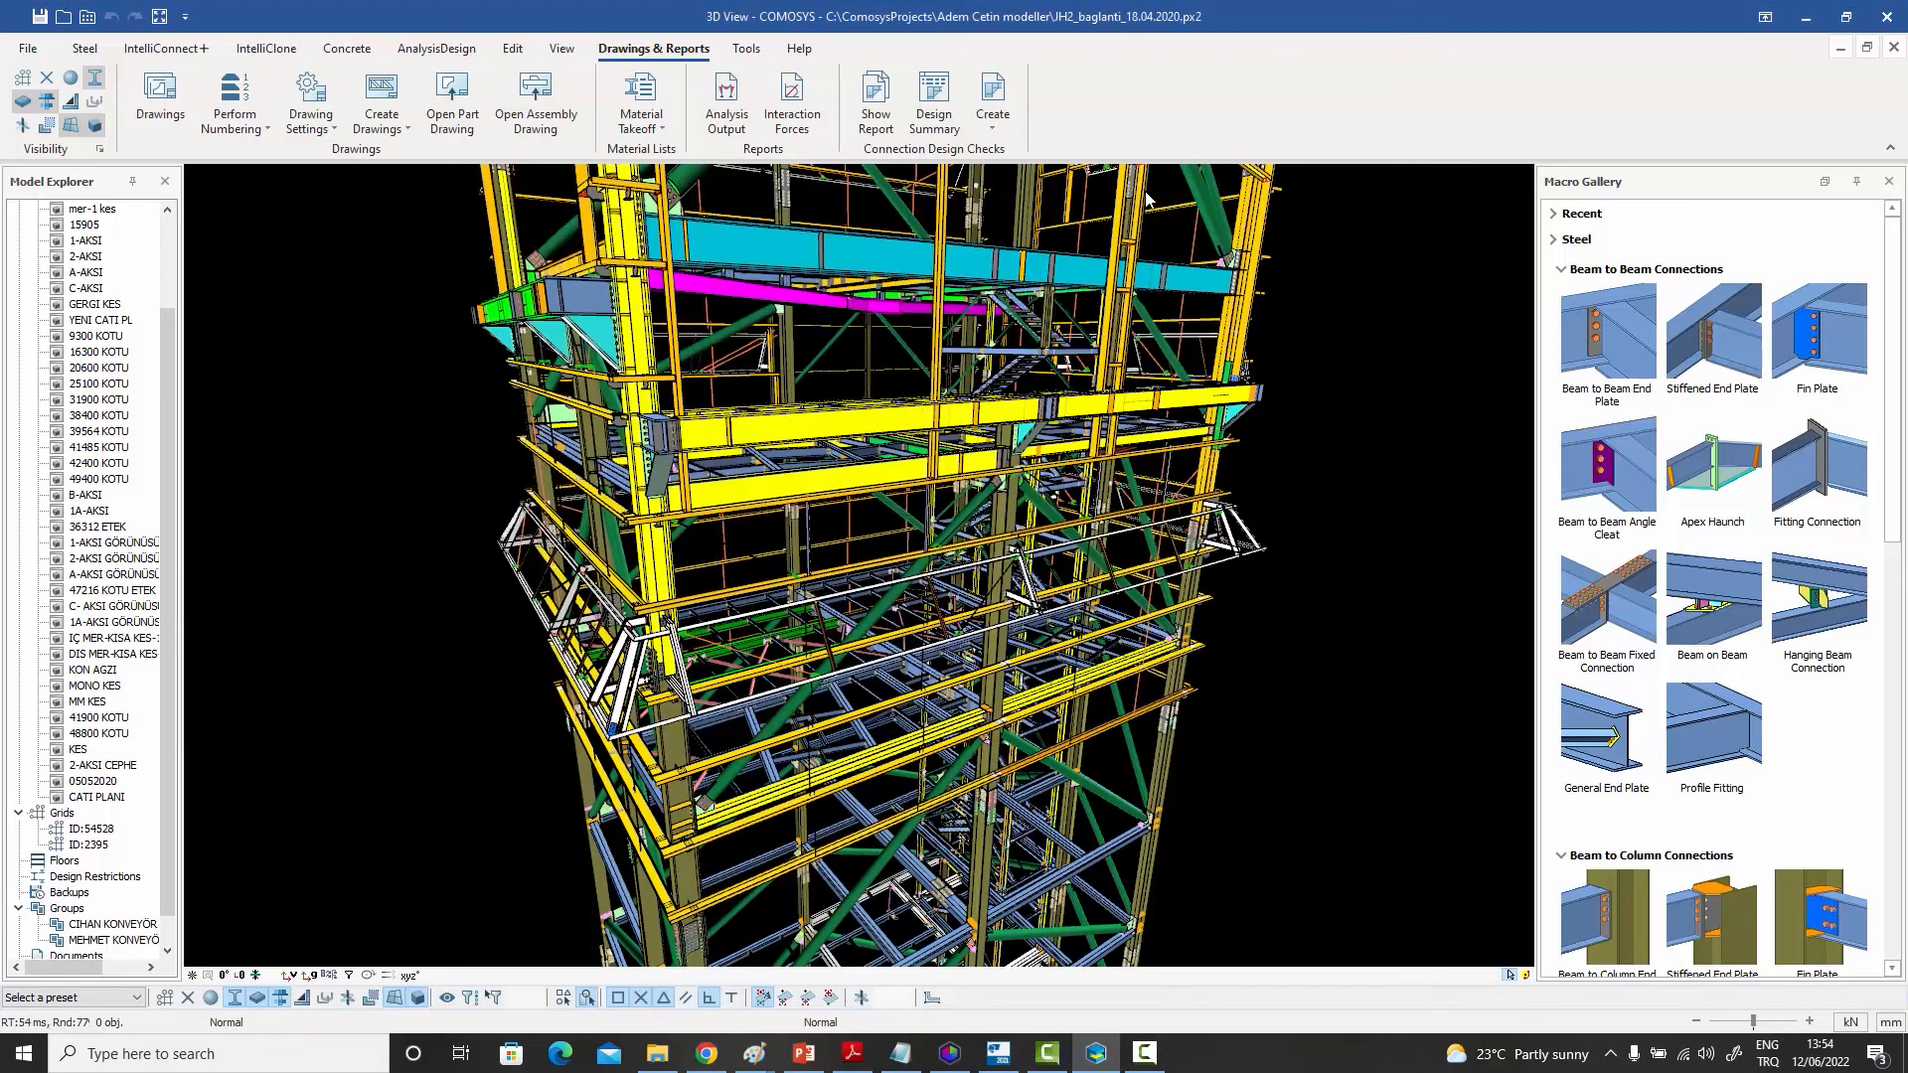
{"action": "left_click", "coordinate": [269, 130]}
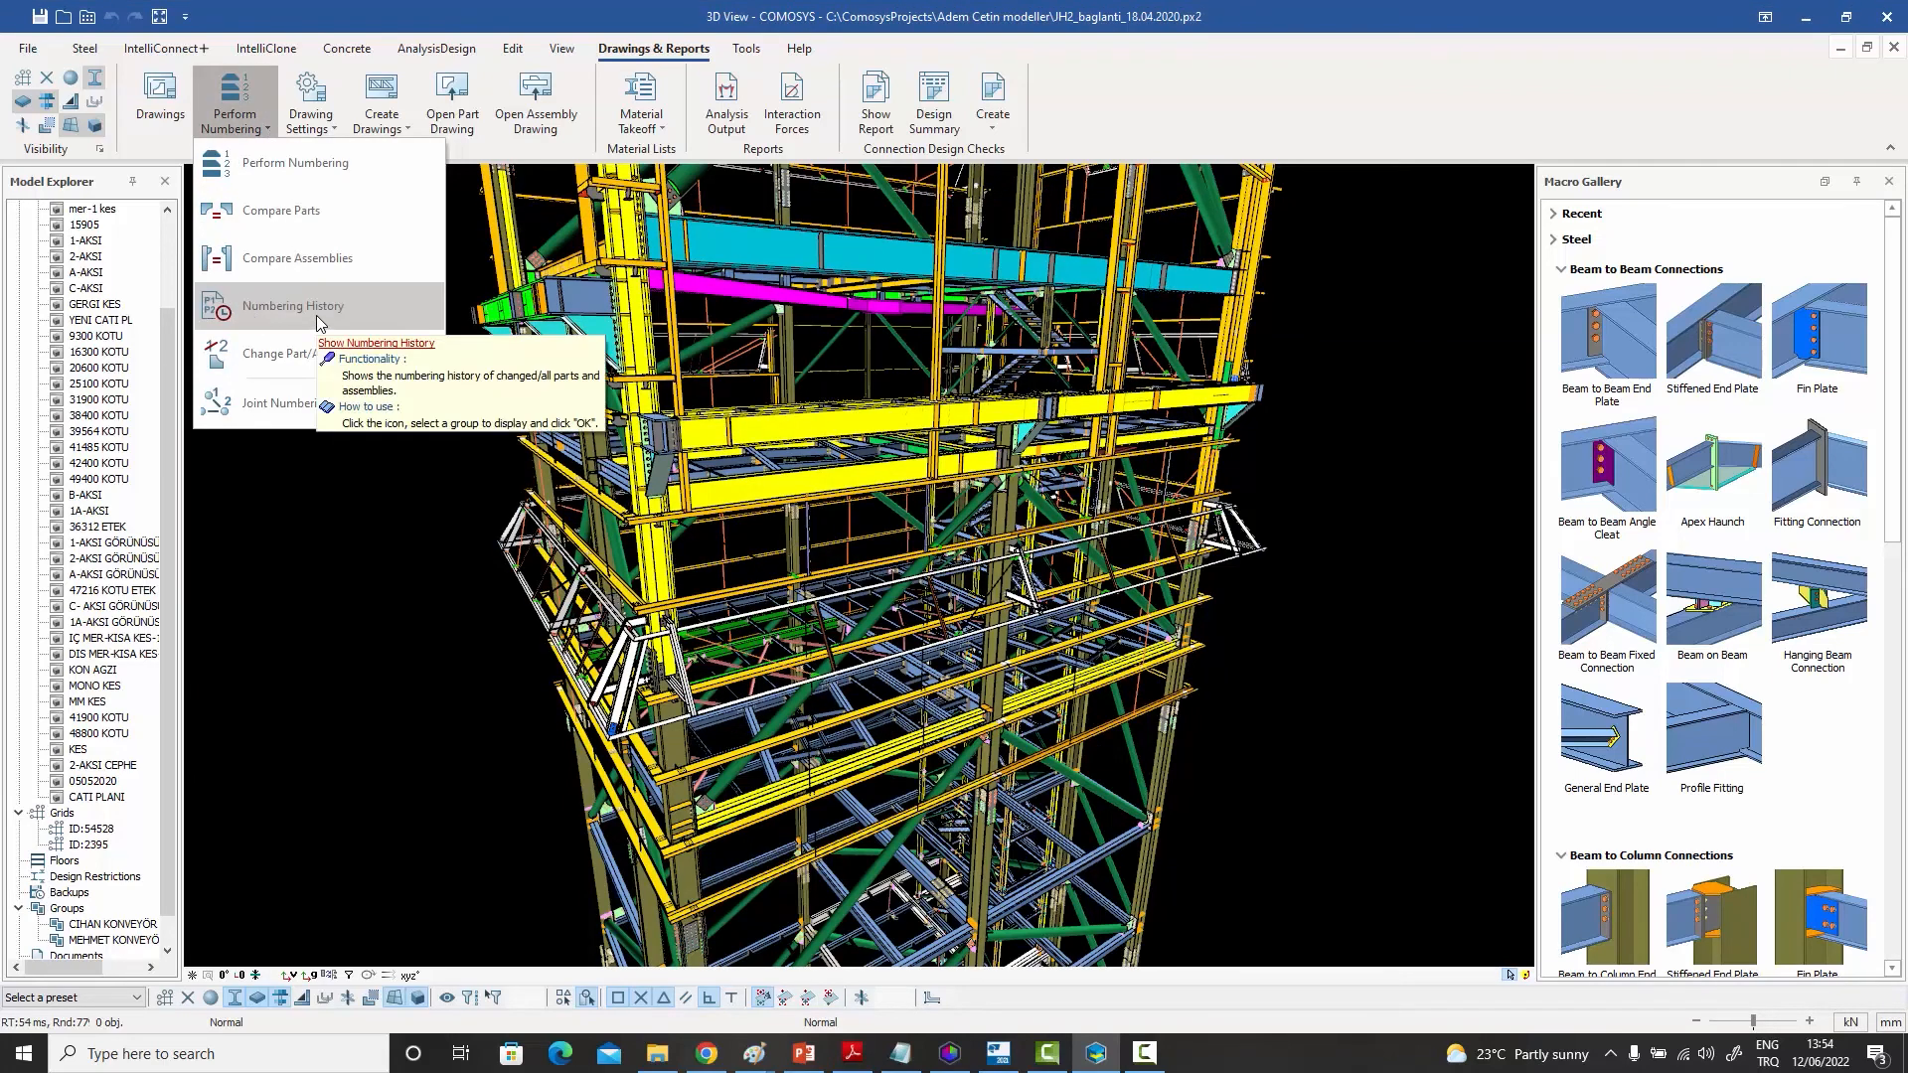
{"action": "left_click", "coordinate": [318, 534]}
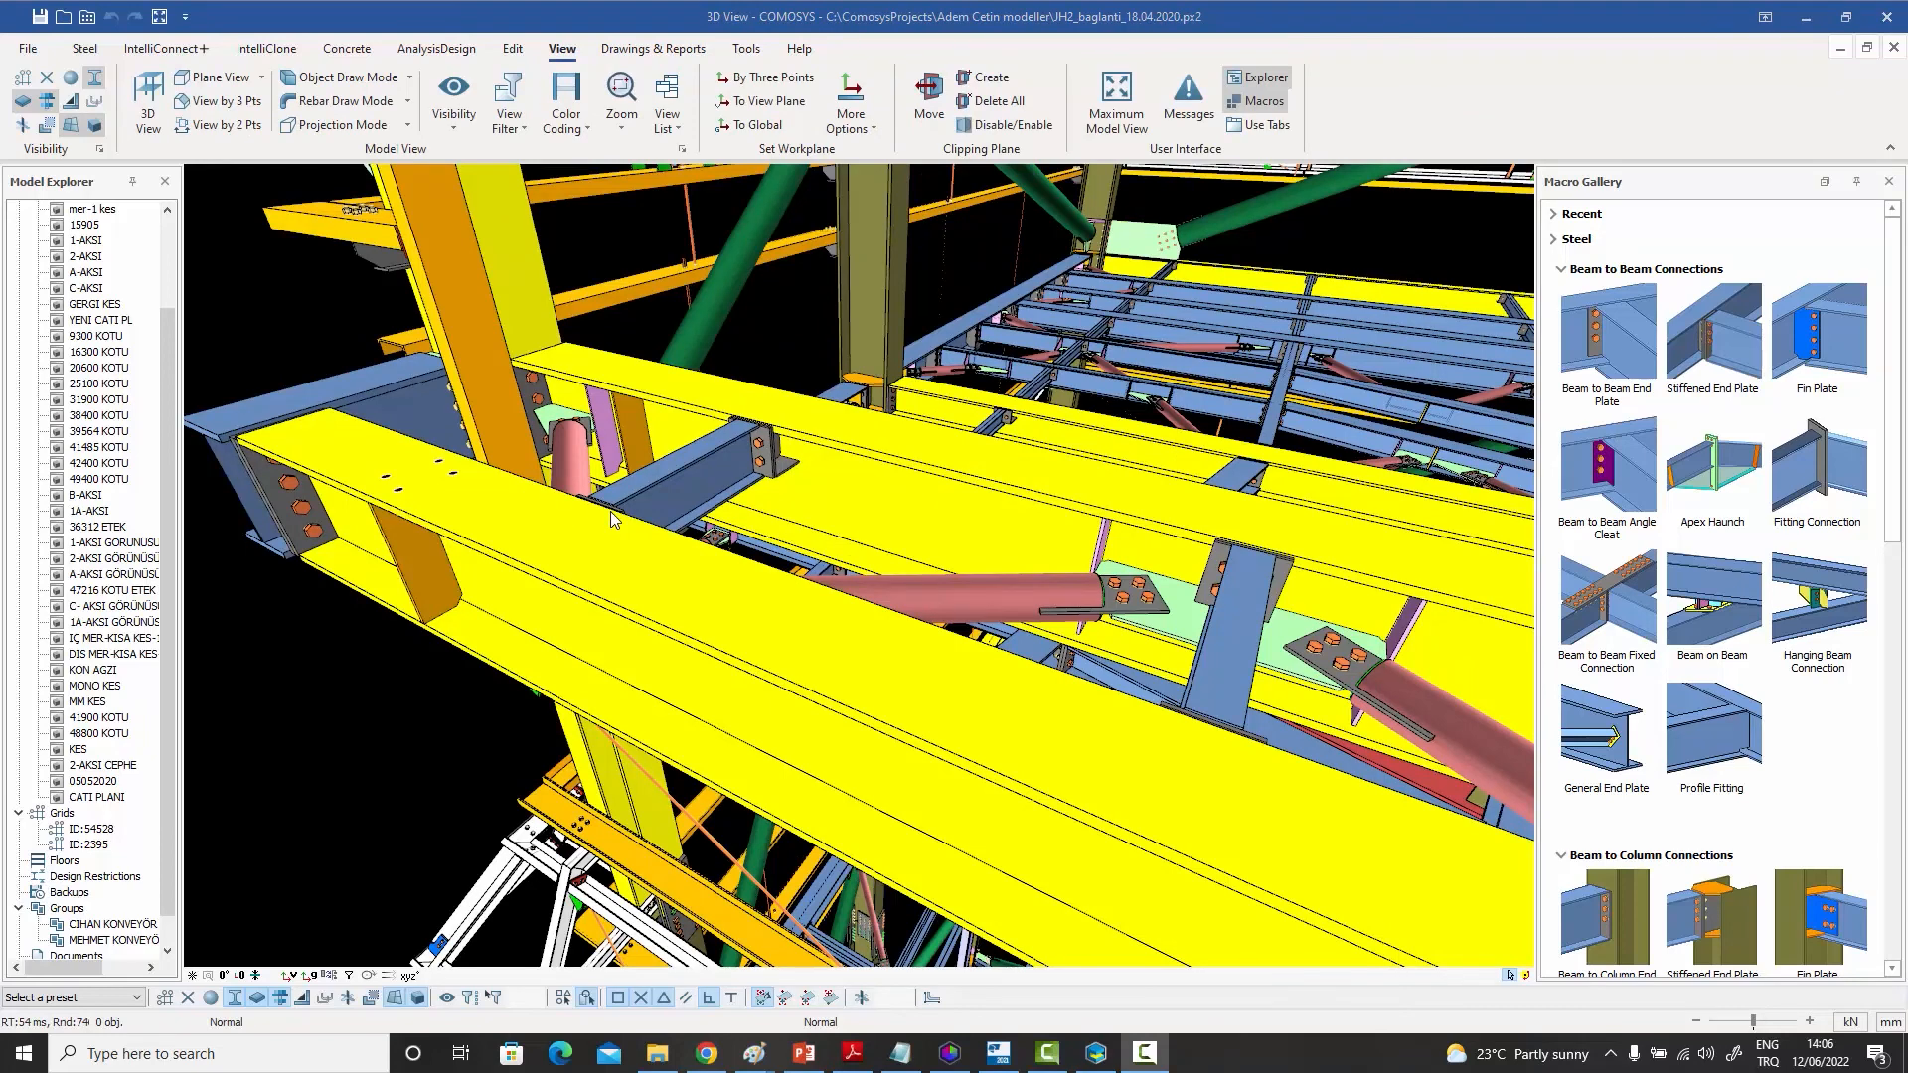
Inspect the part and assembly numbering in the short blue beam's Detailing Definitions, and close its properties without changes.
{"action": "double_click", "coordinate": [697, 470]}
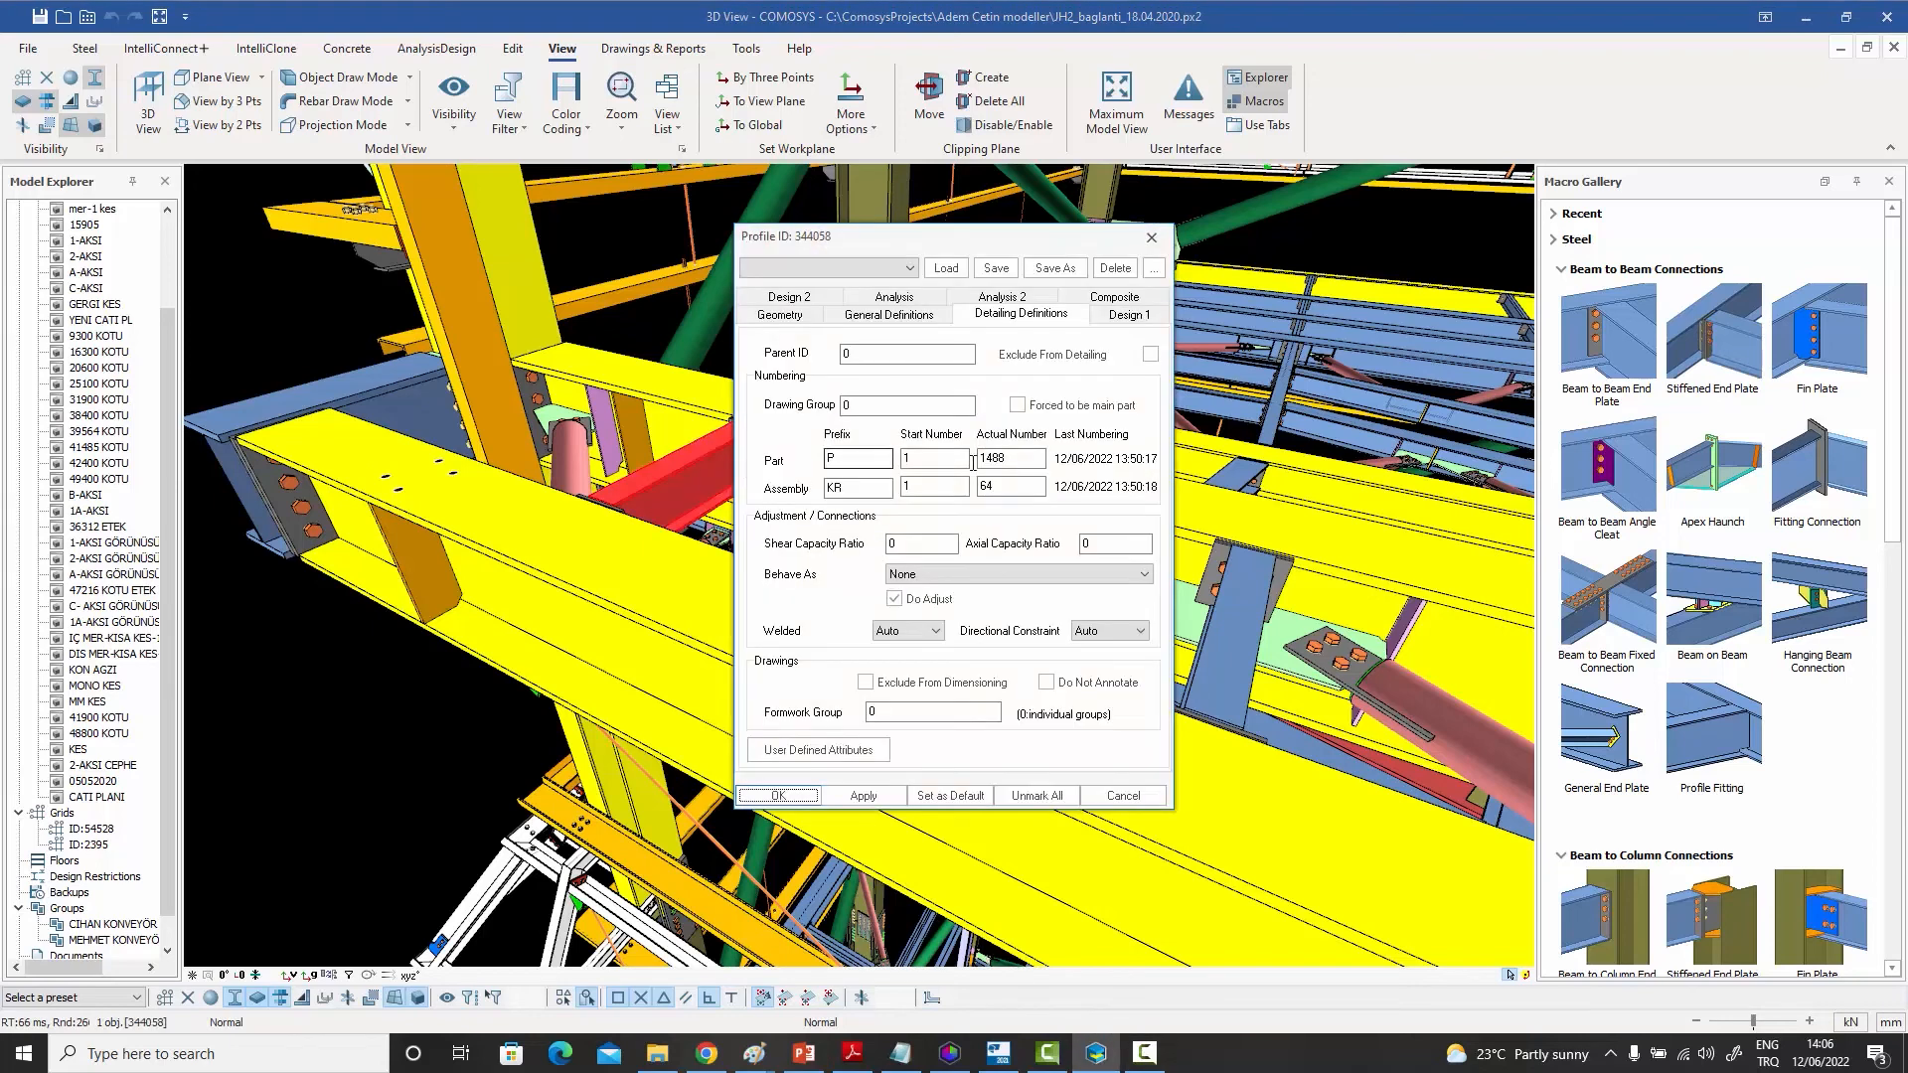
{"action": "left_click", "coordinate": [979, 459]}
{"action": "left_click", "coordinate": [1151, 236]}
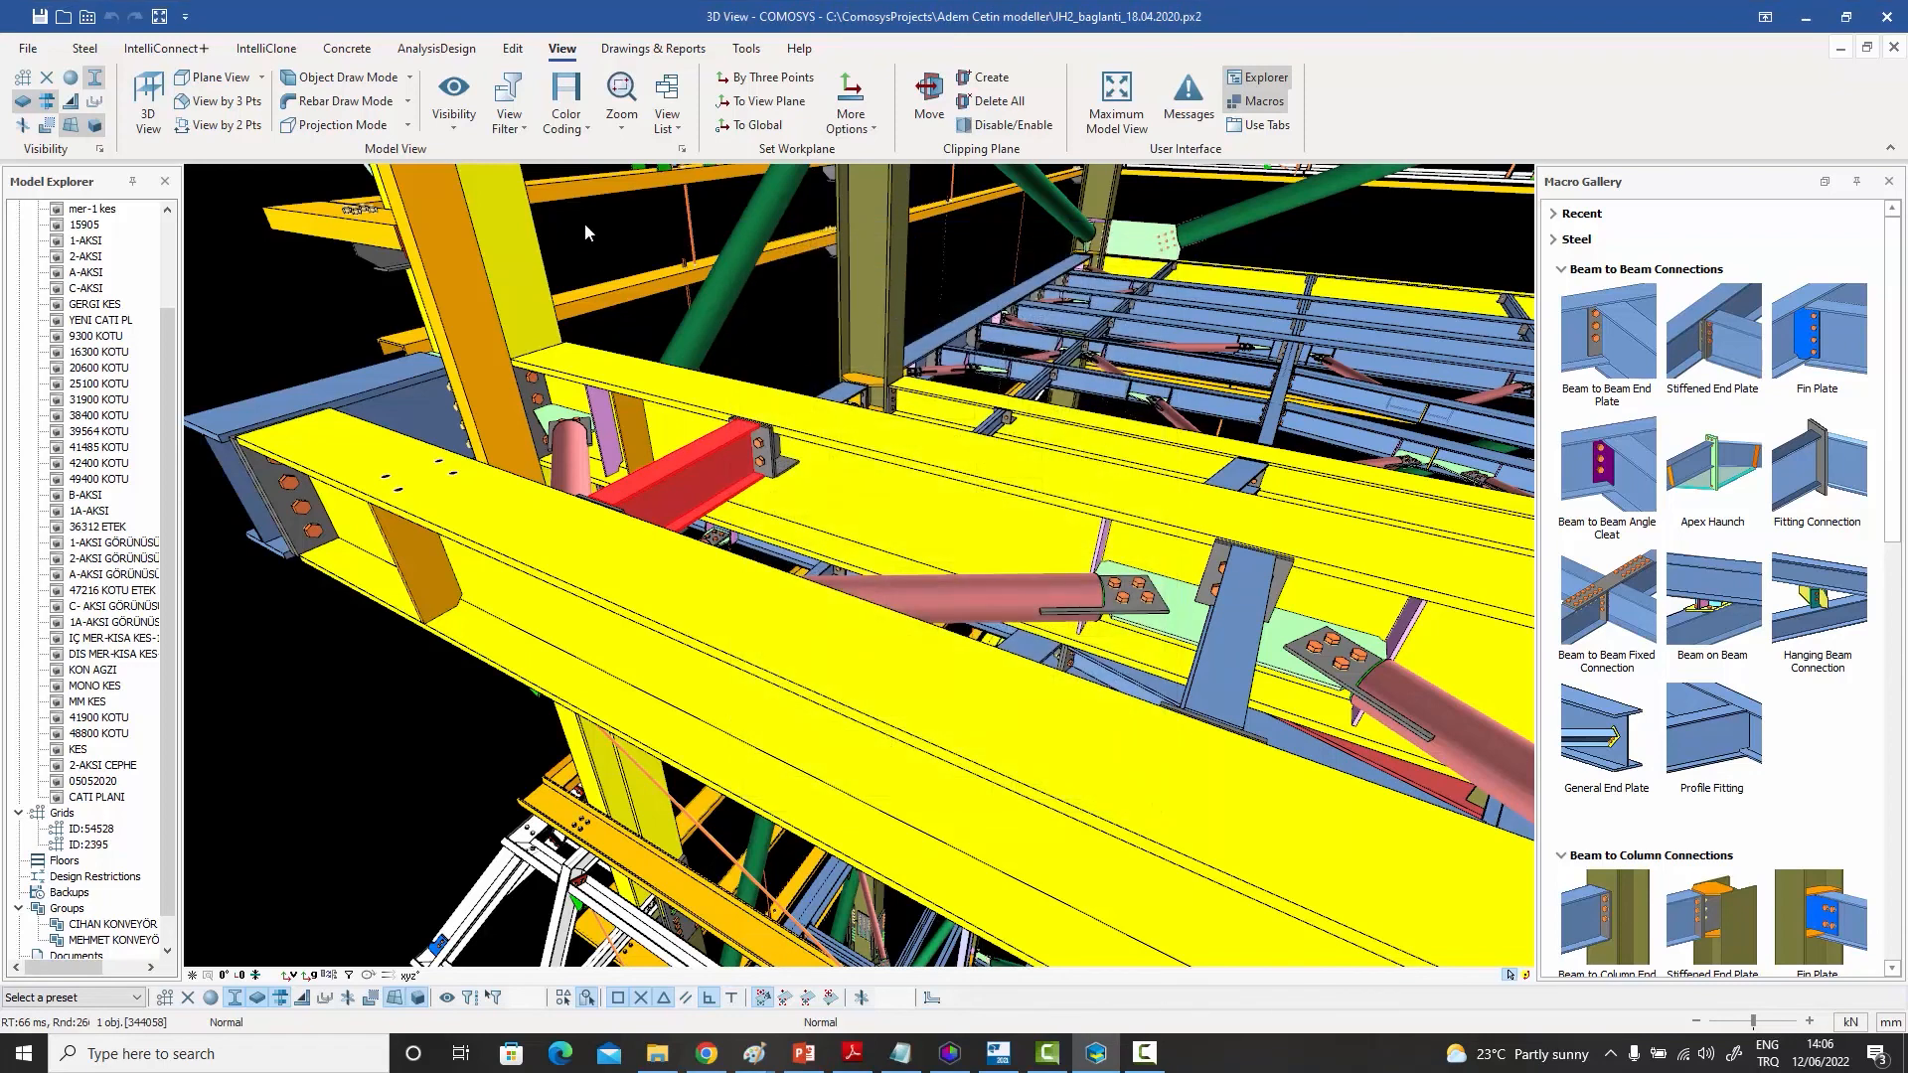
{"action": "key", "text": "Escape"}
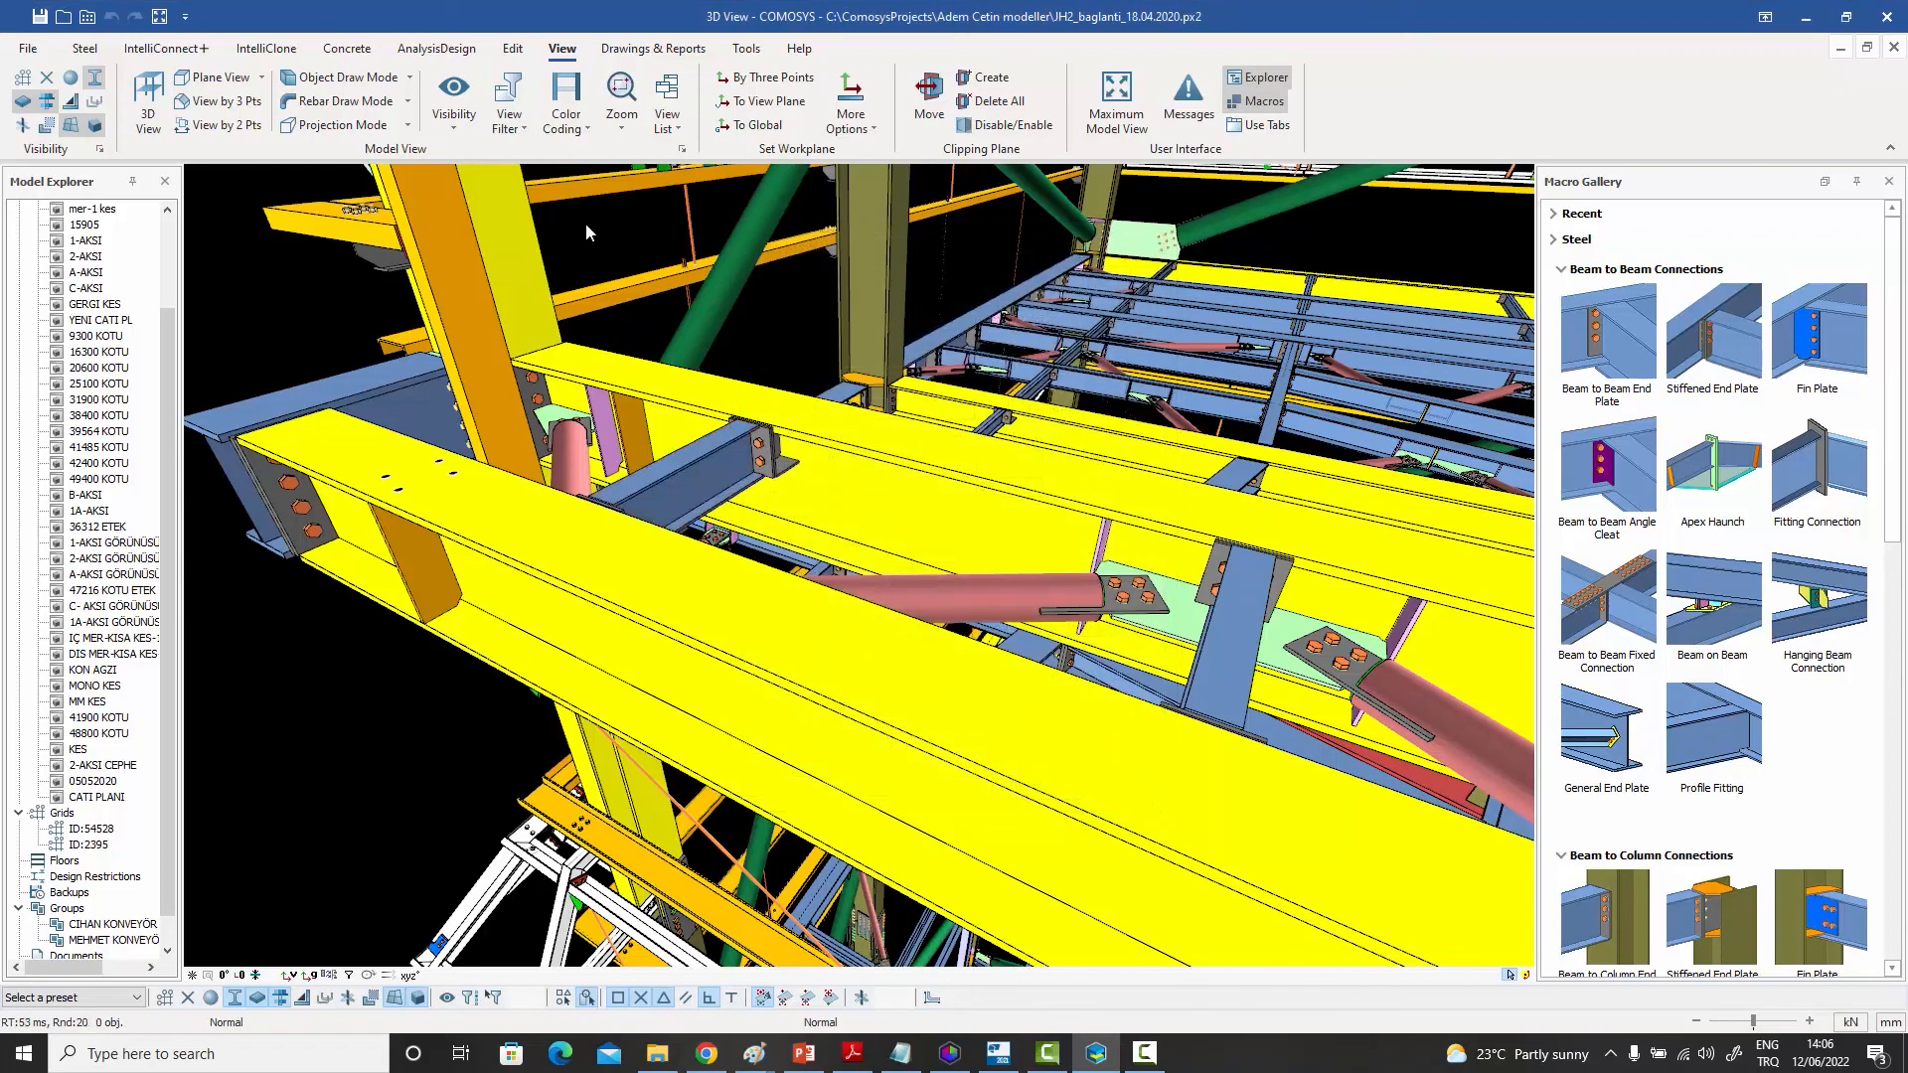
Try to change the short blue beam's actual part number to 1489 with Change Part/Assembly Number, and deselect the beam.
{"action": "left_click", "coordinate": [710, 489]}
{"action": "left_click", "coordinate": [676, 489]}
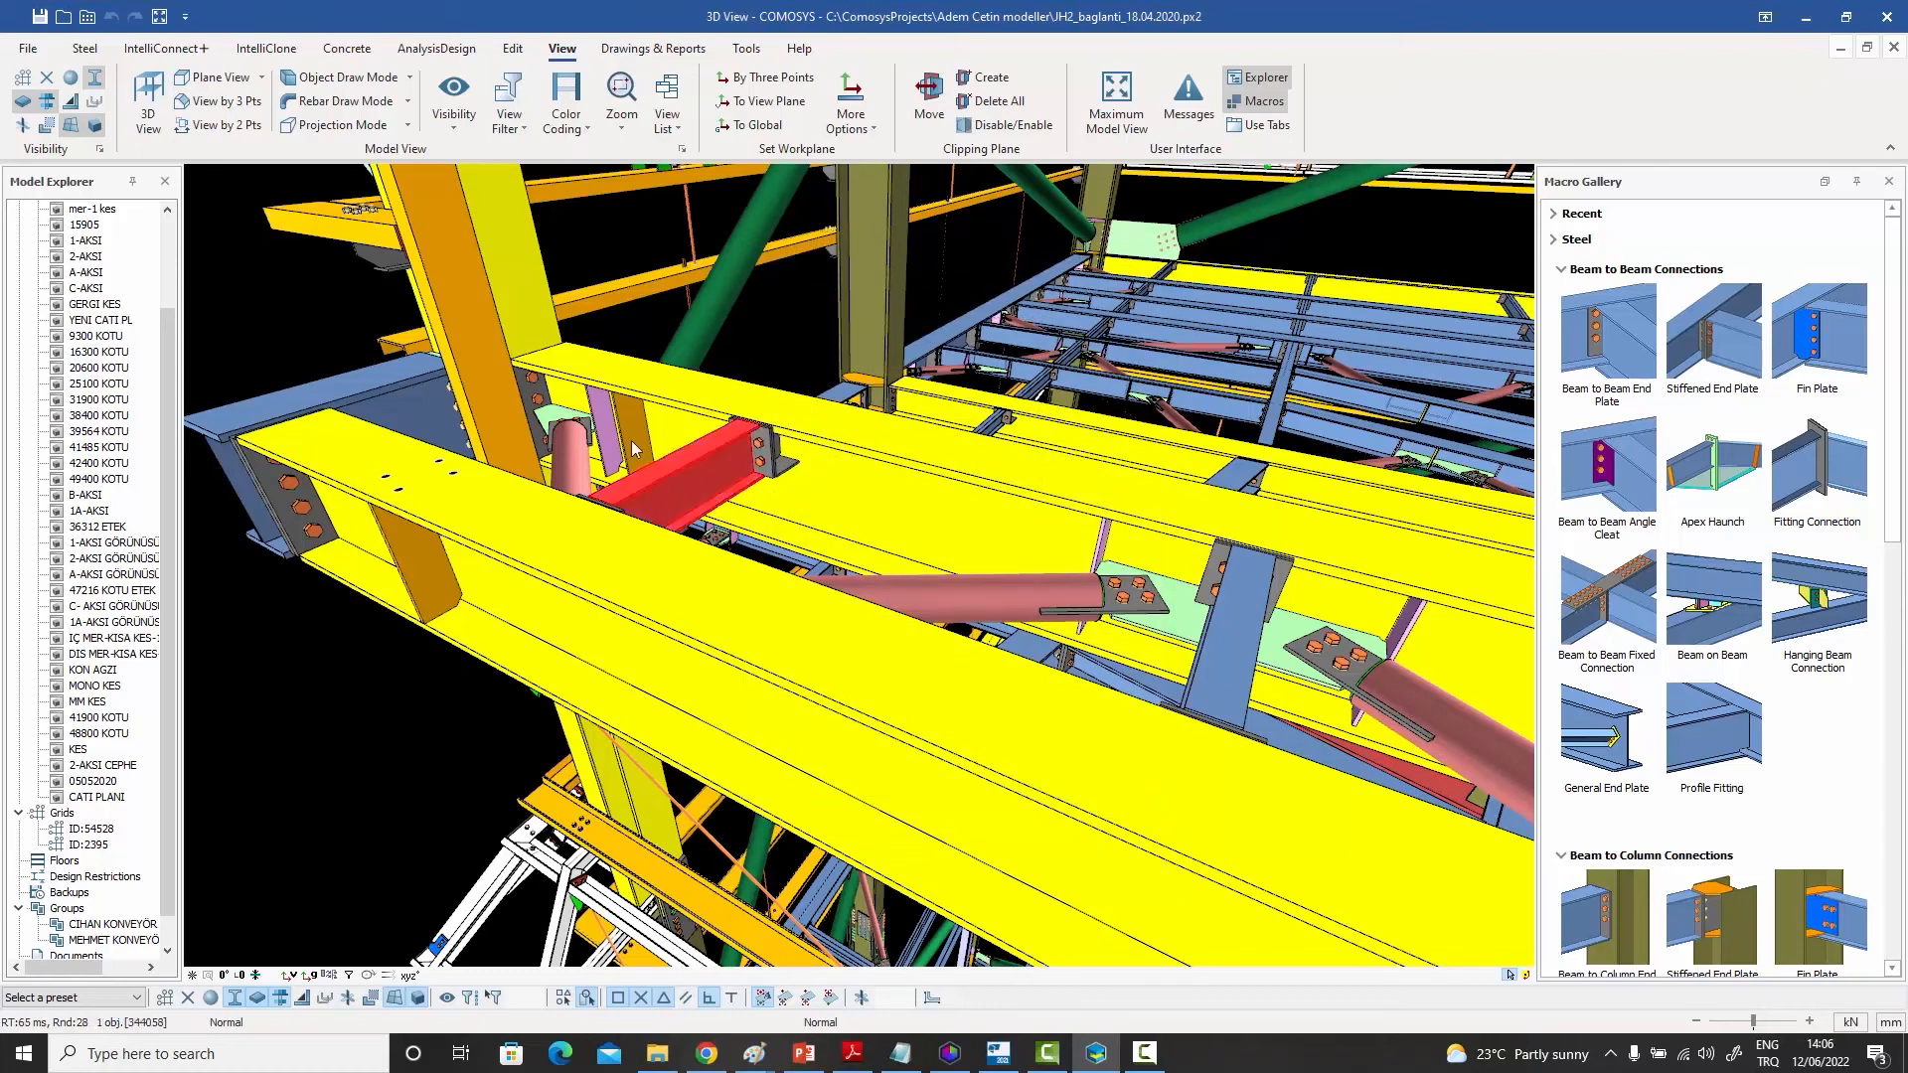
{"action": "left_click", "coordinate": [653, 49]}
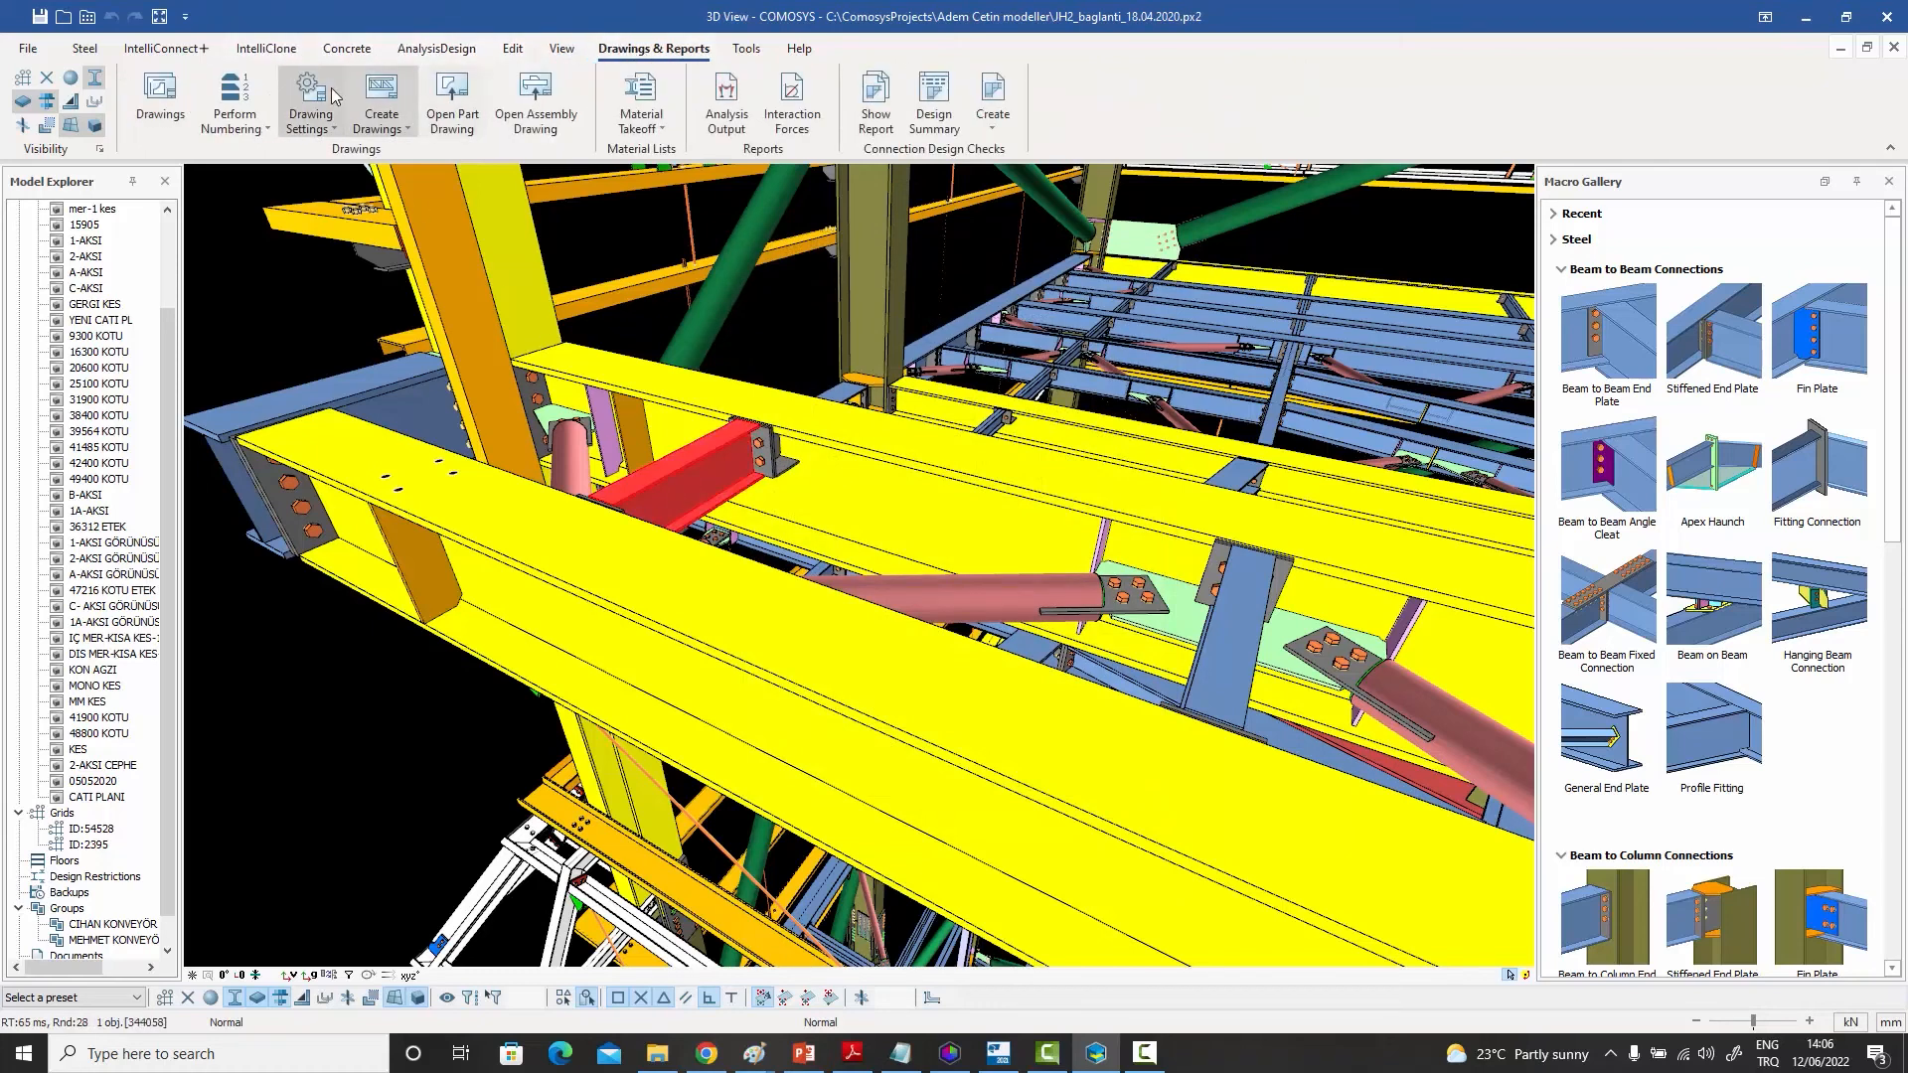
{"action": "left_click", "coordinate": [238, 121]}
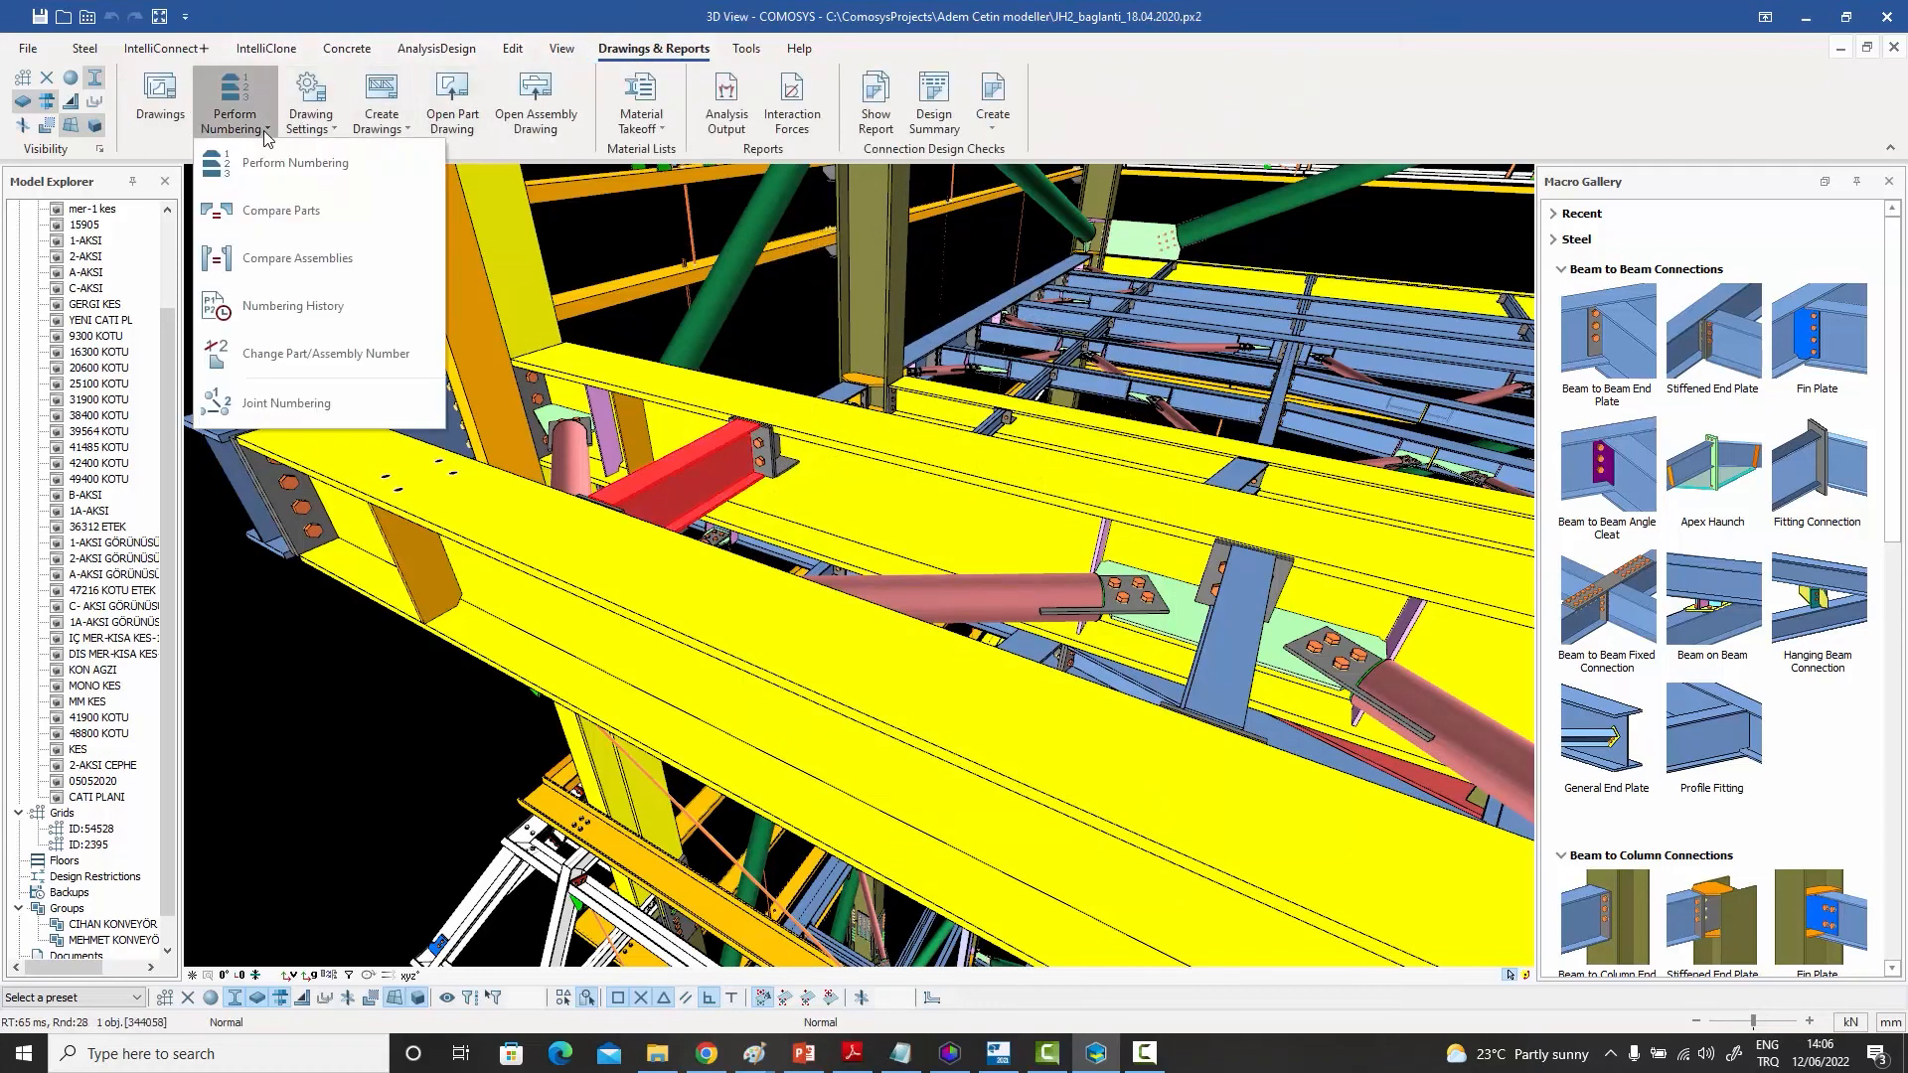
{"action": "left_click", "coordinate": [337, 358]}
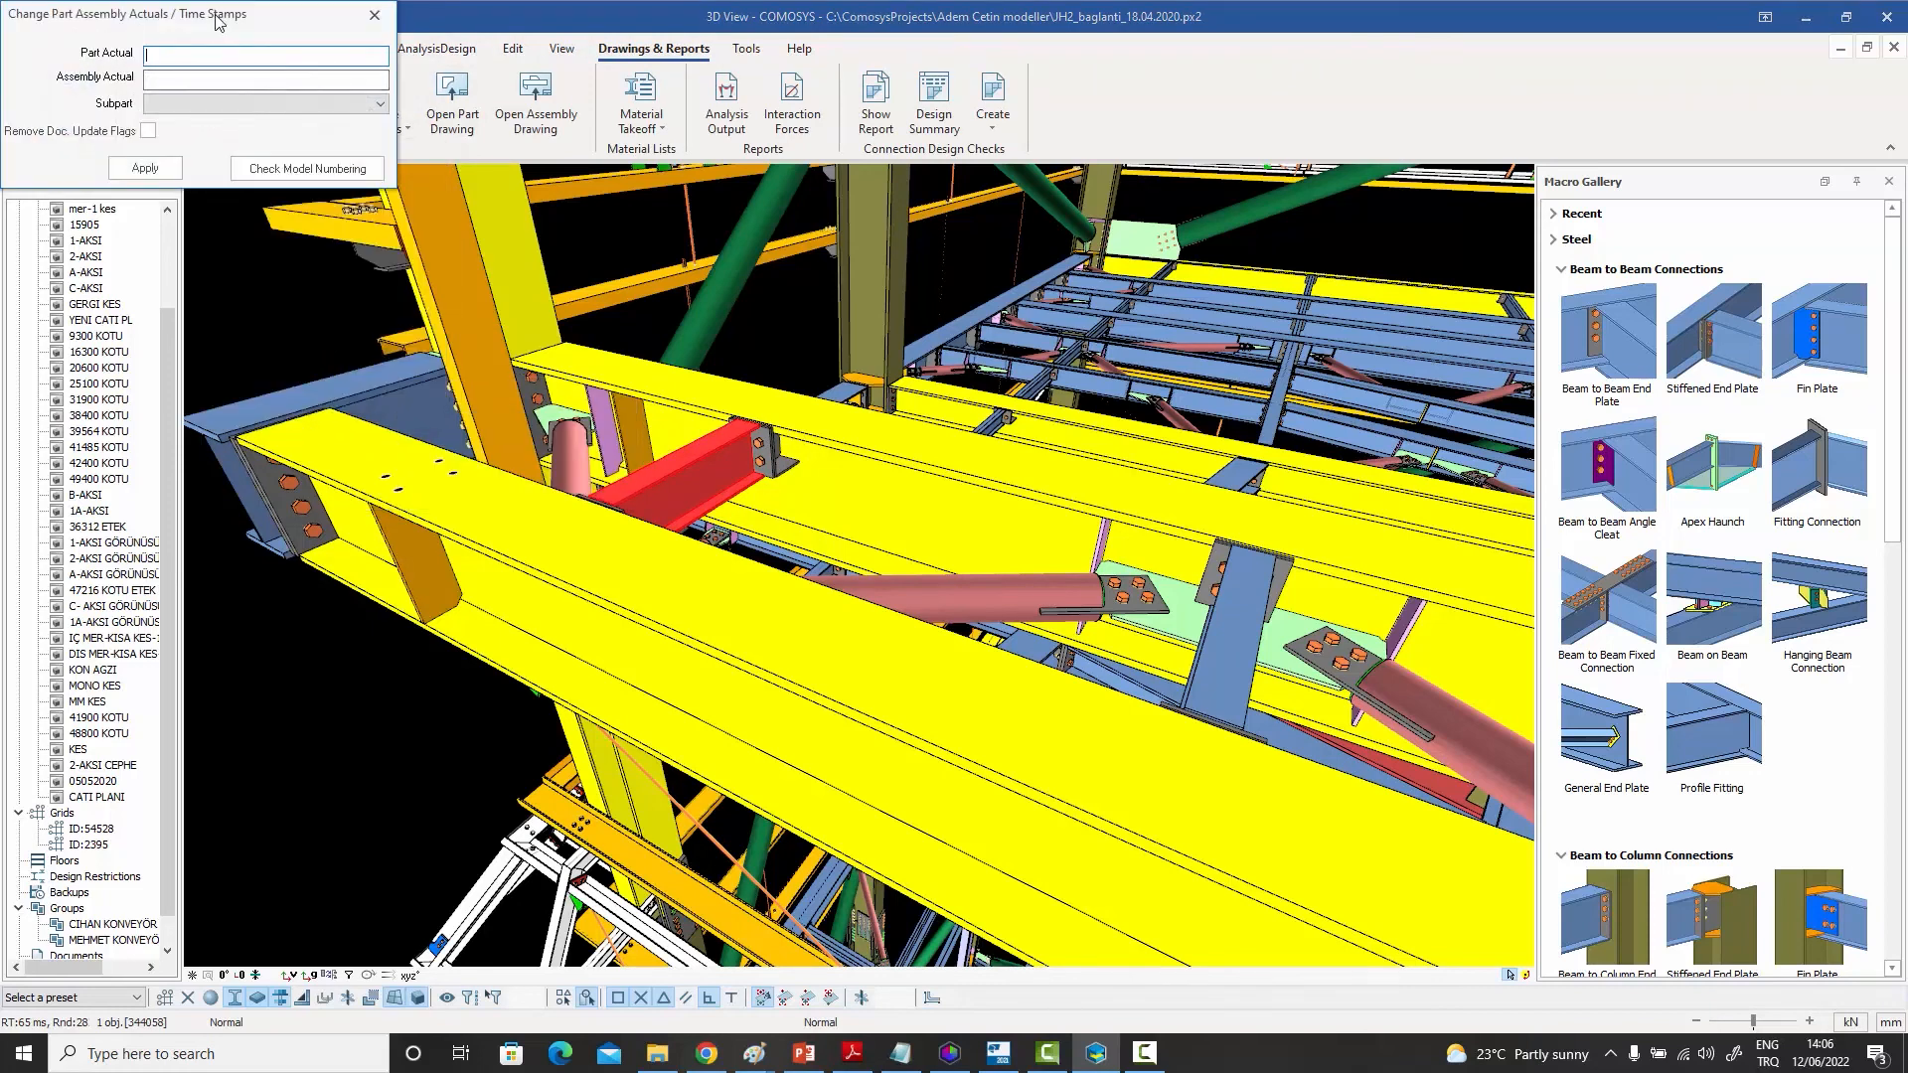
{"action": "left_click_drag", "start_coordinate": [221, 29], "coordinate": [404, 182]}
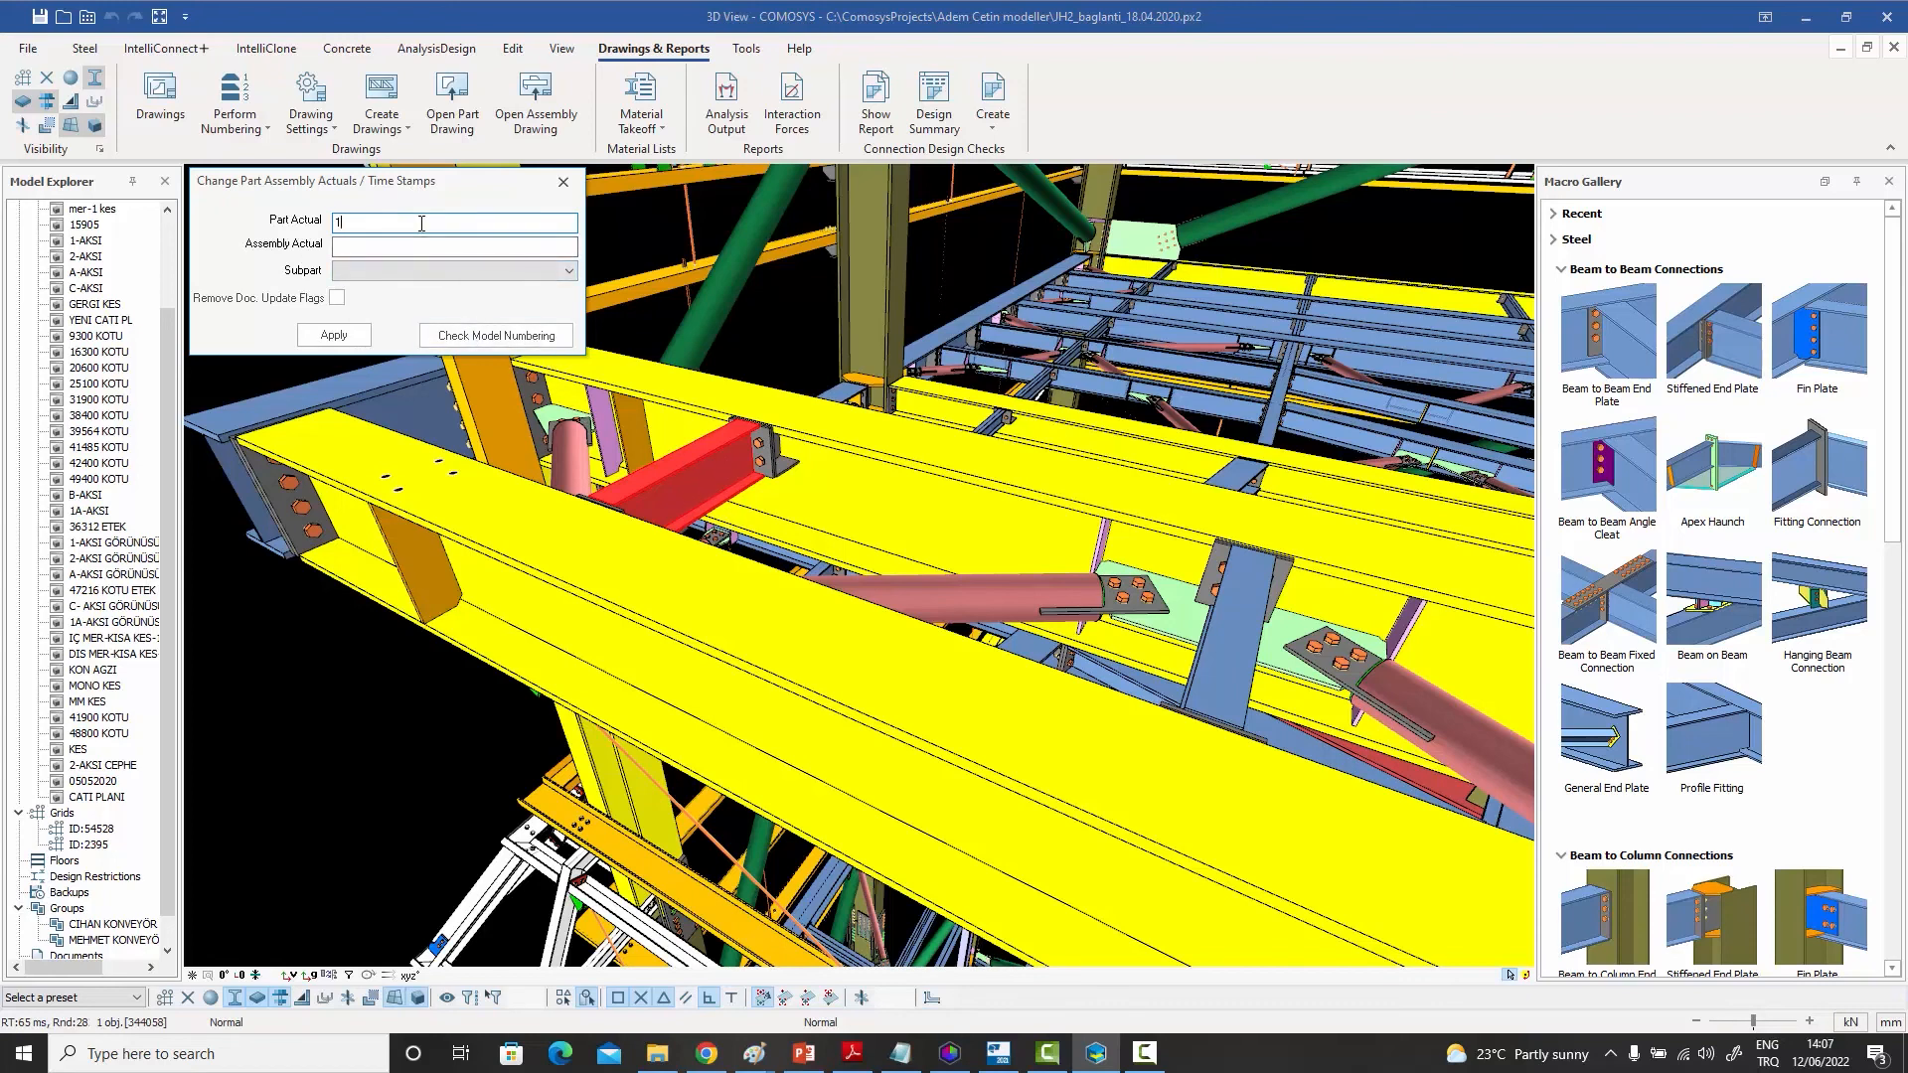
{"action": "type", "text": "489"}
{"action": "left_click", "coordinate": [333, 335]}
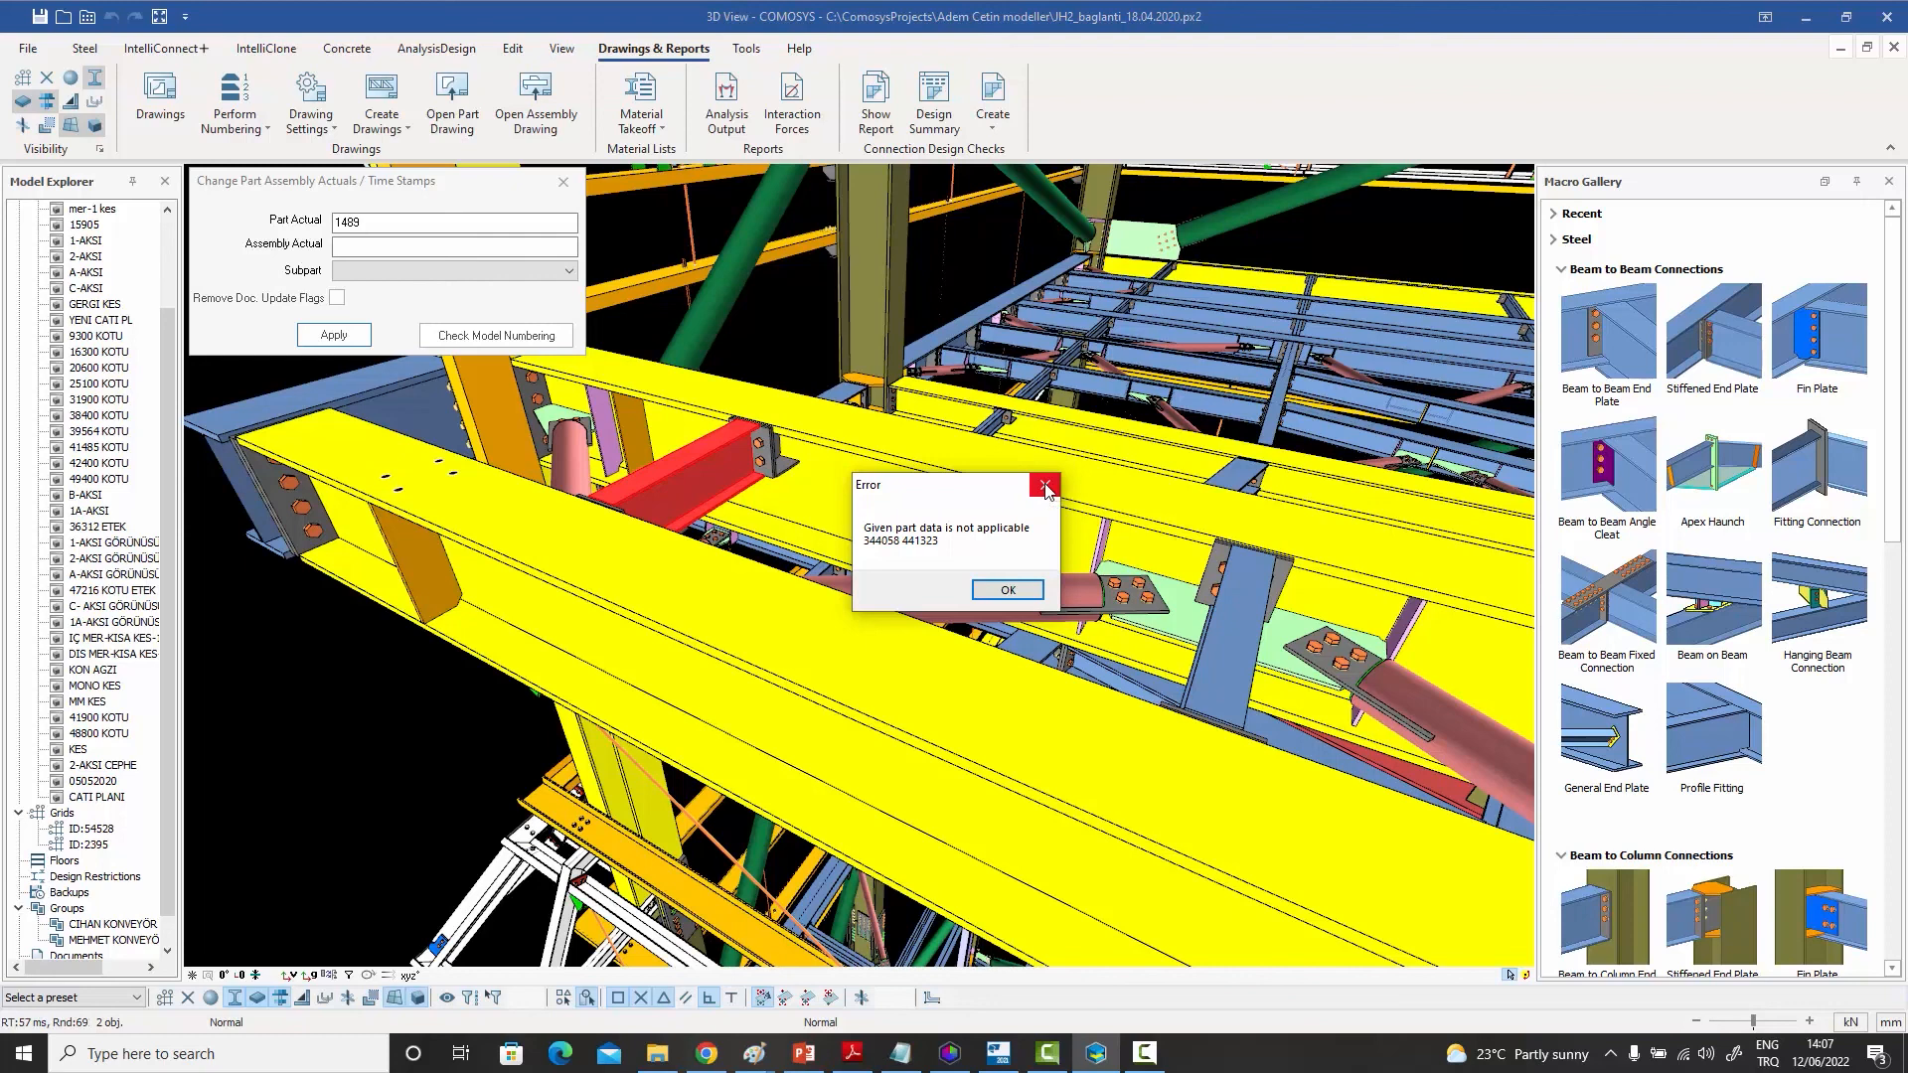
{"action": "left_click", "coordinate": [1006, 590]}
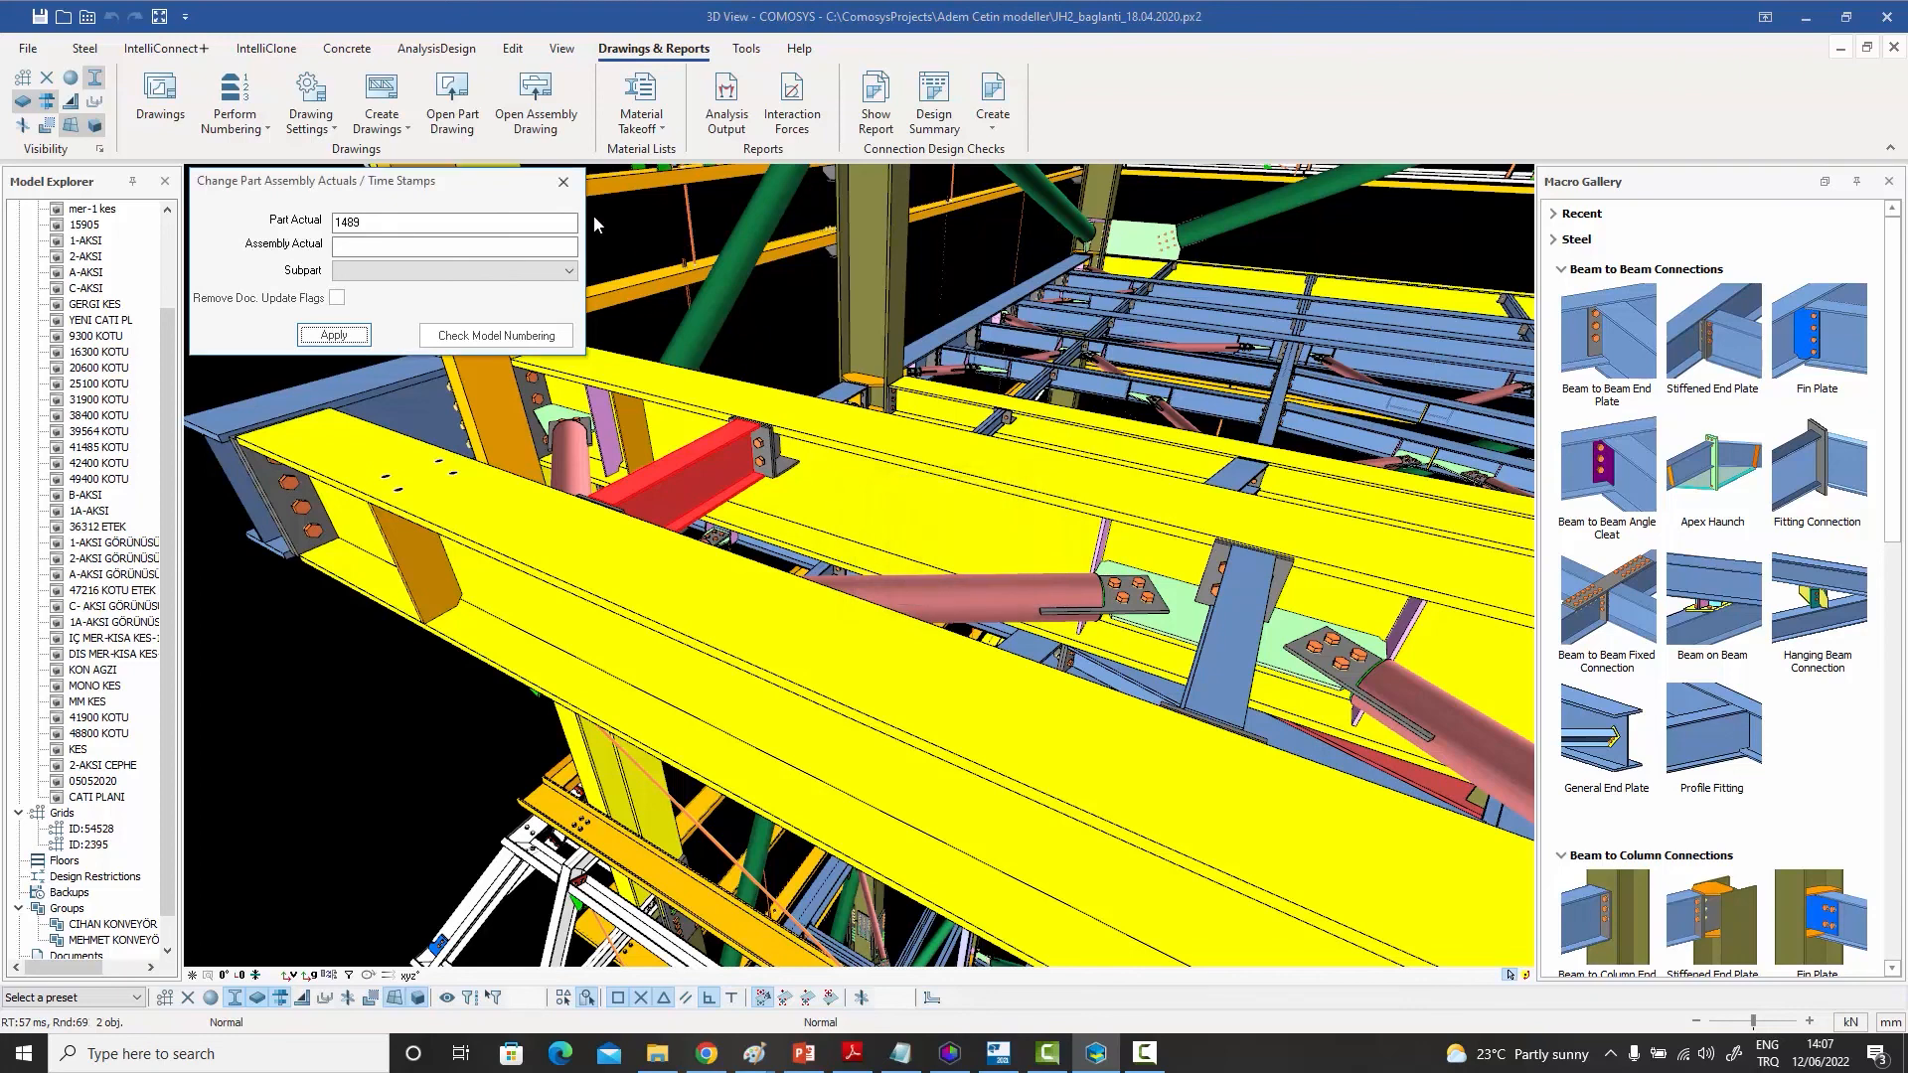
{"action": "left_click", "coordinate": [563, 183]}
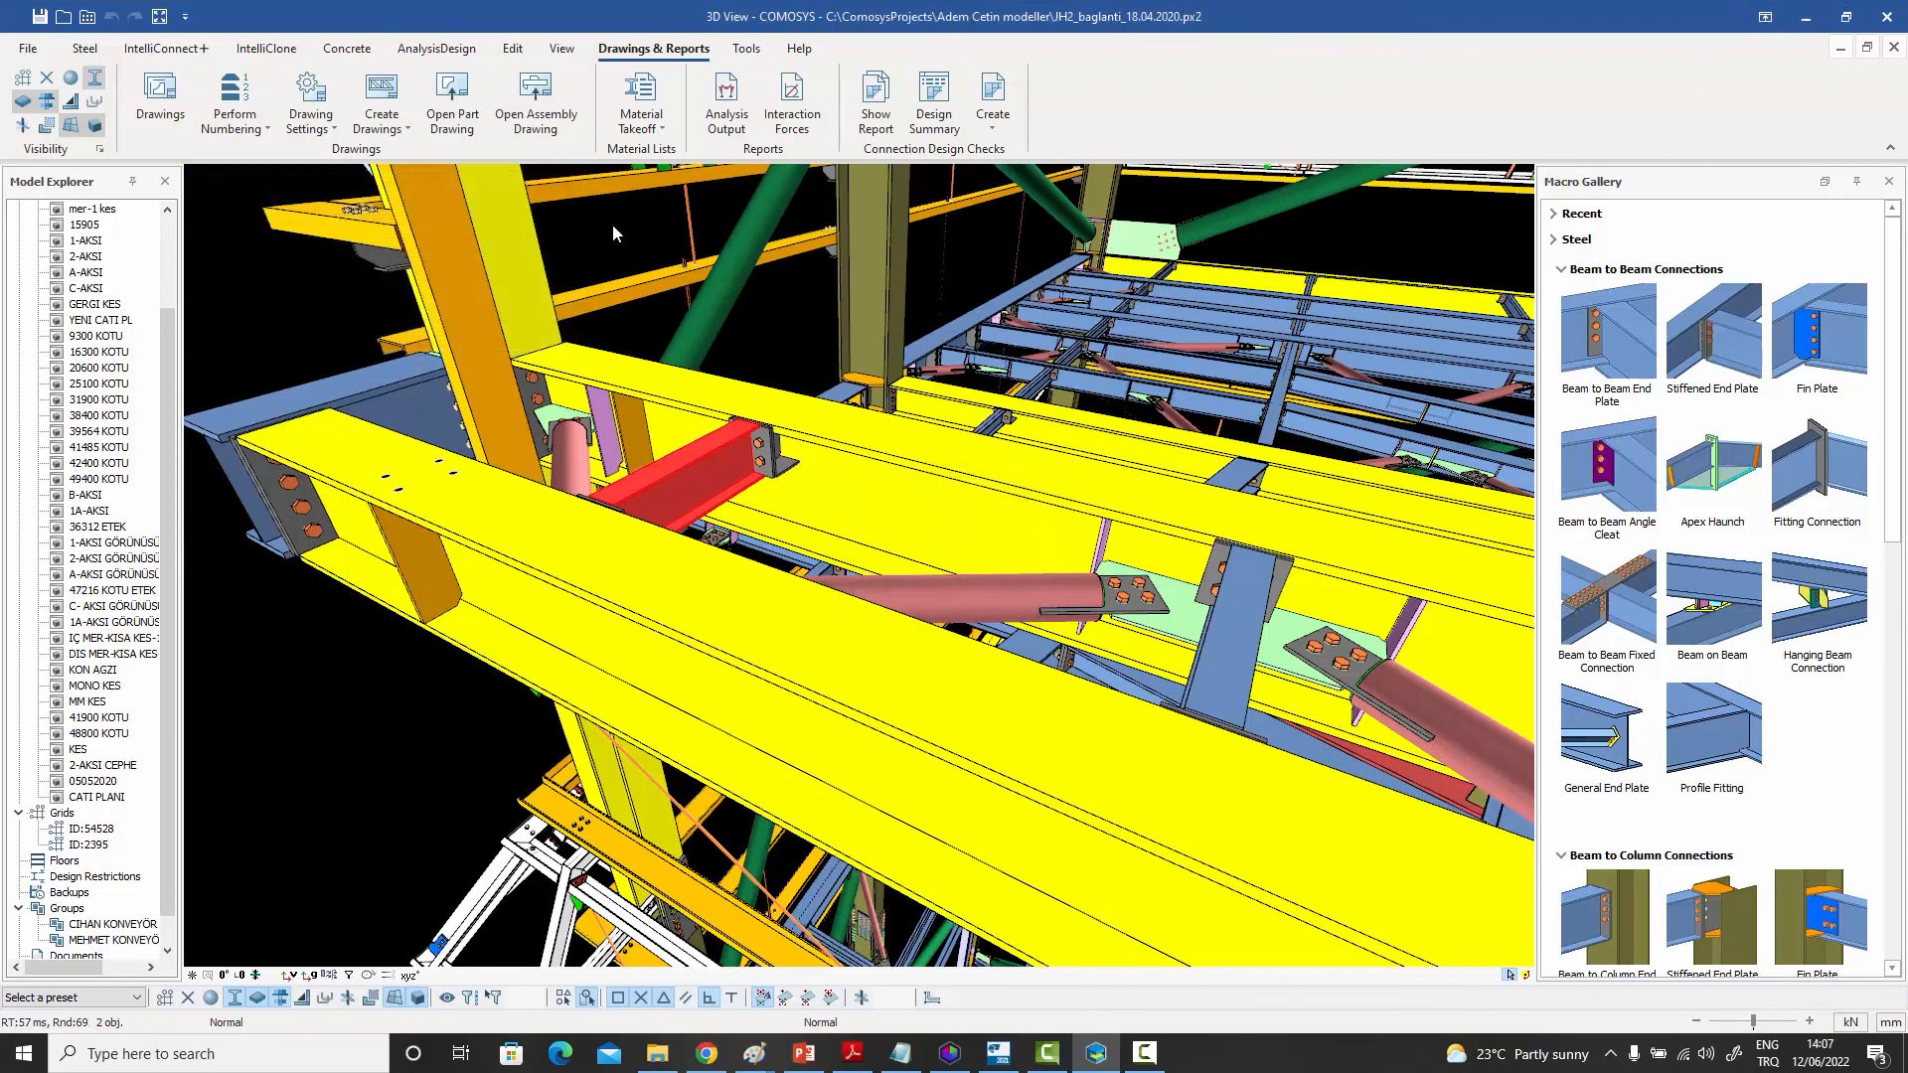
{"action": "left_click", "coordinate": [616, 229]}
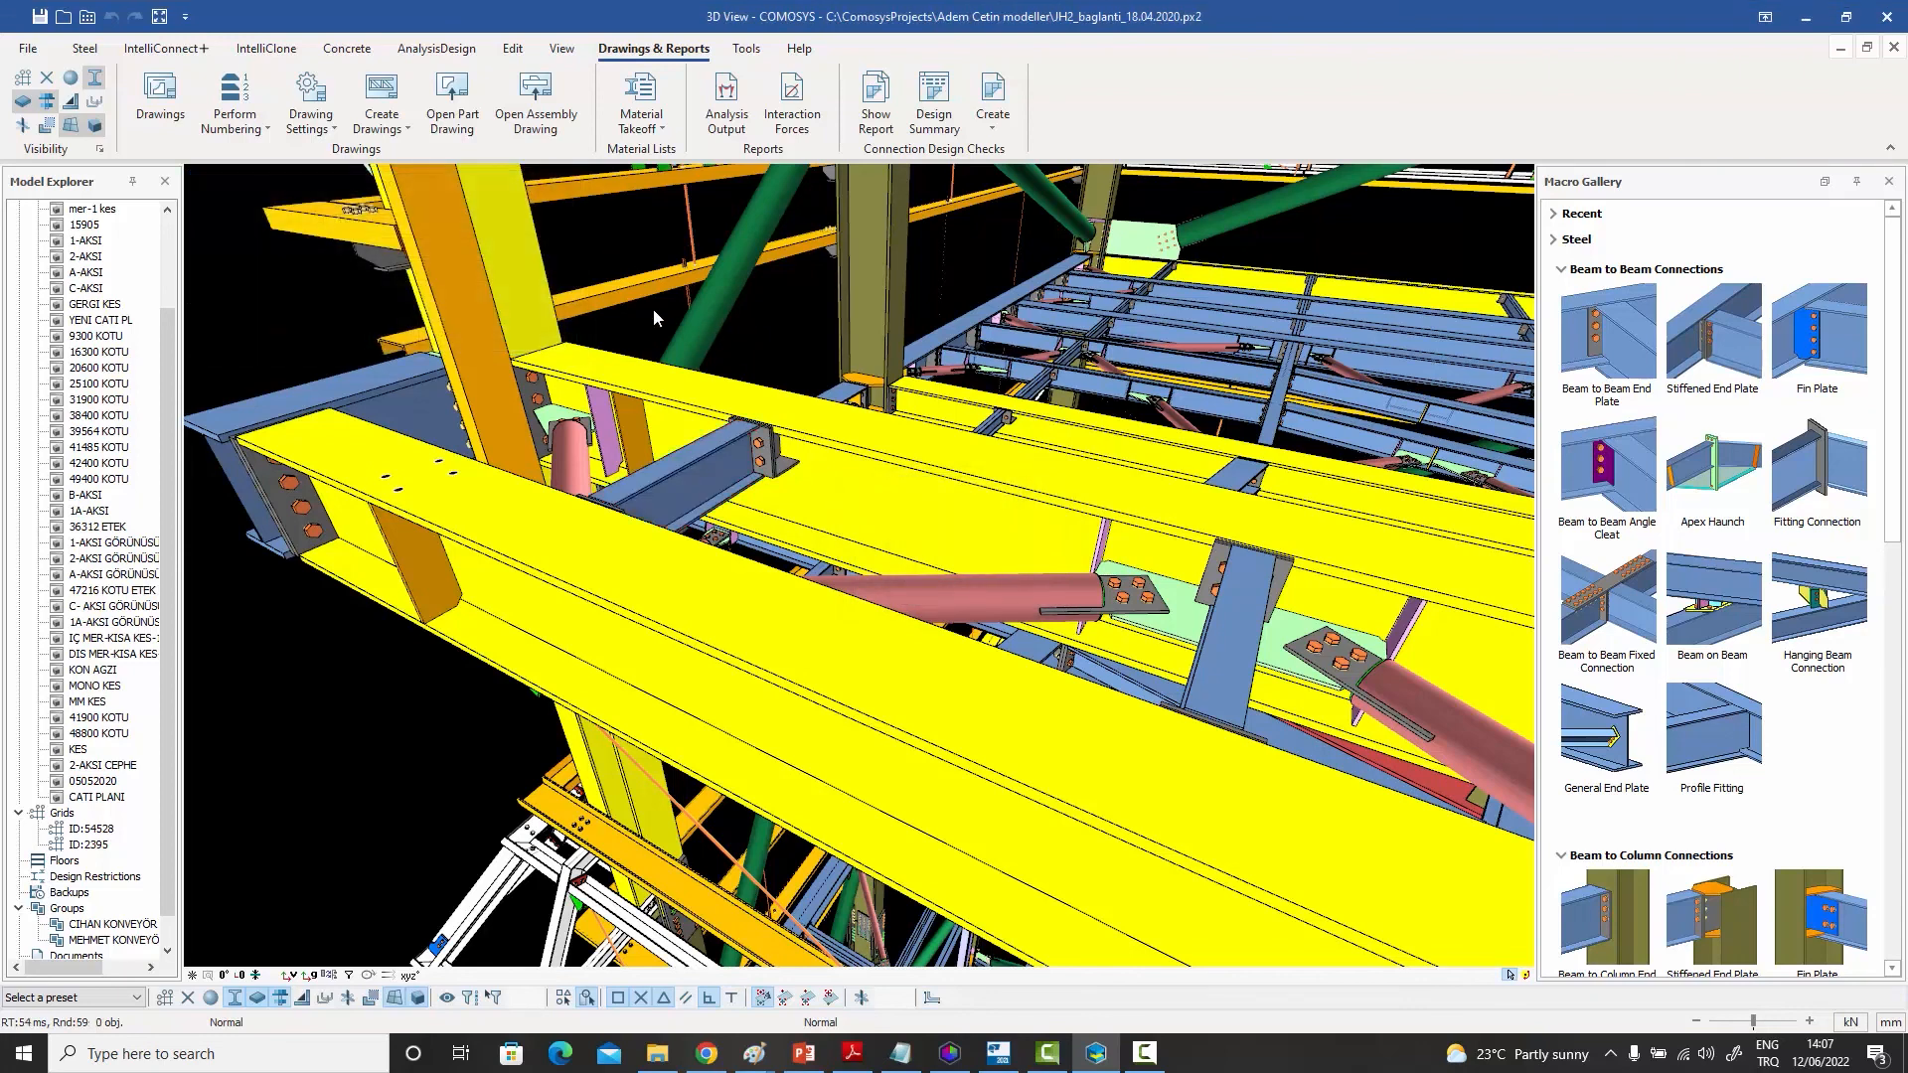